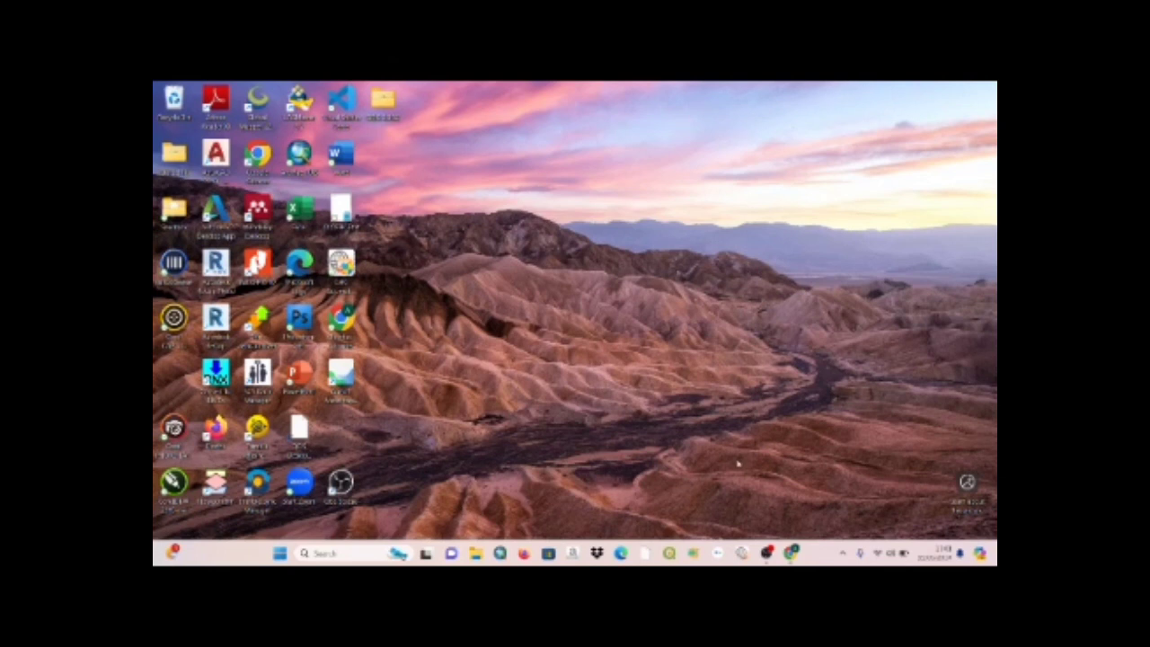
Switch to Chrome and search Google for "download google eart pro".
{"action": "mouse_move", "coordinate": [793, 550]}
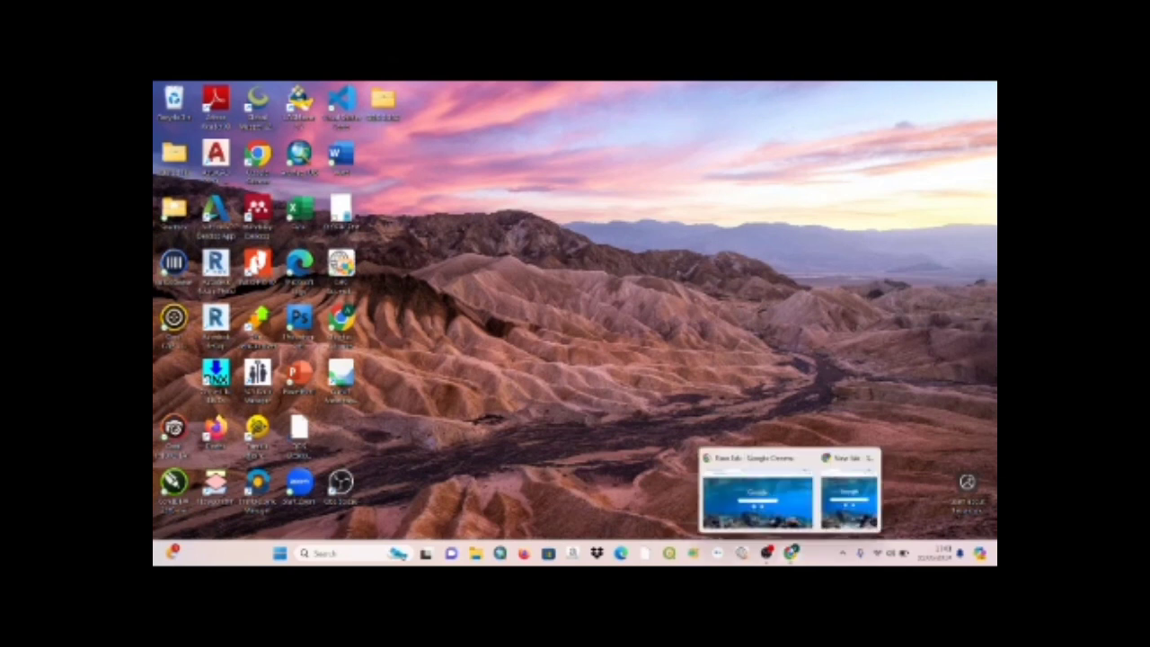
{"action": "left_click", "coordinate": [780, 525]}
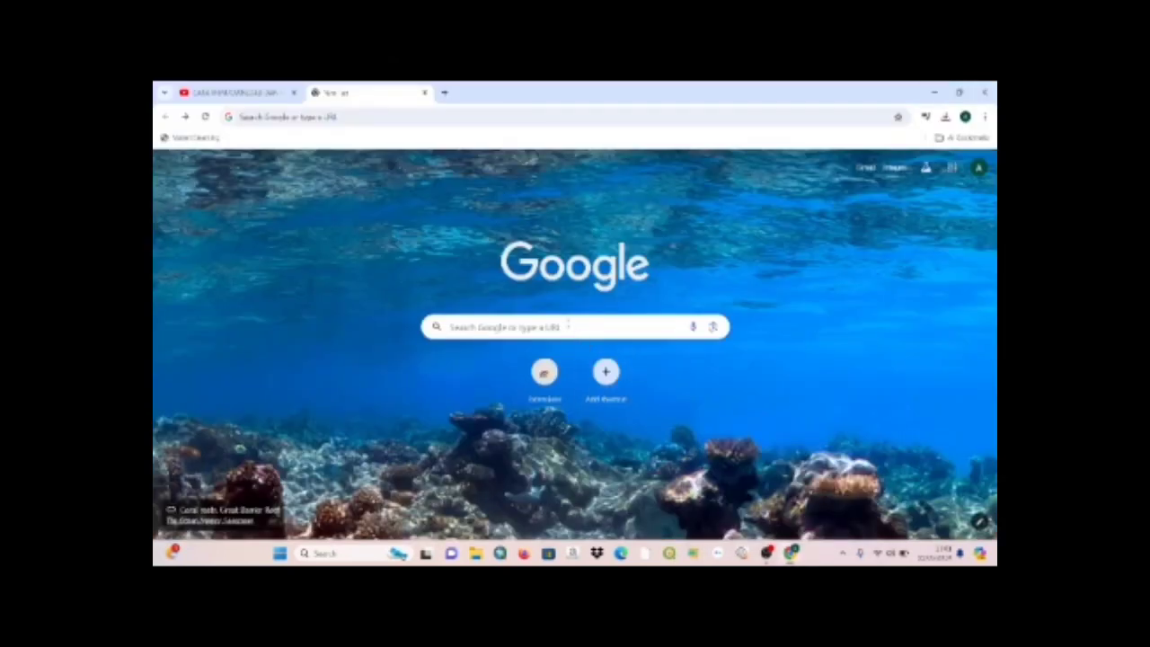
{"action": "left_click", "coordinate": [557, 327]}
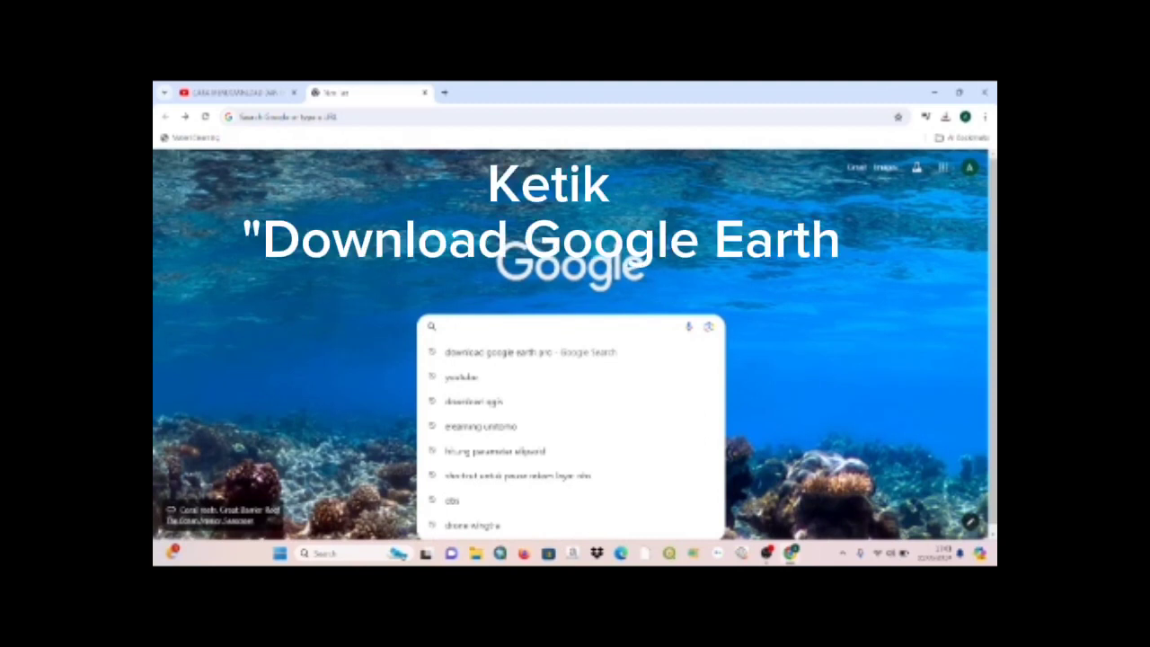
{"action": "type", "text": "downlo"}
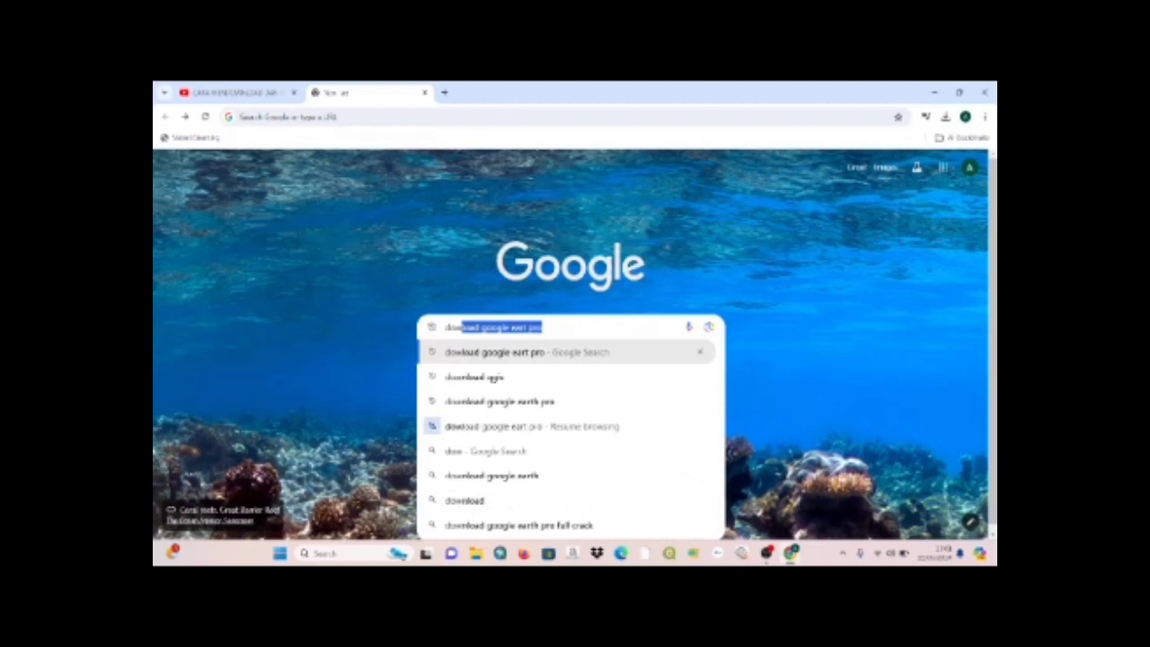
{"action": "key", "text": "BackSpace"}
{"action": "key", "text": "BackSpace"}
{"action": "key", "text": "BackSpace"}
{"action": "key", "text": "BackSpace"}
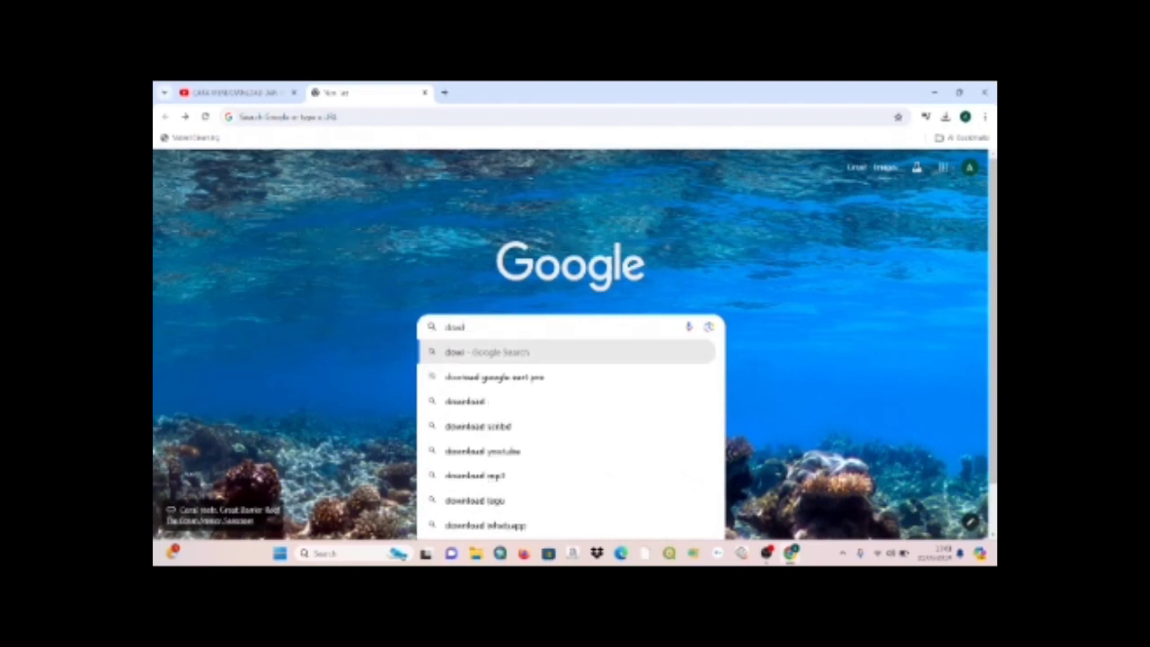
{"action": "type", "text": "nload"}
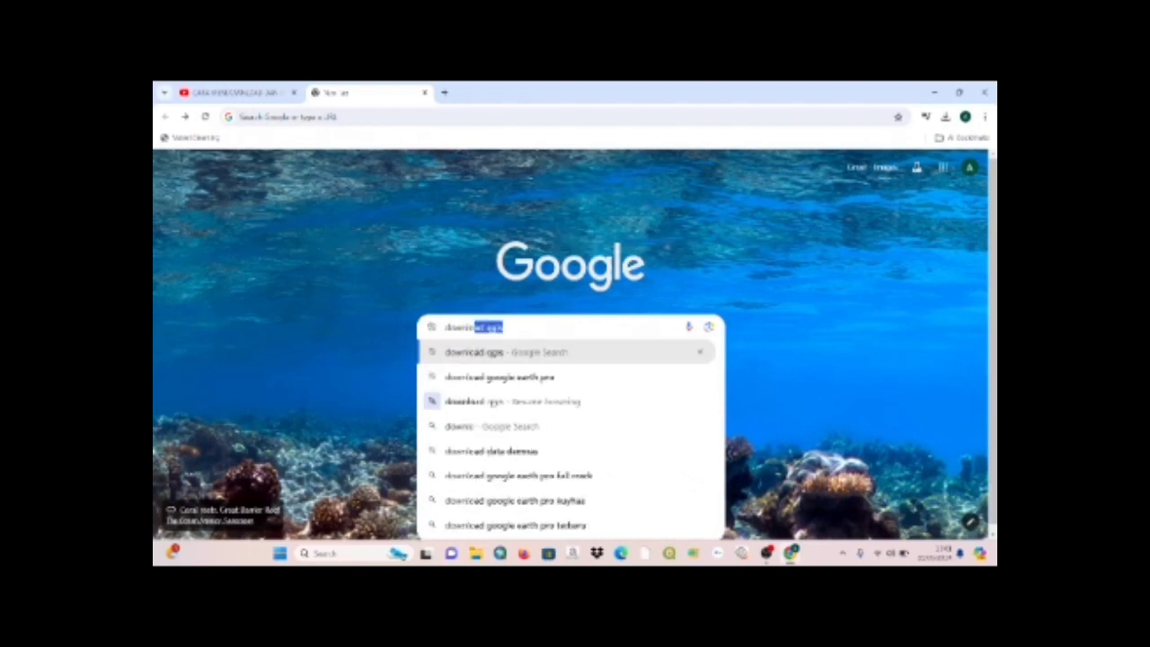
{"action": "type", "text": " g"}
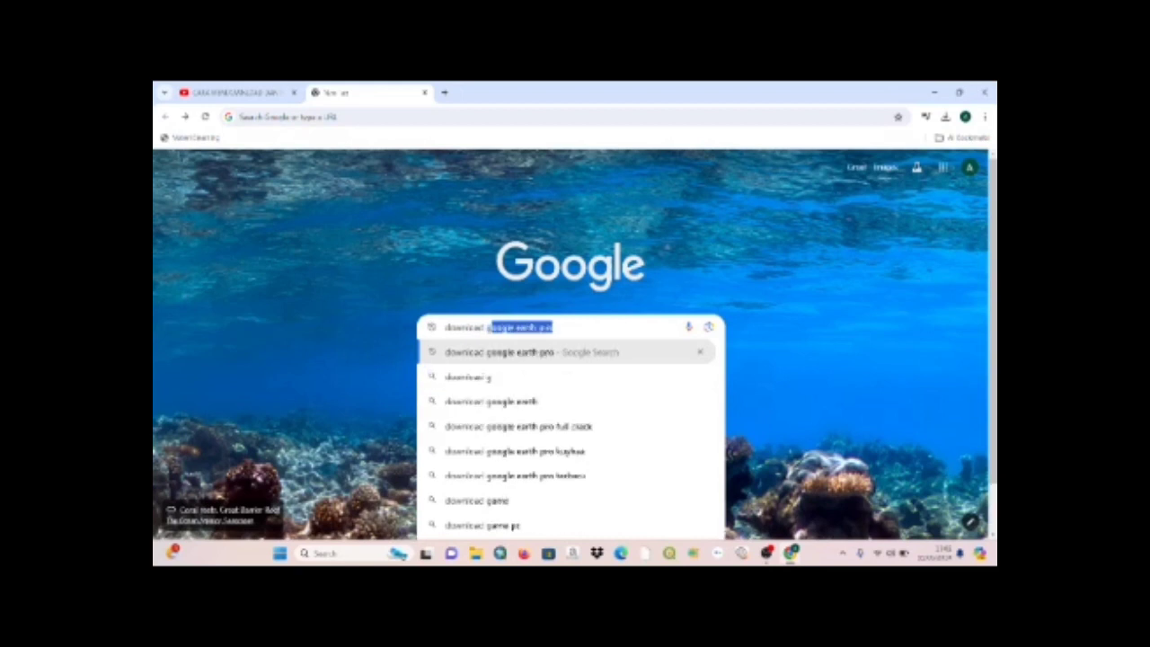
{"action": "type", "text": "oogle"}
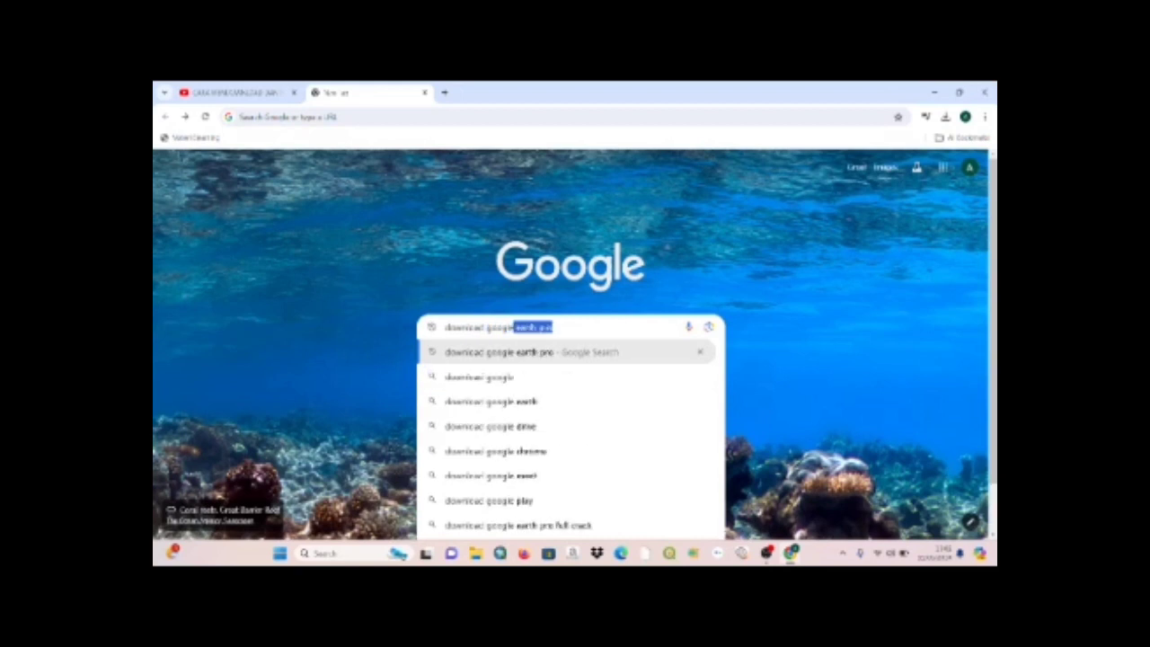
{"action": "type", "text": " eart"}
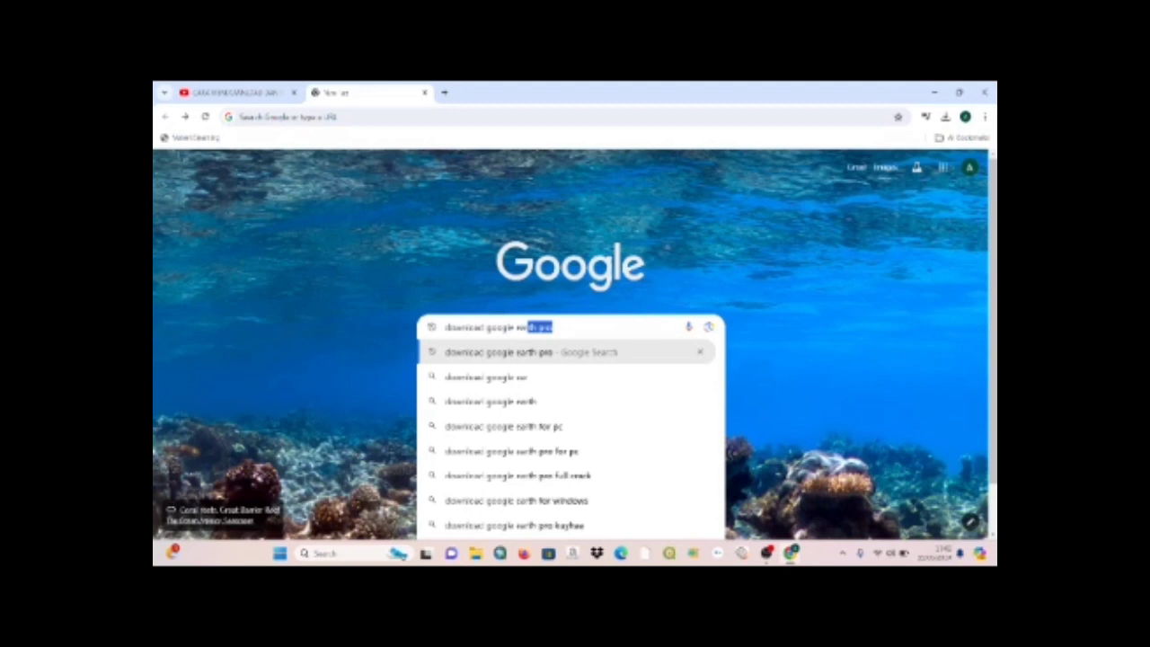
{"action": "type", "text": " pro"}
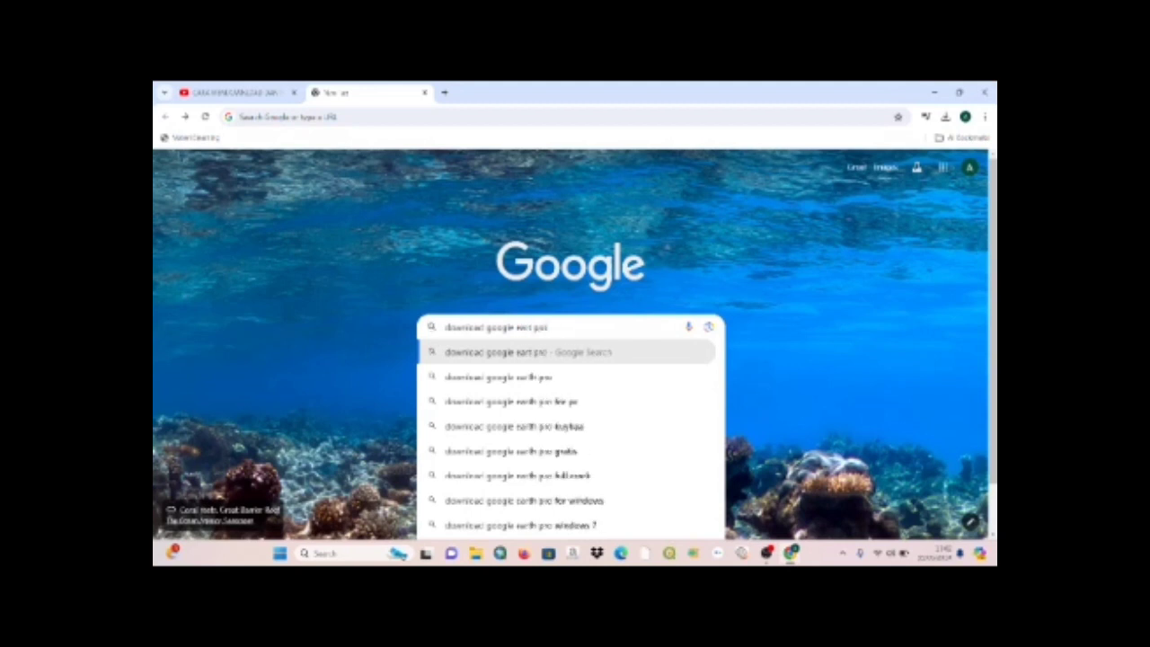
{"action": "key", "text": "Return"}
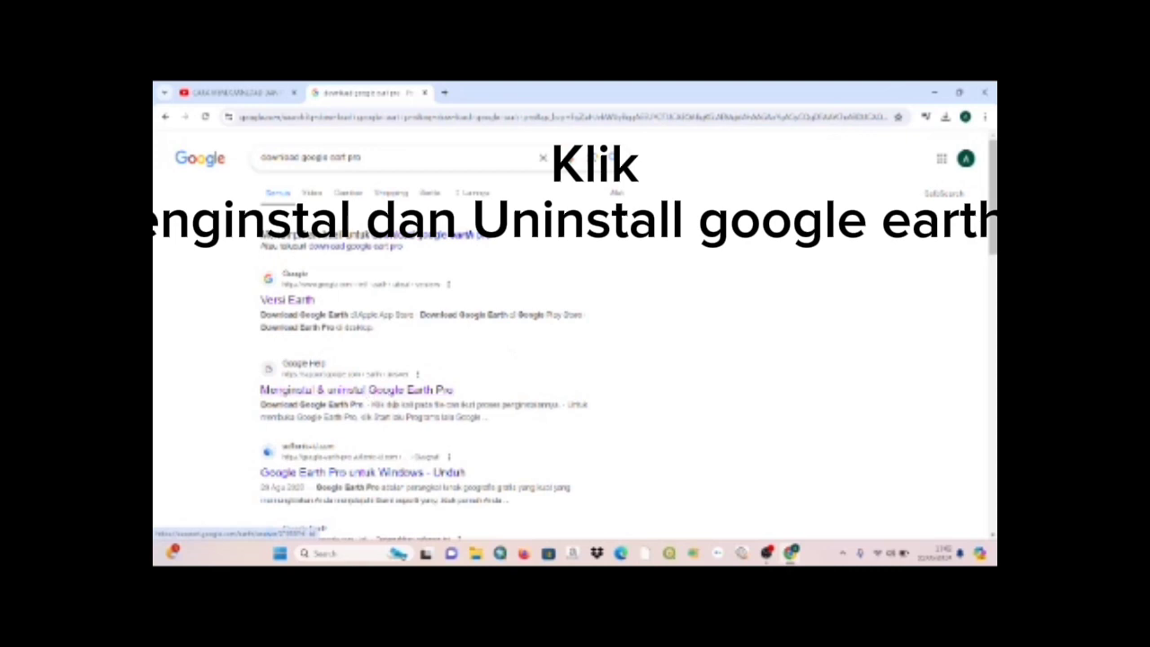
Open the Google Help article "Menginstal & uninstal Google Earth Pro" and expand its Windows installation instructions.
{"action": "left_click", "coordinate": [417, 393]}
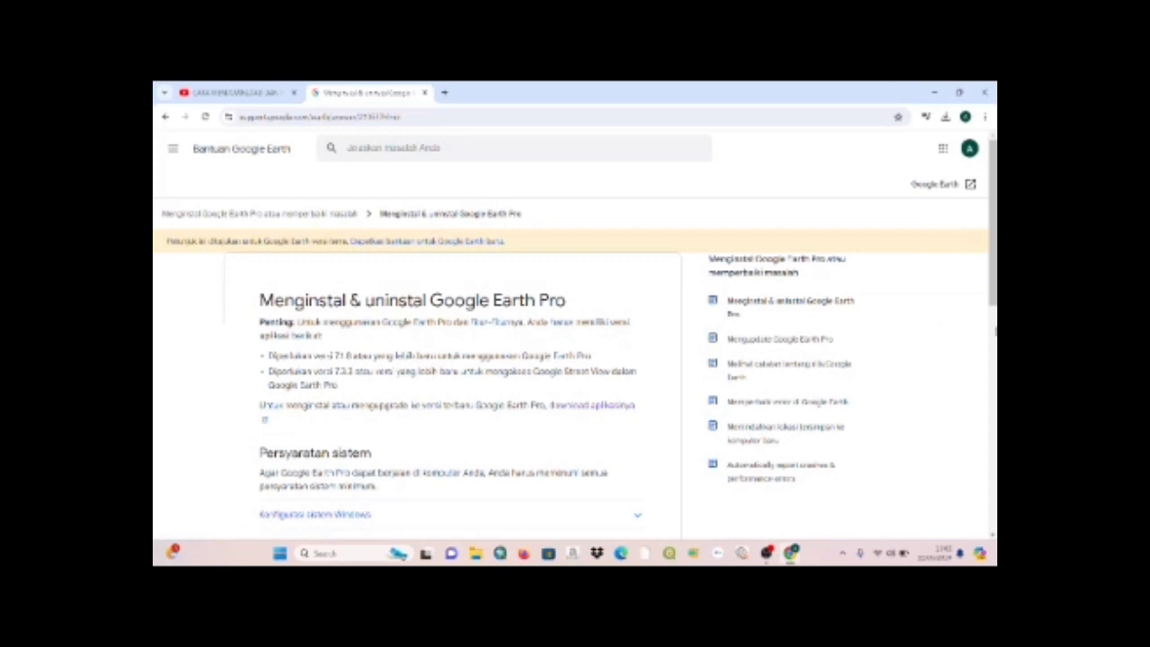
{"action": "left_click", "coordinate": [995, 331]}
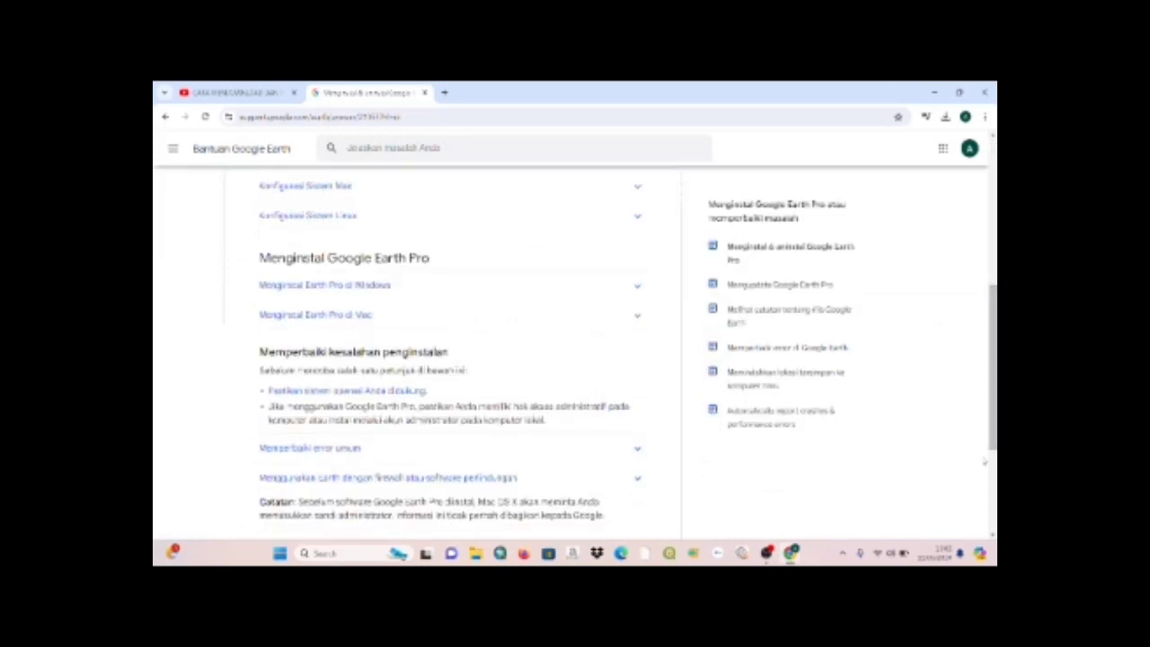
{"action": "scroll", "coordinate": [449, 351], "scroll_direction": "down", "scroll_amount": 3}
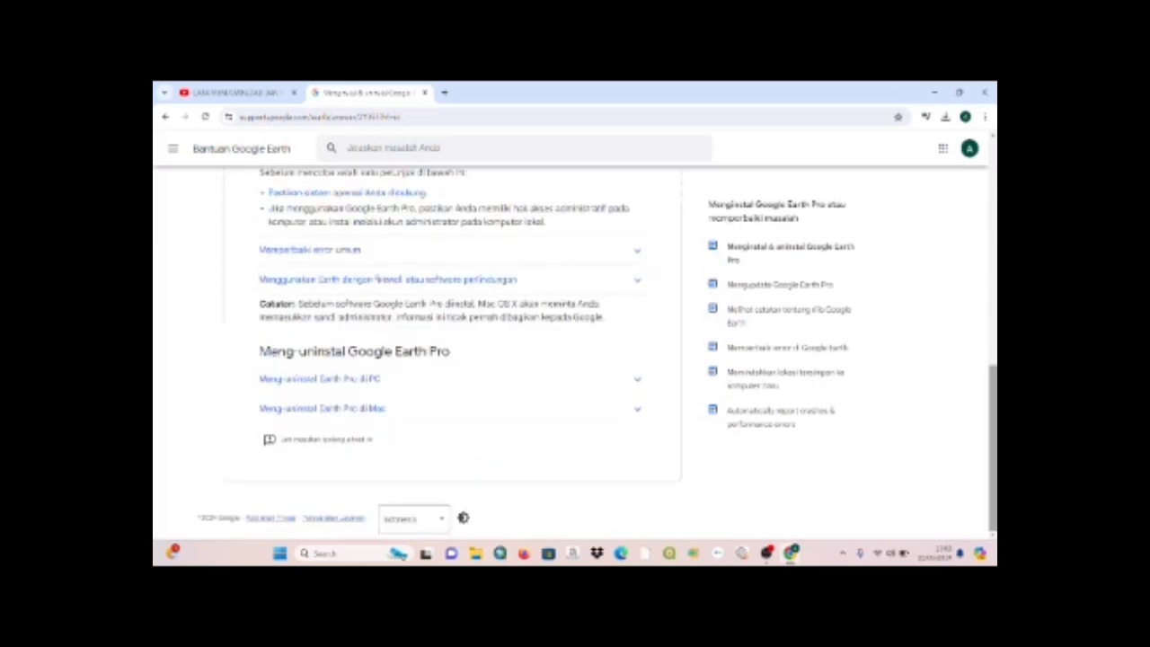
{"action": "scroll", "coordinate": [597, 354], "scroll_direction": "up", "scroll_amount": 2}
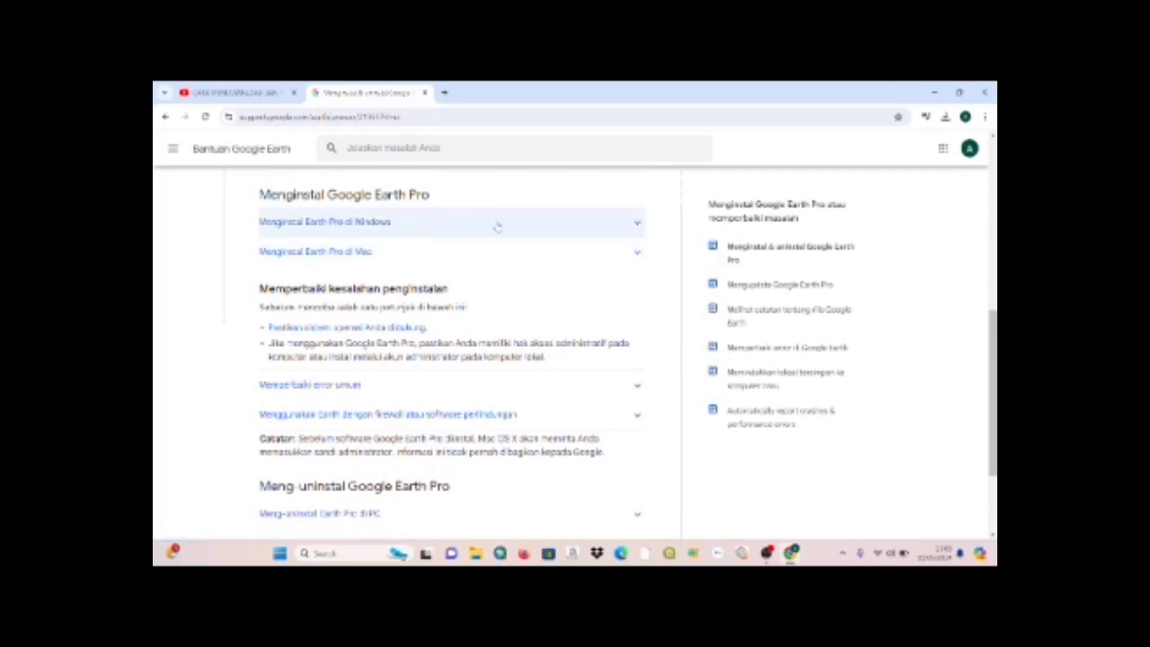
{"action": "left_click", "coordinate": [637, 226]}
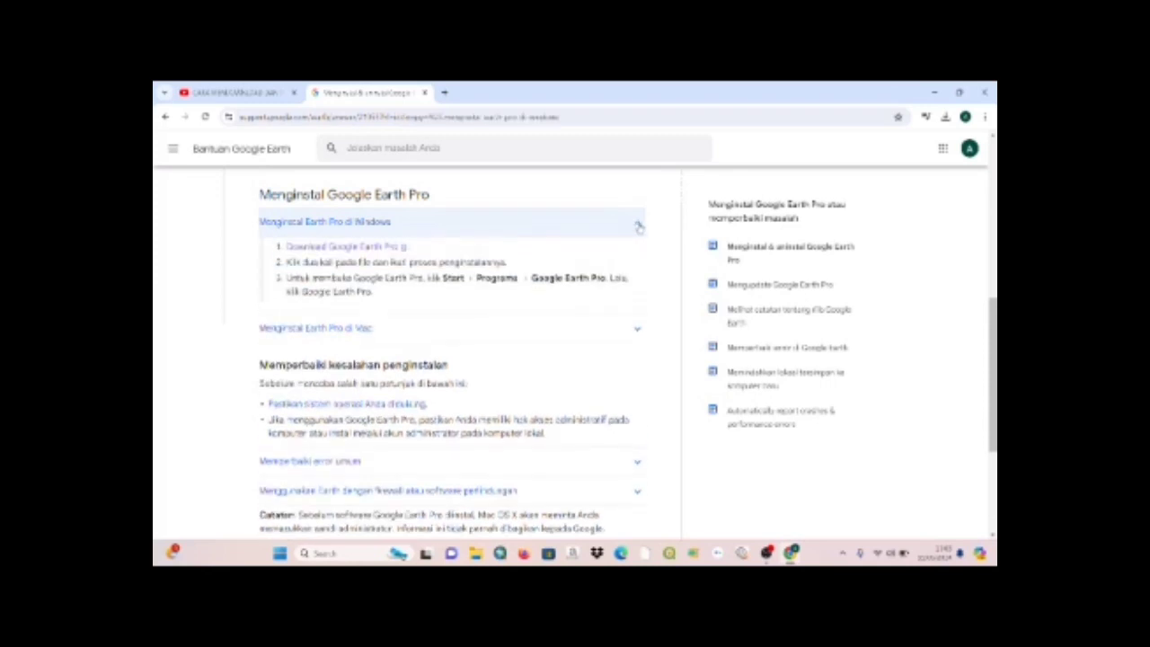
Look at the installation instructions for Mac and return to the ones for Windows.
{"action": "left_click", "coordinate": [637, 226]}
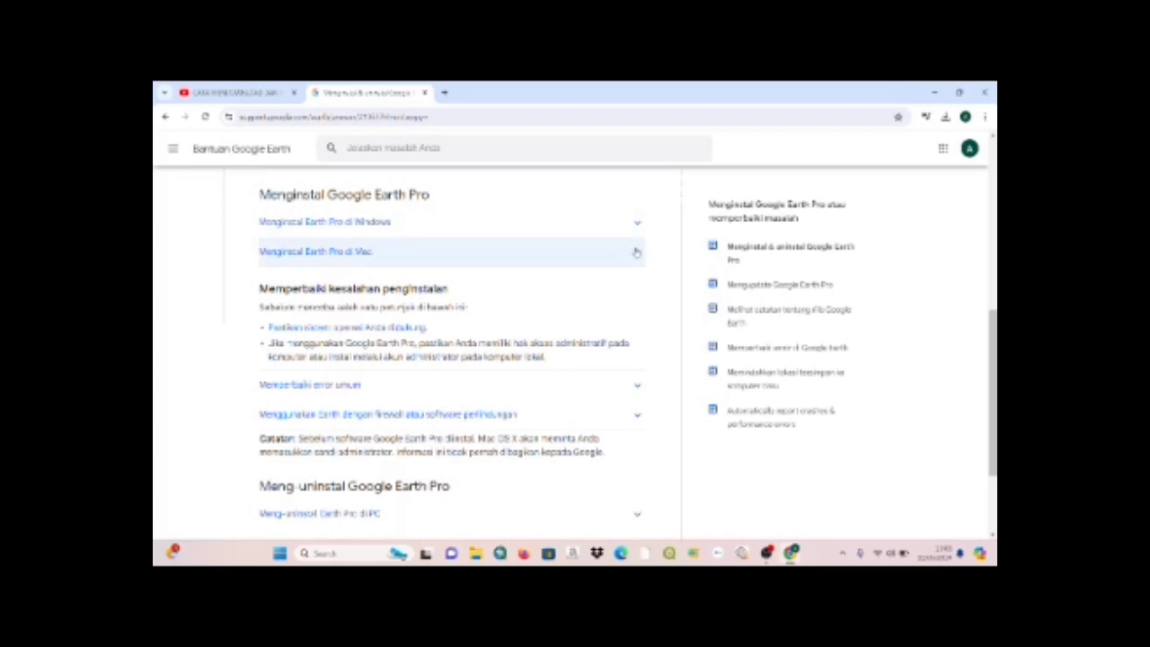
{"action": "left_click", "coordinate": [635, 252]}
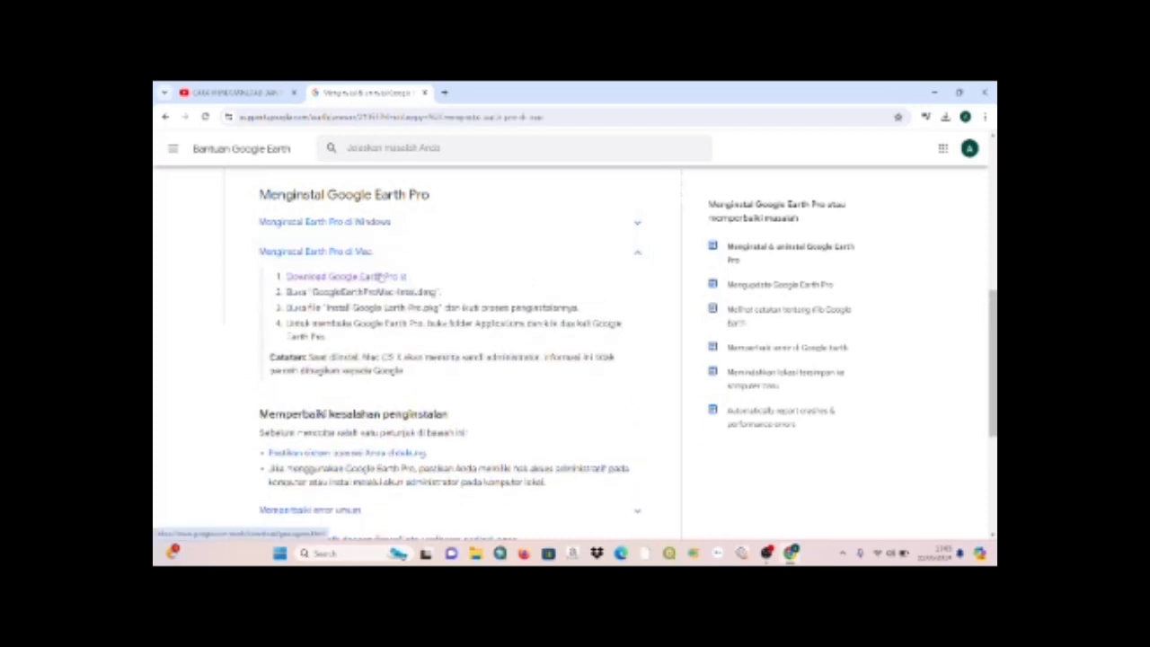
{"action": "left_click", "coordinate": [638, 225]}
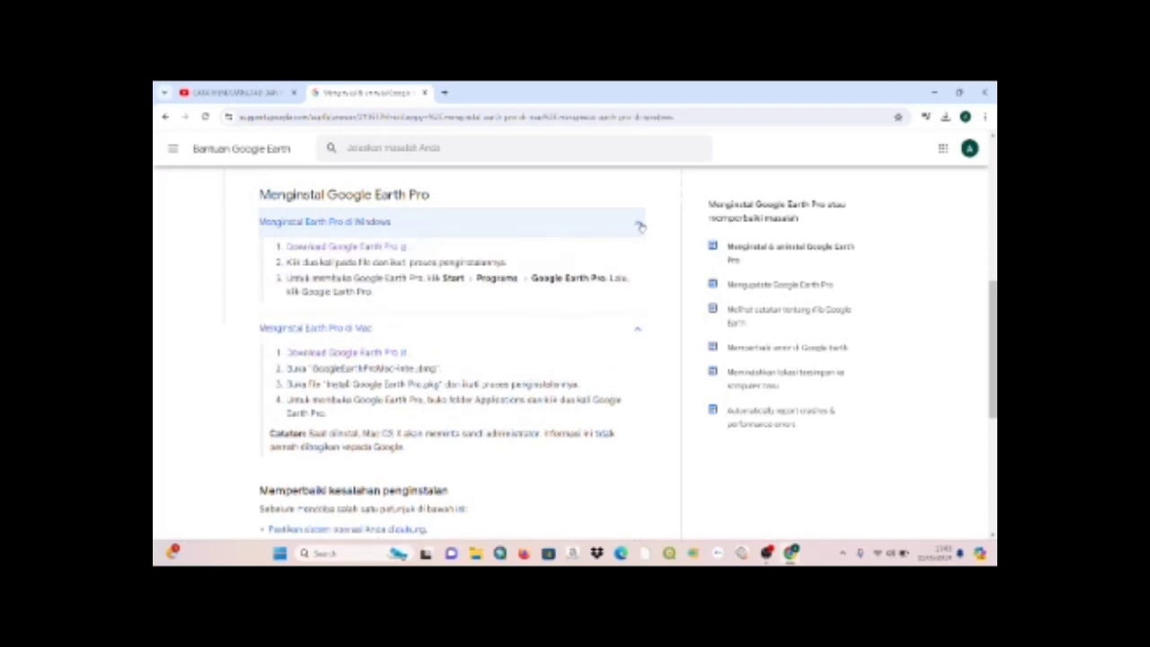
Follow the Windows download link for Google Earth Pro and accept the terms to download the installer.
{"action": "left_click", "coordinate": [360, 248]}
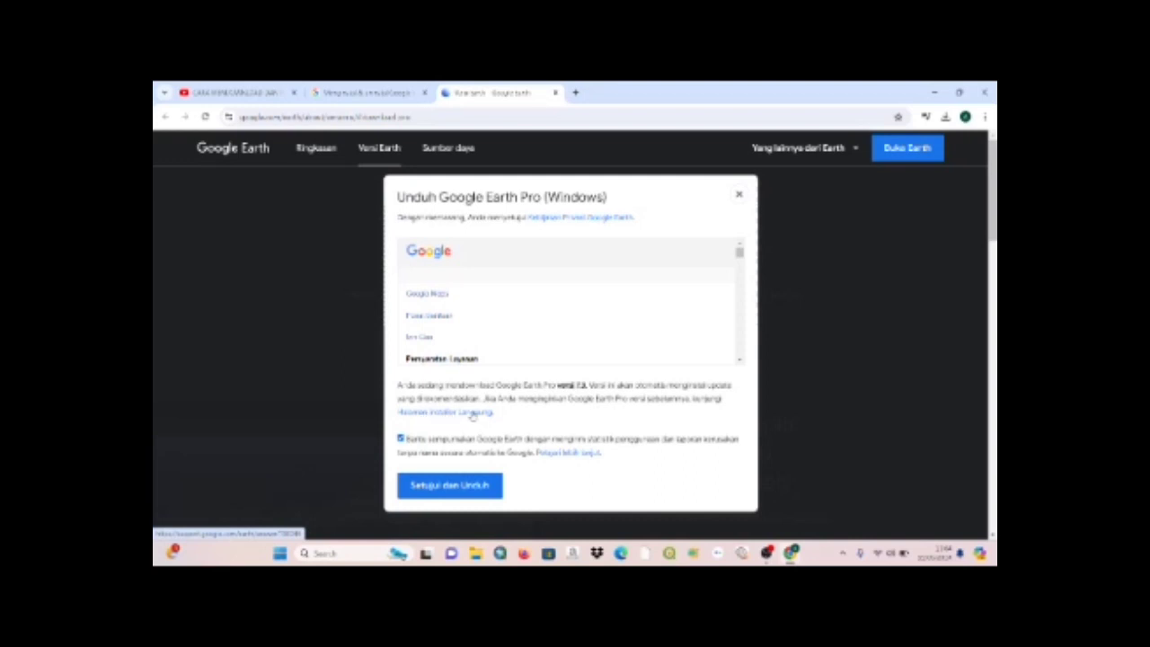
{"action": "left_click", "coordinate": [449, 488]}
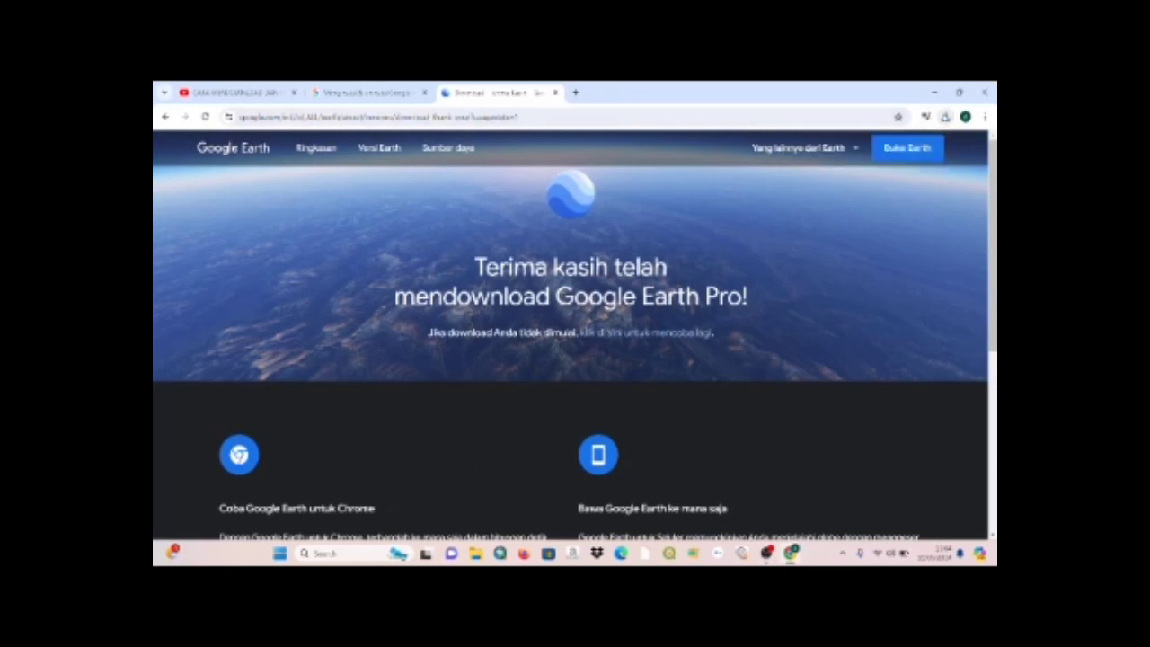
Run the newly downloaded Google Earth Pro installer and close its window once installation is complete.
{"action": "left_click", "coordinate": [945, 116]}
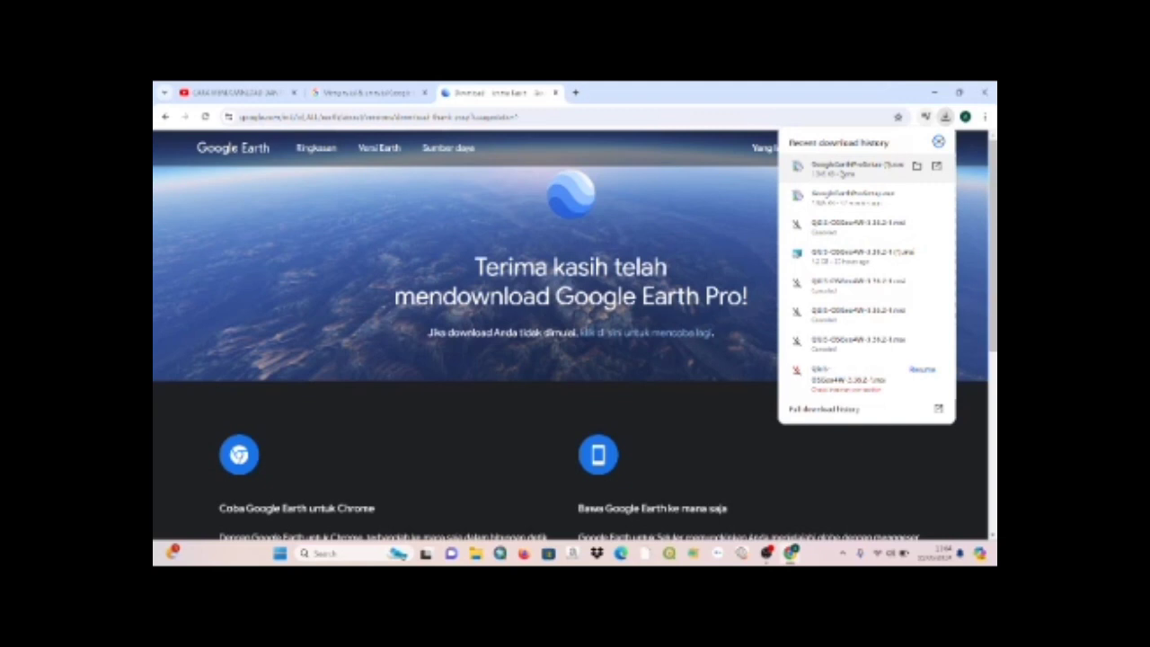
{"action": "left_click", "coordinate": [843, 172]}
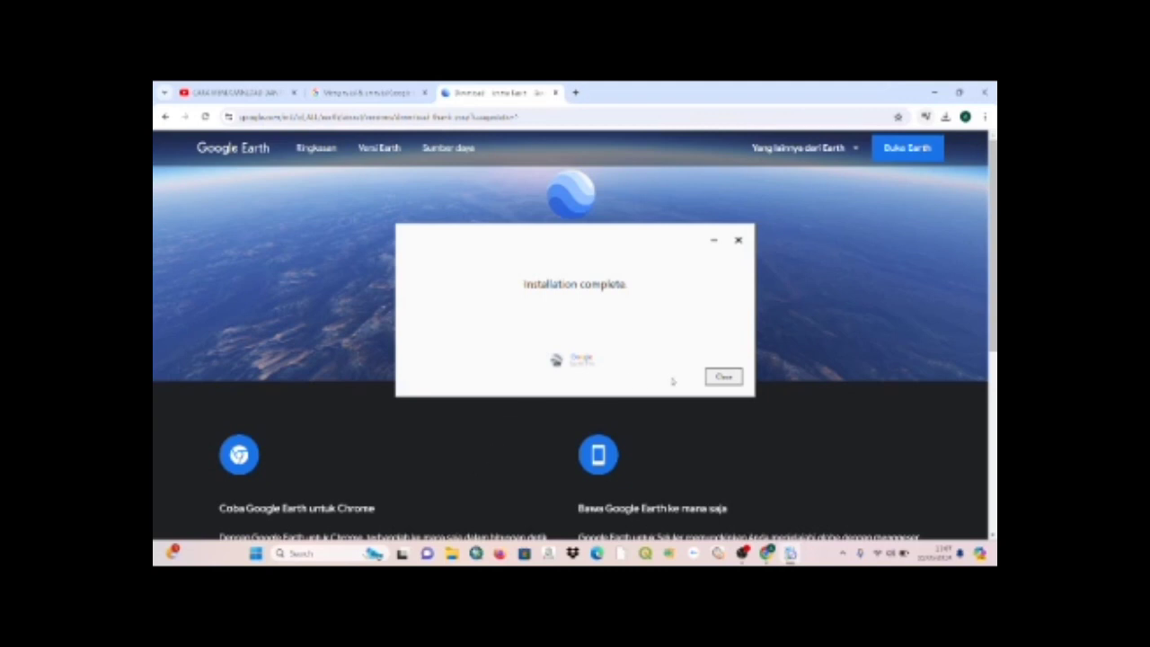
{"action": "left_click", "coordinate": [723, 377]}
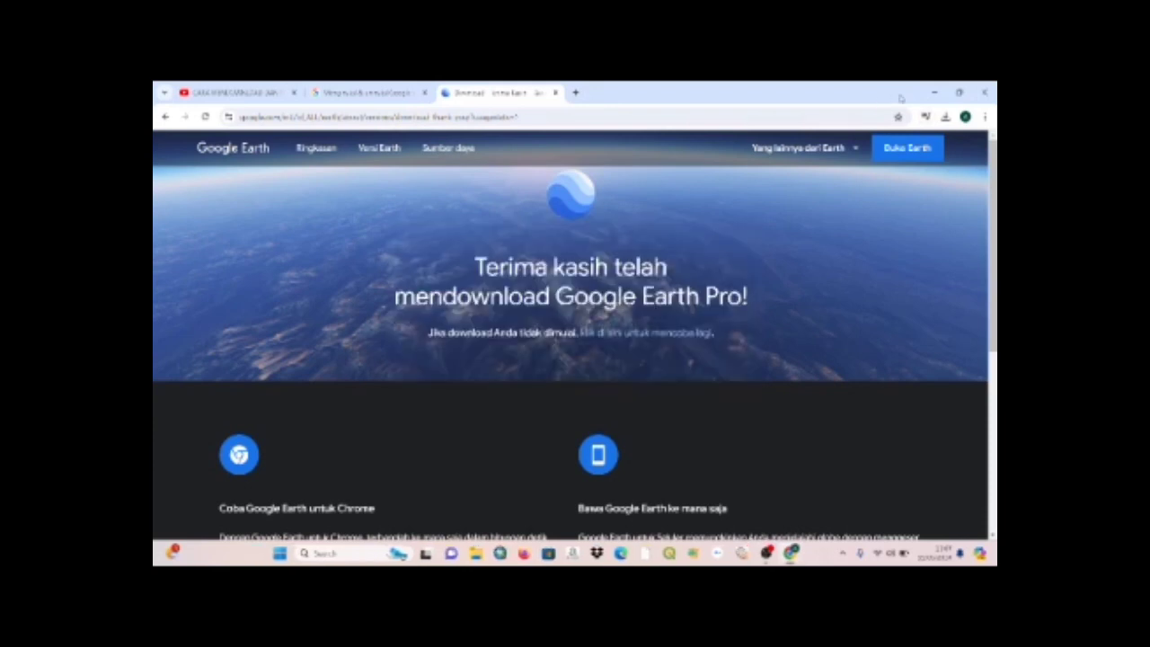
Minimize the browser, find and launch Google Earth Pro through Windows search, and dismiss its start-up tips.
{"action": "left_click", "coordinate": [934, 93]}
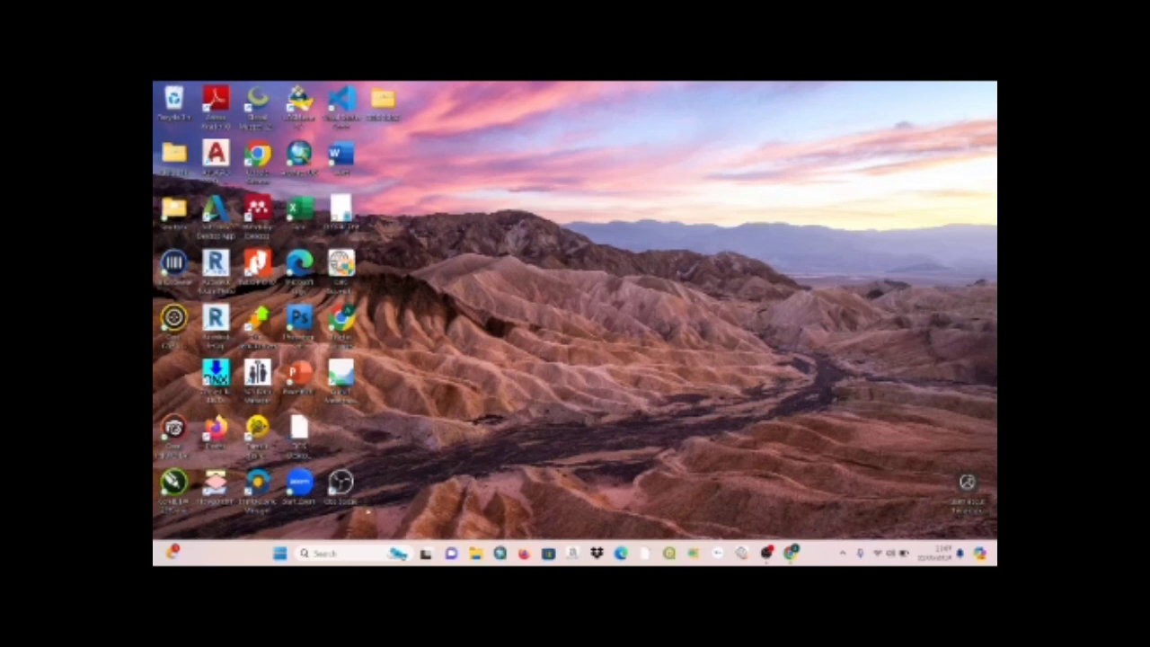
{"action": "left_click", "coordinate": [348, 554]}
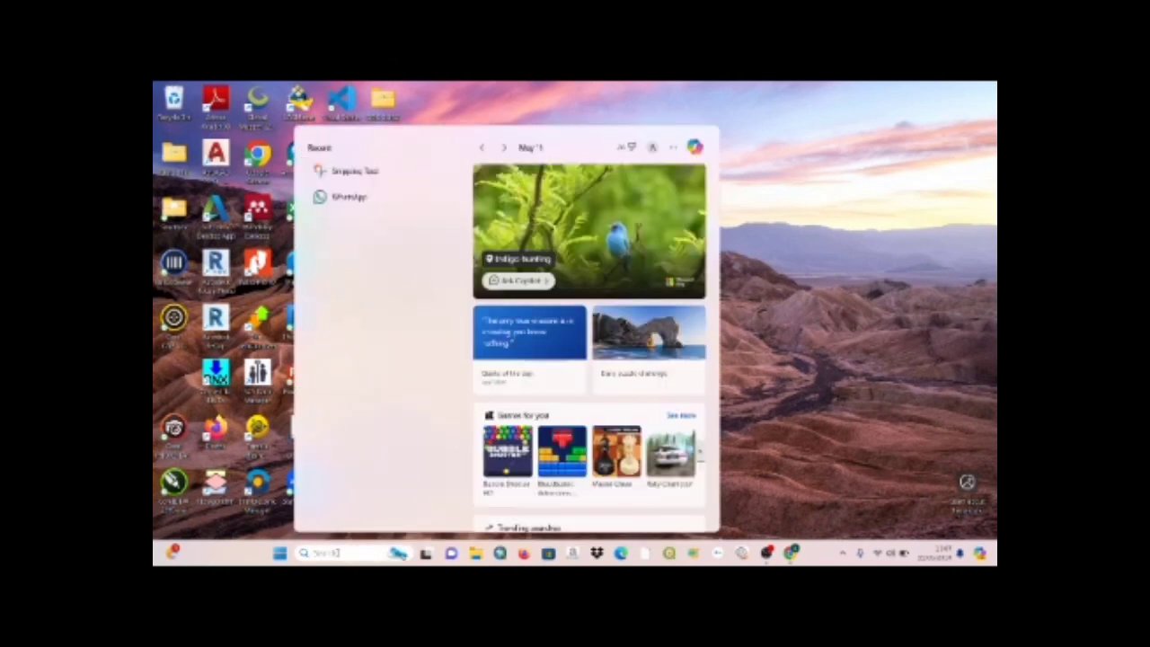
{"action": "type", "text": "google chrome"}
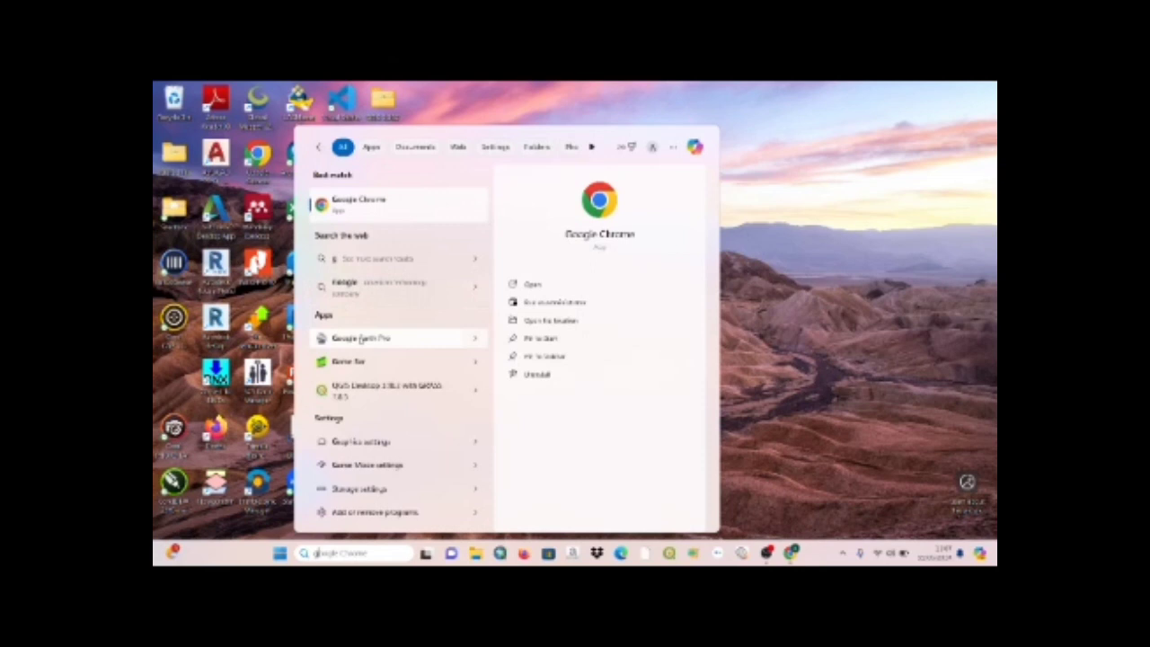
{"action": "left_click", "coordinate": [361, 339]}
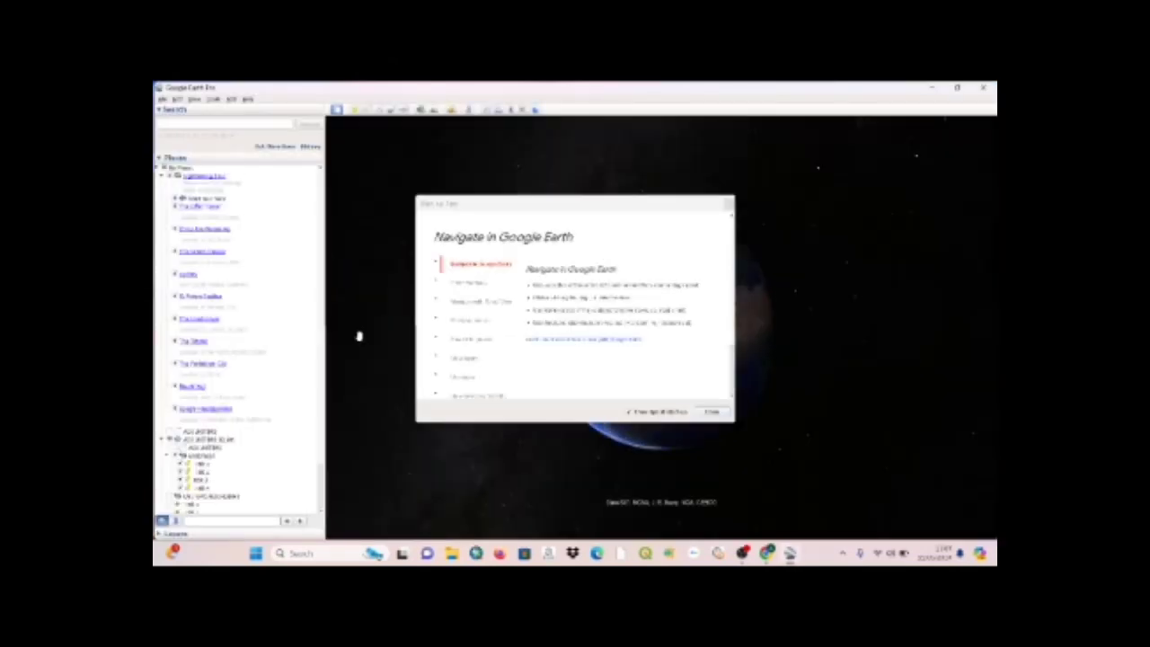
{"action": "left_click", "coordinate": [712, 413]}
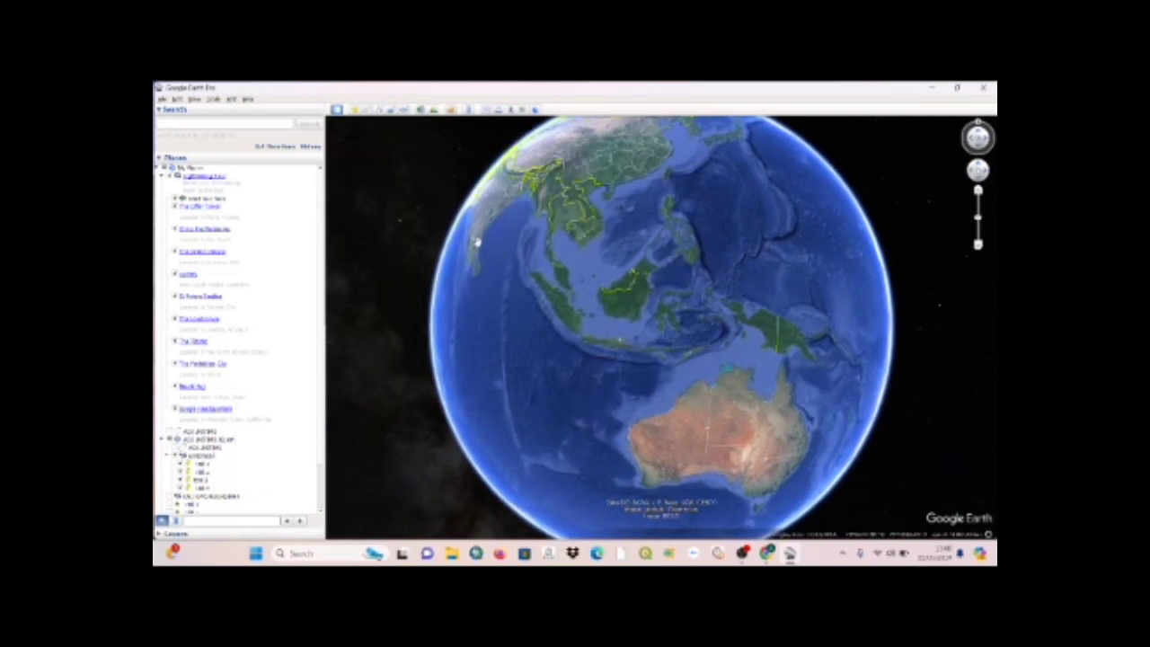
Search for Jakarta and fly the globe view to it.
{"action": "left_click", "coordinate": [273, 121]}
{"action": "type", "text": "i"}
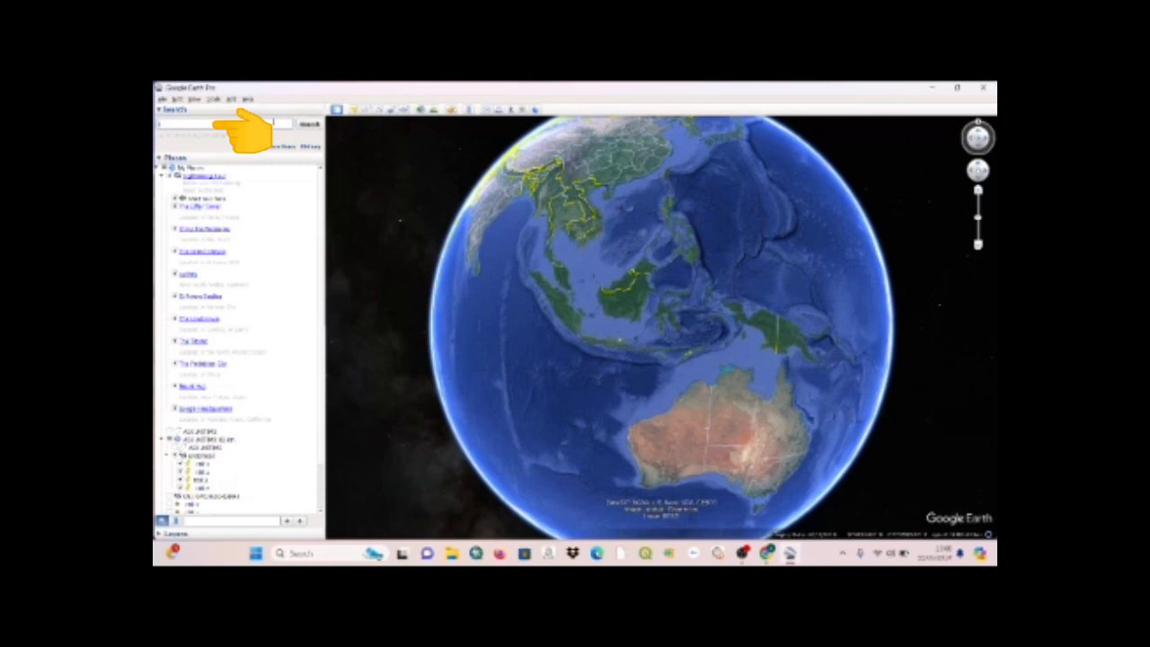
{"action": "type", "text": "nd"}
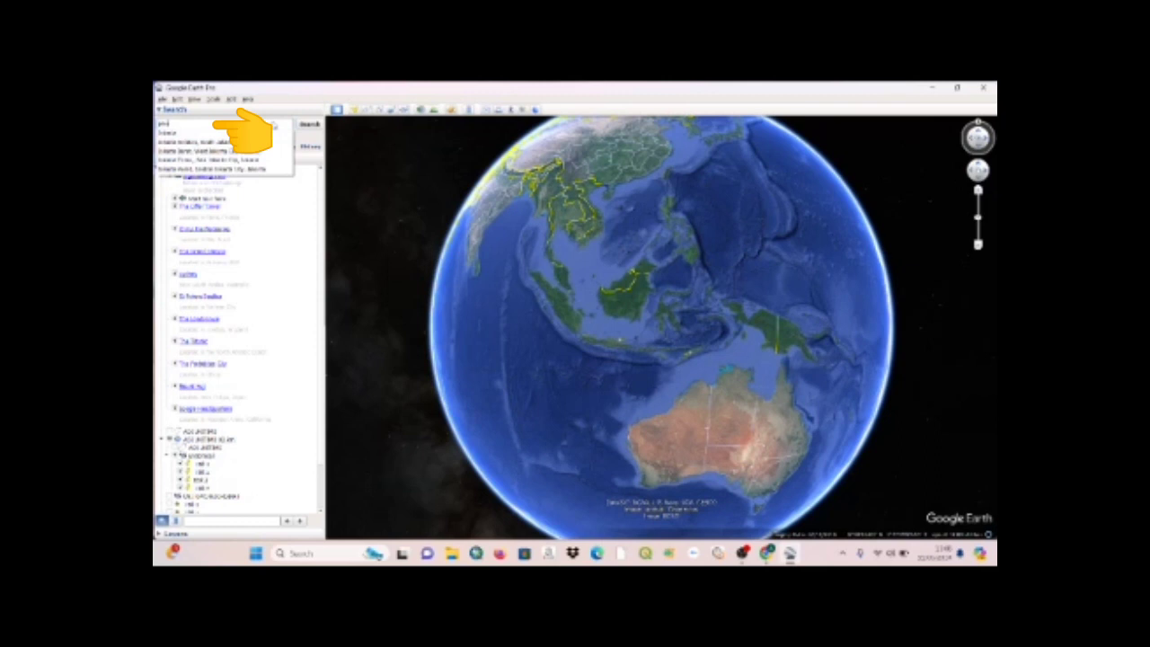
{"action": "type", "text": "one"}
{"action": "key", "text": "Return"}
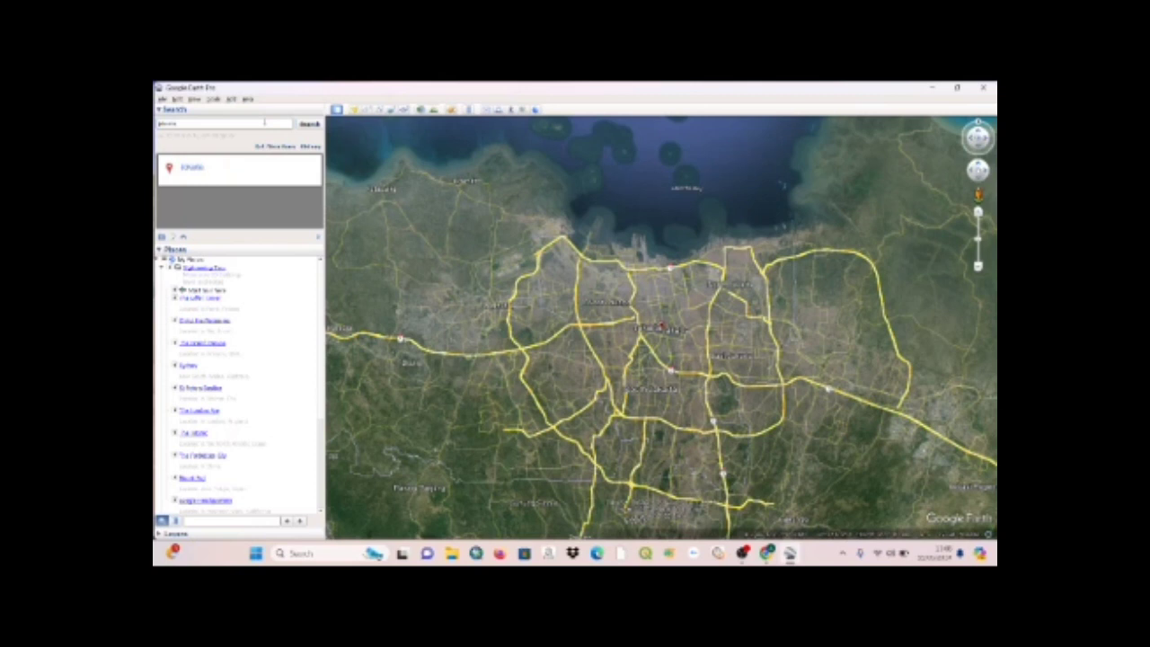
Replace the Jakarta search with Kuala Lumpur and choose the suggestion for Kuala Lumpur, Malaysia.
{"action": "key", "text": "BackSpace"}
{"action": "key", "text": "BackSpace"}
{"action": "key", "text": "BackSpace"}
{"action": "key", "text": "BackSpace"}
{"action": "key", "text": "BackSpace"}
{"action": "key", "text": "BackSpace"}
{"action": "key", "text": "BackSpace"}
{"action": "type", "text": "kua"}
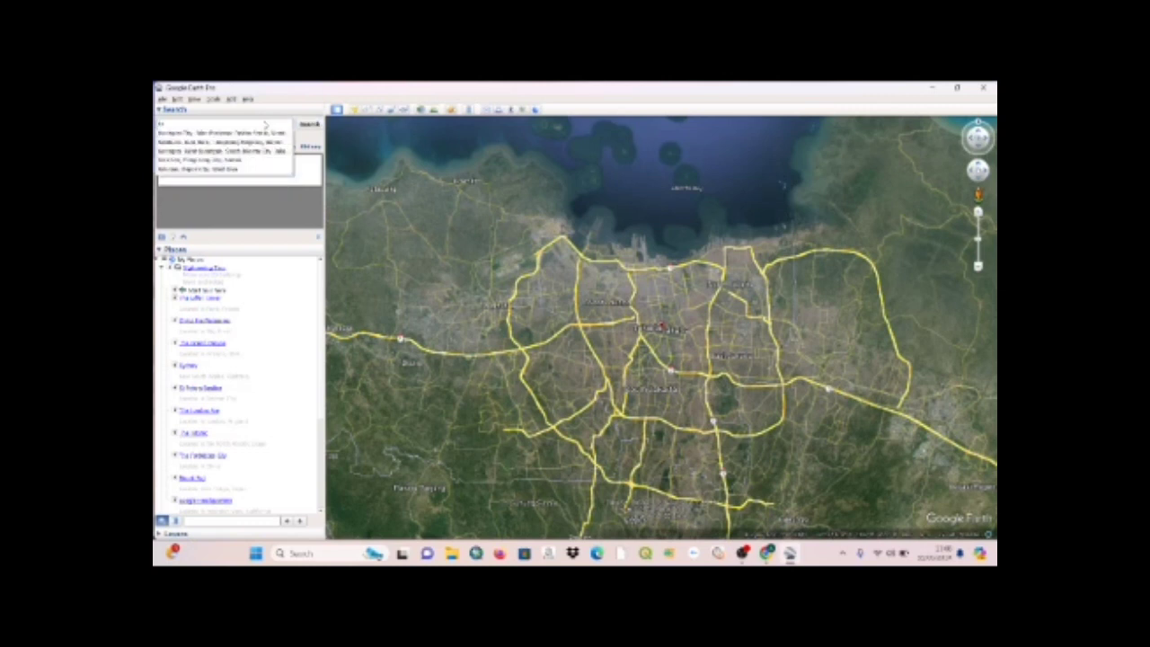
{"action": "type", "text": "la"}
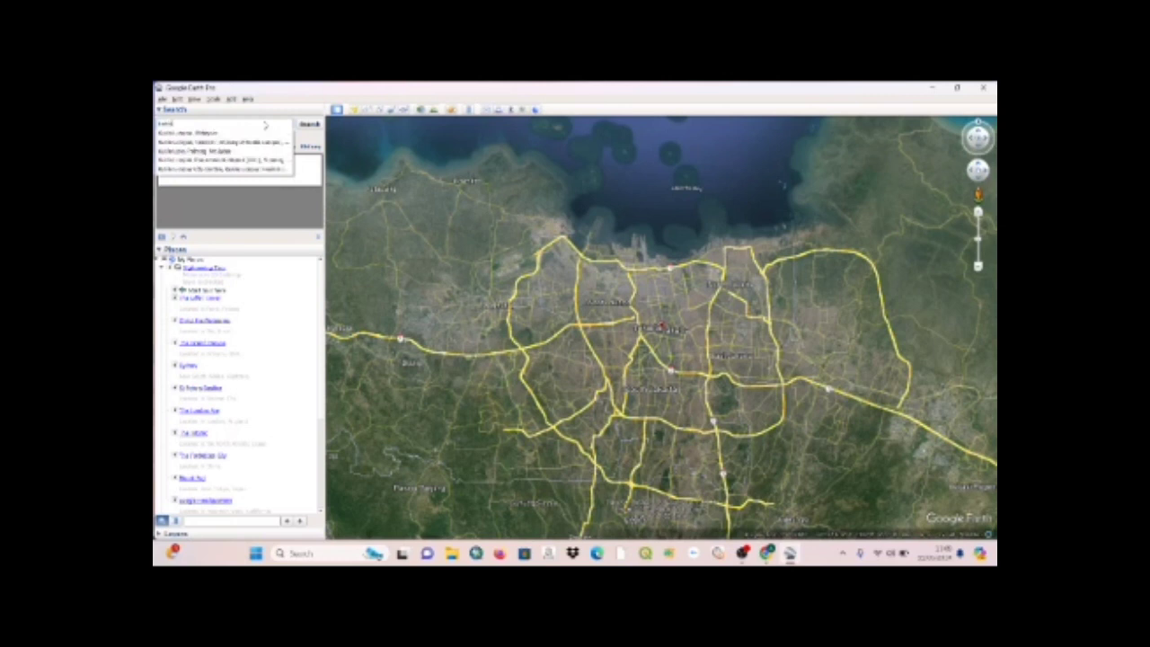
{"action": "type", "text": " lum"}
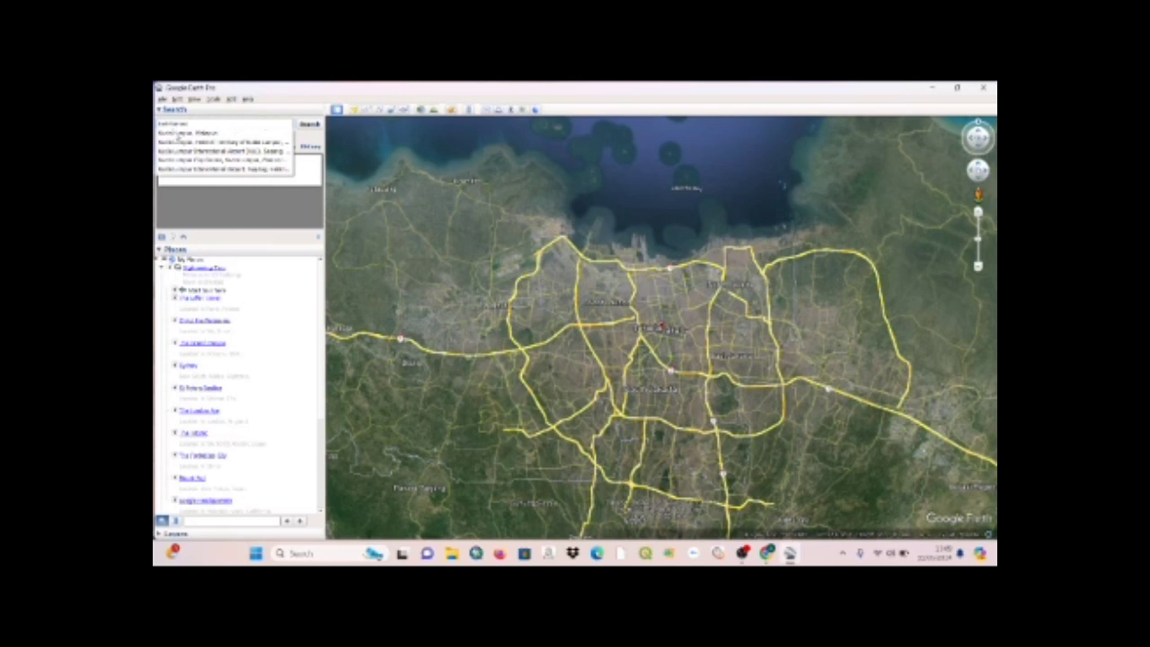
{"action": "left_click", "coordinate": [178, 134]}
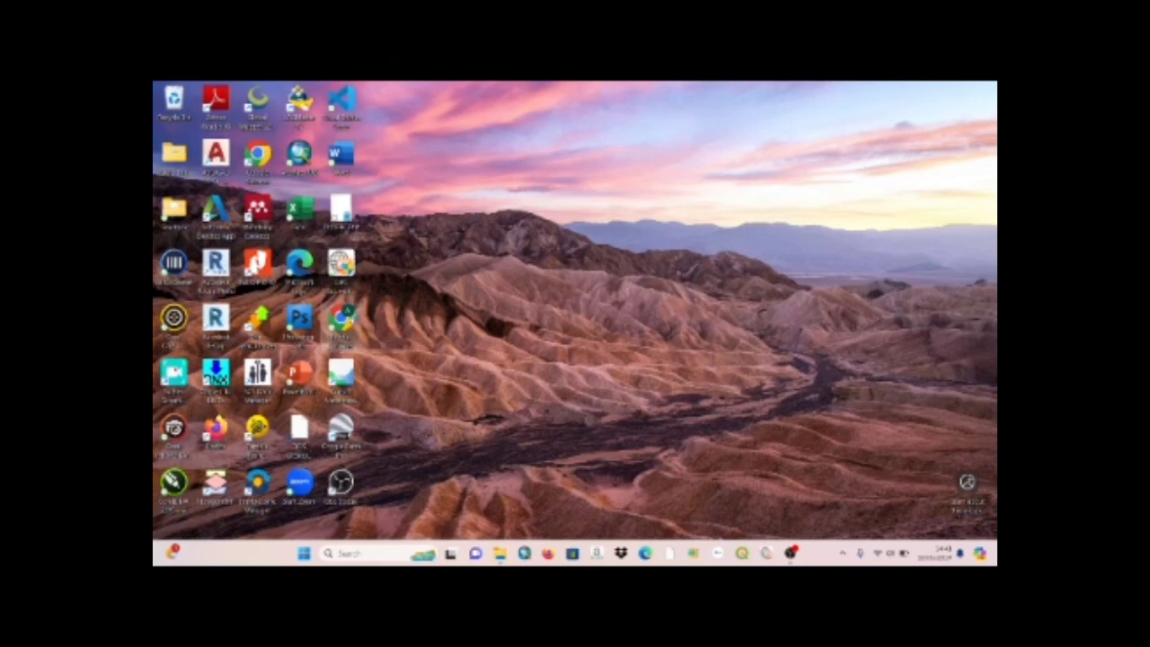
Open Chrome, search the web for "download qgis" and open the "Unduh QGIS" result.
{"action": "double_click", "coordinate": [343, 317]}
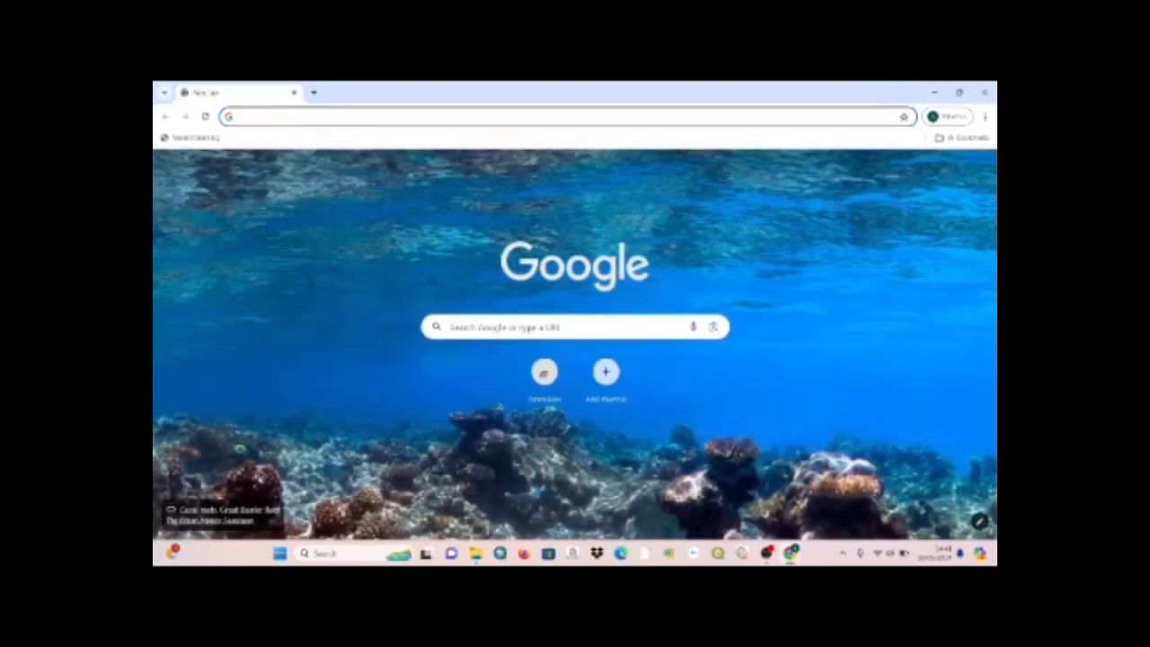
{"action": "left_click", "coordinate": [537, 328]}
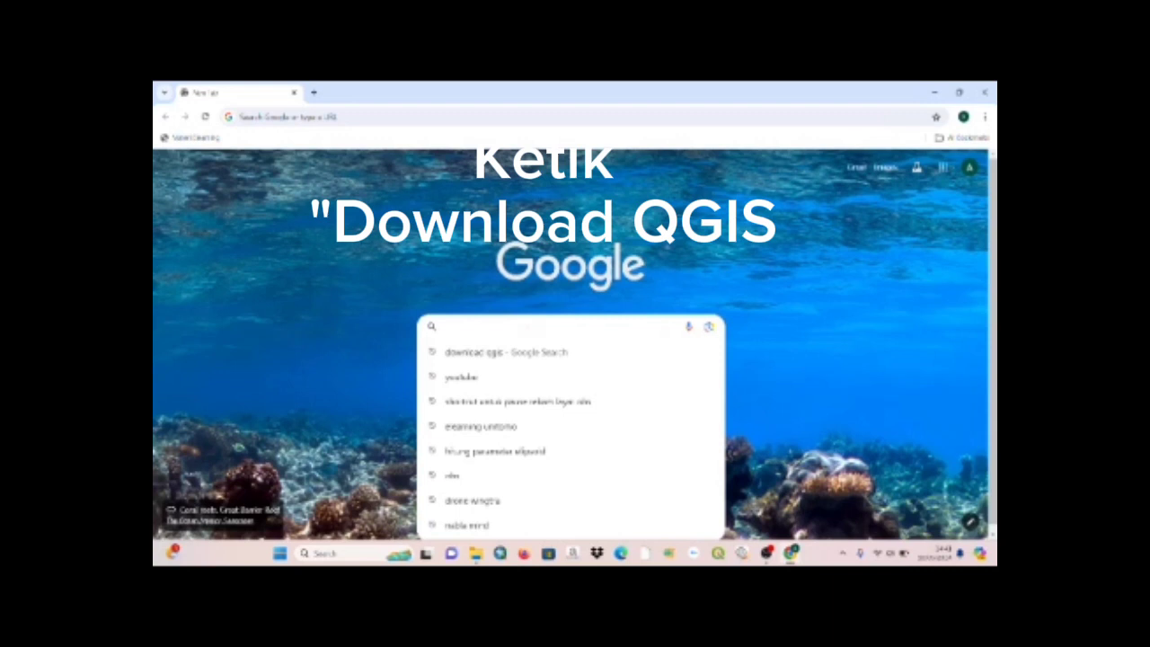
{"action": "type", "text": "do"}
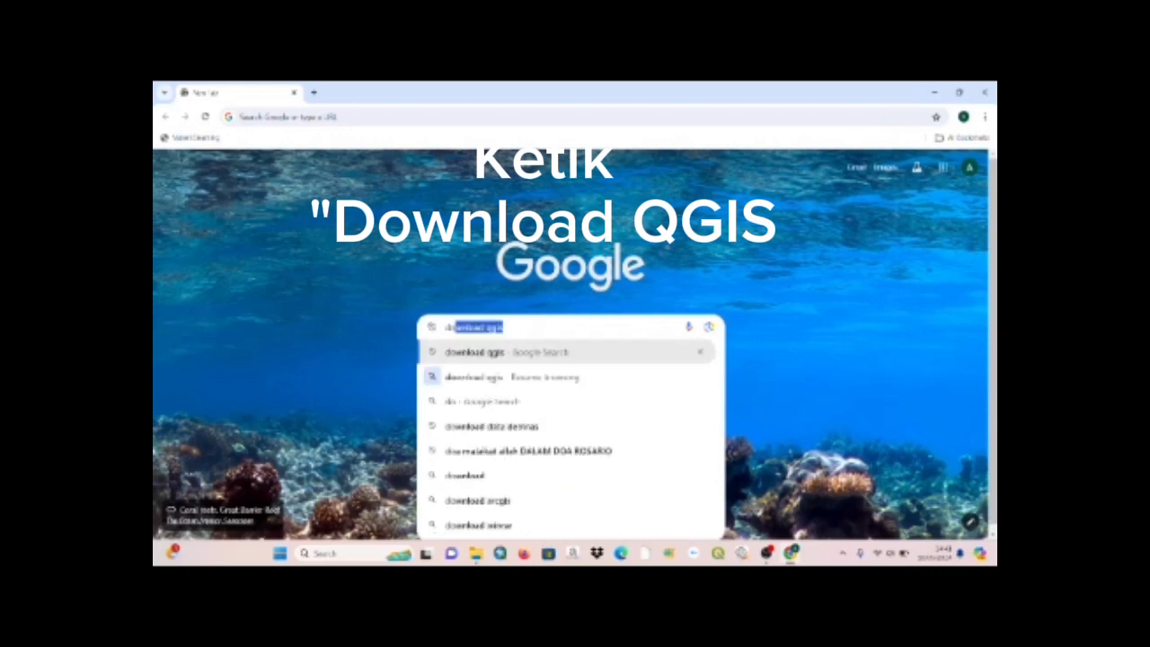
{"action": "type", "text": "wnload"}
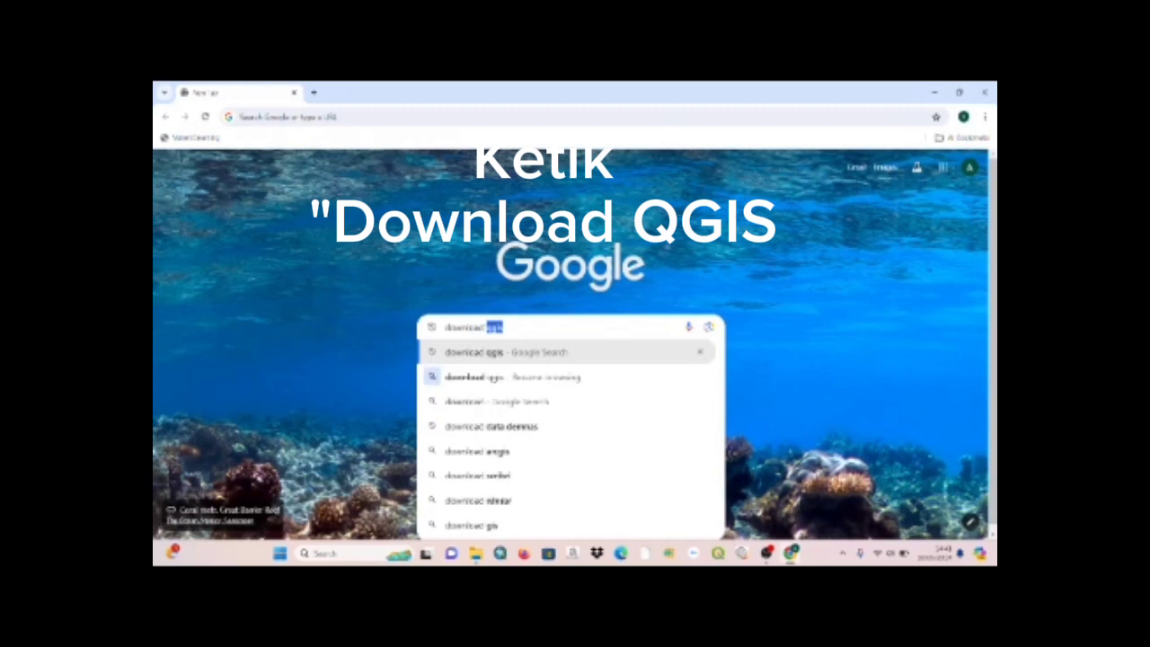
{"action": "type", "text": " qgis"}
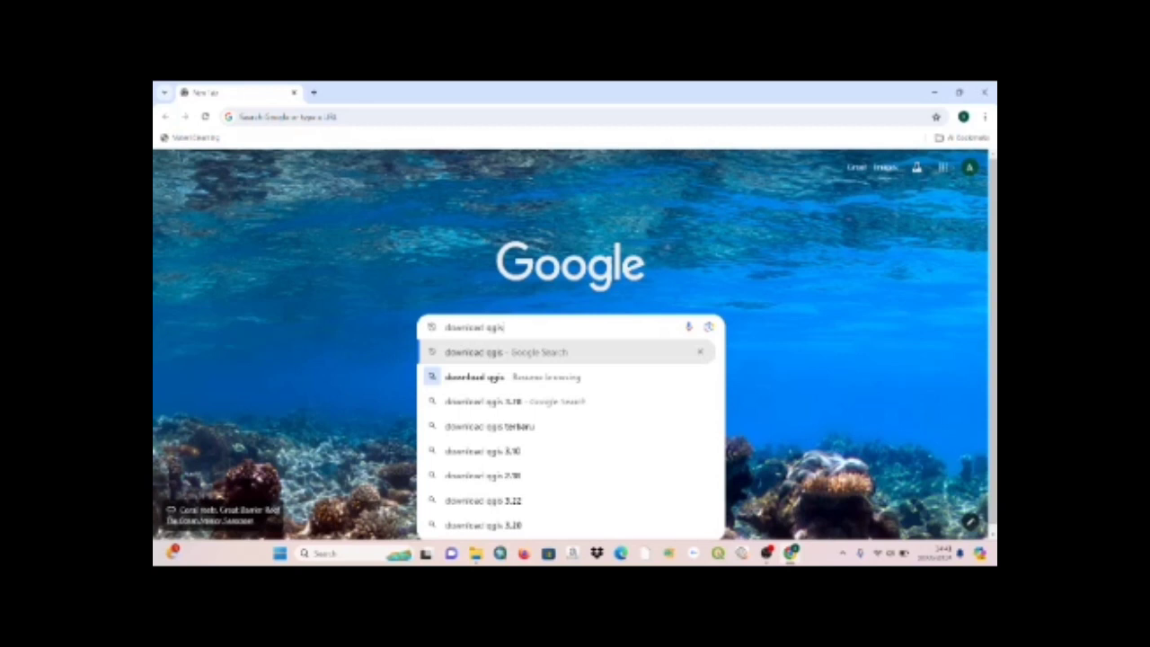
{"action": "key", "text": "Return"}
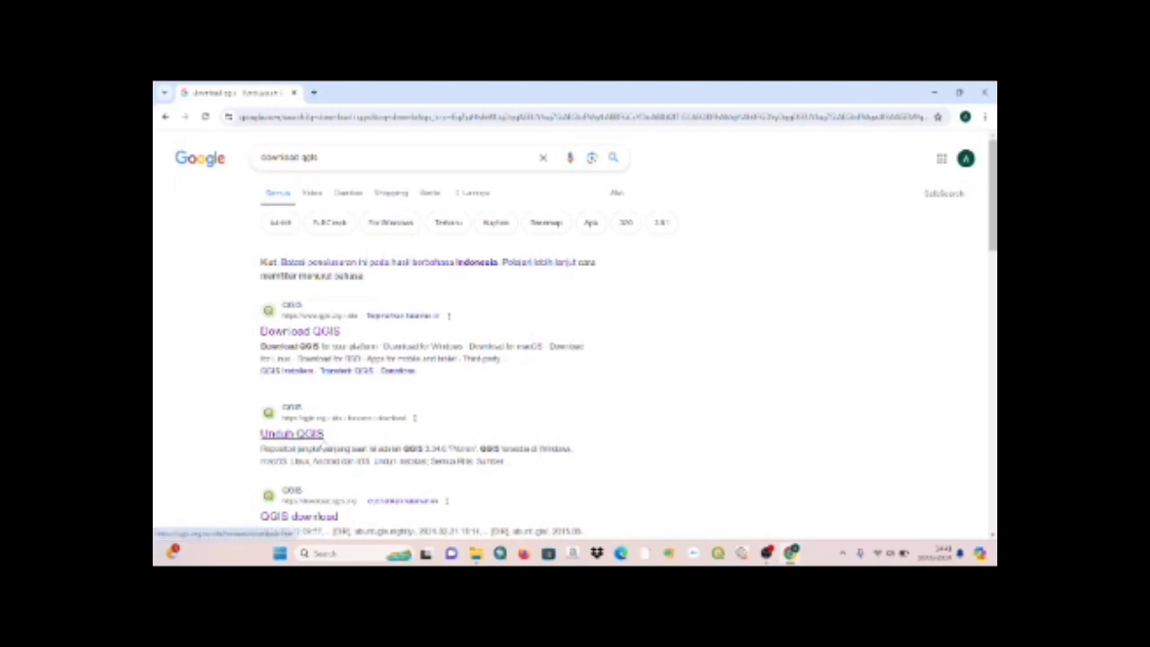
{"action": "left_click", "coordinate": [316, 437]}
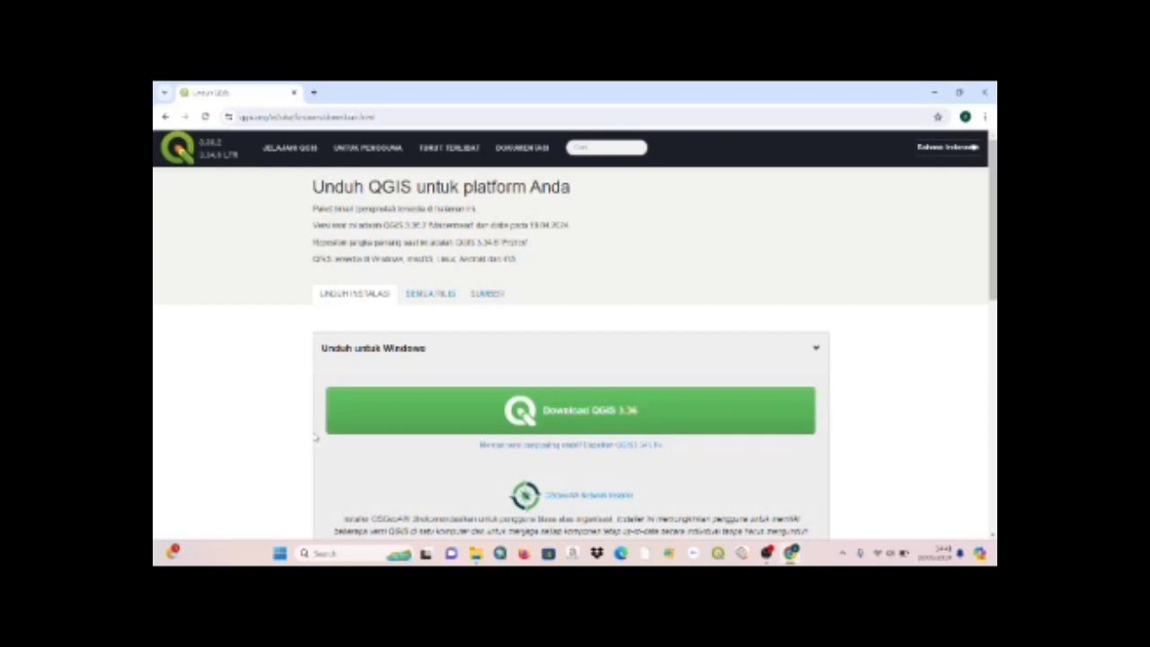
Examine the QGIS download page for the Windows installers on offer and the other supported platforms.
{"action": "scroll", "coordinate": [316, 437], "scroll_direction": "down", "scroll_amount": 1}
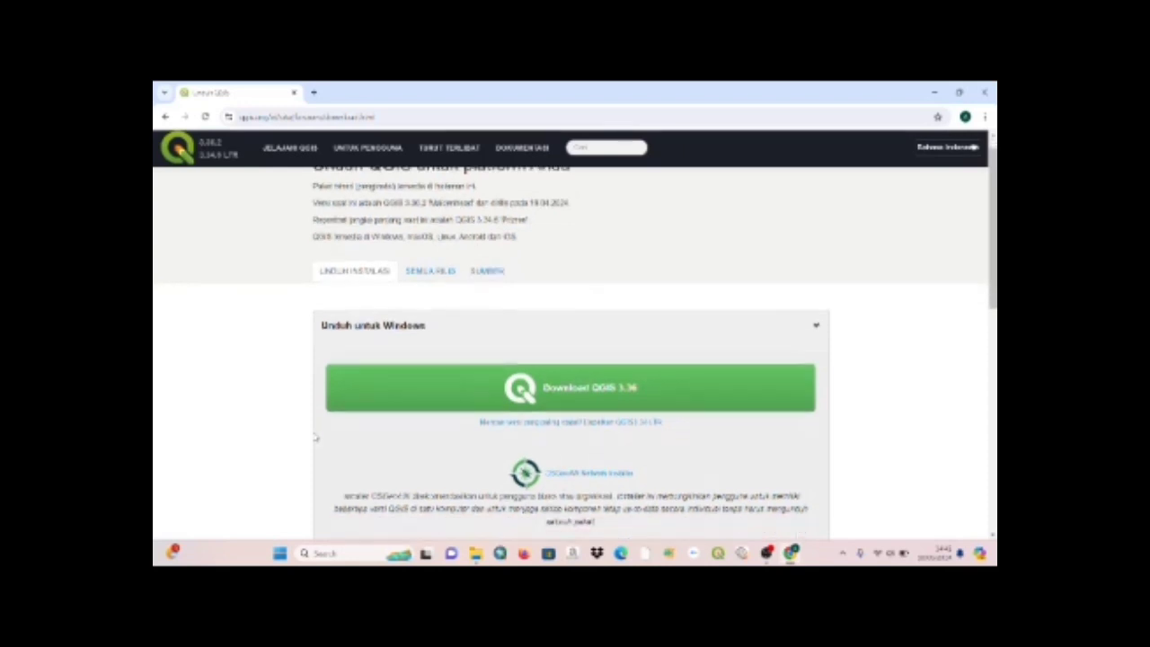
{"action": "scroll", "coordinate": [317, 438], "scroll_direction": "up", "scroll_amount": 1}
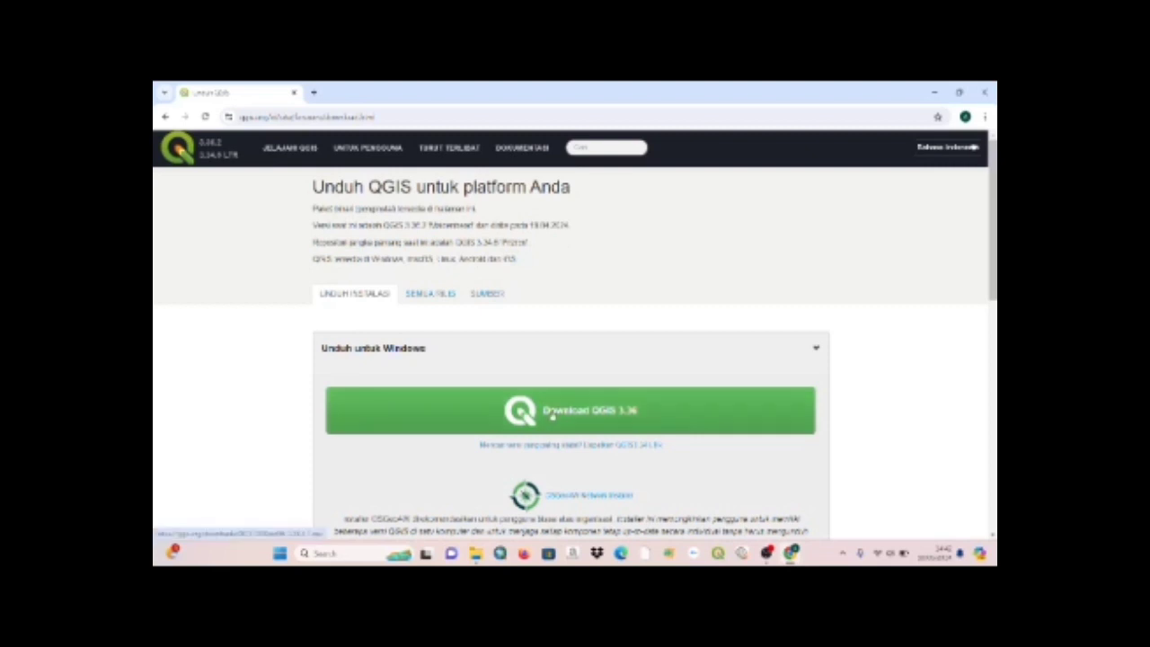
{"action": "scroll", "coordinate": [553, 413], "scroll_direction": "down", "scroll_amount": 1}
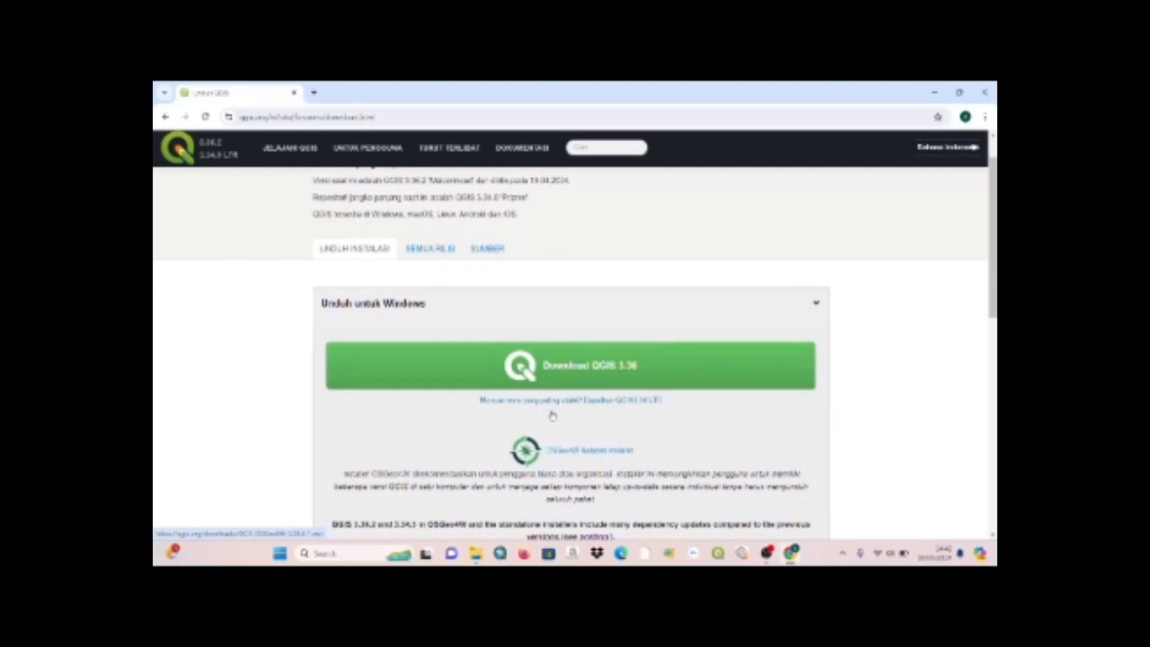
{"action": "scroll", "coordinate": [552, 415], "scroll_direction": "down", "scroll_amount": 3}
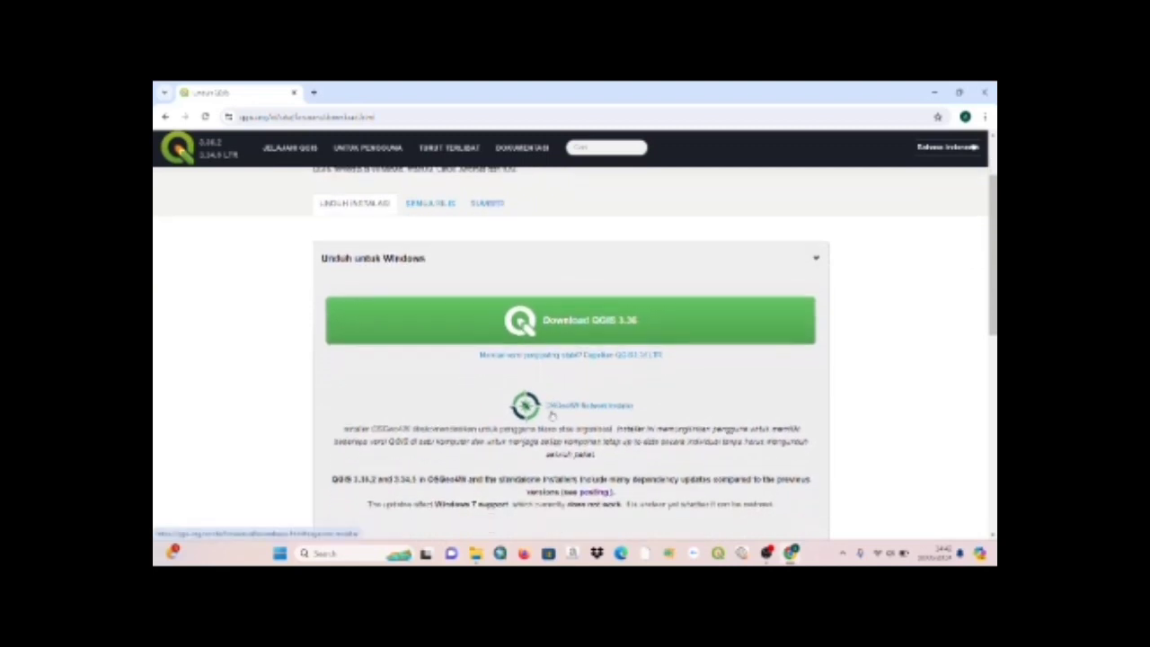
{"action": "scroll", "coordinate": [551, 416], "scroll_direction": "down", "scroll_amount": 6}
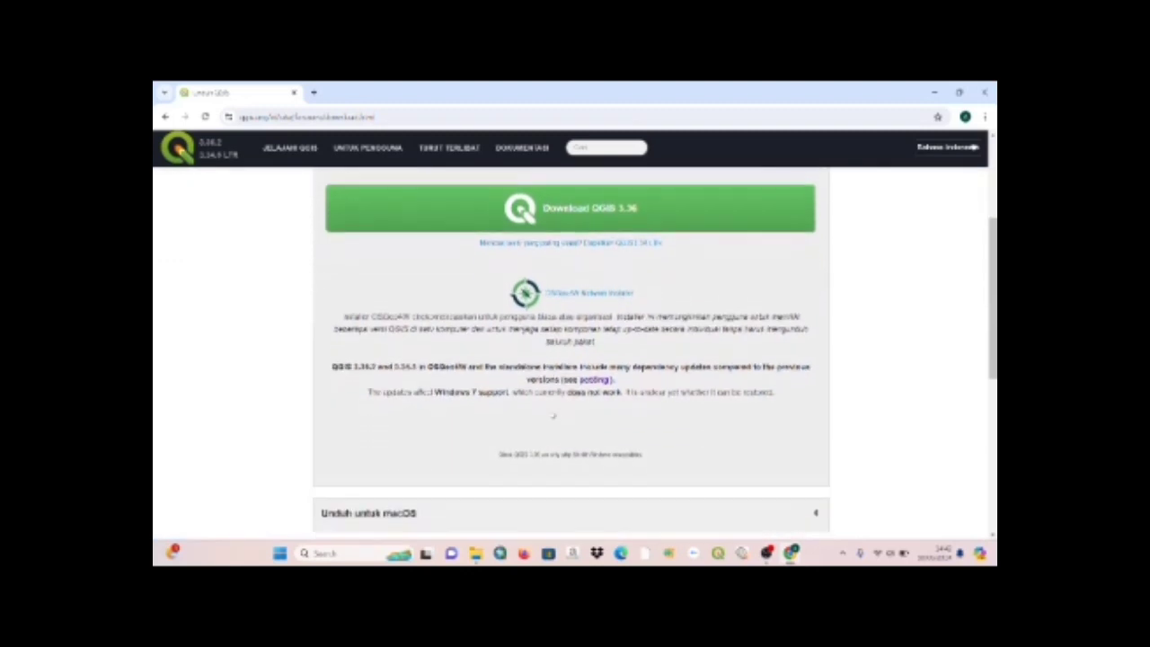
{"action": "scroll", "coordinate": [552, 413], "scroll_direction": "down", "scroll_amount": 4}
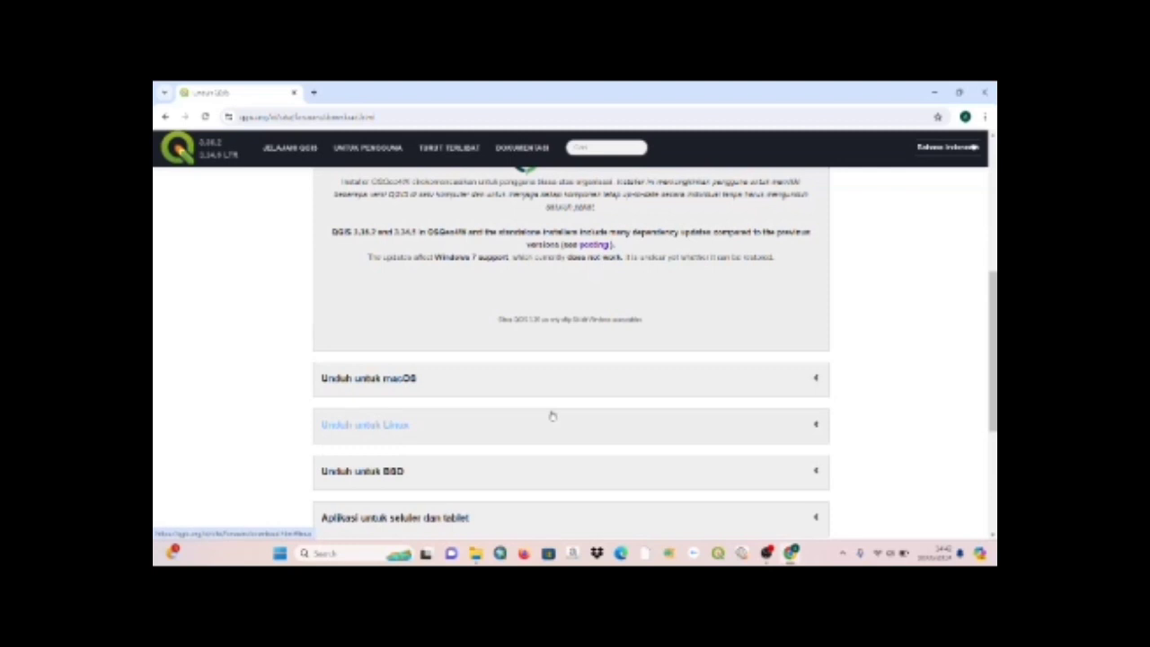
{"action": "scroll", "coordinate": [553, 415], "scroll_direction": "up", "scroll_amount": 12}
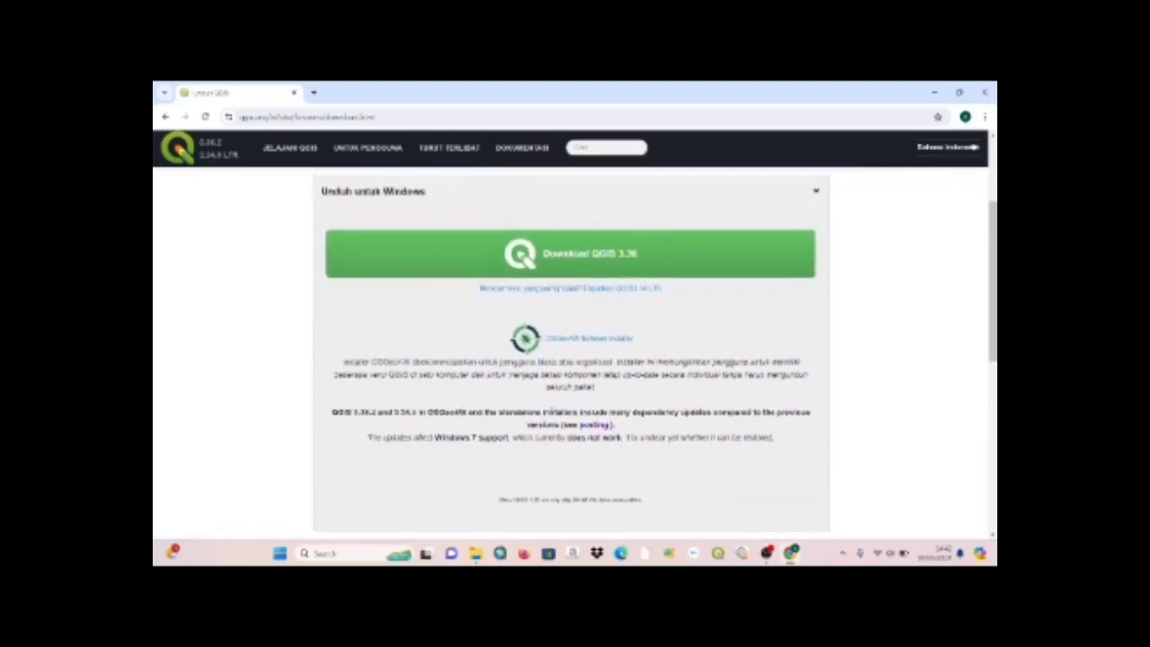
{"action": "scroll", "coordinate": [553, 415], "scroll_direction": "up", "scroll_amount": 4}
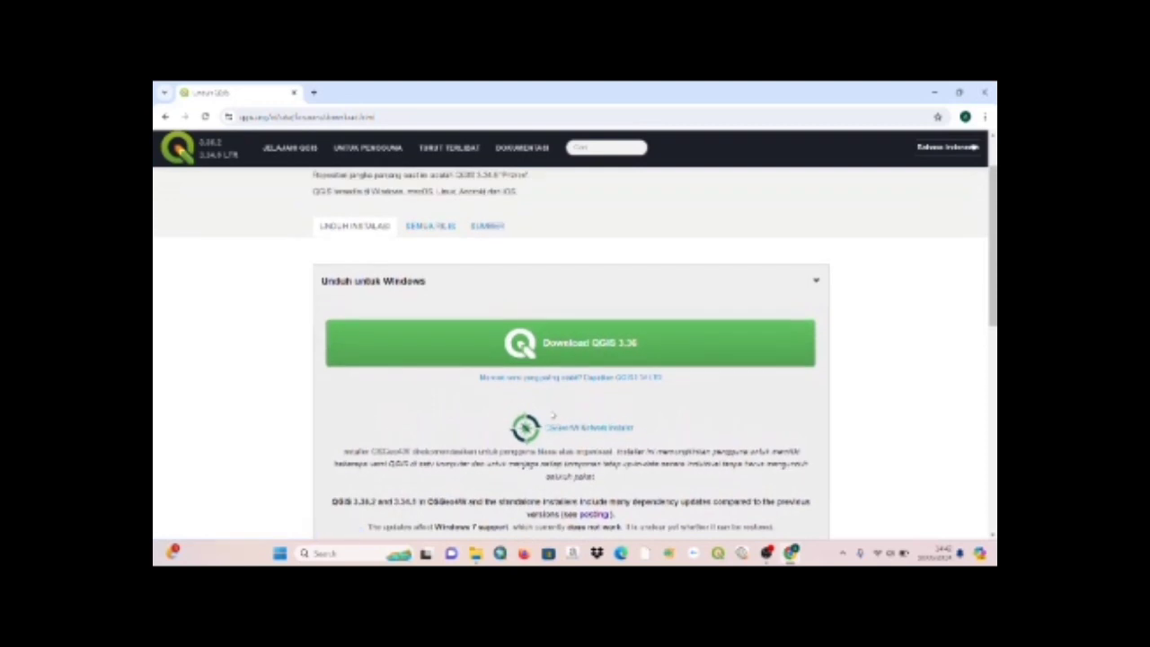
{"action": "scroll", "coordinate": [553, 415], "scroll_direction": "down", "scroll_amount": 1}
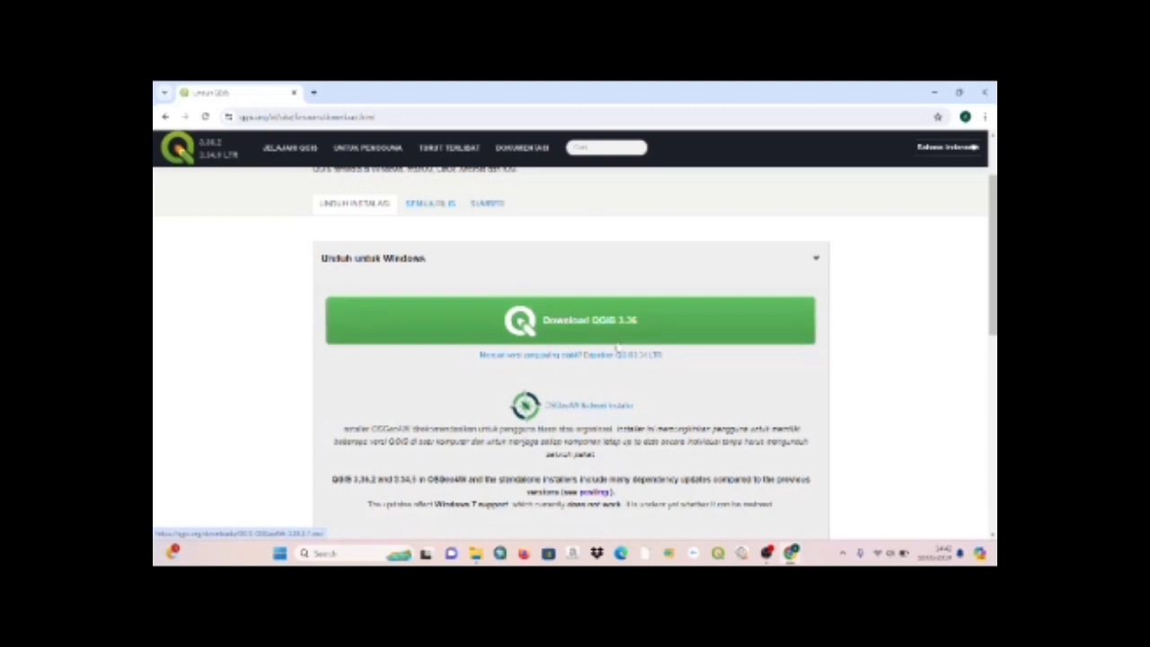
Expand the macOS, Linux, BSD and mobile and tablet download sections to review their options.
{"action": "scroll", "coordinate": [617, 347], "scroll_direction": "down", "scroll_amount": 3}
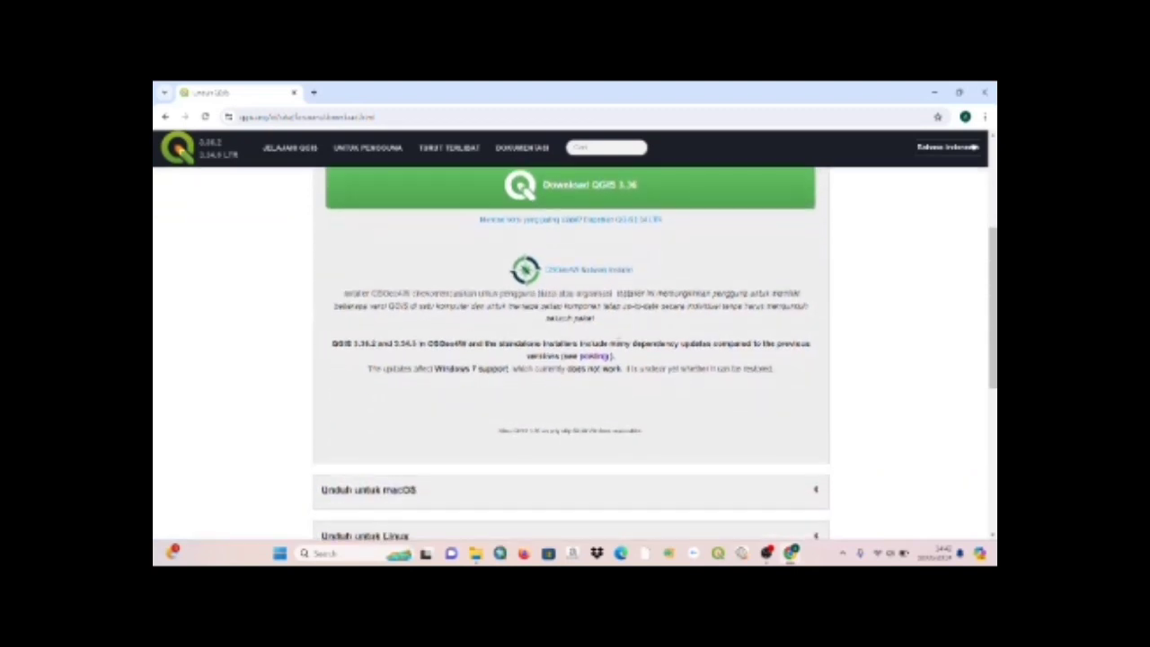
{"action": "scroll", "coordinate": [620, 346], "scroll_direction": "down", "scroll_amount": 2}
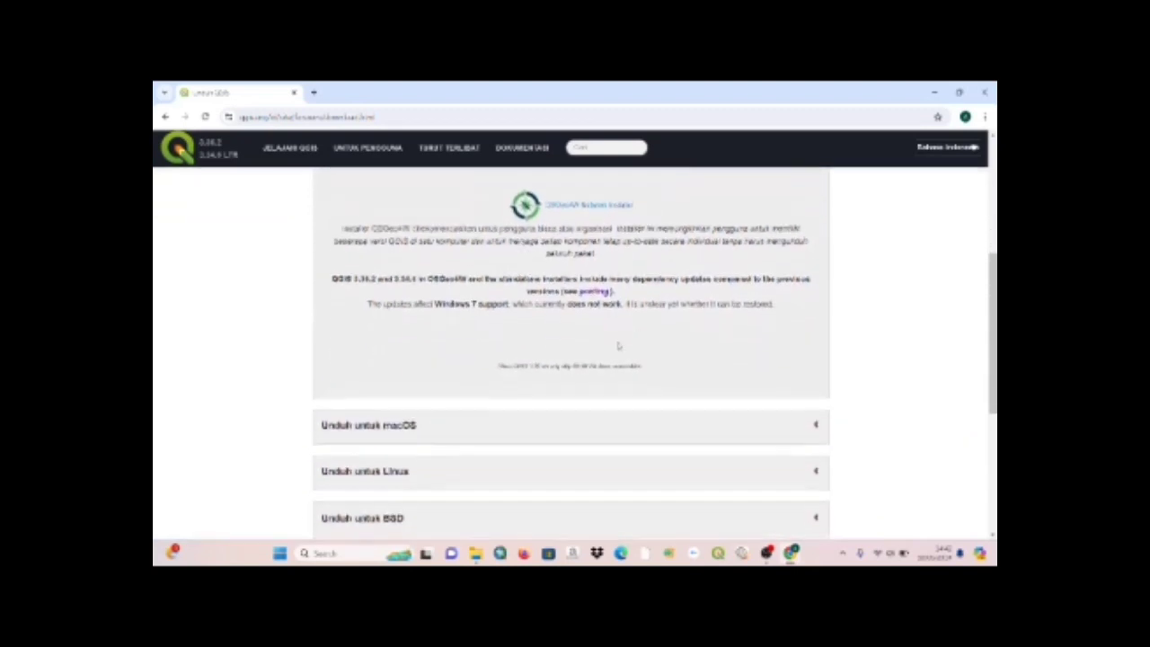
{"action": "left_click", "coordinate": [813, 421]}
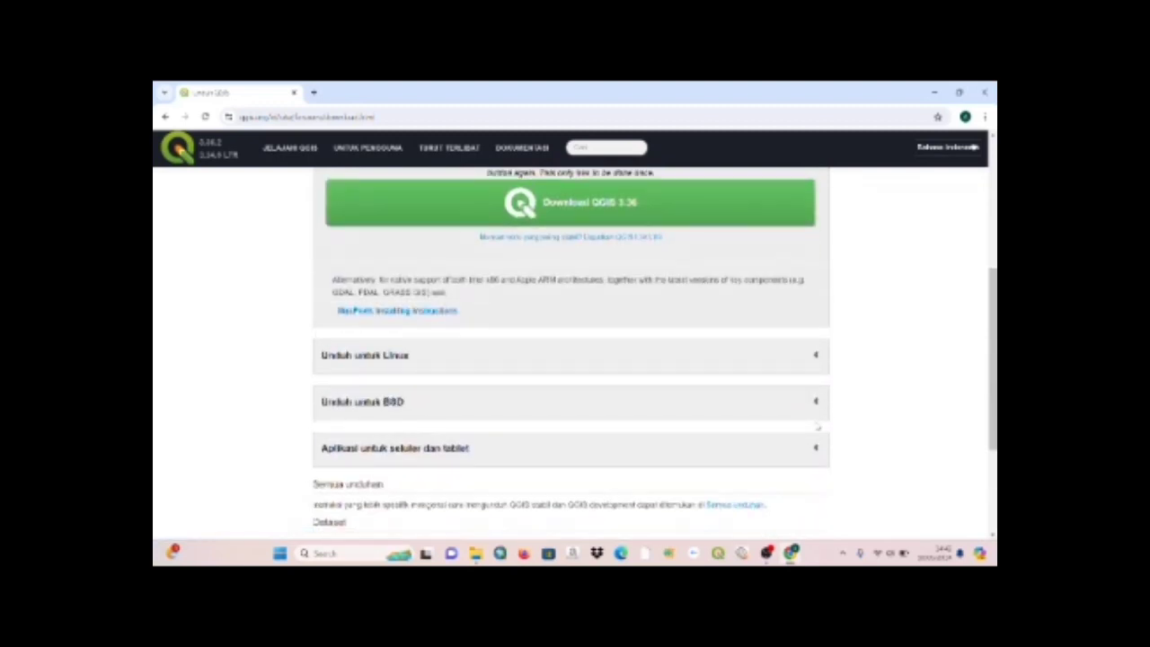
{"action": "left_click", "coordinate": [817, 357]}
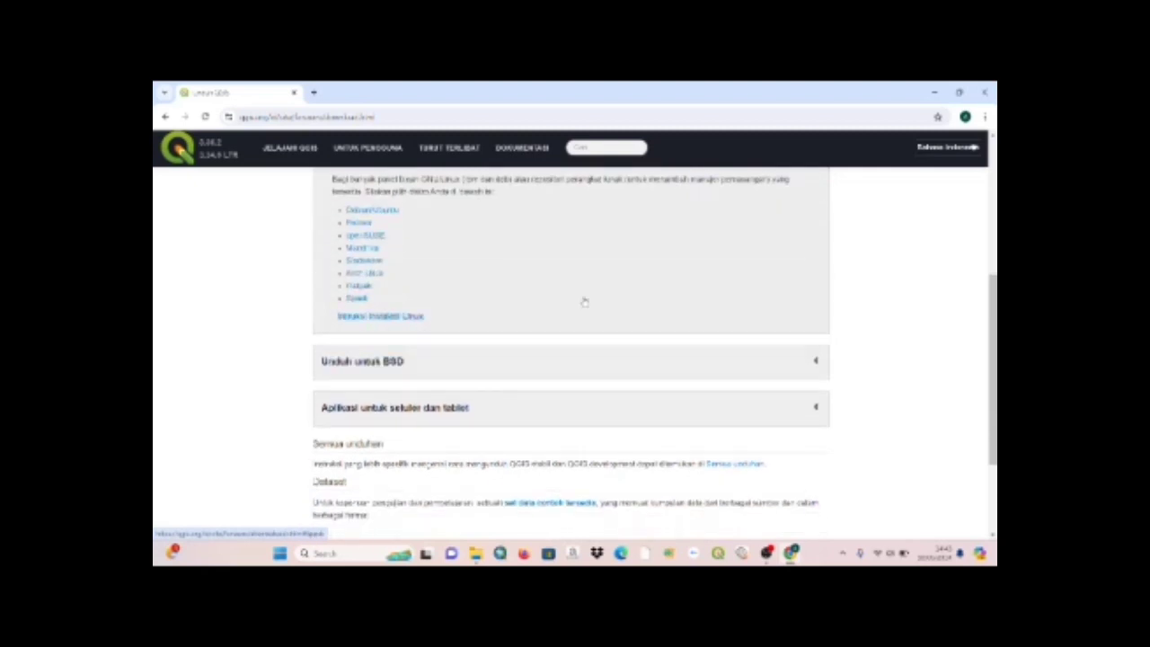
{"action": "left_click", "coordinate": [817, 361]}
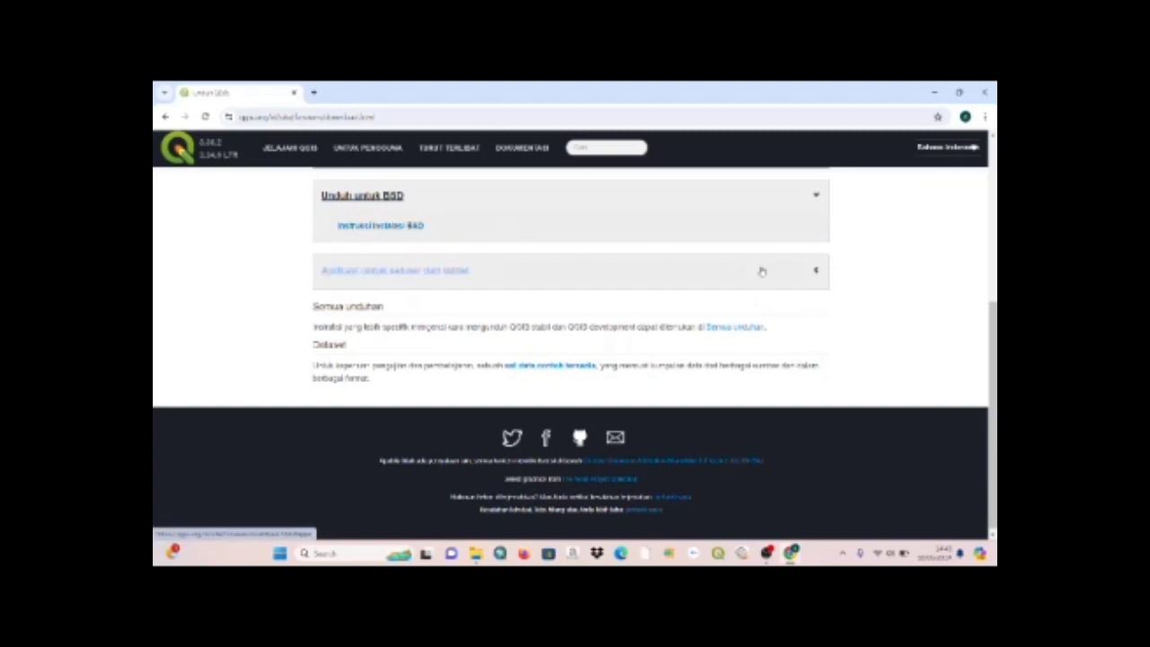
{"action": "left_click", "coordinate": [825, 269]}
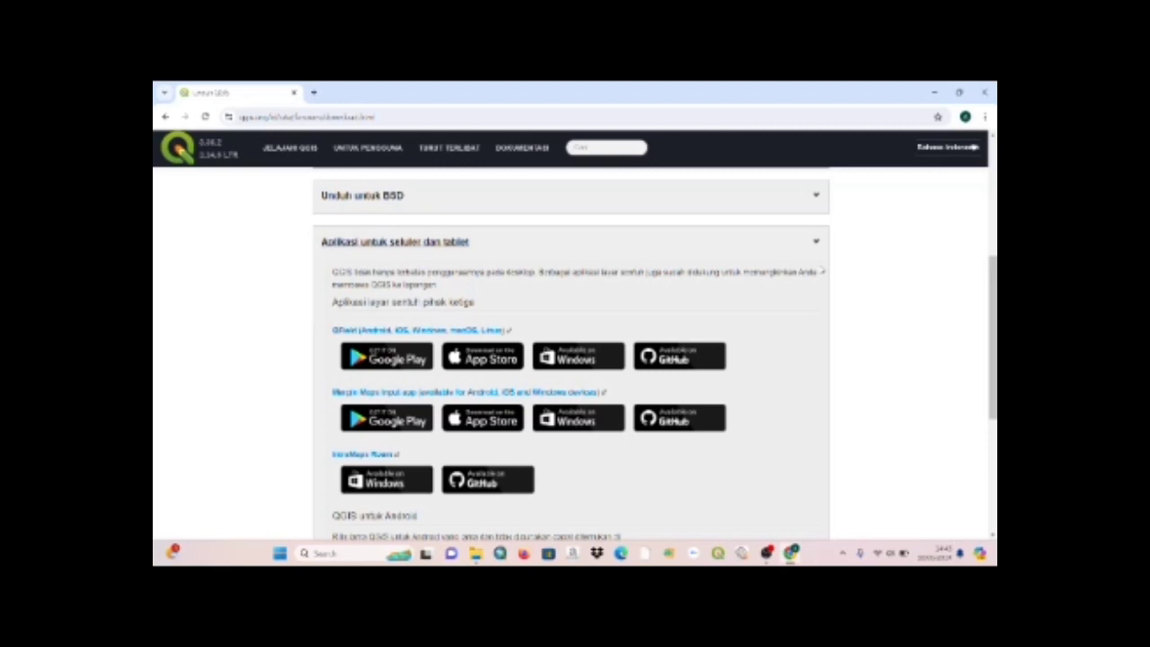
{"action": "scroll", "coordinate": [890, 238], "scroll_direction": "up", "scroll_amount": 1}
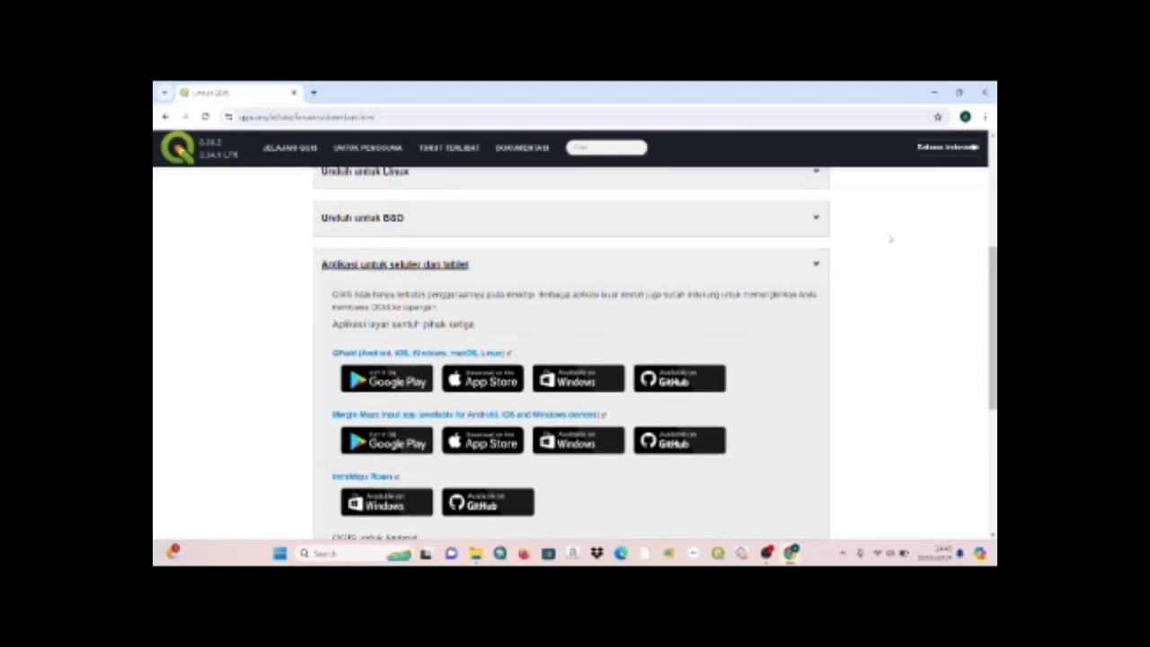
{"action": "scroll", "coordinate": [889, 238], "scroll_direction": "up", "scroll_amount": 6}
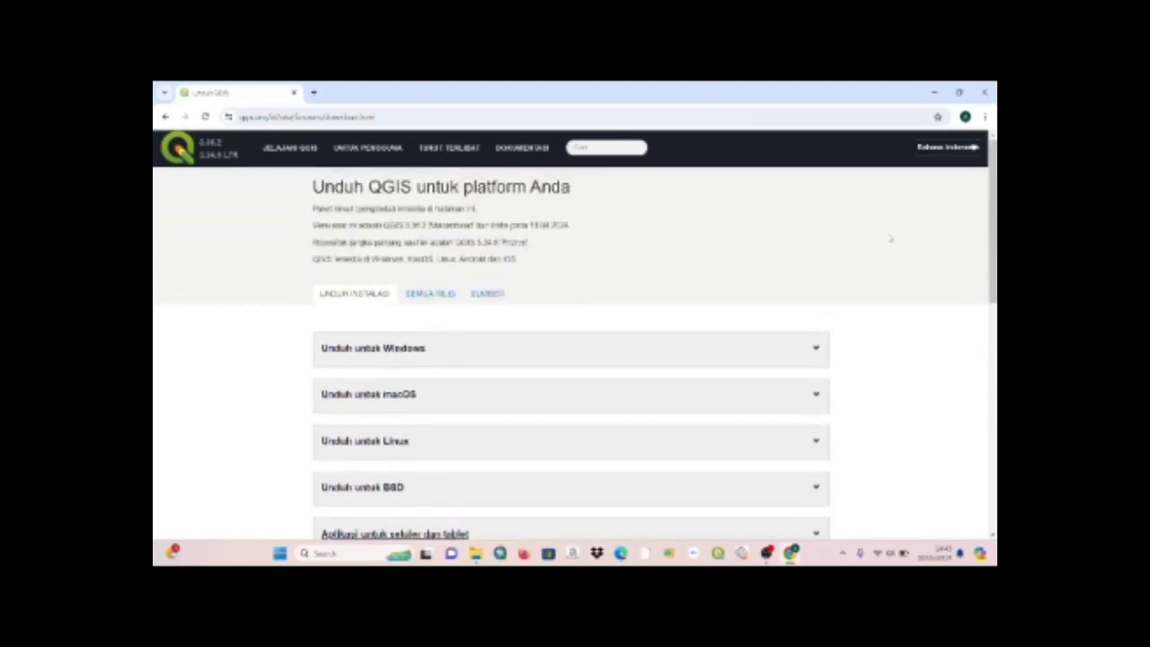
Reopen the Windows section, download the QGIS 3.36 installer and check the browser's downloads.
{"action": "left_click", "coordinate": [818, 353]}
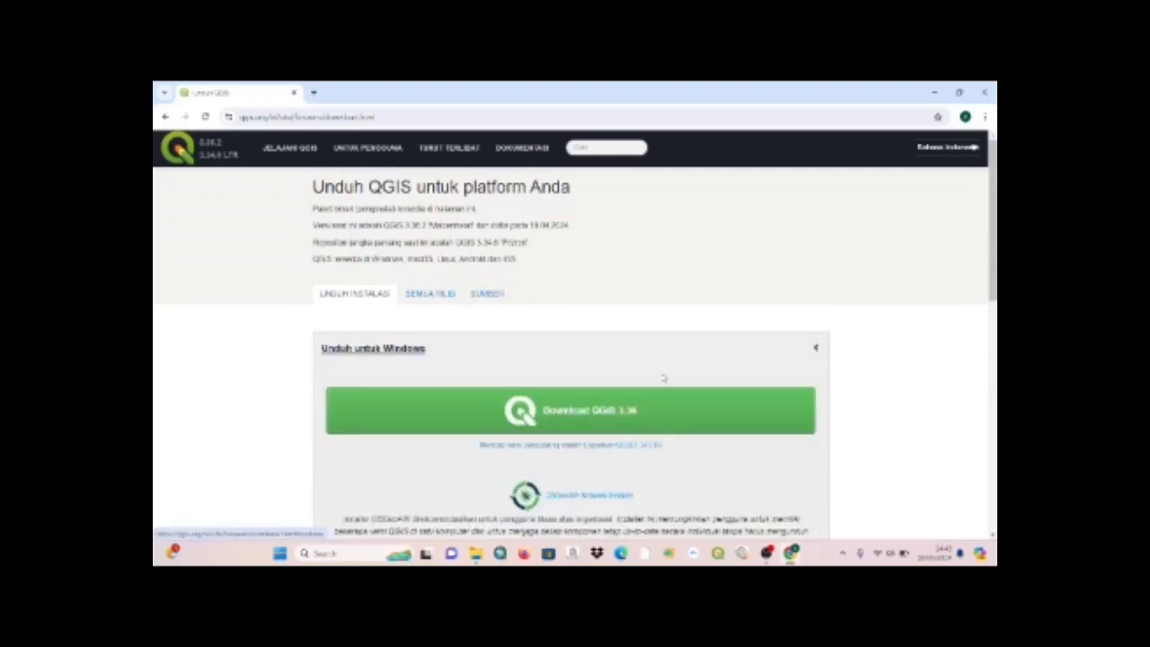
{"action": "left_click", "coordinate": [597, 430]}
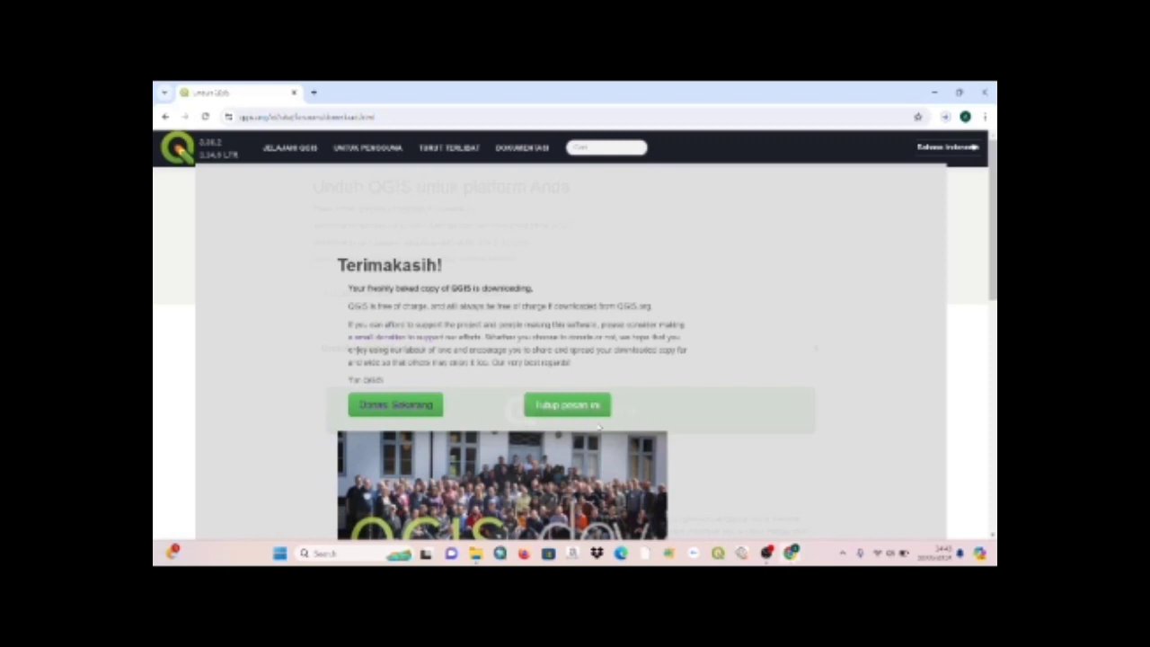
{"action": "scroll", "coordinate": [610, 467], "scroll_direction": "down", "scroll_amount": 1}
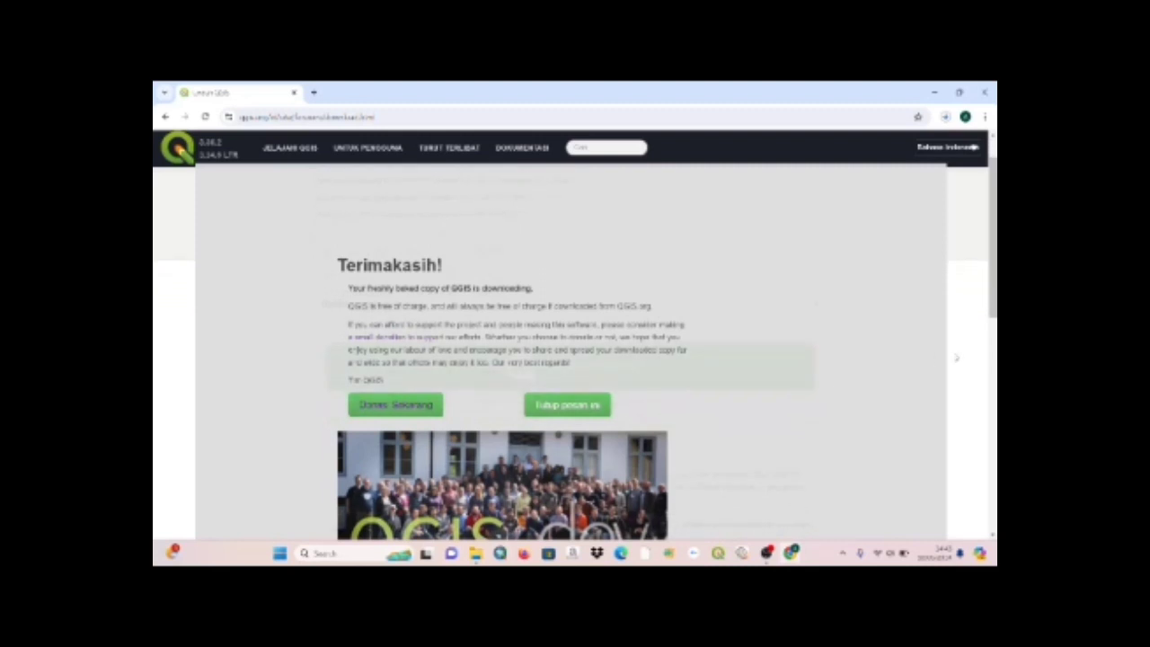
{"action": "left_click", "coordinate": [993, 349]}
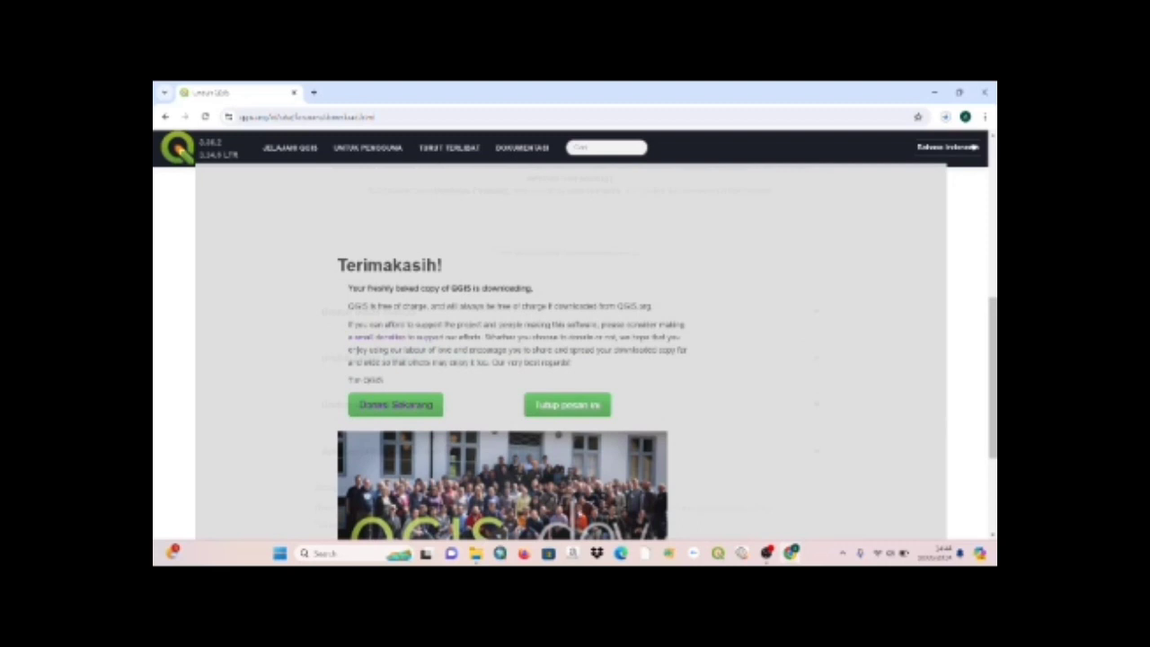
{"action": "left_click", "coordinate": [946, 117]}
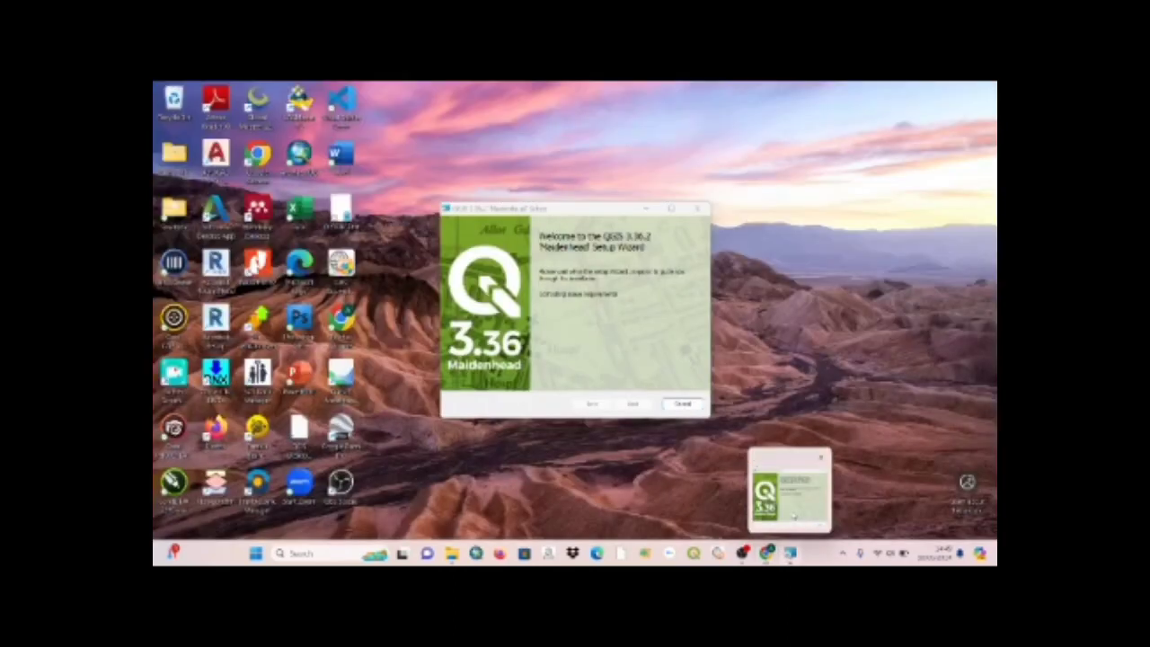
Bring up the QGIS 3.36.2 setup wizard and accept the terms of the license agreement.
{"action": "left_click", "coordinate": [791, 485]}
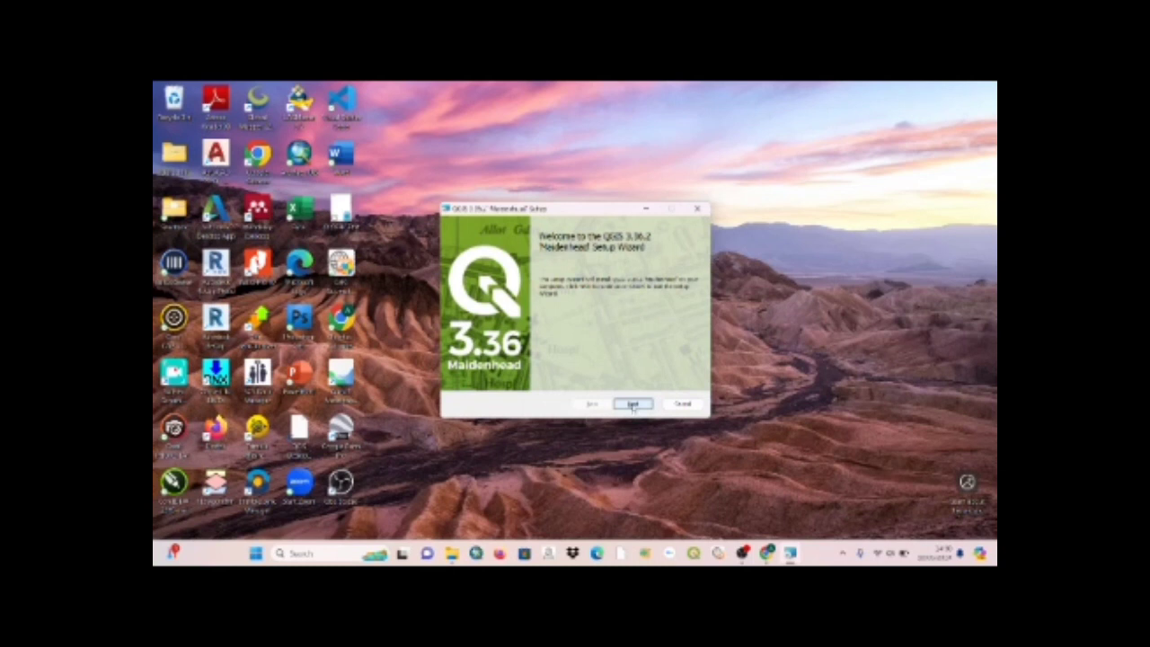
{"action": "left_click", "coordinate": [633, 405]}
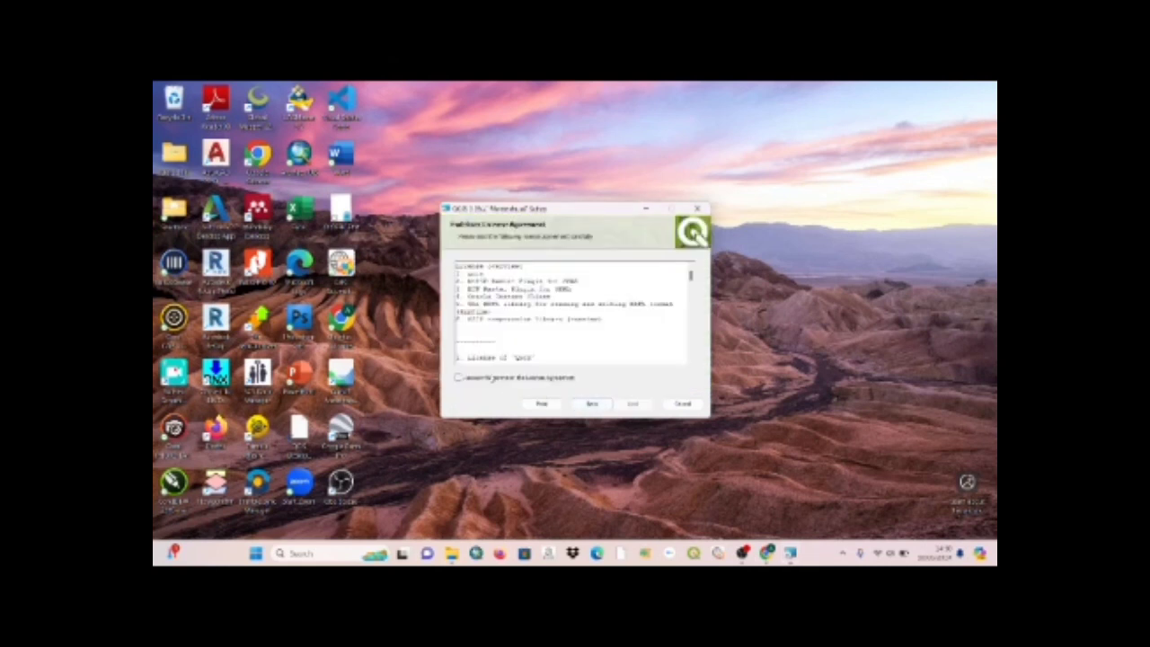
{"action": "left_click", "coordinate": [460, 378]}
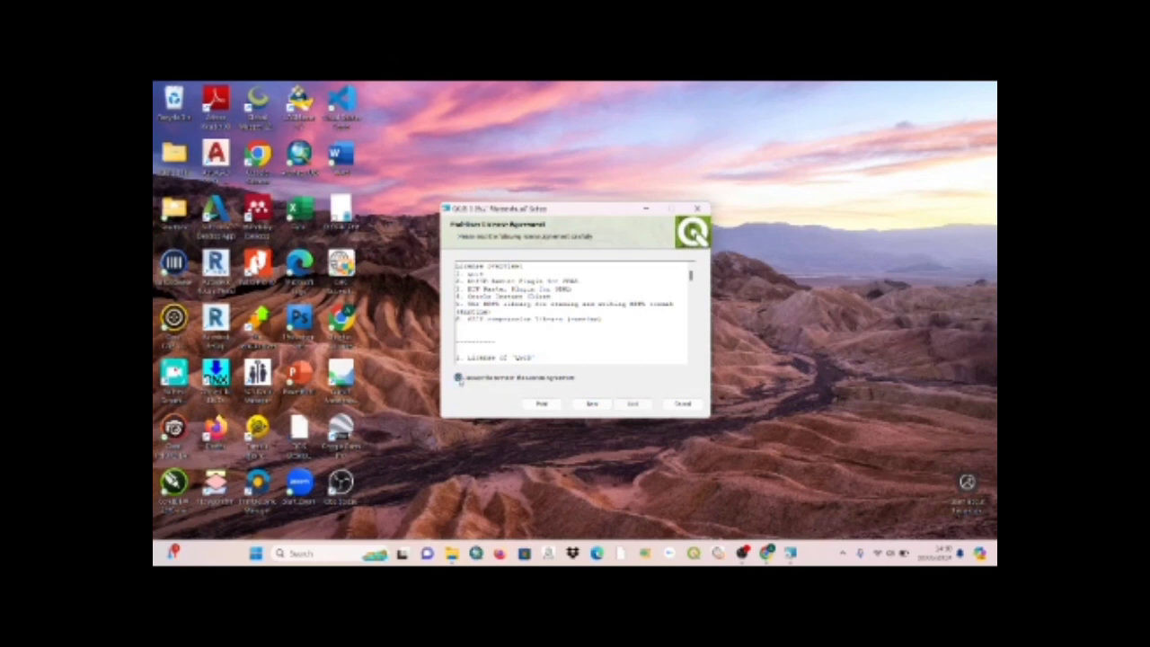
{"action": "left_click", "coordinate": [633, 404]}
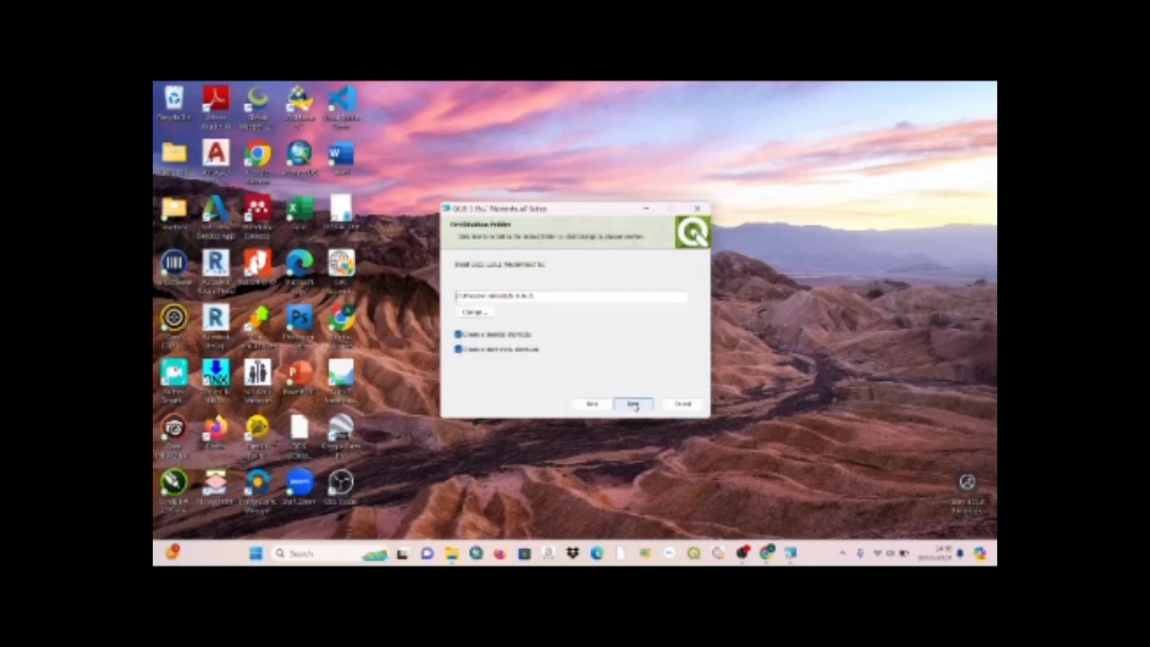
Install QGIS 3.36.2 in the default folder with desktop and start menu shortcuts, and finish the setup wizard.
{"action": "left_click", "coordinate": [634, 404]}
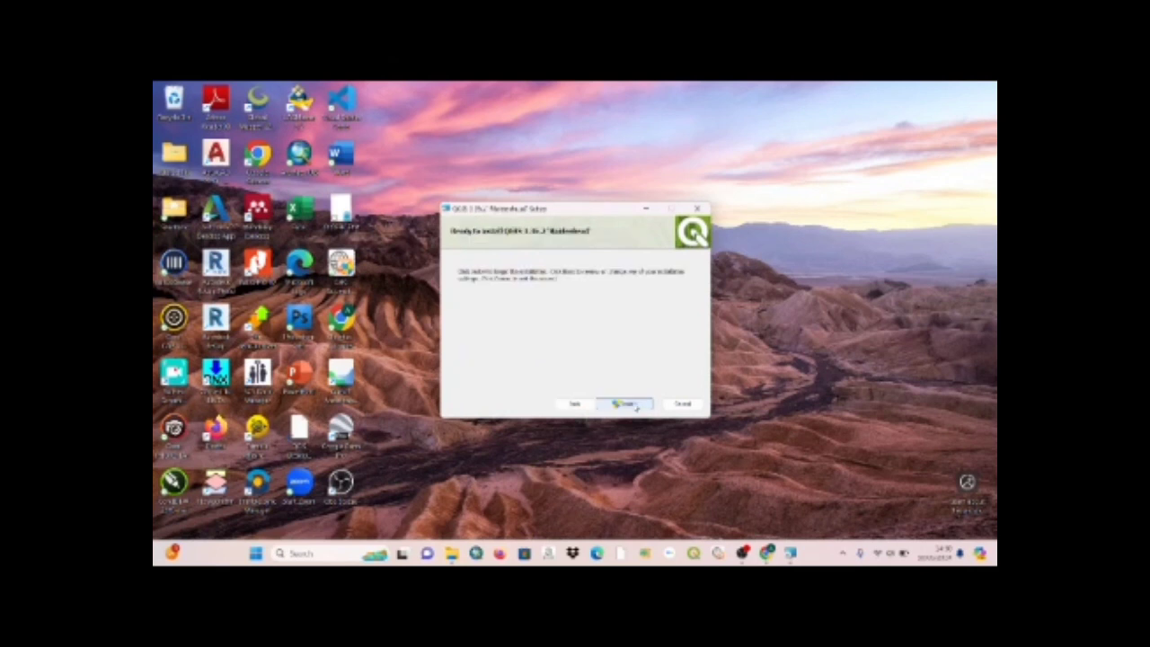
{"action": "left_click", "coordinate": [632, 405]}
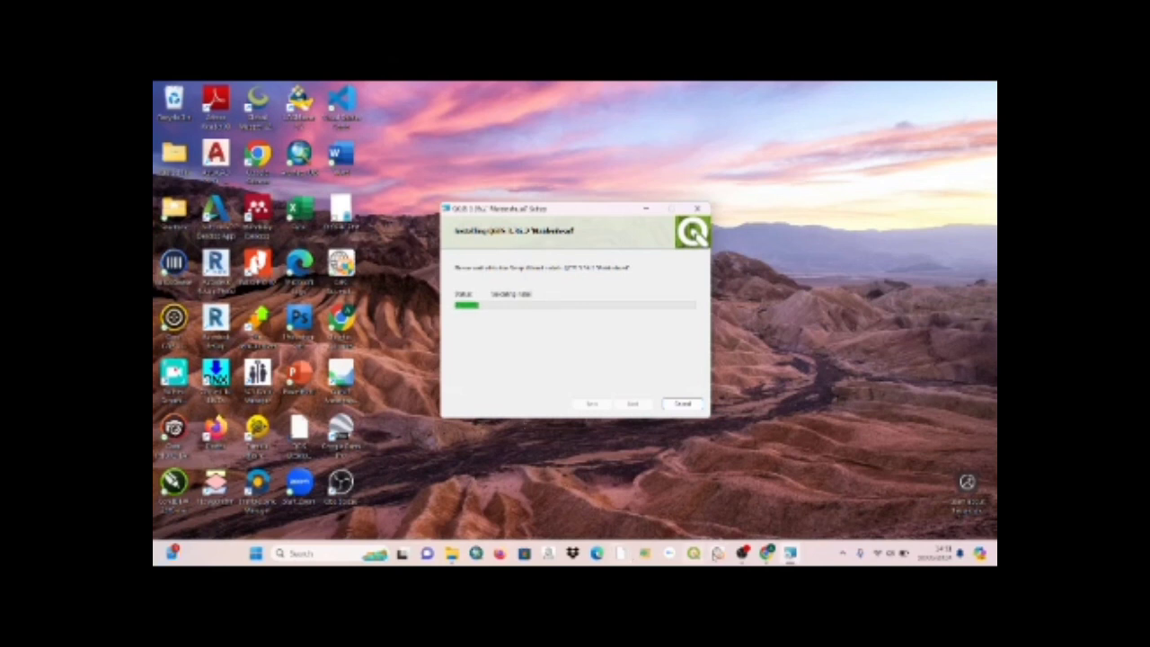
{"action": "mouse_move", "coordinate": [743, 556]}
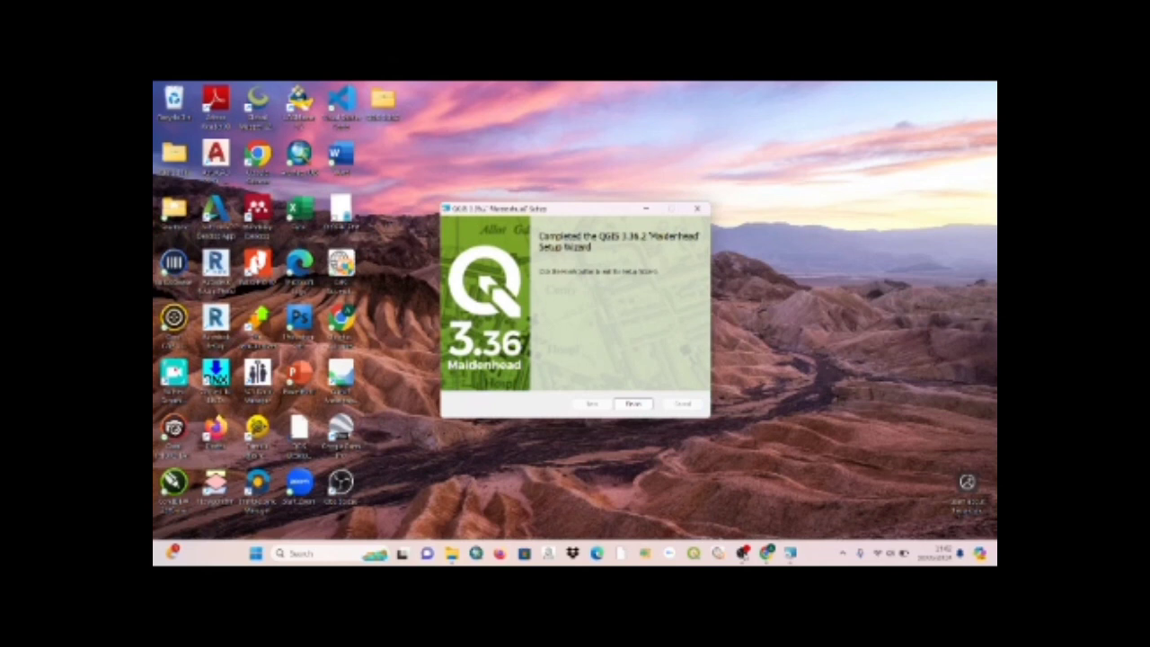
{"action": "left_click", "coordinate": [635, 405]}
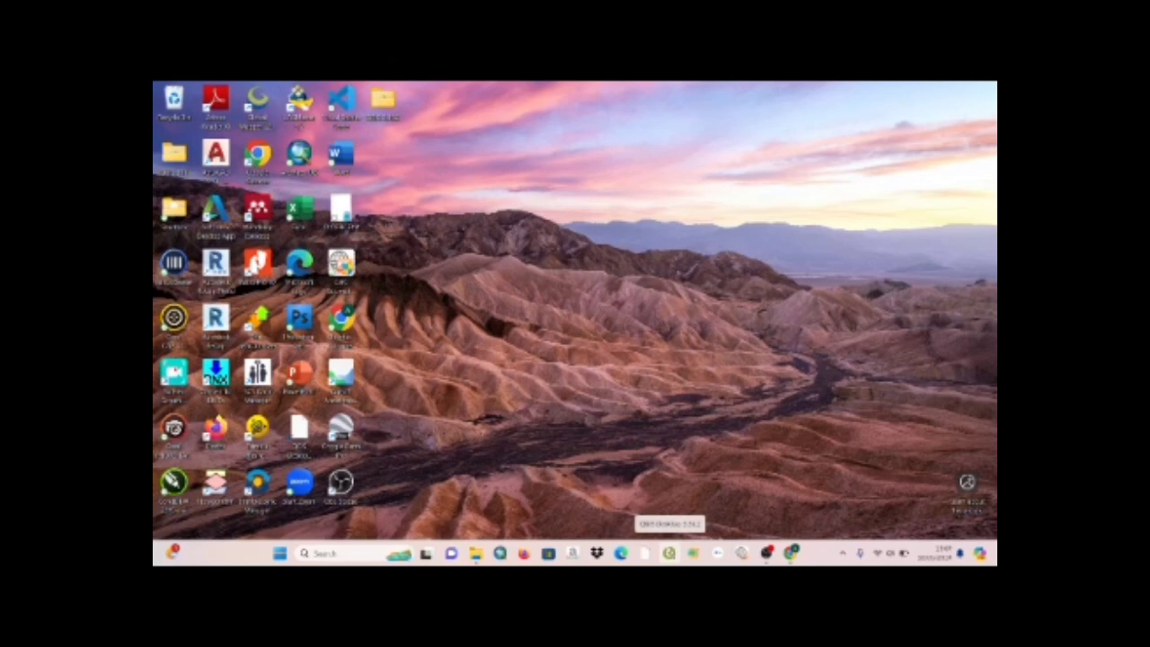
Launch QGIS Desktop 3.36.2, dismiss the disabled plugin warning and start a new project.
{"action": "left_click", "coordinate": [671, 553]}
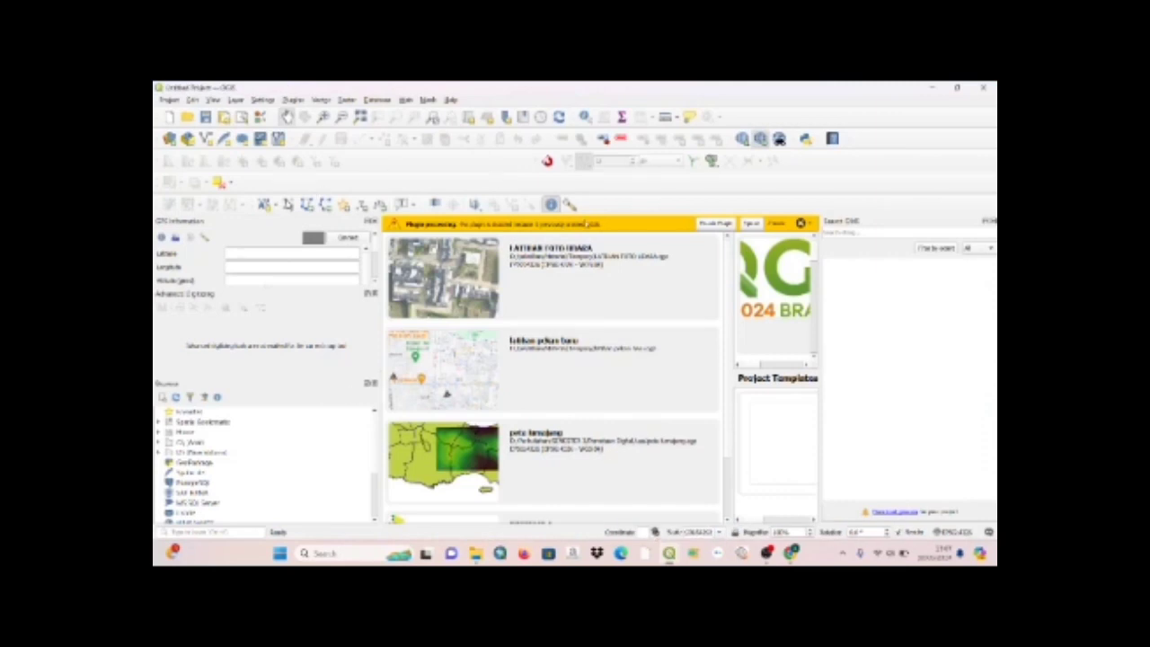
{"action": "left_click", "coordinate": [800, 222]}
{"action": "left_click", "coordinate": [170, 99]}
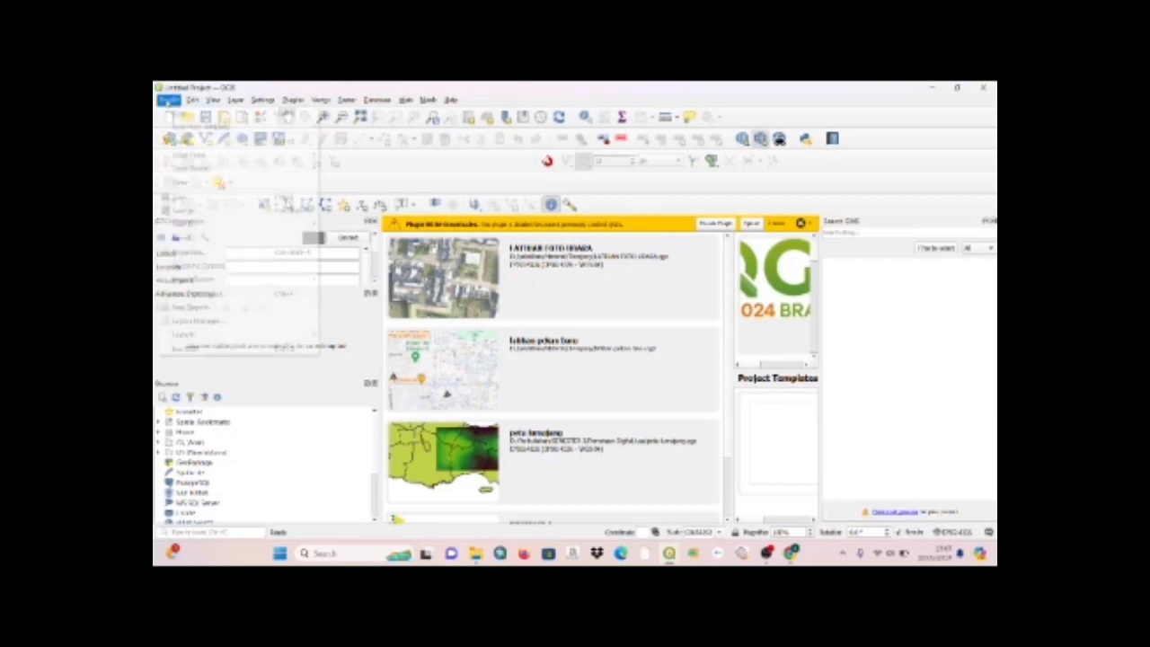
{"action": "left_click", "coordinate": [184, 112]}
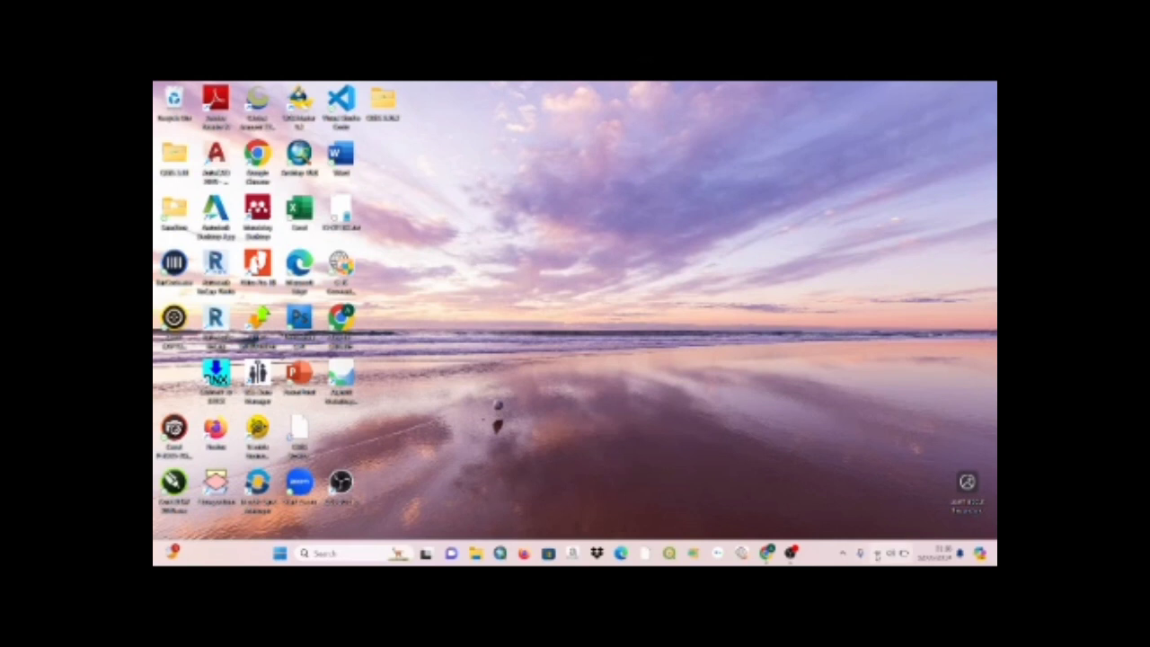
{"action": "left_click", "coordinate": [890, 554]}
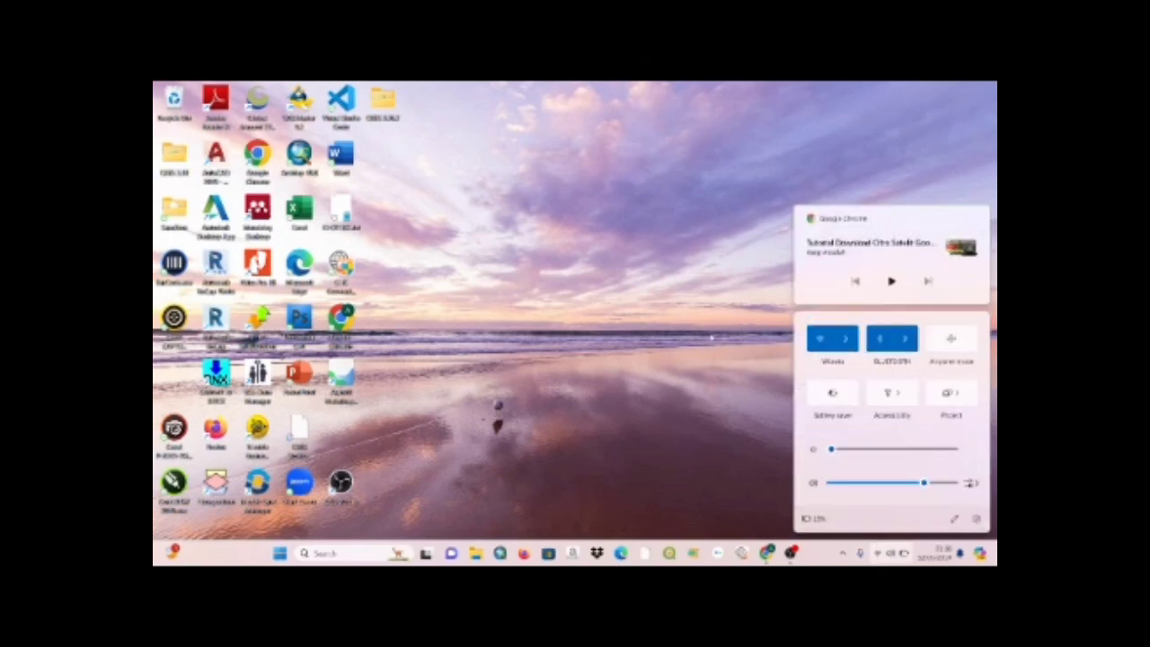
{"action": "left_click", "coordinate": [711, 337]}
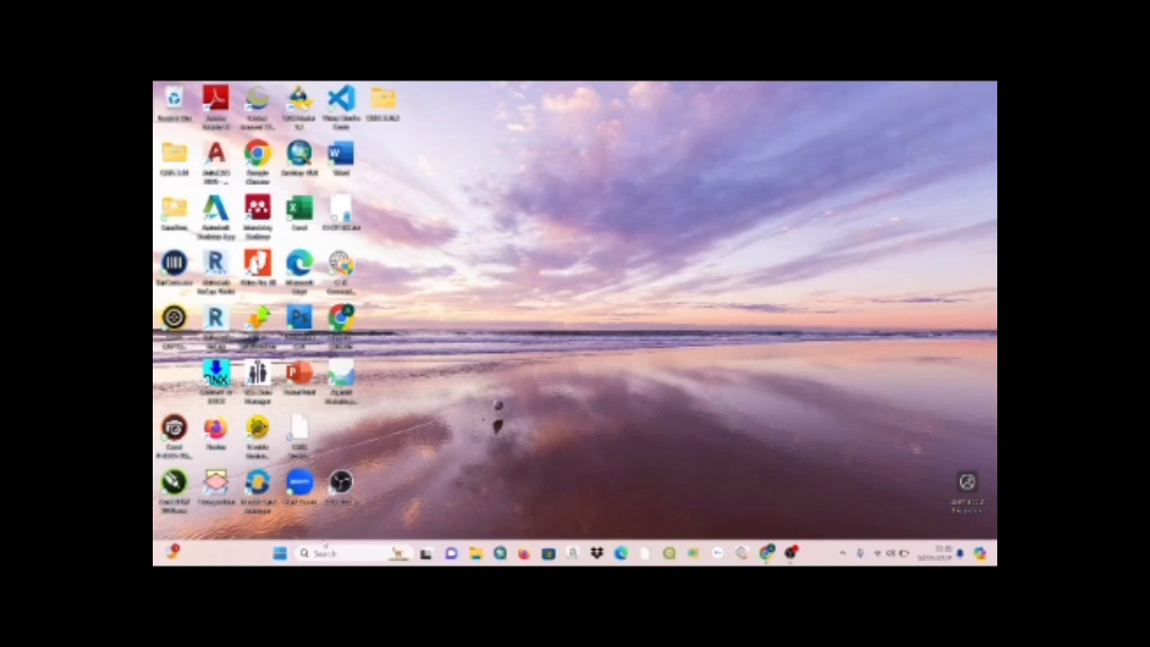
Launch Google Earth Pro from the Windows search and close its start-up tips.
{"action": "left_click", "coordinate": [325, 552]}
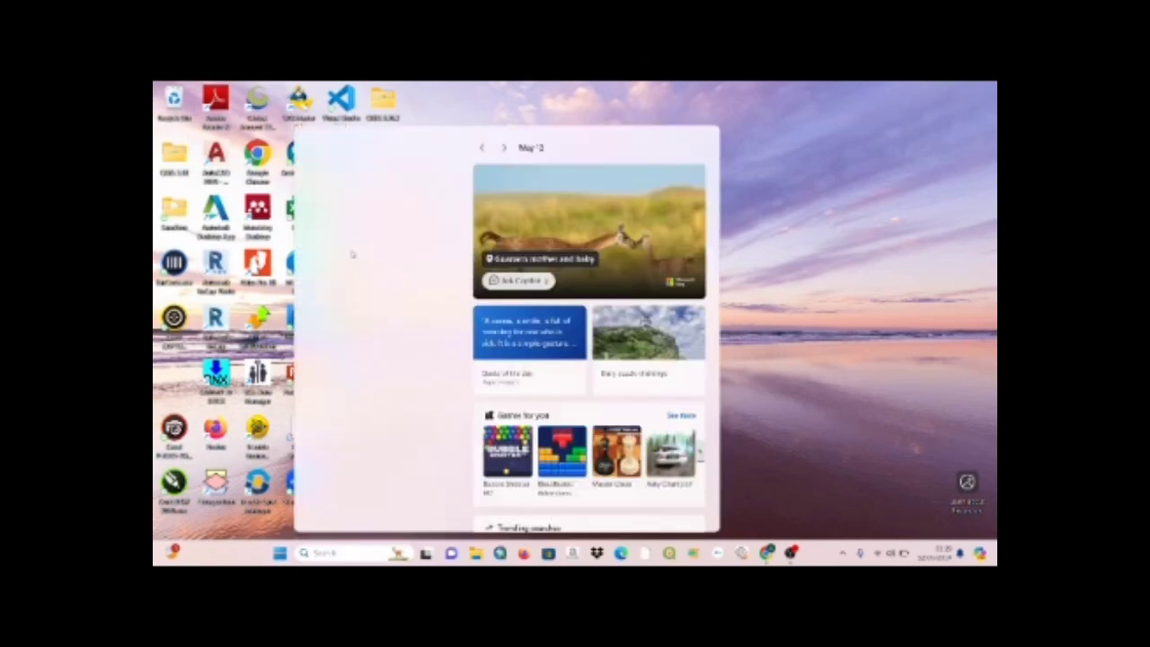
{"action": "left_click", "coordinate": [353, 173]}
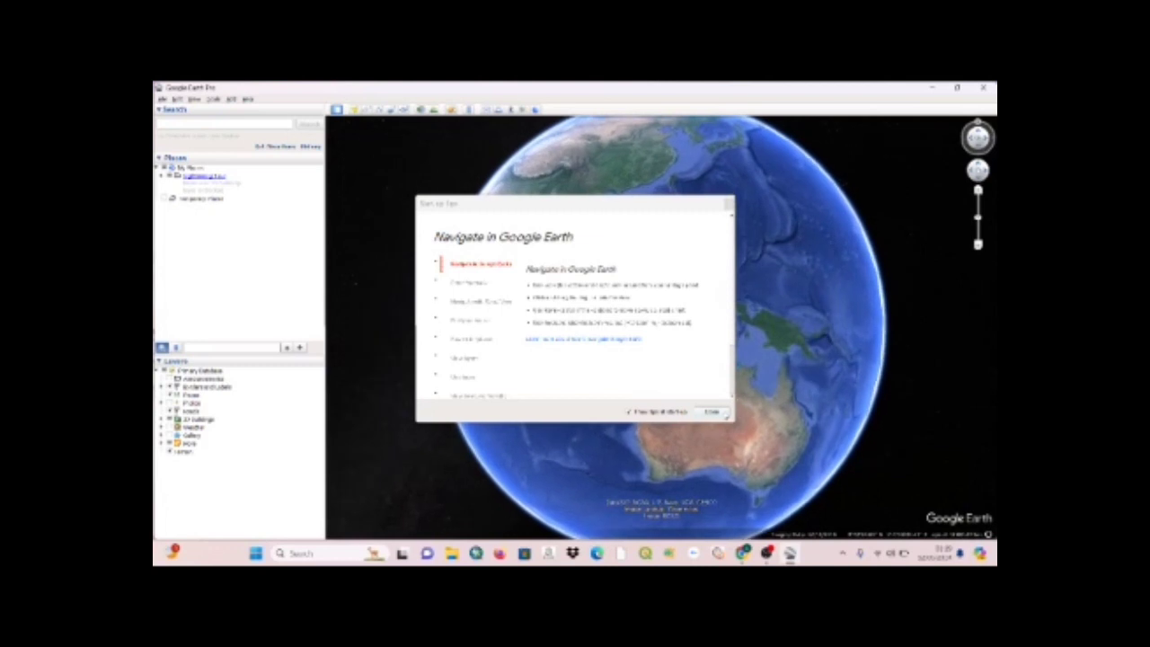
{"action": "left_click", "coordinate": [724, 414]}
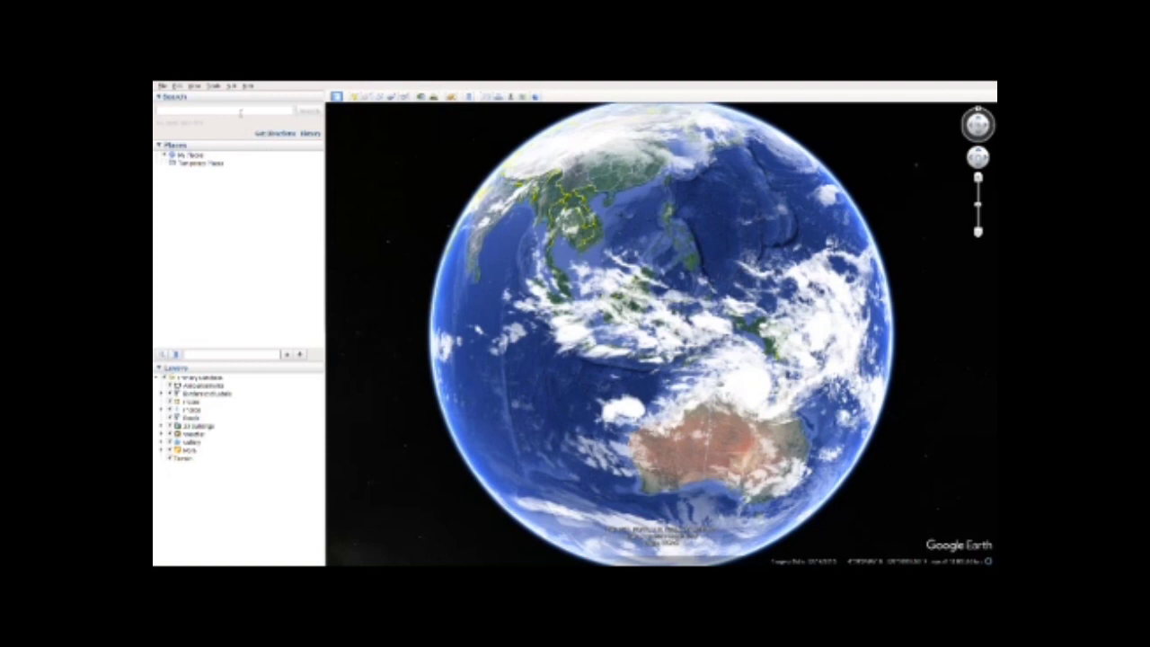
Search for "labuan bajo" and go to the suggested Labuan Bajo in West Manggarai Regency, East Nusa Tenggara.
{"action": "left_click", "coordinate": [241, 113]}
{"action": "type", "text": "1"}
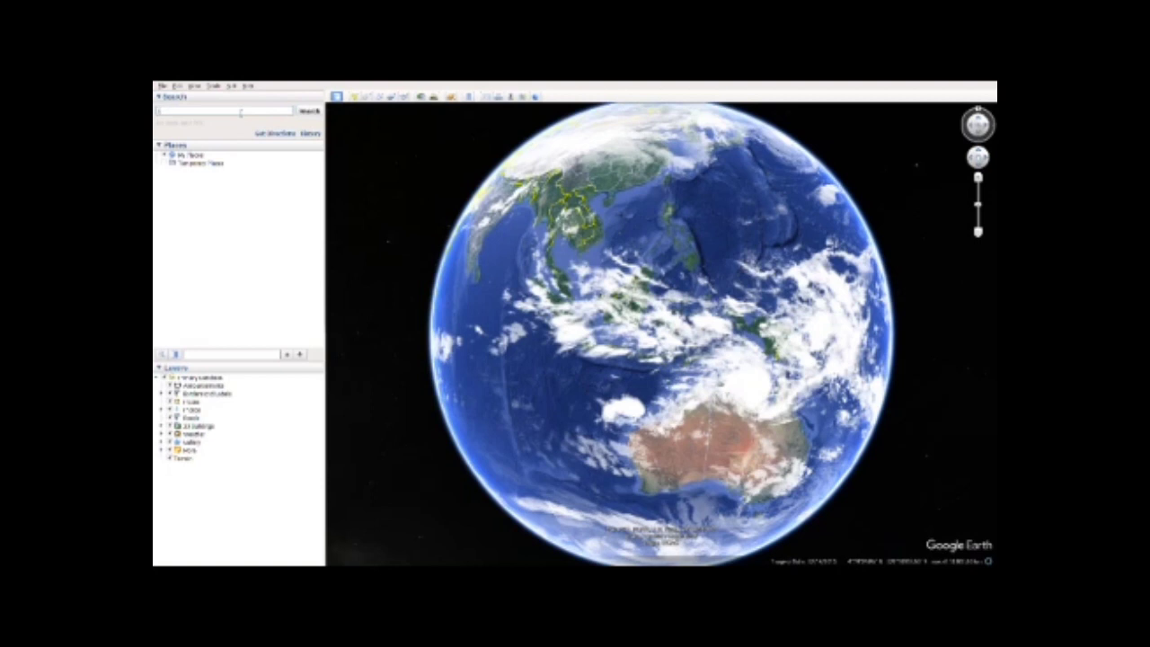
{"action": "type", "text": "abuan"}
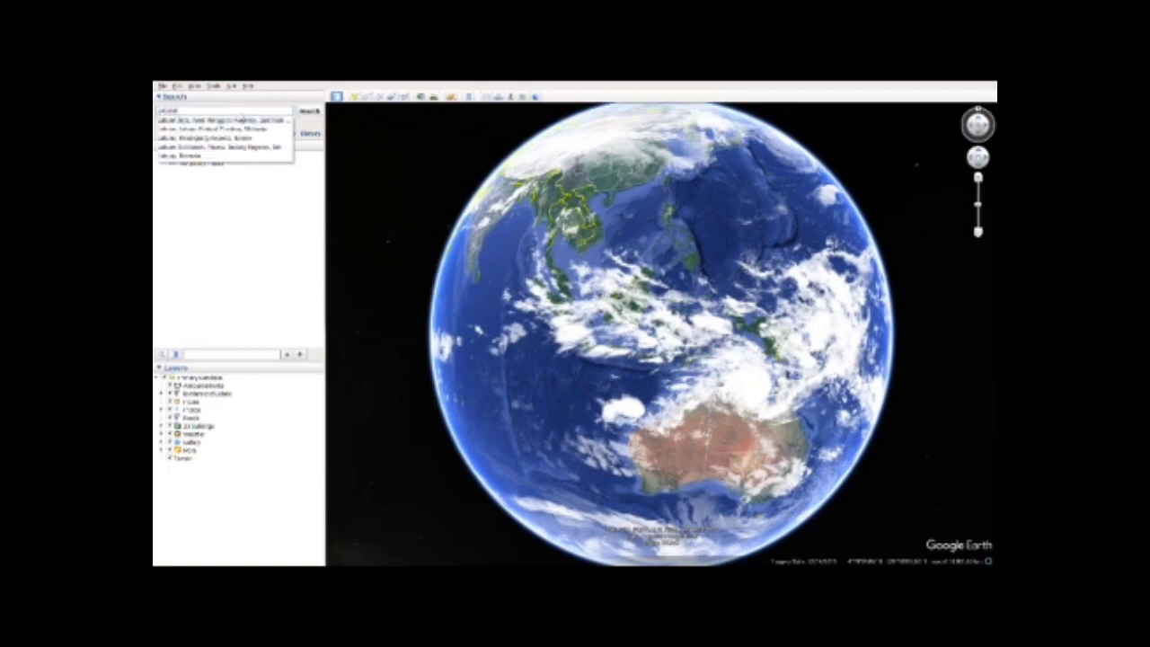
{"action": "type", "text": " bajo"}
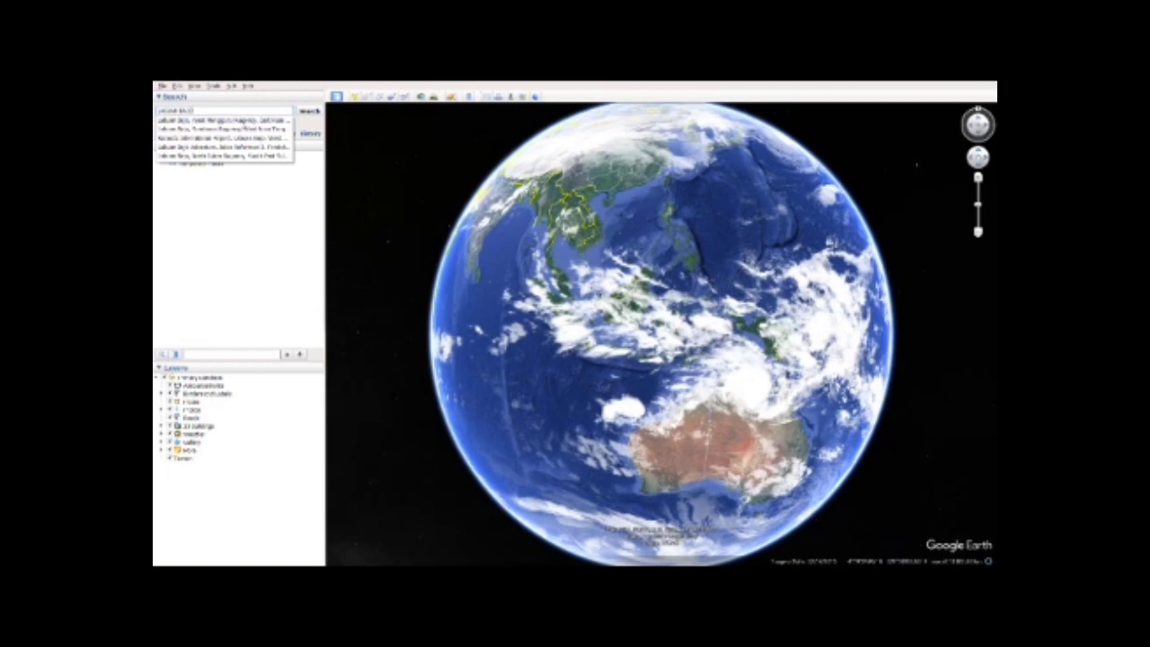
{"action": "left_click", "coordinate": [243, 121]}
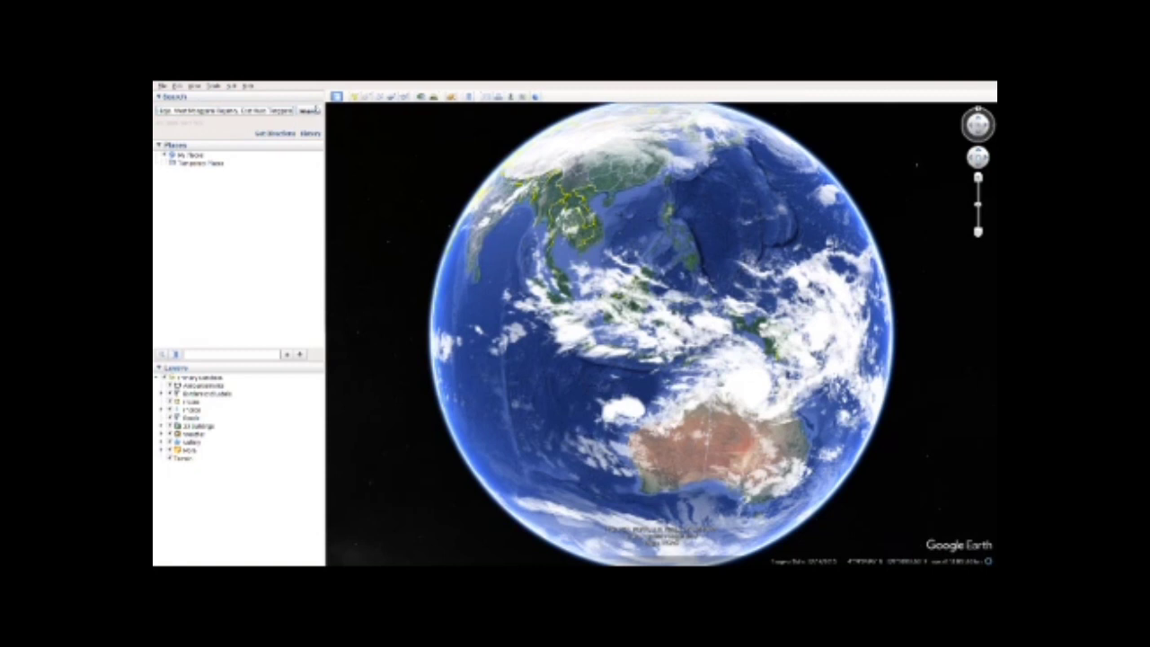
{"action": "left_click", "coordinate": [311, 109]}
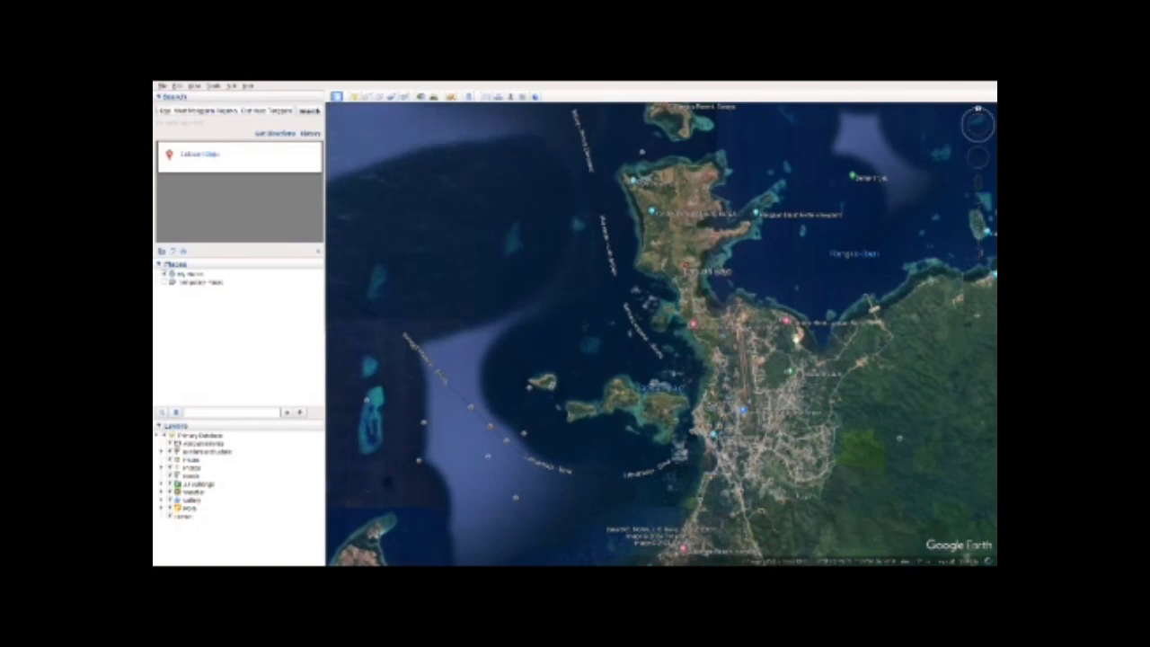
Zoom in on Labuan Bajo and shift the view south-east until the town and its airport runway are framed.
{"action": "mouse_move", "coordinate": [966, 244]}
{"action": "left_click", "coordinate": [979, 200]}
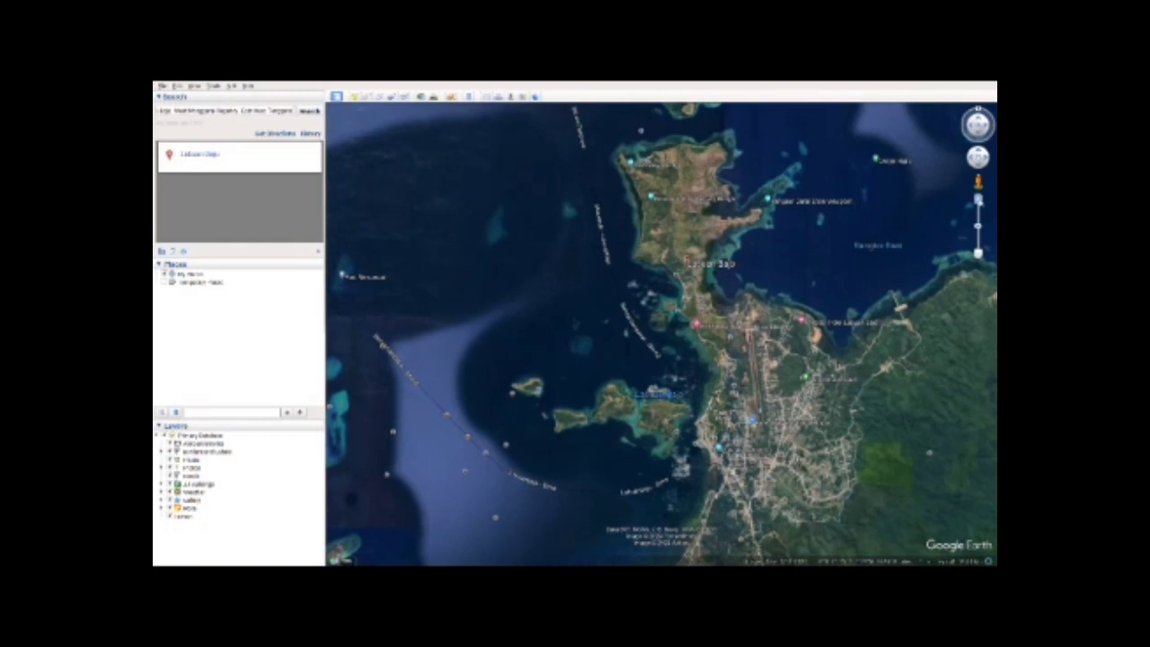
{"action": "left_click", "coordinate": [979, 199]}
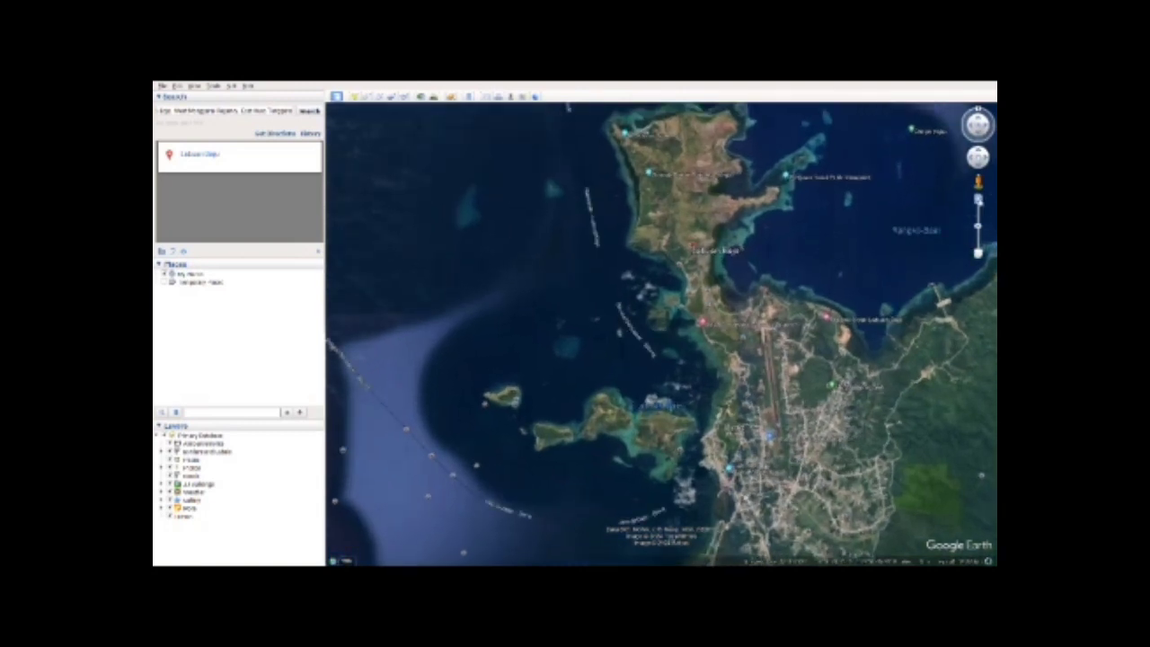
{"action": "left_click", "coordinate": [979, 199]}
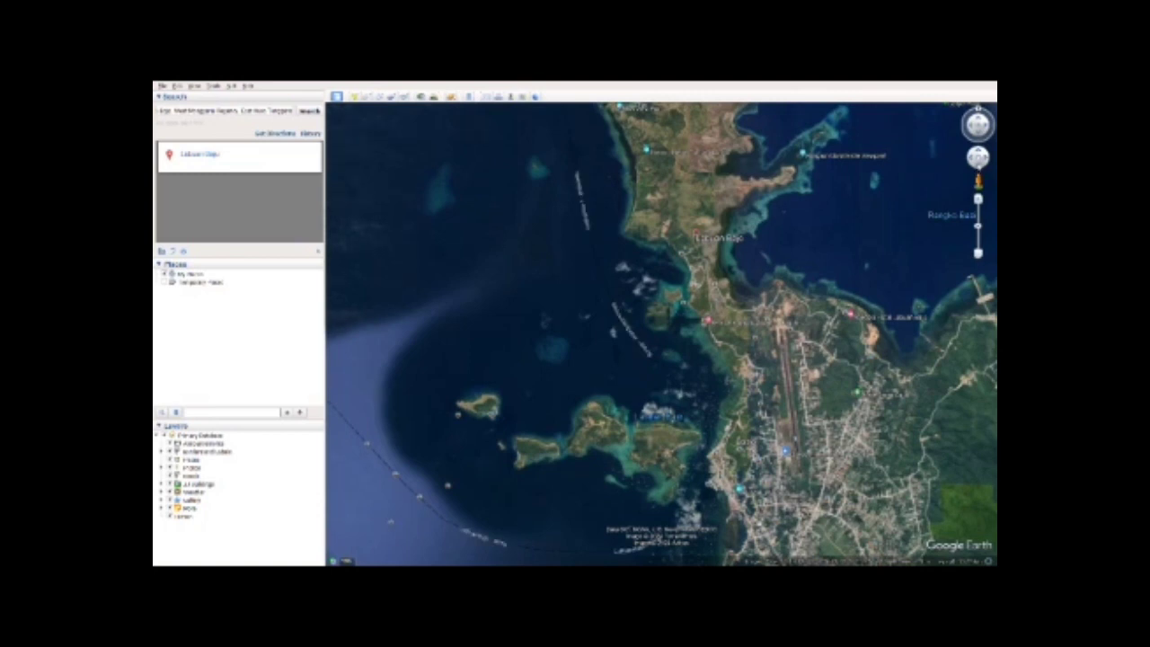
{"action": "left_click", "coordinate": [979, 168]}
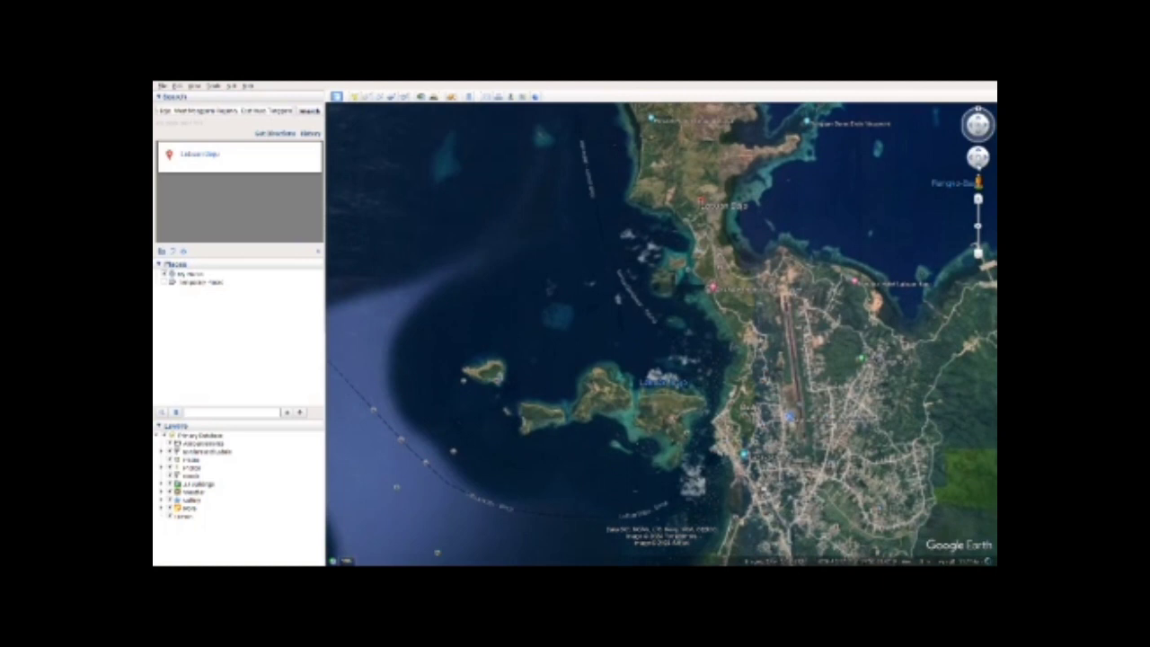
{"action": "left_click", "coordinate": [979, 168]}
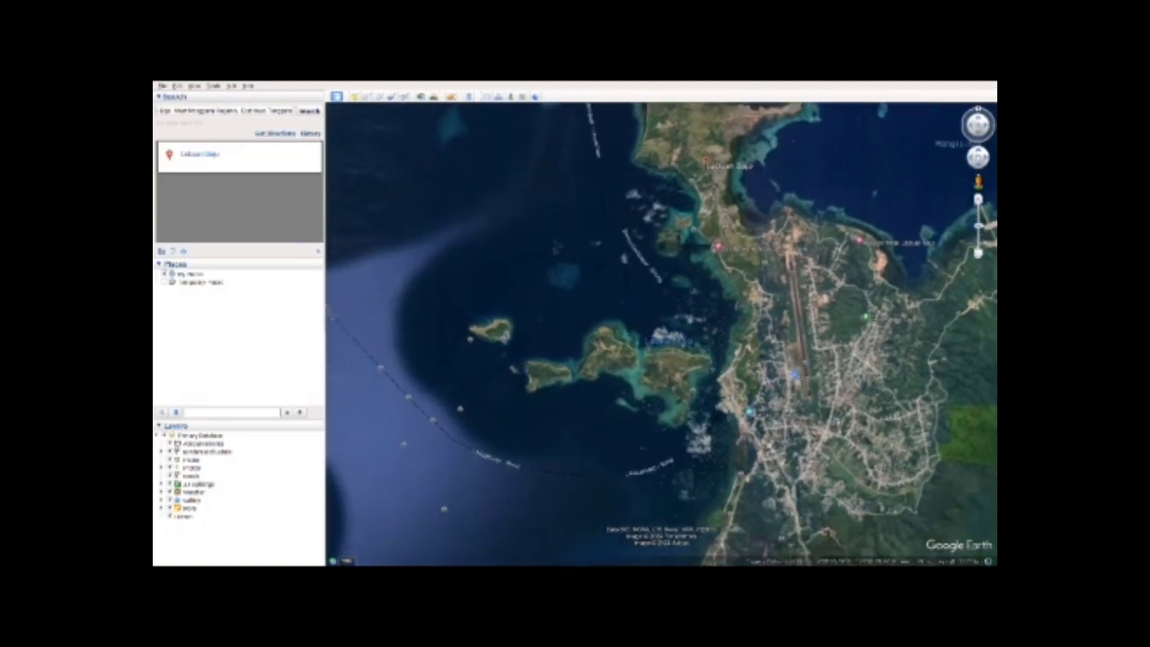
{"action": "left_click", "coordinate": [979, 200]}
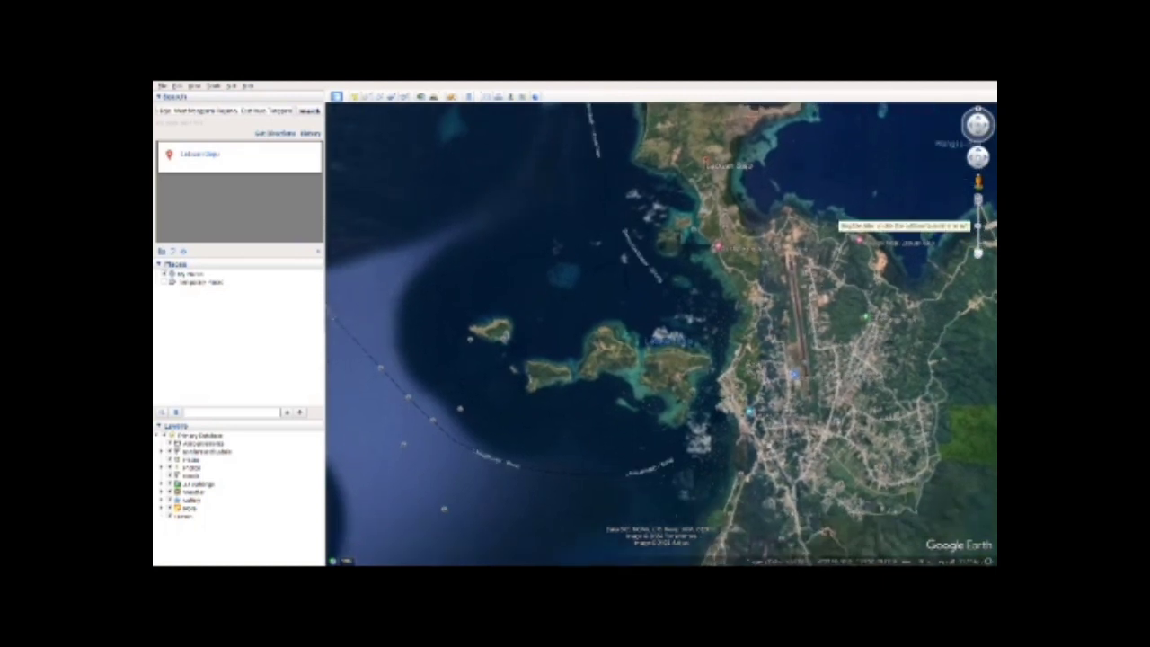
{"action": "left_click", "coordinate": [978, 200]}
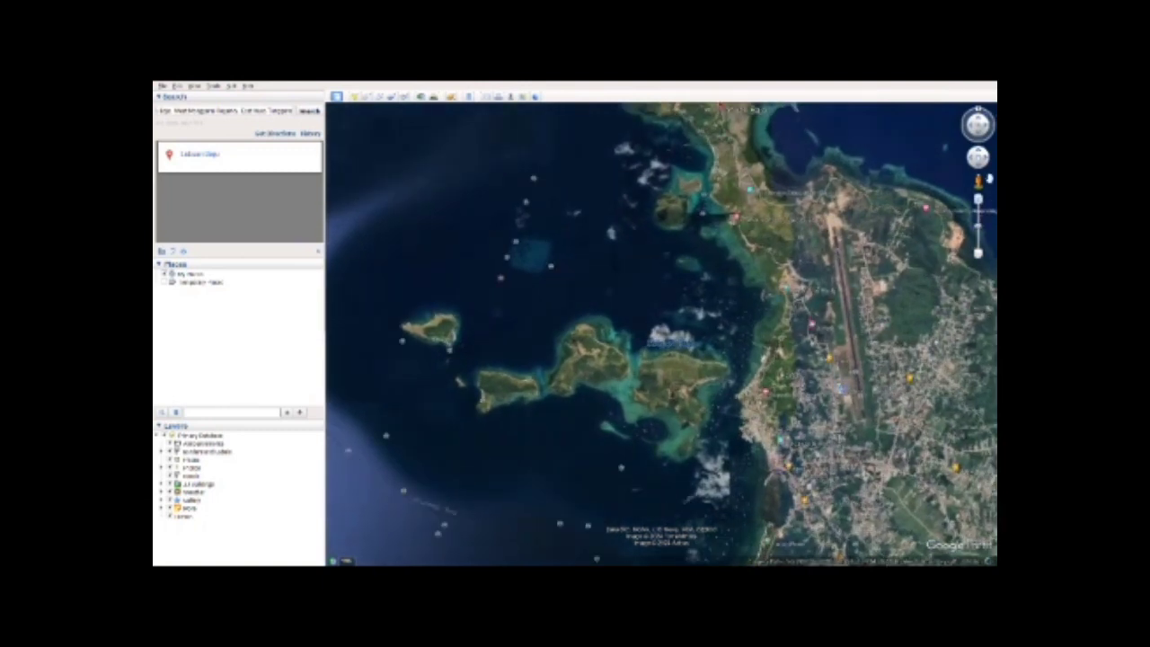
{"action": "left_click", "coordinate": [986, 164]}
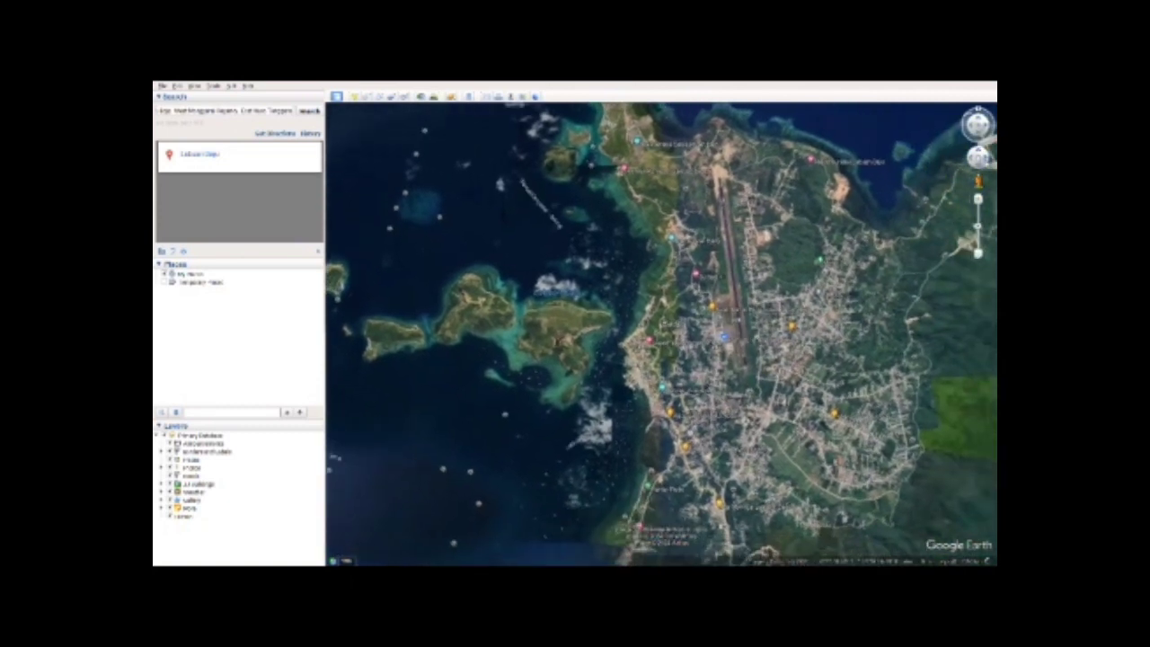
{"action": "left_click", "coordinate": [986, 164]}
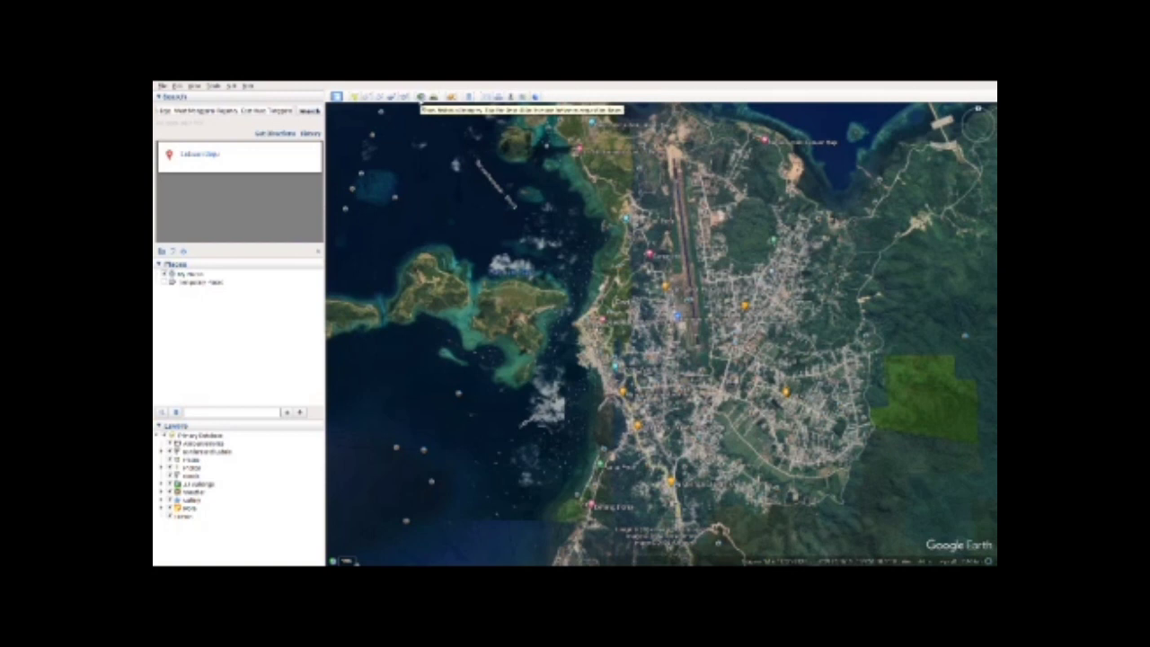
Show historical imagery of Labuan Bajo, compare older and newer dates, and return to the current imagery.
{"action": "left_click", "coordinate": [421, 96]}
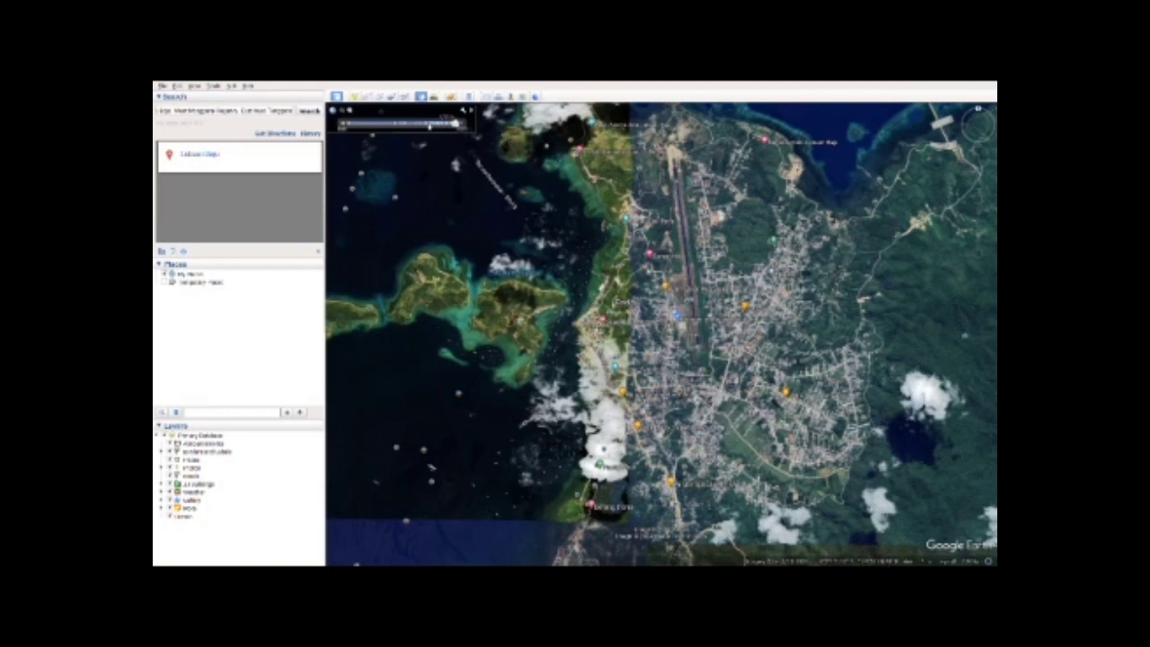
{"action": "left_click", "coordinate": [429, 126]}
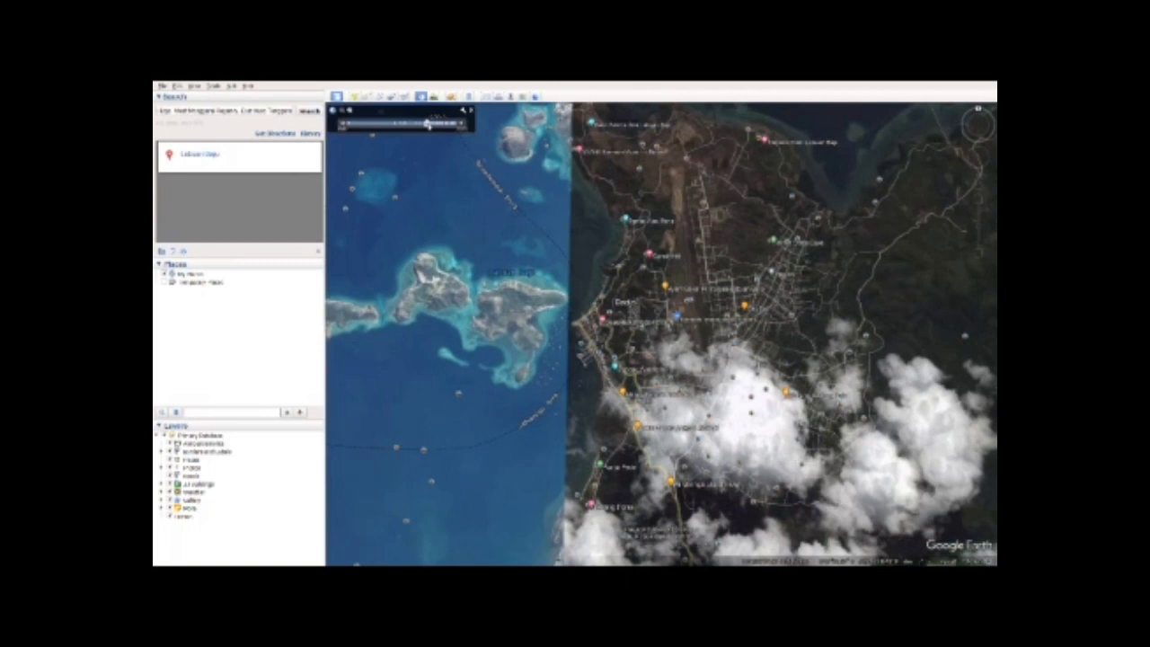
{"action": "left_click", "coordinate": [455, 127]}
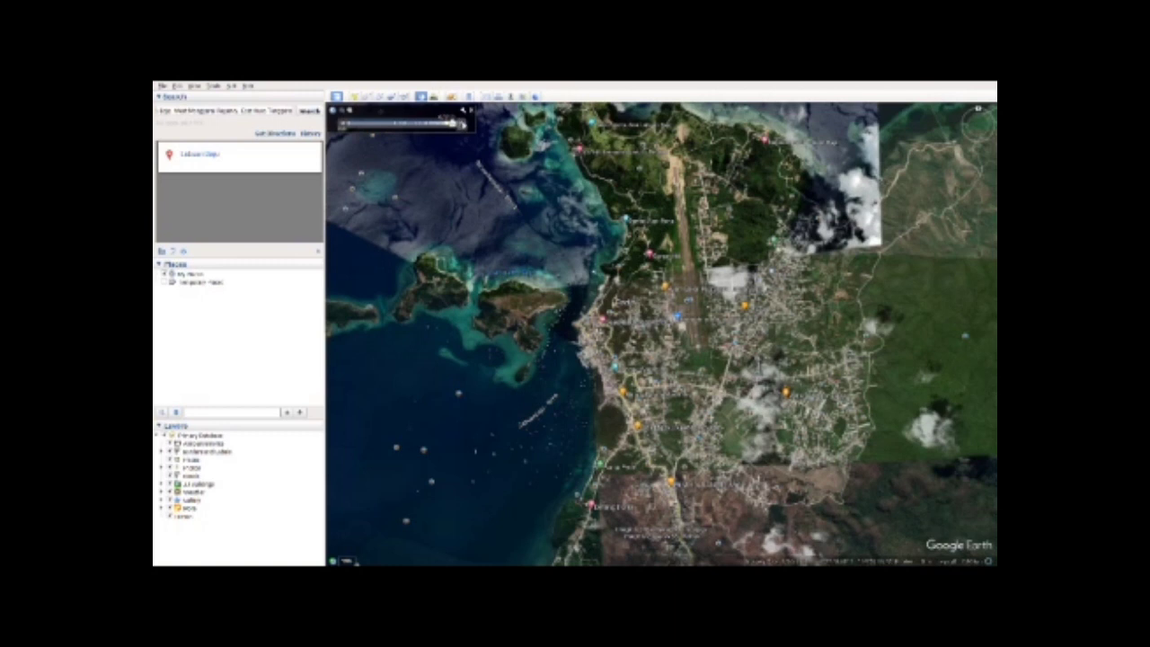
{"action": "left_click", "coordinate": [463, 125]}
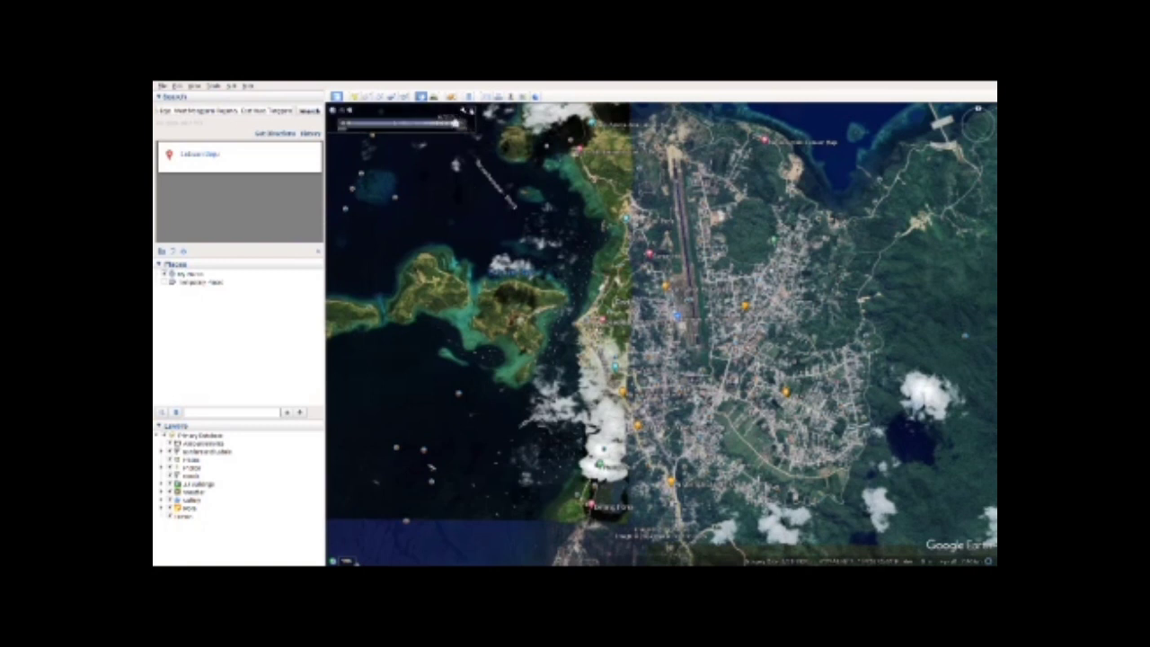
{"action": "left_click", "coordinate": [469, 110]}
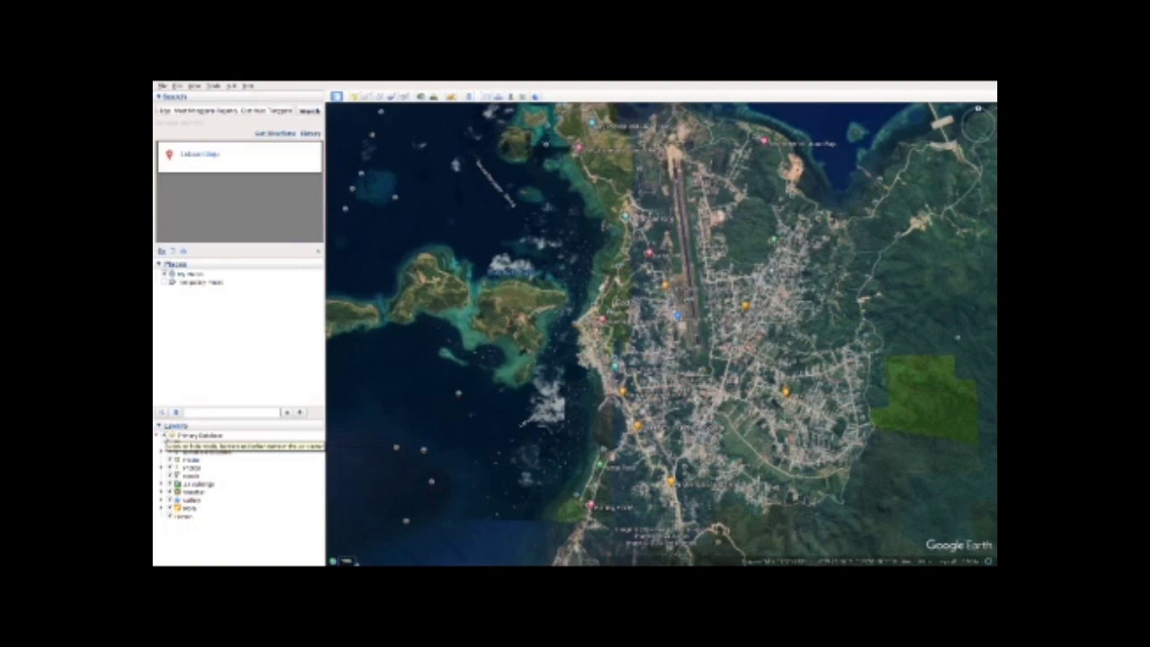
Turn off all Primary Database layers, including 3D Buildings, so that only the satellite imagery is displayed.
{"action": "left_click", "coordinate": [171, 436]}
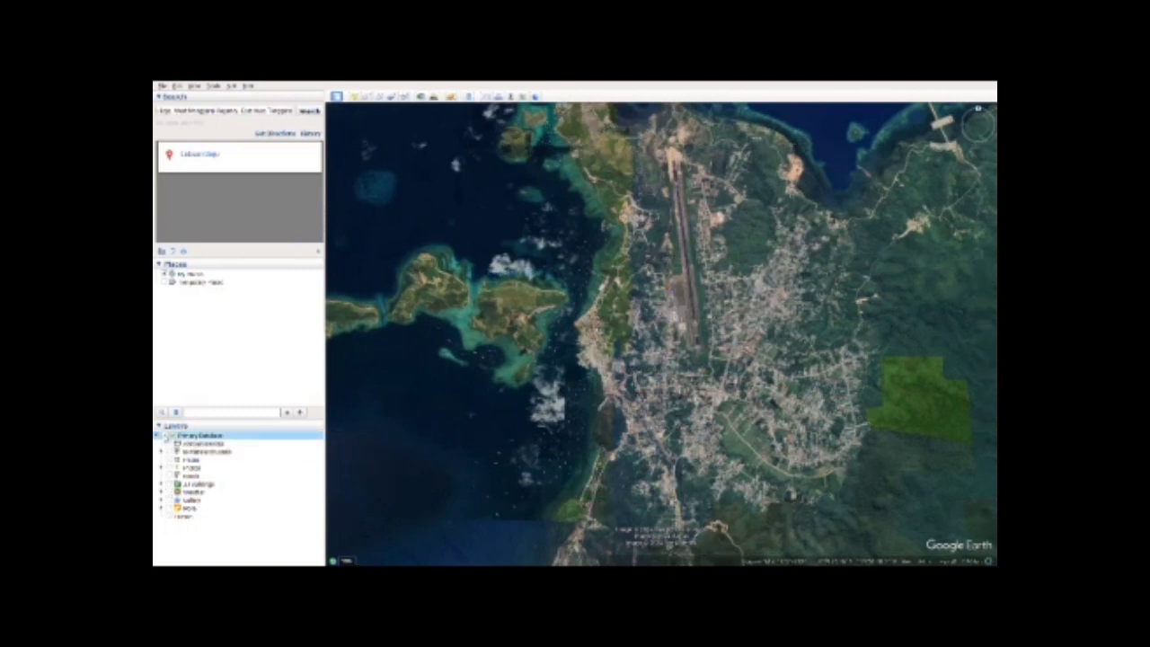
{"action": "left_click", "coordinate": [170, 484]}
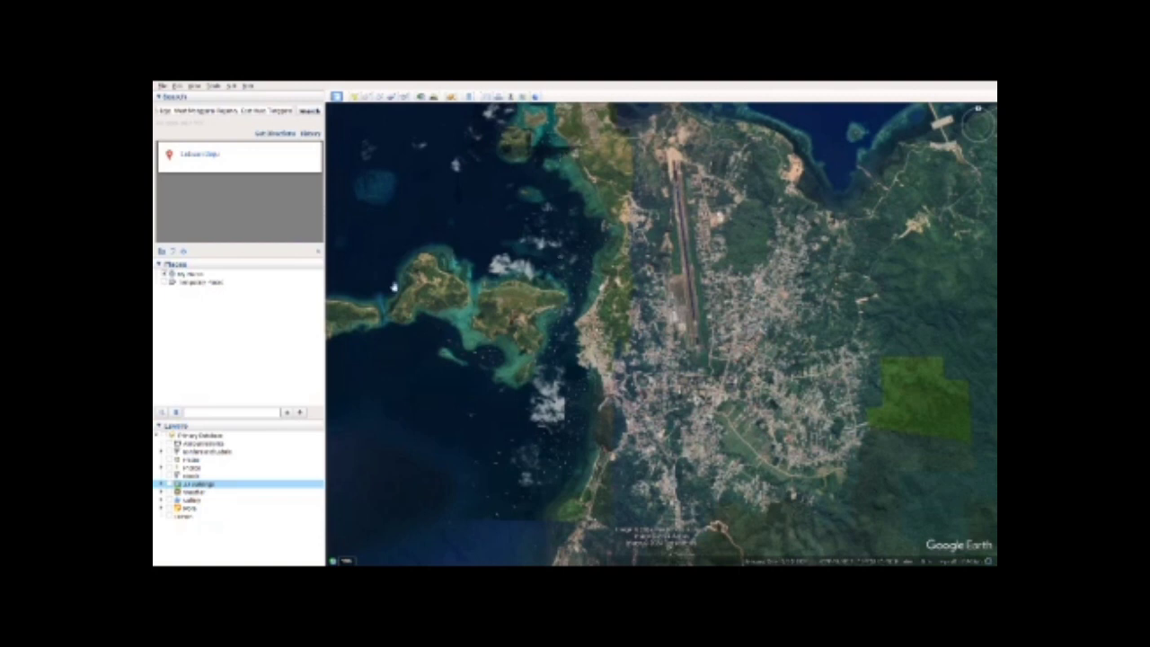
{"action": "left_click", "coordinate": [223, 284]}
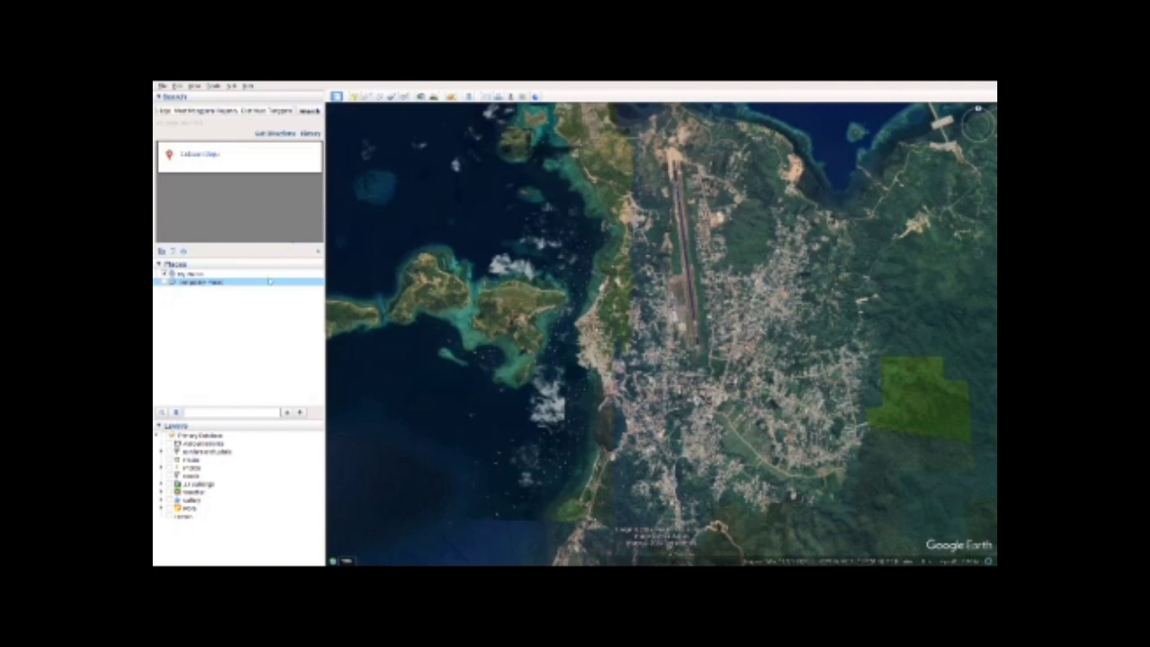
Hide the sidebar to enlarge the map view of Labuan Bajo.
{"action": "left_click", "coordinate": [194, 86]}
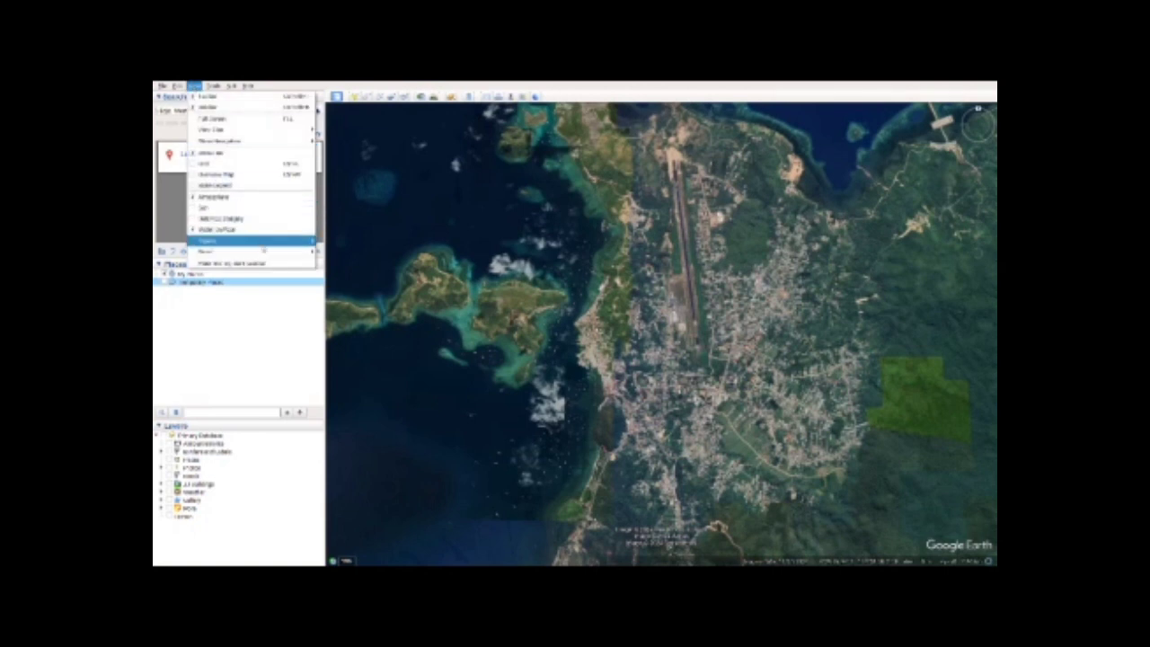
{"action": "mouse_move", "coordinate": [277, 251]}
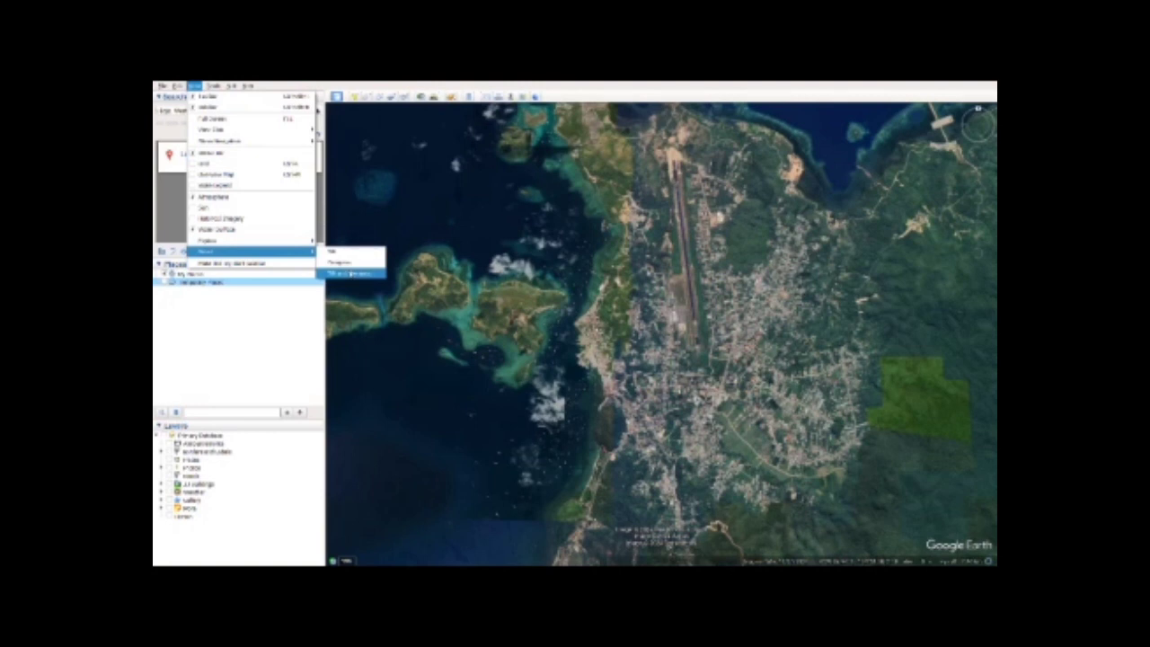
{"action": "mouse_move", "coordinate": [246, 133]}
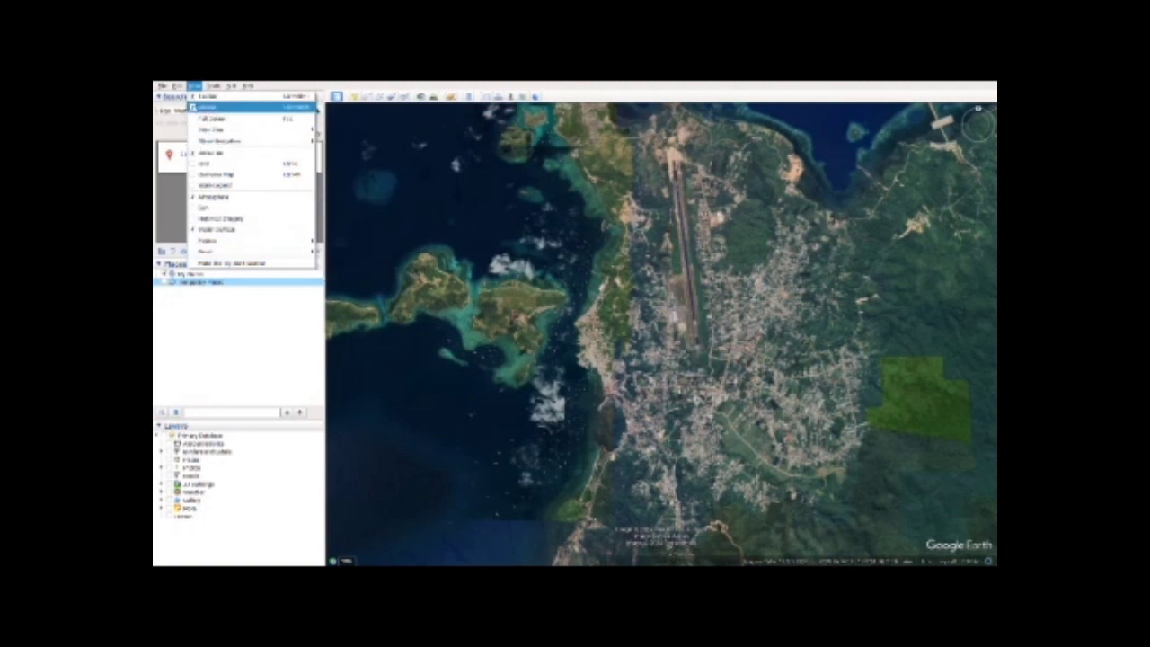
{"action": "left_click", "coordinate": [198, 107]}
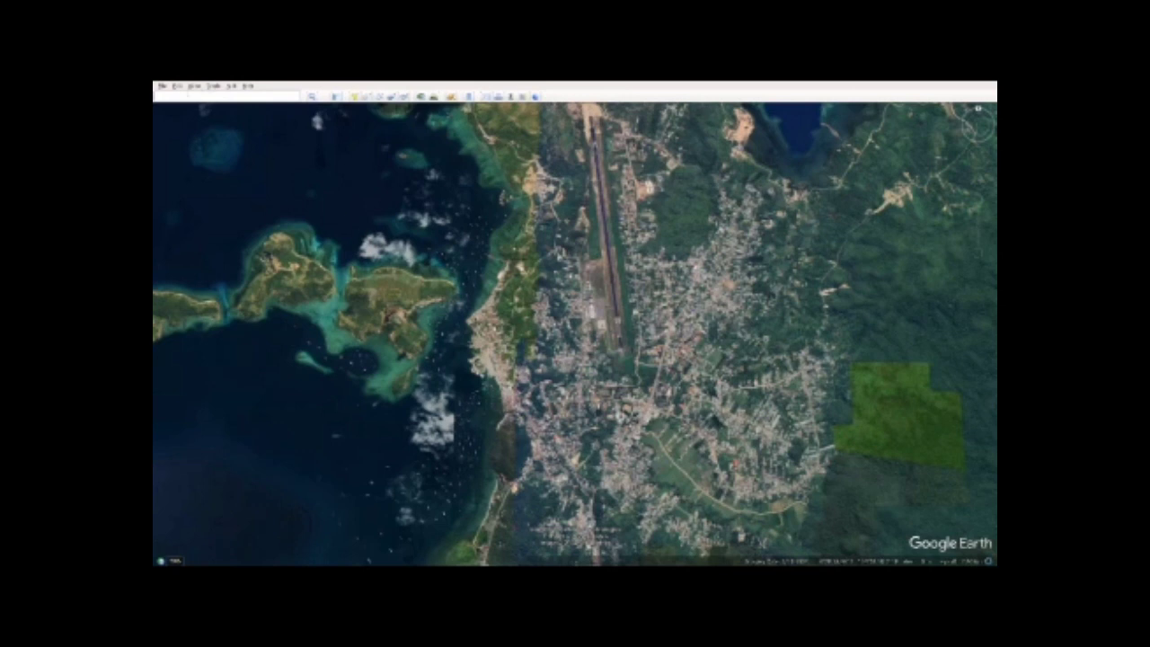
Start saving the view as an image and exclude the title and description, legend, scale and compass from the map.
{"action": "left_click", "coordinate": [163, 86]}
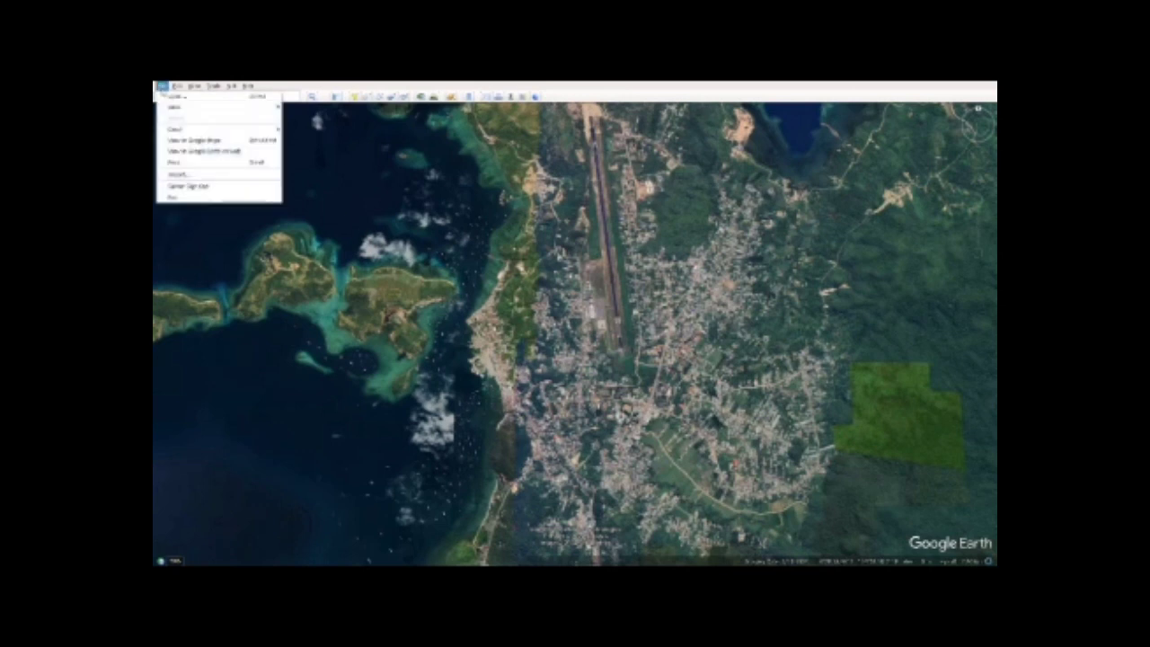
{"action": "mouse_move", "coordinate": [260, 112]}
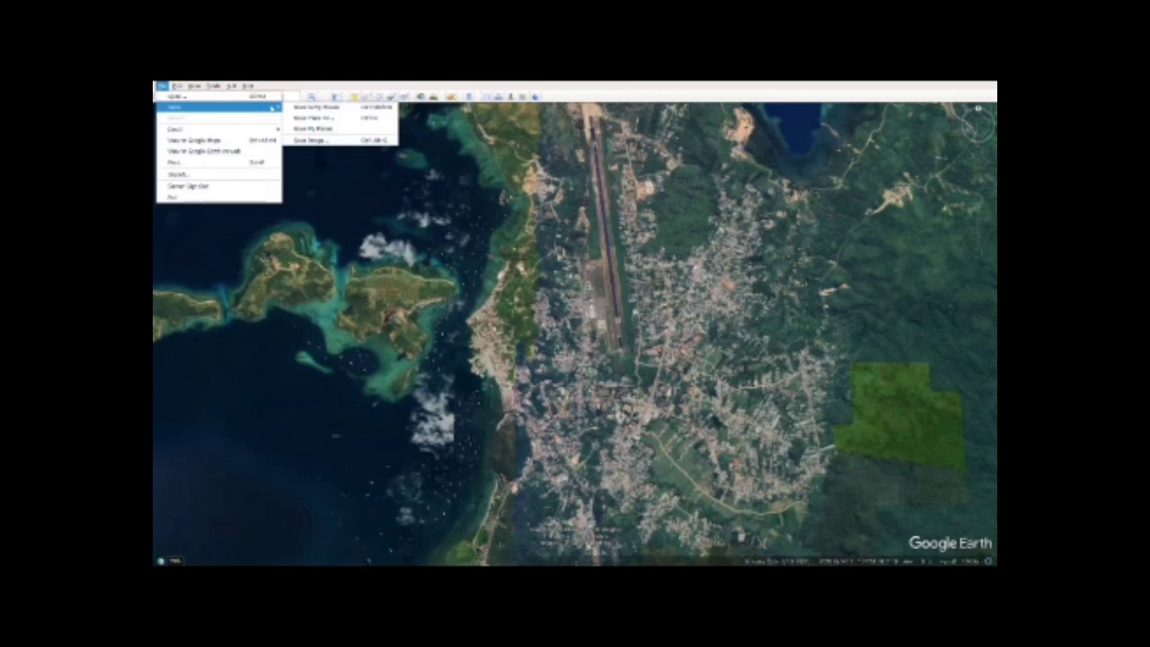
{"action": "left_click", "coordinate": [327, 142]}
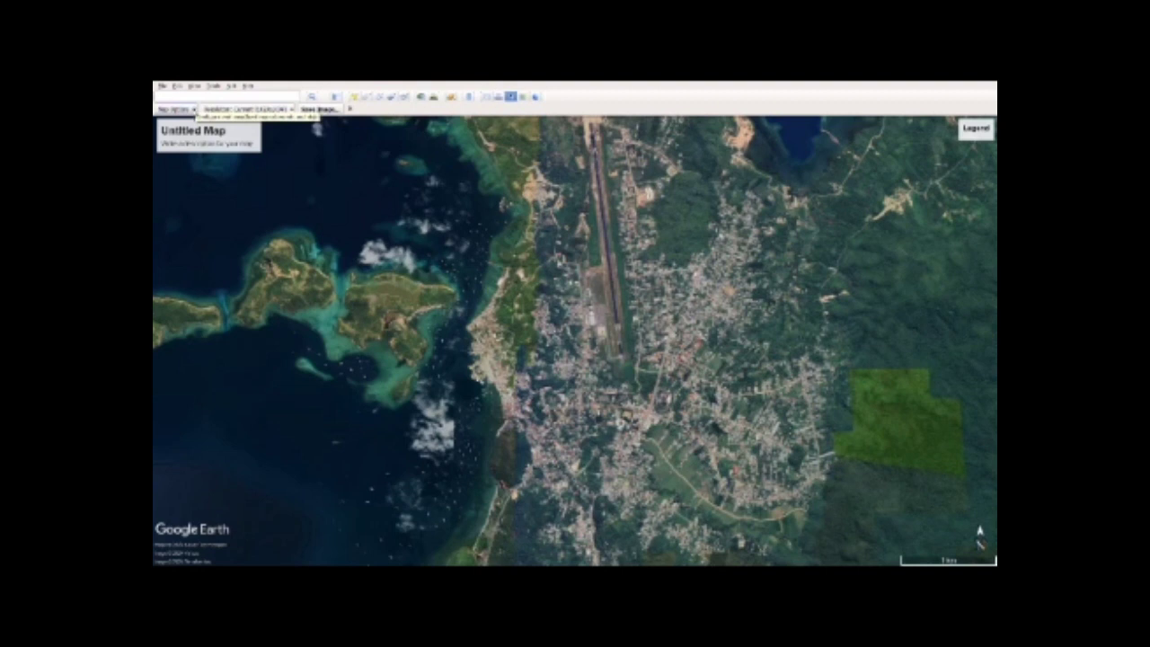
{"action": "left_click", "coordinate": [193, 109]}
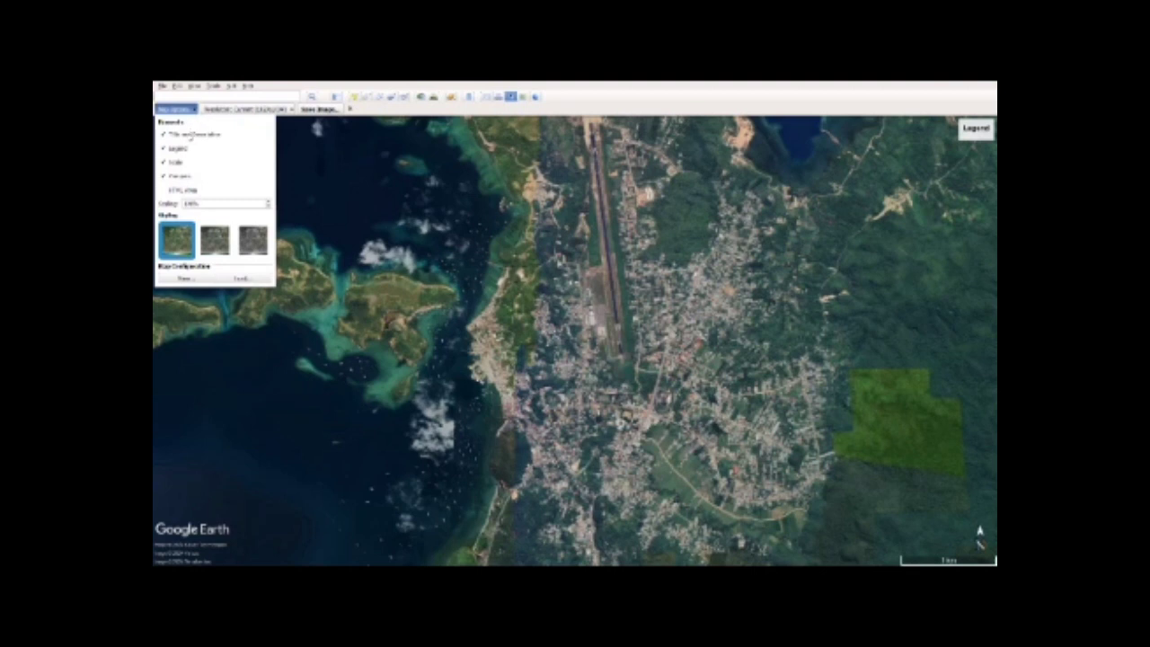
{"action": "left_click", "coordinate": [167, 135]}
{"action": "left_click", "coordinate": [163, 149]}
{"action": "left_click", "coordinate": [164, 163]}
{"action": "left_click", "coordinate": [165, 176]}
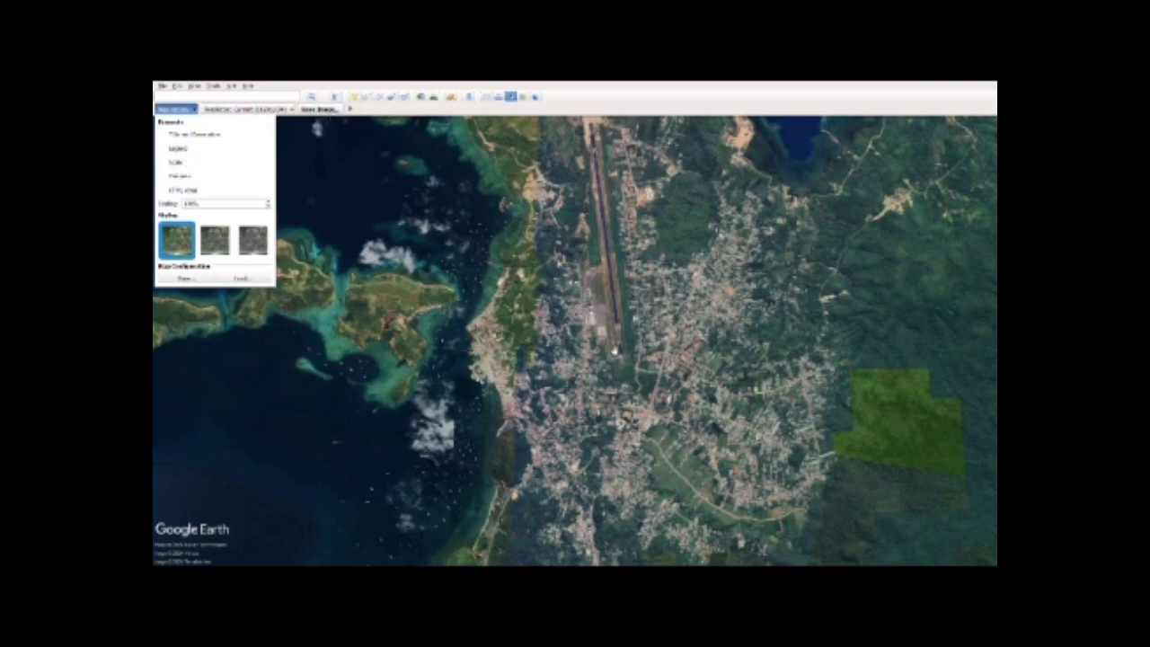
Set the image resolution to Maximum and reset the view's tilt and compass.
{"action": "left_click", "coordinate": [493, 115]}
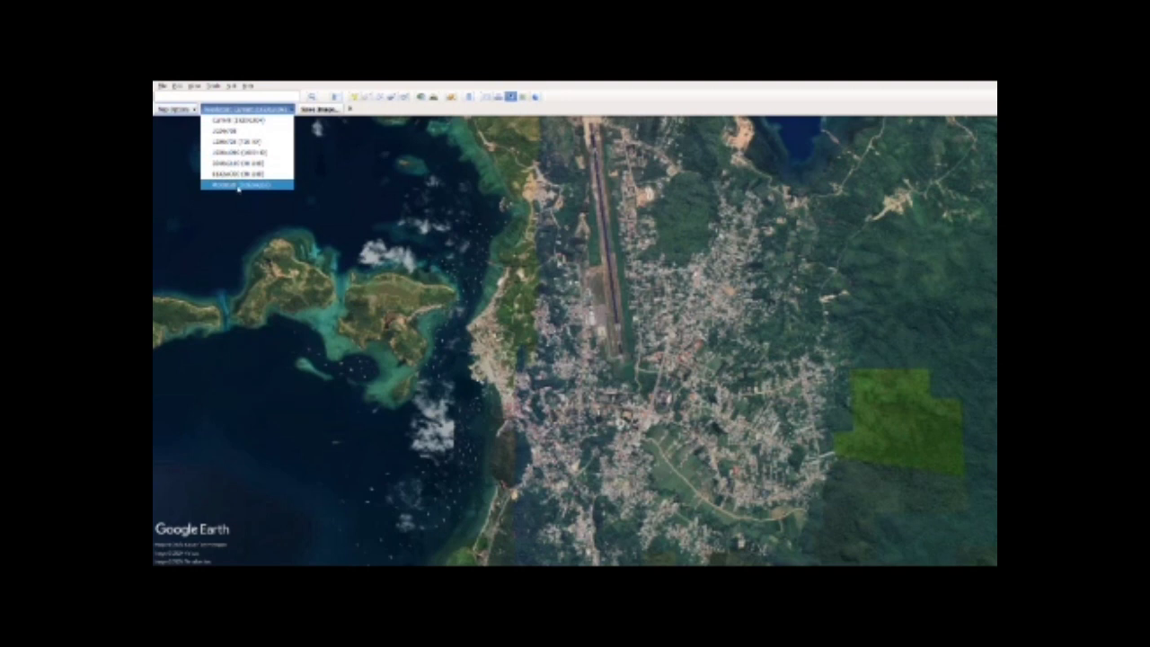
{"action": "left_click", "coordinate": [239, 186]}
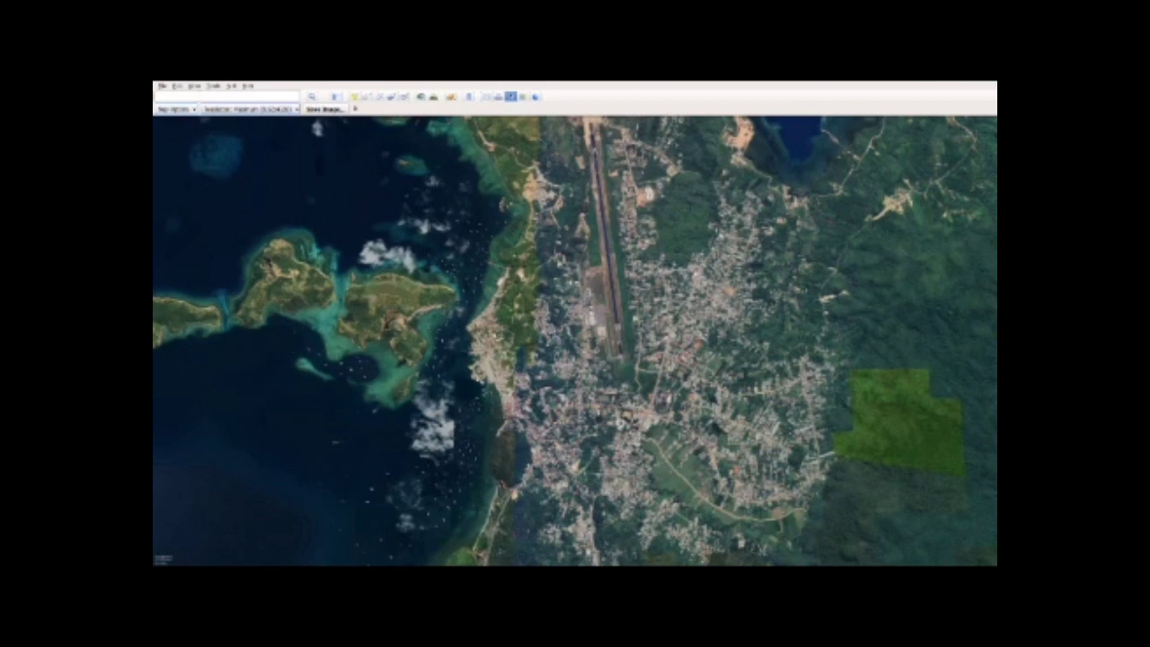
{"action": "left_click", "coordinate": [194, 85]}
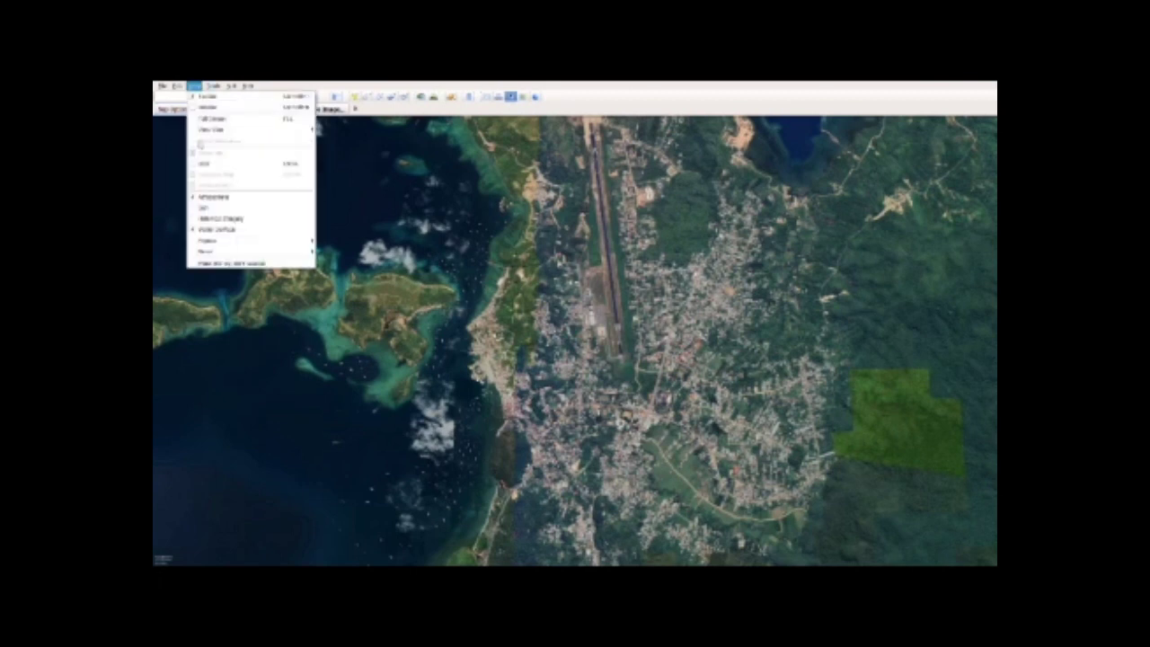
{"action": "mouse_move", "coordinate": [246, 250]}
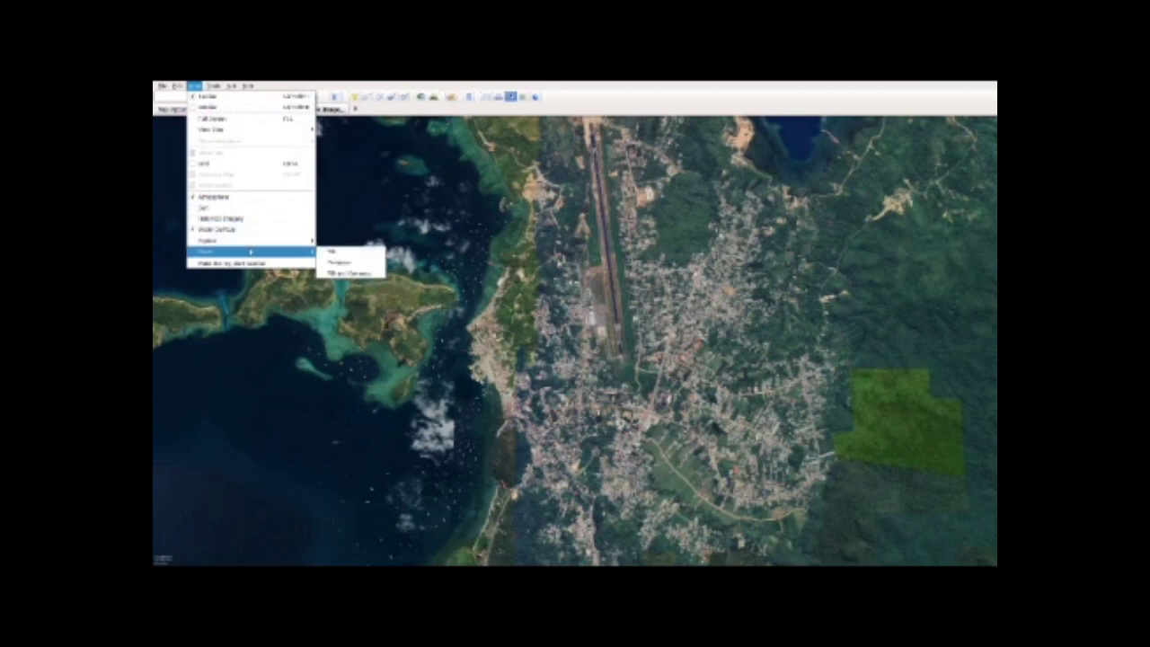
{"action": "left_click", "coordinate": [340, 273]}
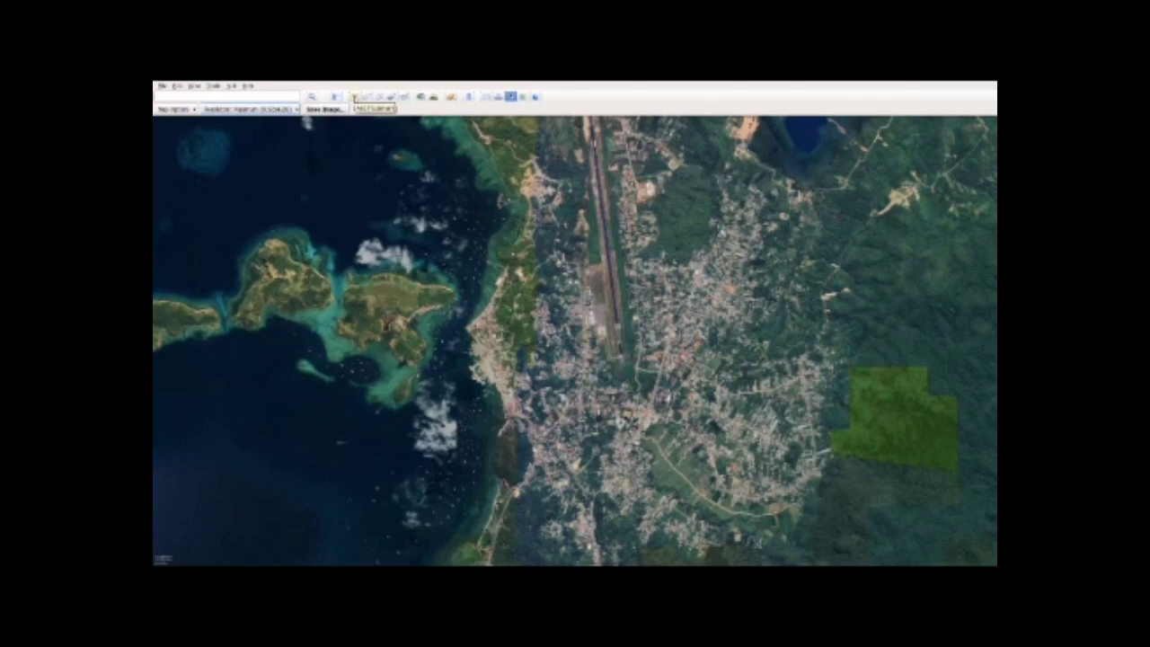
Start a new placemark and give it the concentric-circle target icon coloured dark red.
{"action": "left_click", "coordinate": [355, 97]}
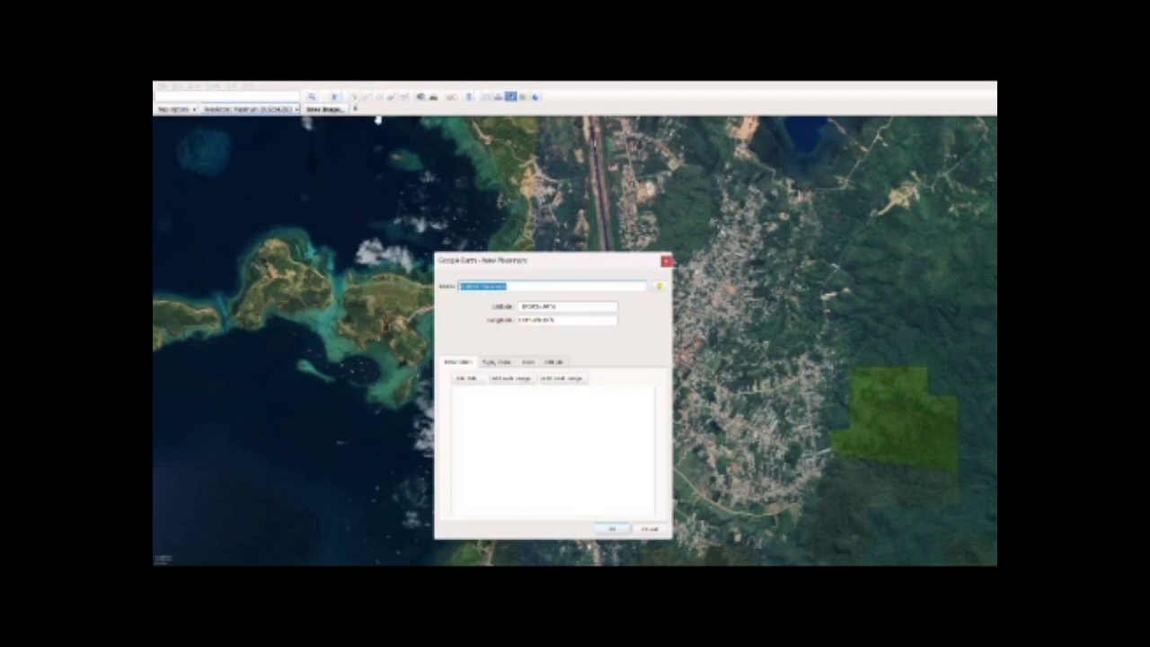
{"action": "type", "text": "s"}
{"action": "left_click", "coordinate": [659, 286]}
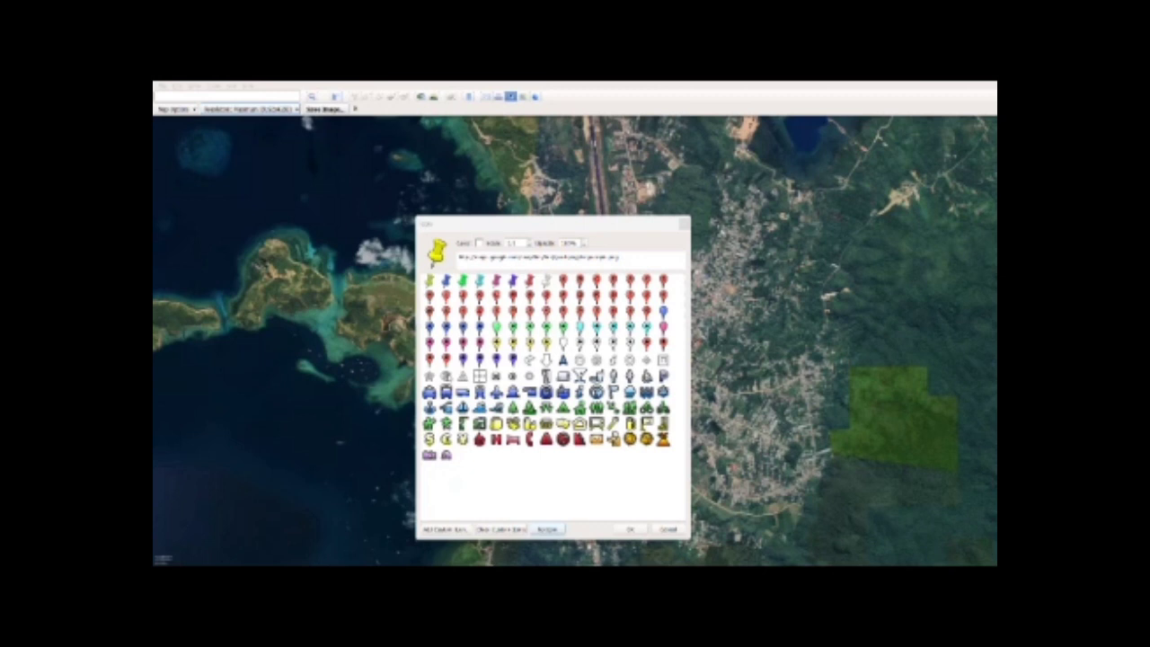
{"action": "left_click", "coordinate": [596, 360]}
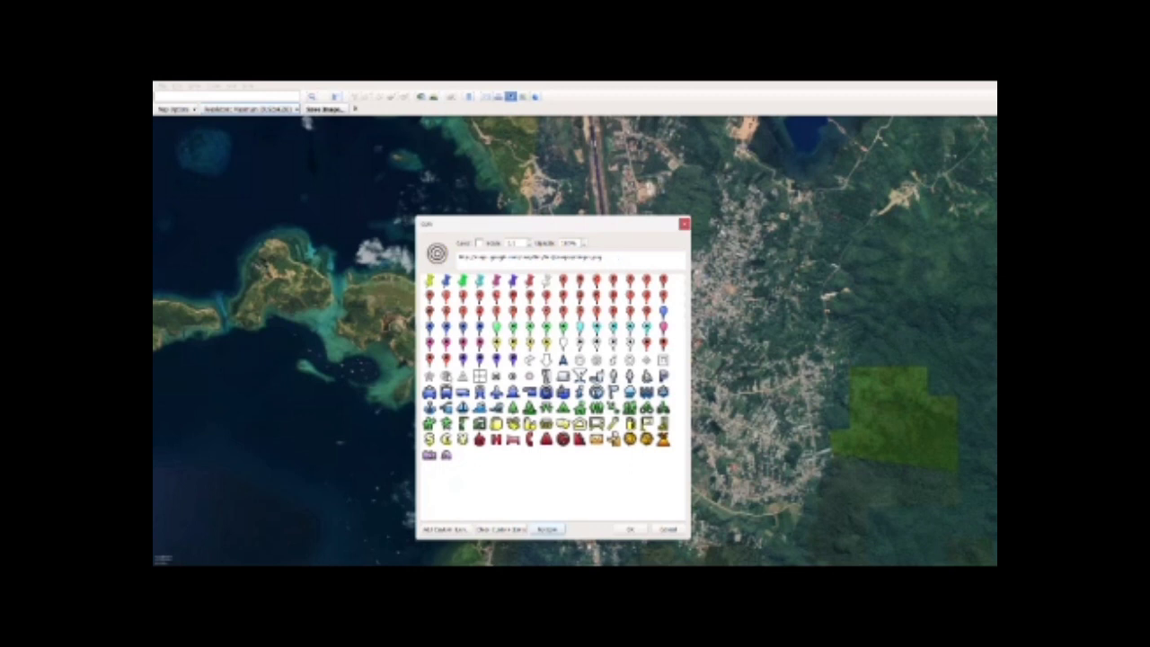
{"action": "left_click", "coordinate": [480, 245]}
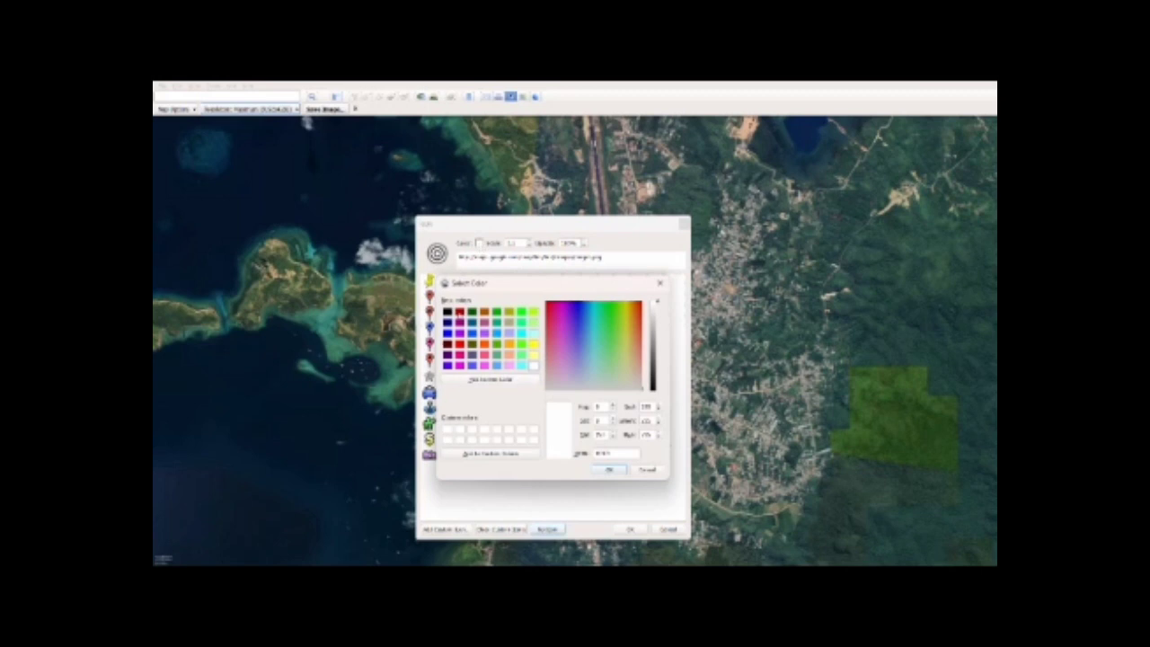
{"action": "left_click", "coordinate": [459, 312]}
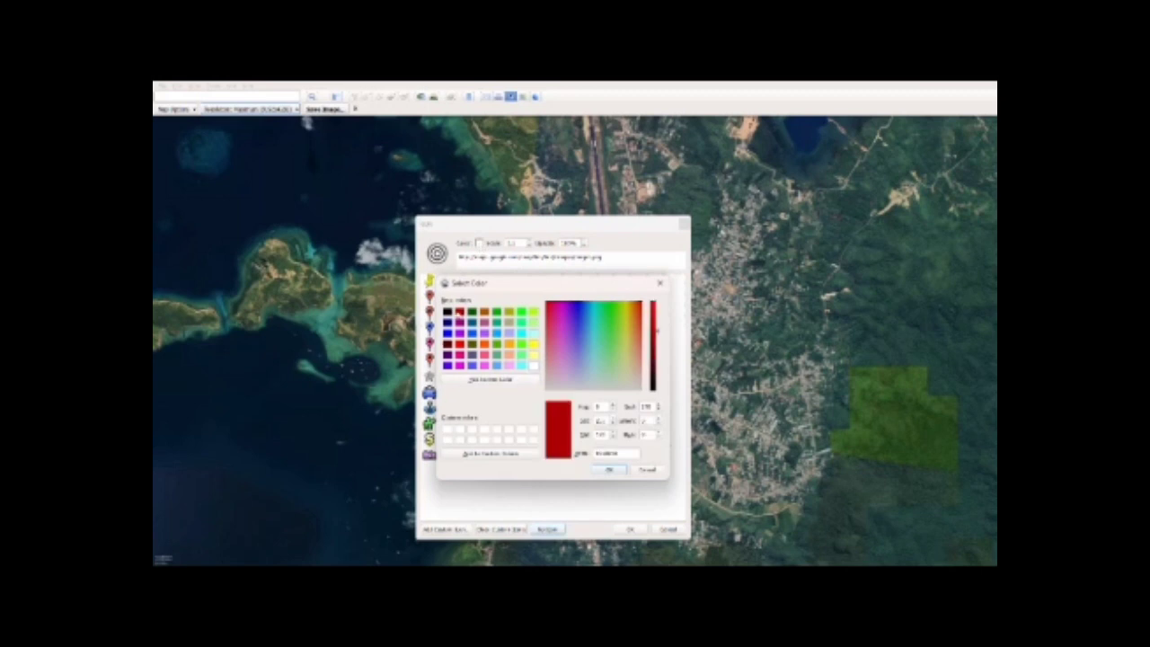
{"action": "left_click", "coordinate": [606, 471]}
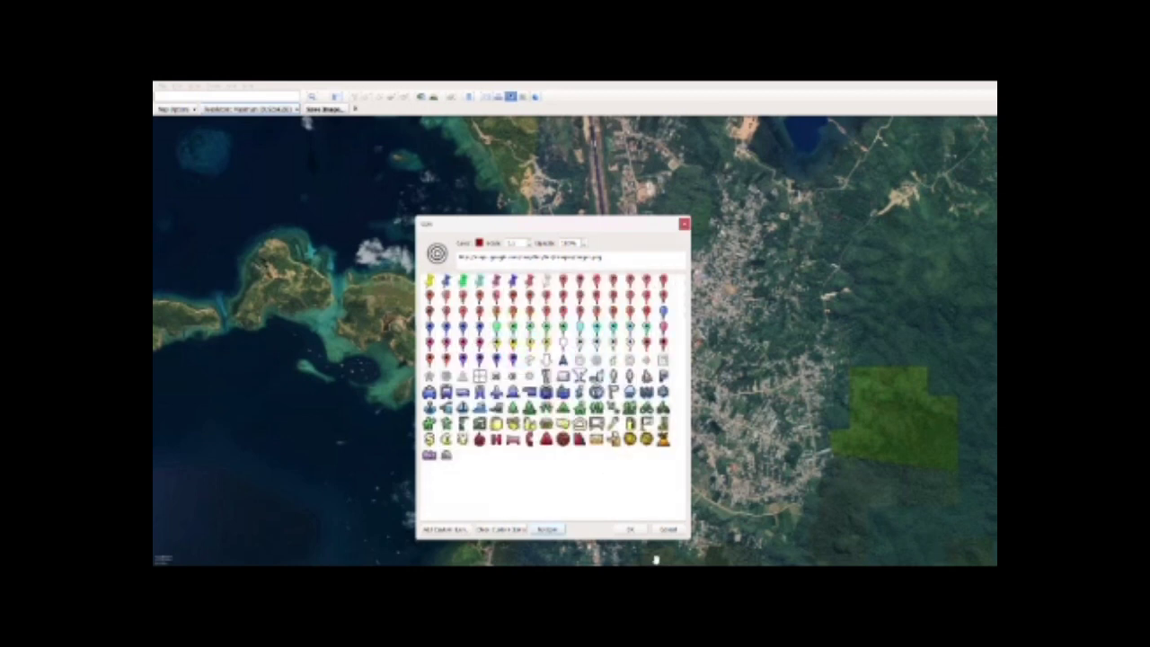
{"action": "left_click", "coordinate": [631, 530]}
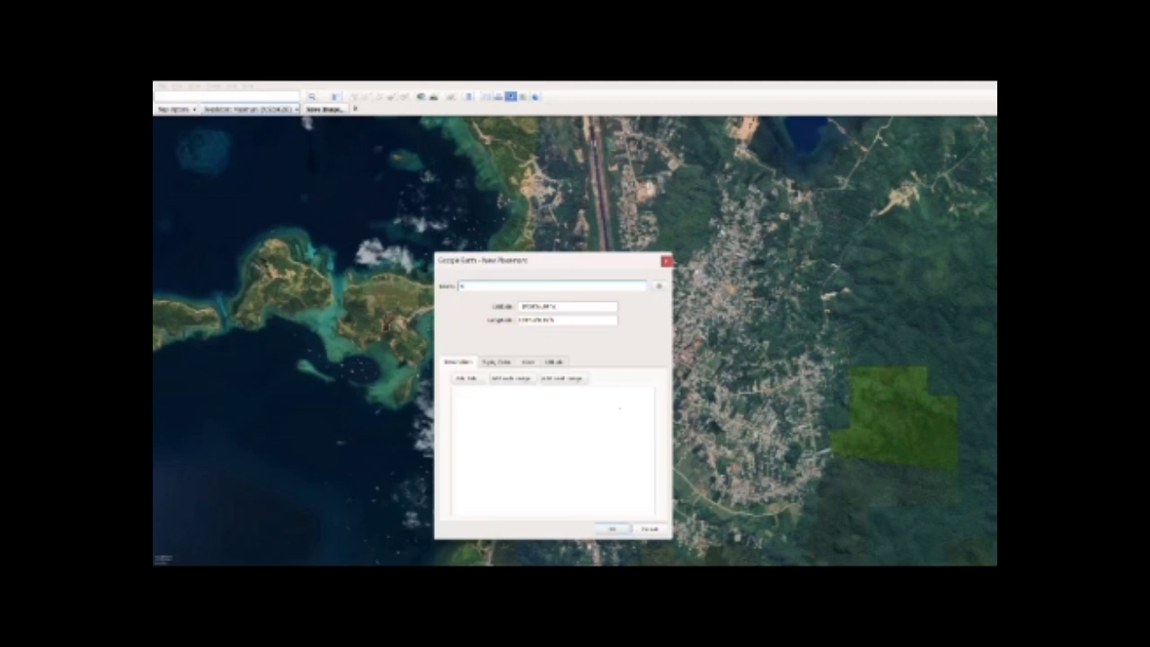
Leave the placemark's name empty, place it in the north-west corner of the map view and save it.
{"action": "type", "text": "HE"}
{"action": "left_click_drag", "start_coordinate": [621, 268], "coordinate": [859, 215]}
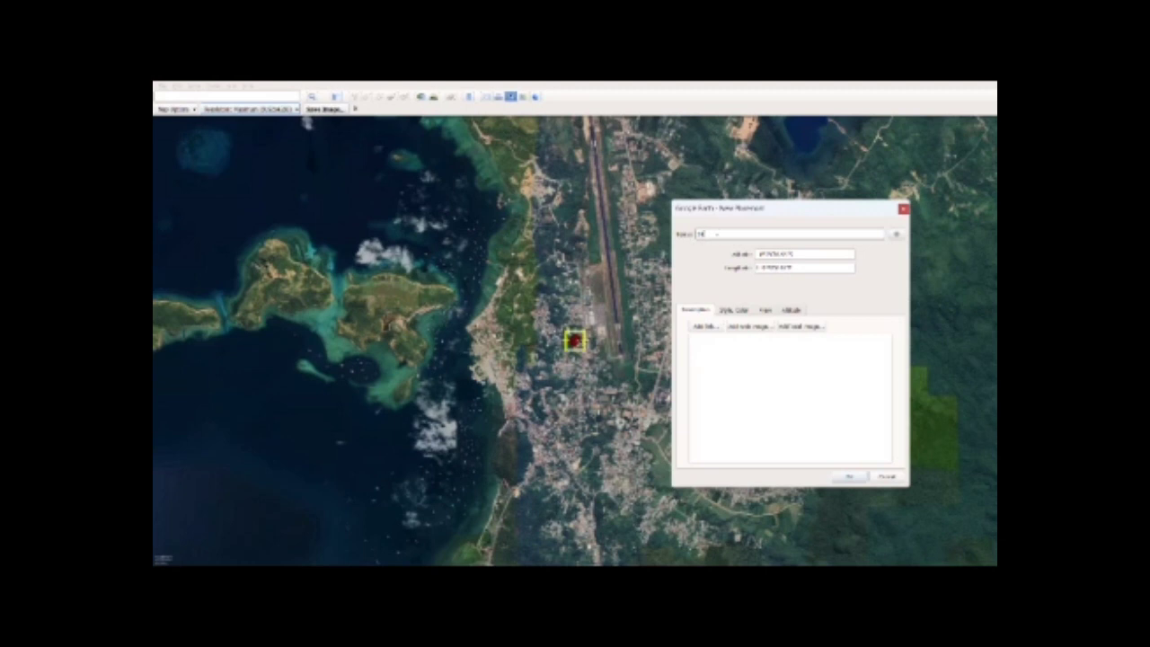
{"action": "left_click_drag", "start_coordinate": [709, 234], "coordinate": [693, 235]}
{"action": "key", "text": "BackSpace"}
{"action": "left_click_drag", "start_coordinate": [572, 339], "coordinate": [172, 140]}
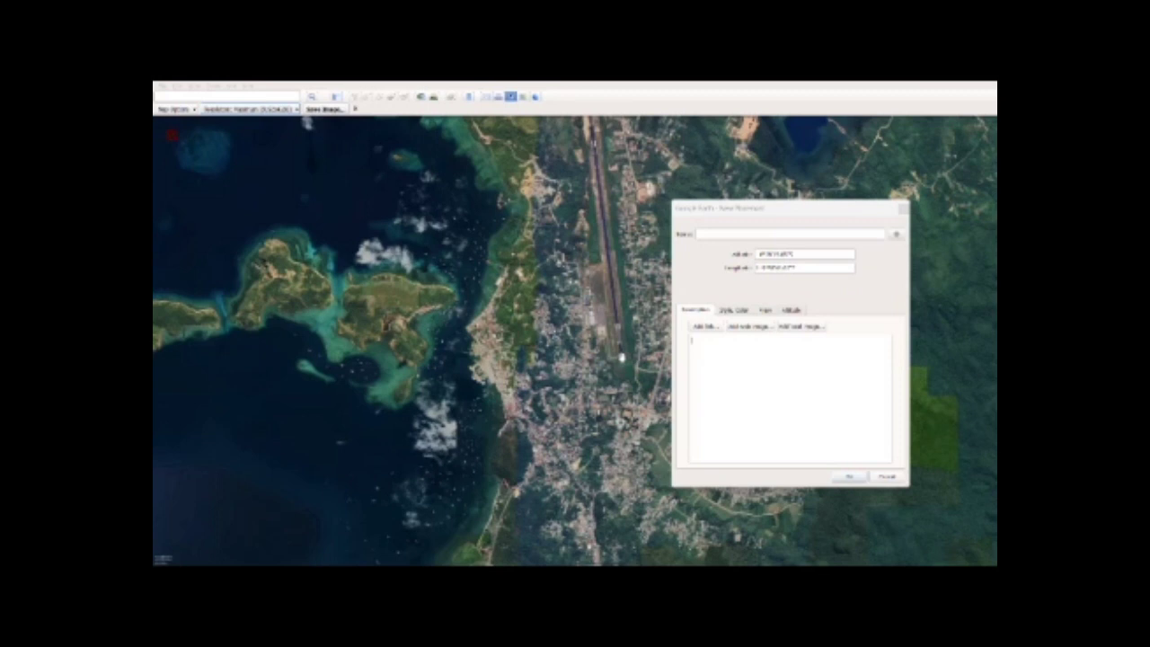
{"action": "left_click", "coordinate": [848, 478]}
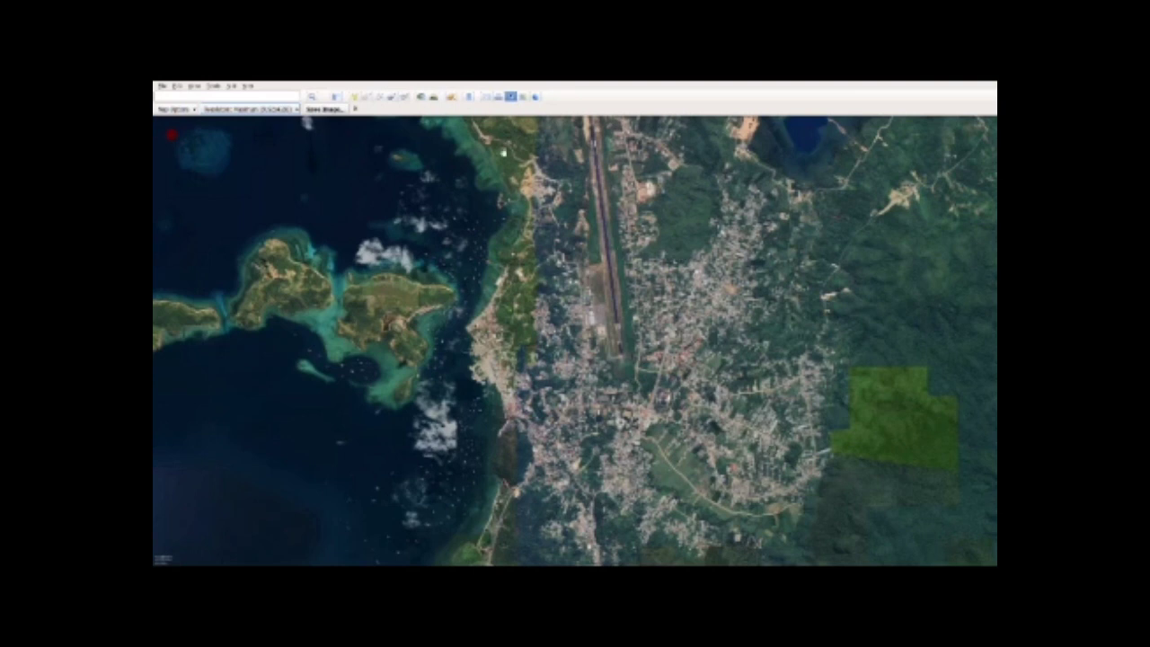
Add a second unnamed placemark with the same red target icon in the north-east corner of the map view.
{"action": "left_click", "coordinate": [356, 98]}
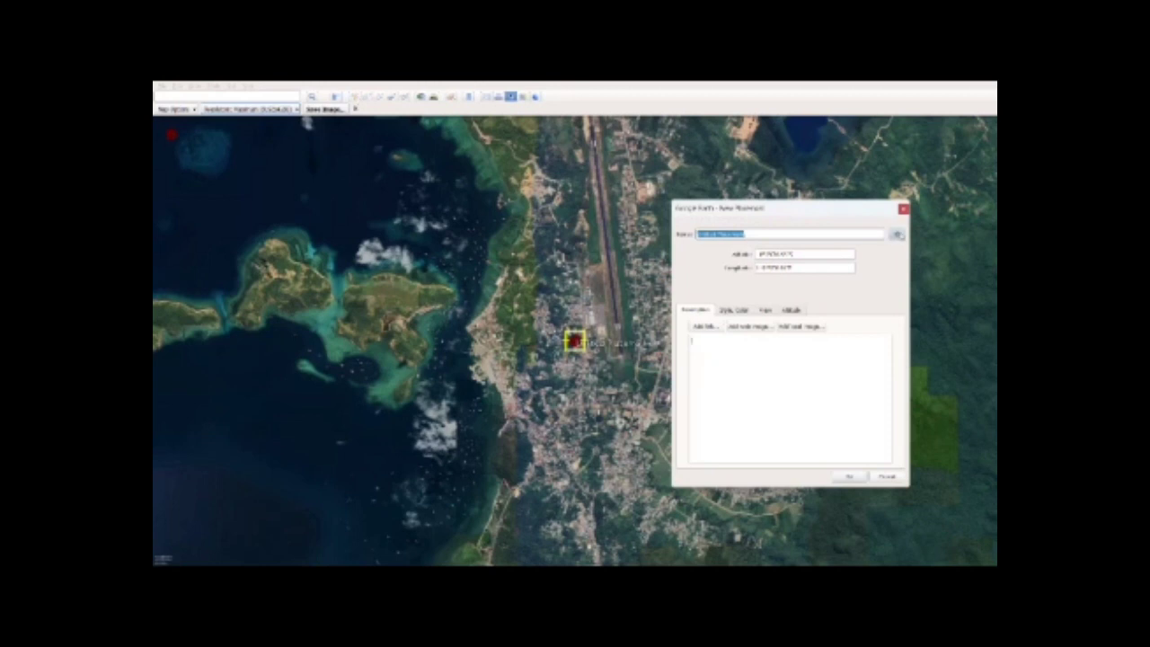
{"action": "left_click", "coordinate": [897, 235]}
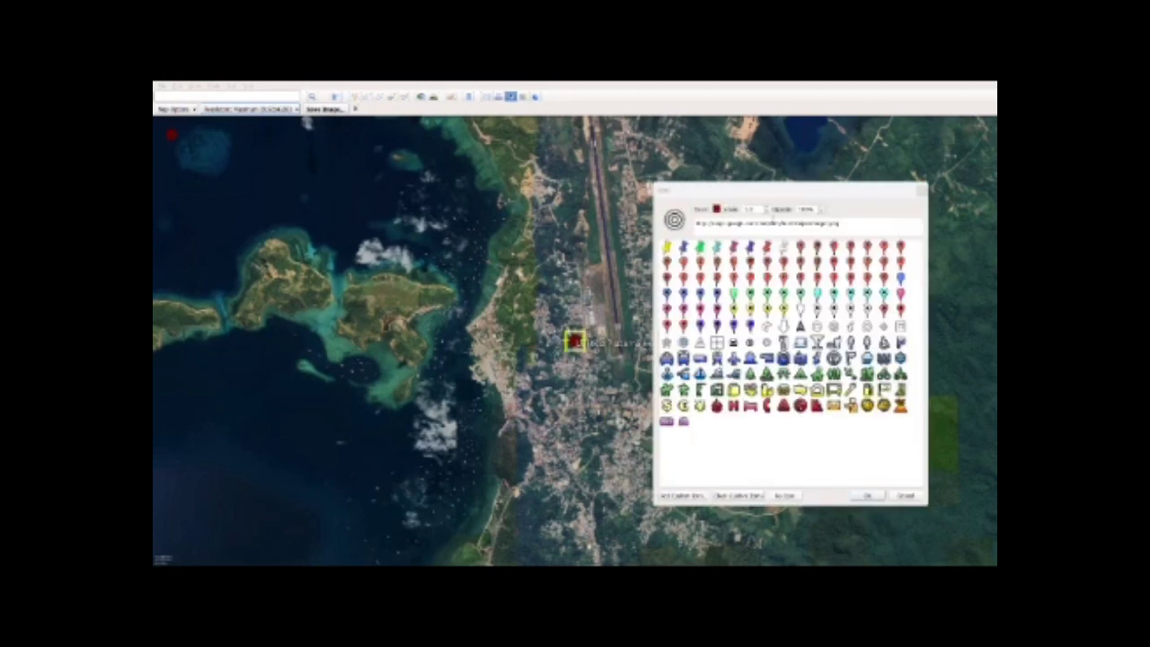
{"action": "left_click", "coordinate": [906, 497]}
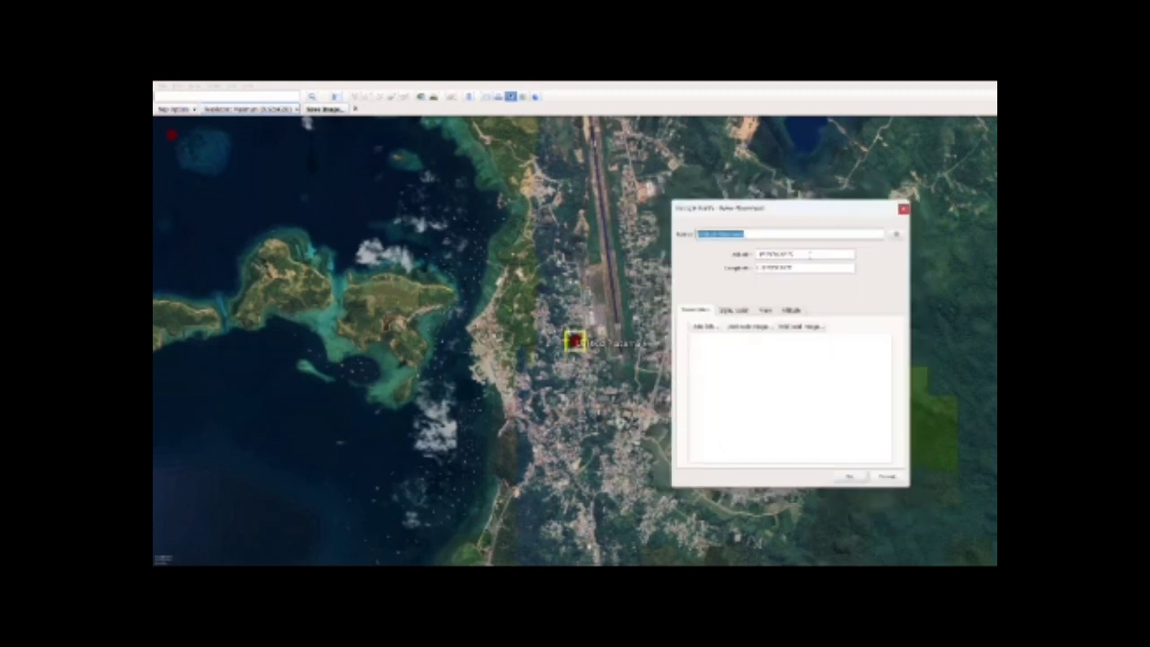
{"action": "key", "text": "BackSpace"}
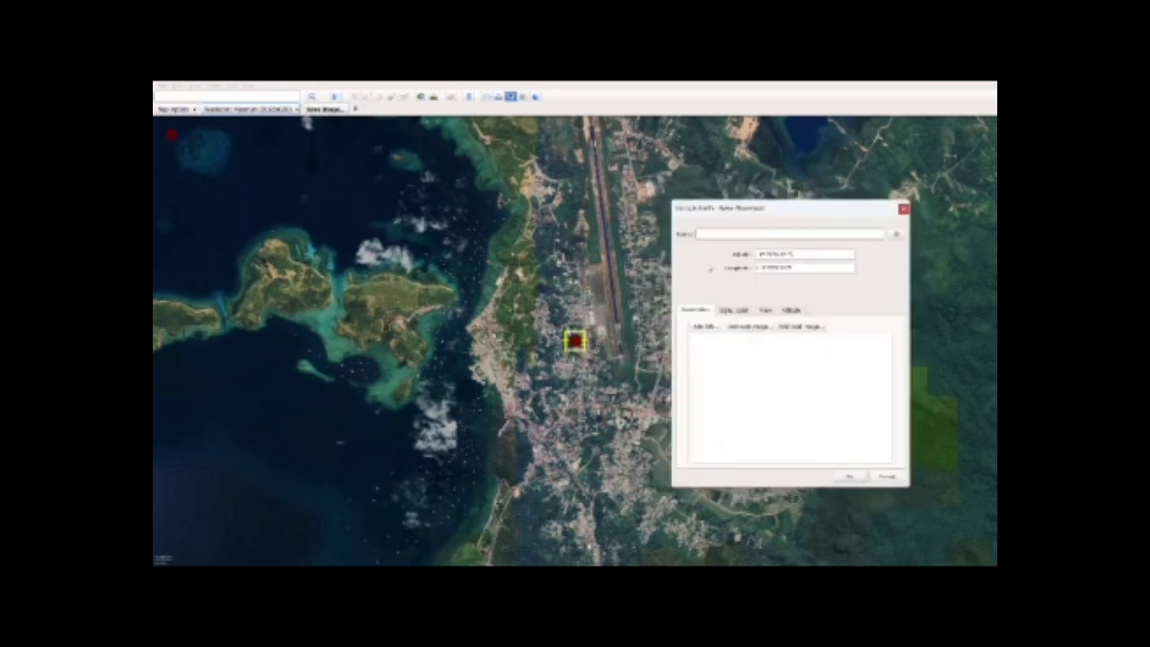
{"action": "left_click_drag", "start_coordinate": [583, 340], "coordinate": [981, 139]}
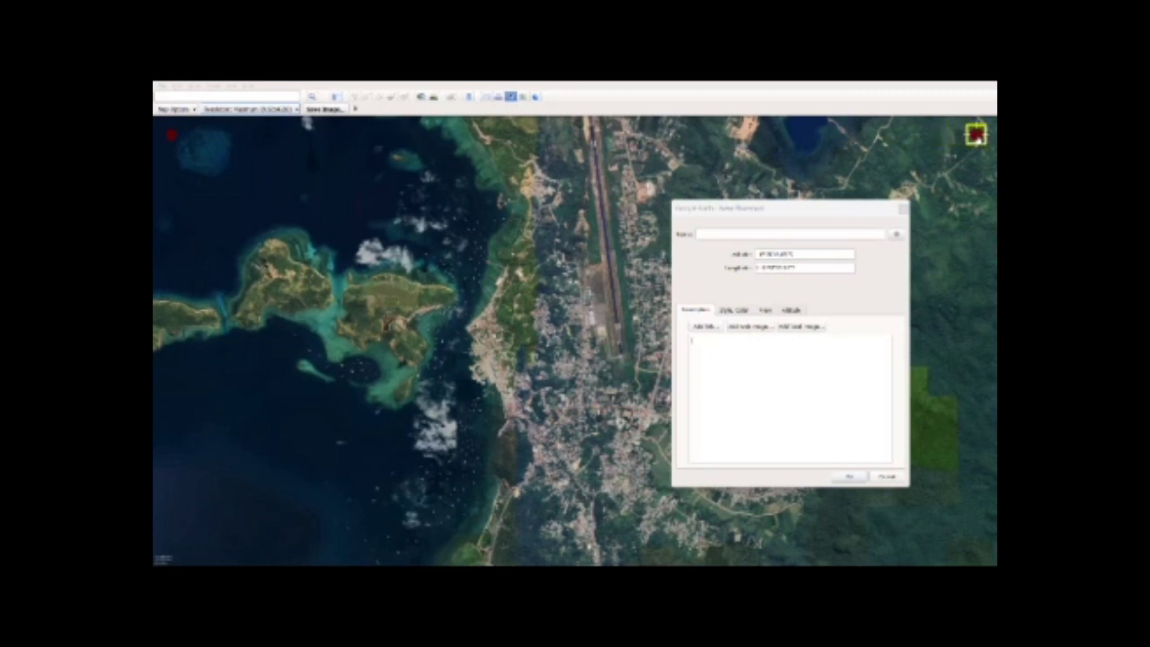
{"action": "left_click", "coordinate": [845, 477]}
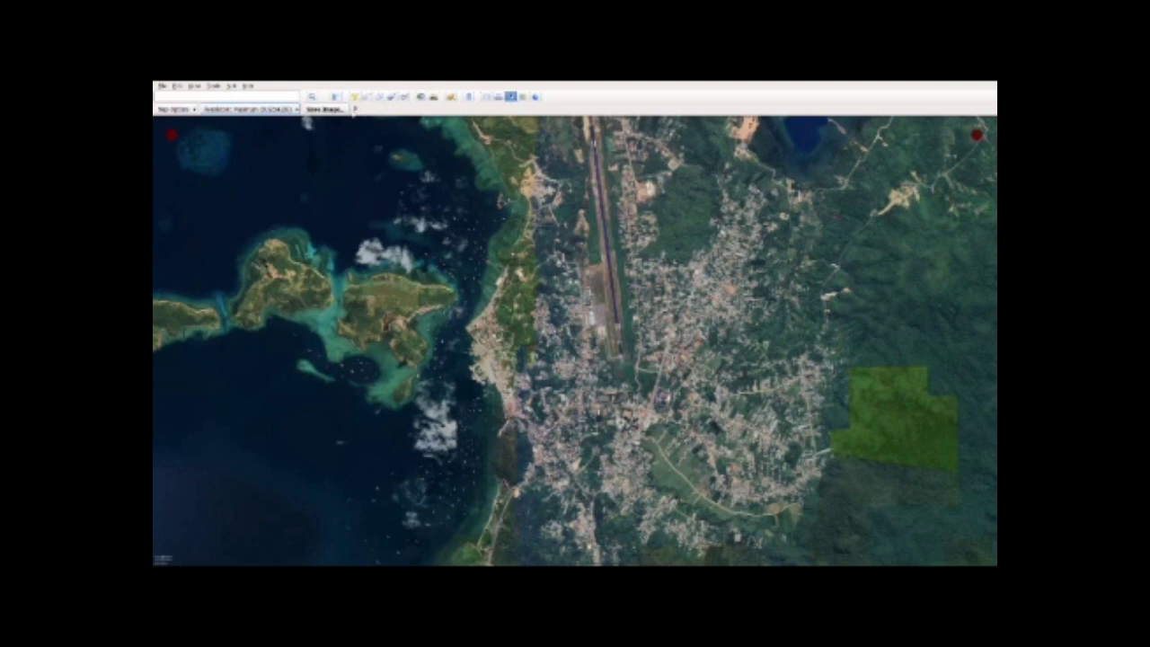
Add a third placemark without a name in the south-east corner of the map view and save it.
{"action": "left_click", "coordinate": [354, 96]}
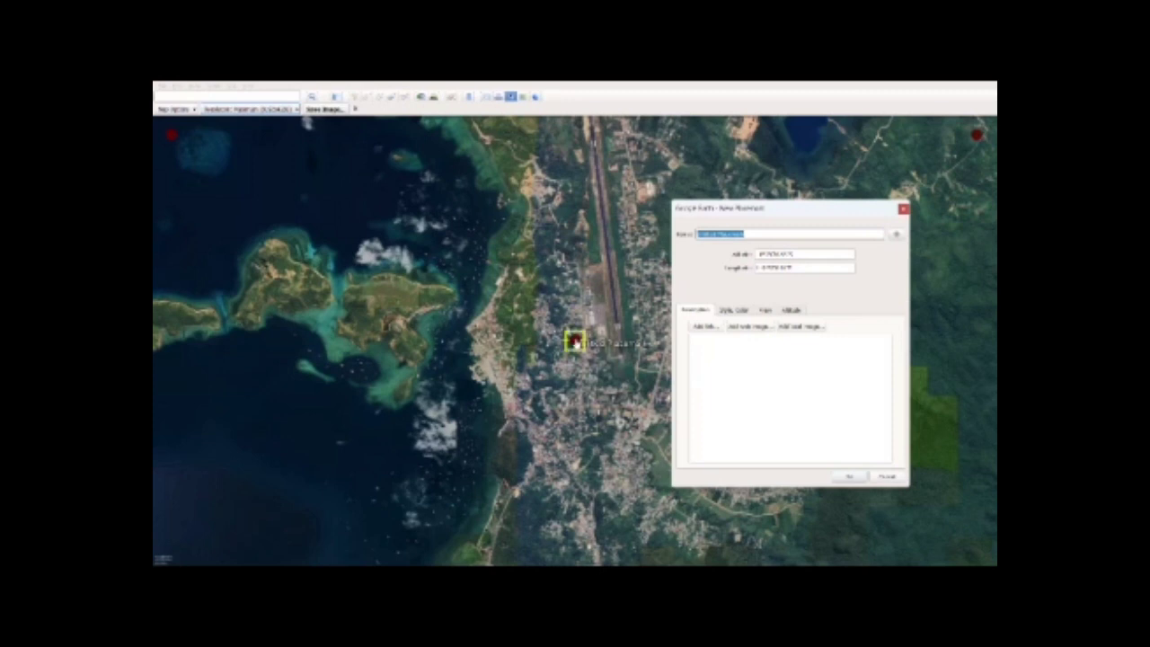
{"action": "left_click_drag", "start_coordinate": [575, 343], "coordinate": [970, 552]}
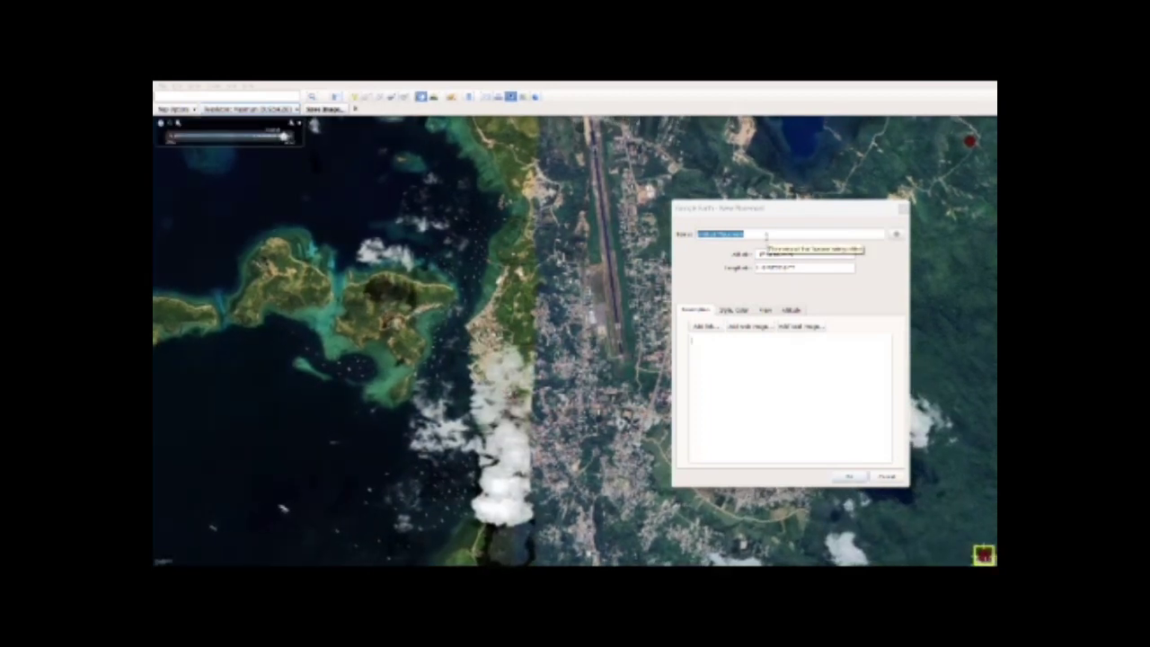
{"action": "key", "text": "BackSpace"}
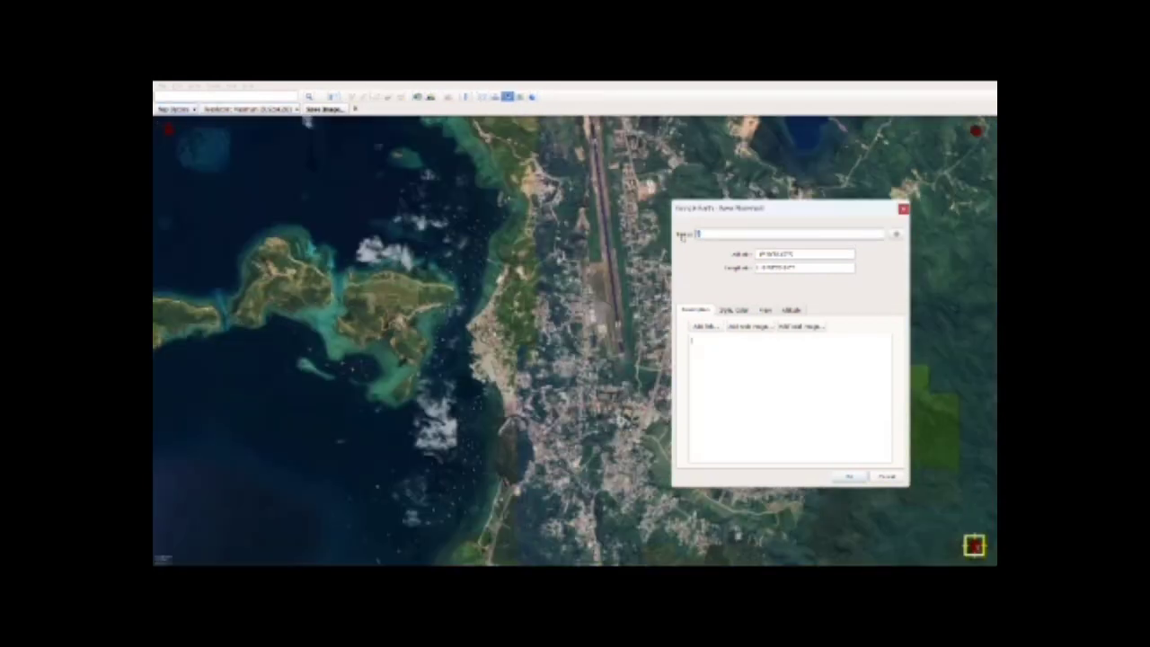
{"action": "left_click", "coordinate": [845, 477]}
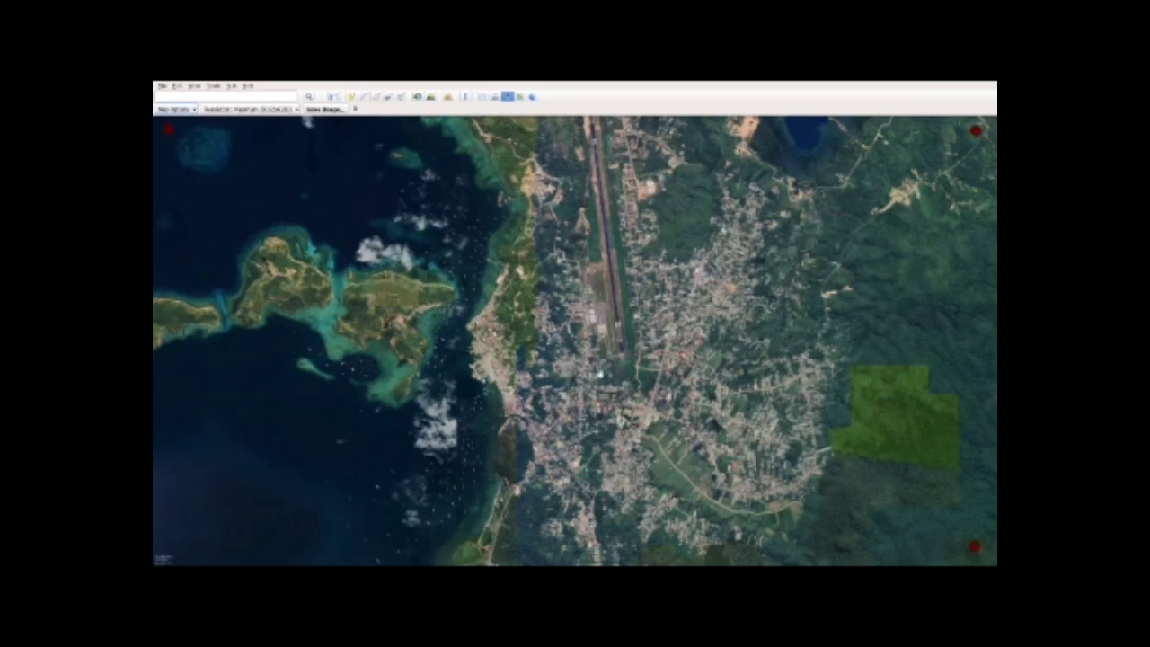
Add a fourth placemark in the south-west corner of the map view, clear its name and save it.
{"action": "left_click", "coordinate": [352, 97]}
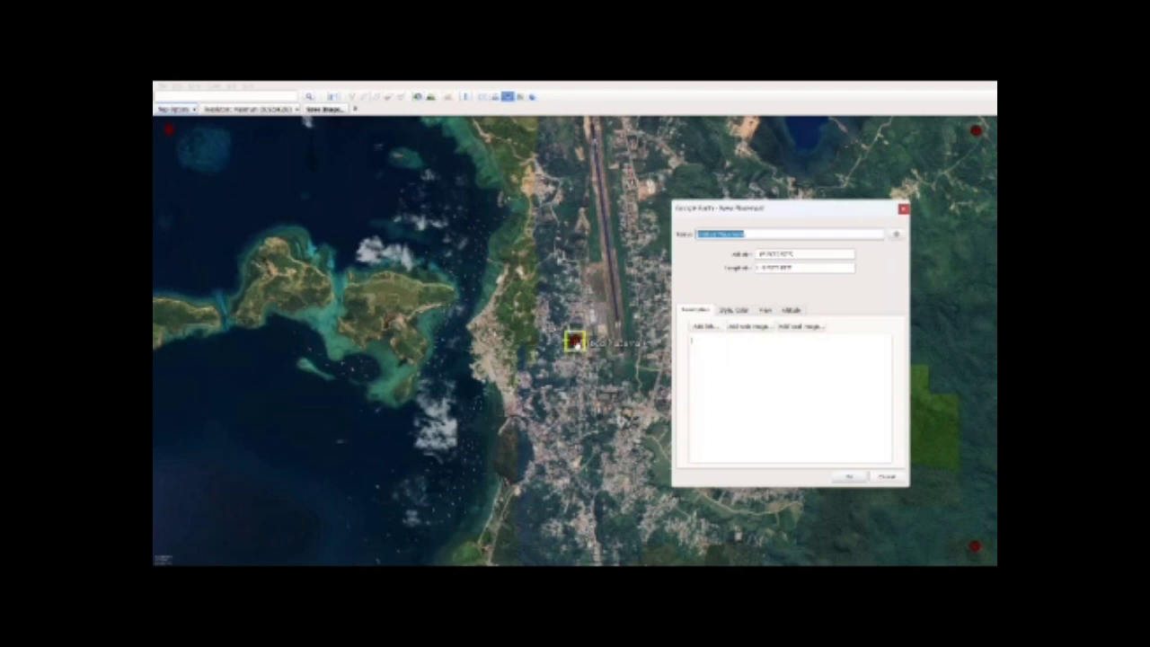
{"action": "left_click_drag", "start_coordinate": [573, 341], "coordinate": [308, 425]}
{"action": "left_click_drag", "start_coordinate": [265, 463], "coordinate": [174, 552]}
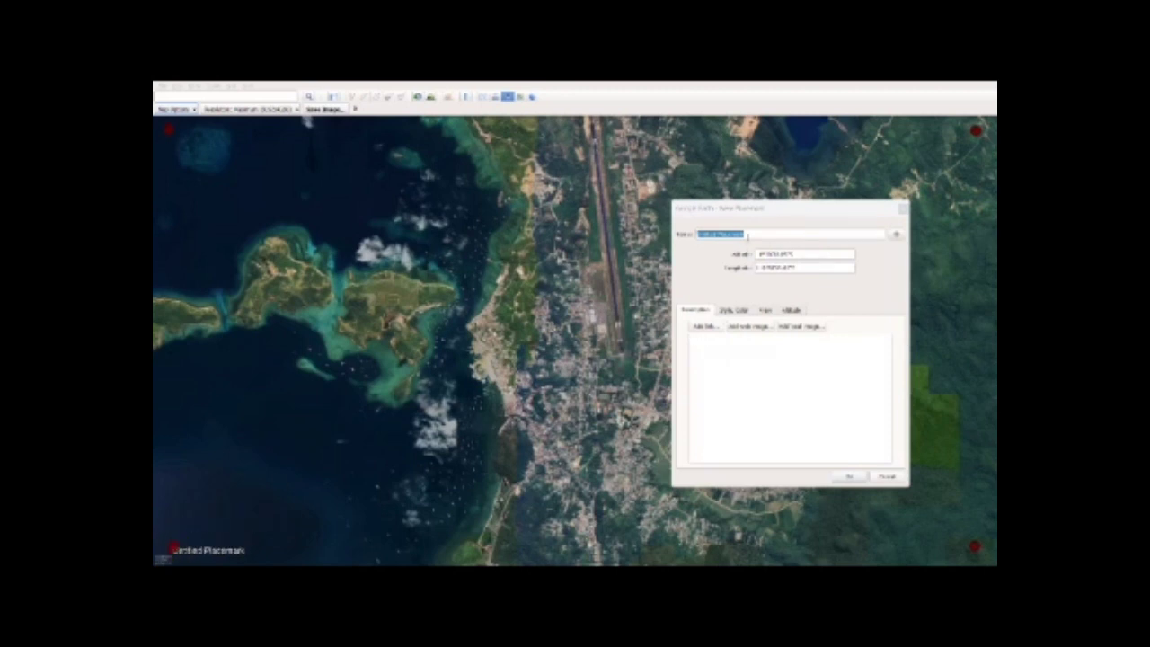
{"action": "left_click_drag", "start_coordinate": [746, 233], "coordinate": [696, 236]}
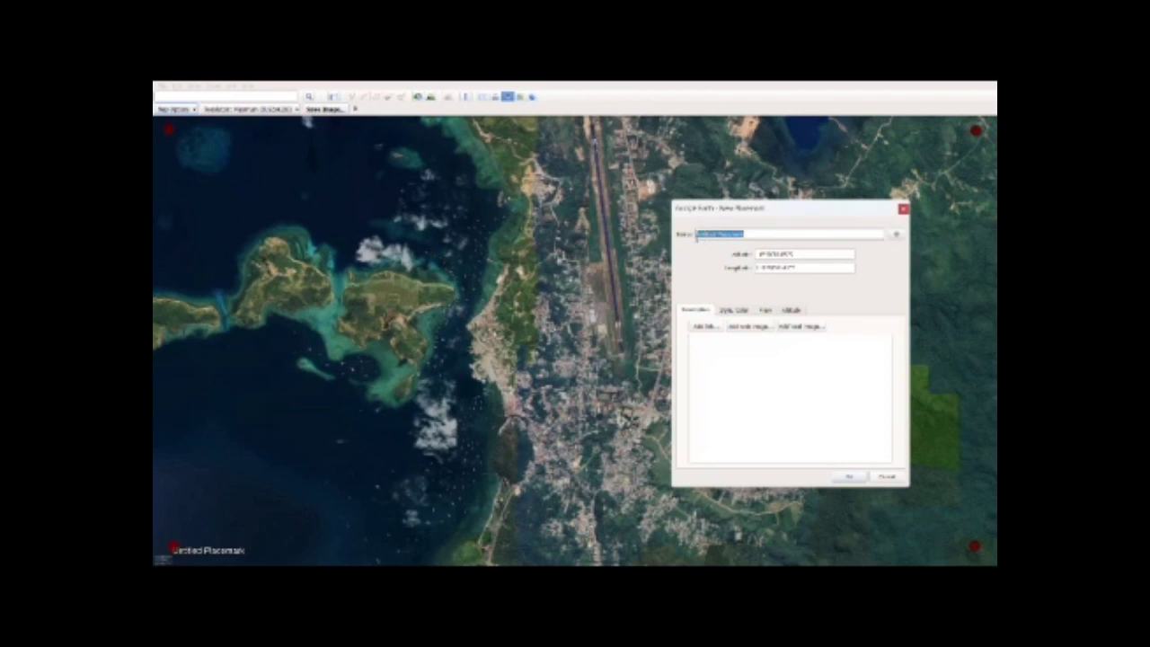
{"action": "key", "text": "BackSpace"}
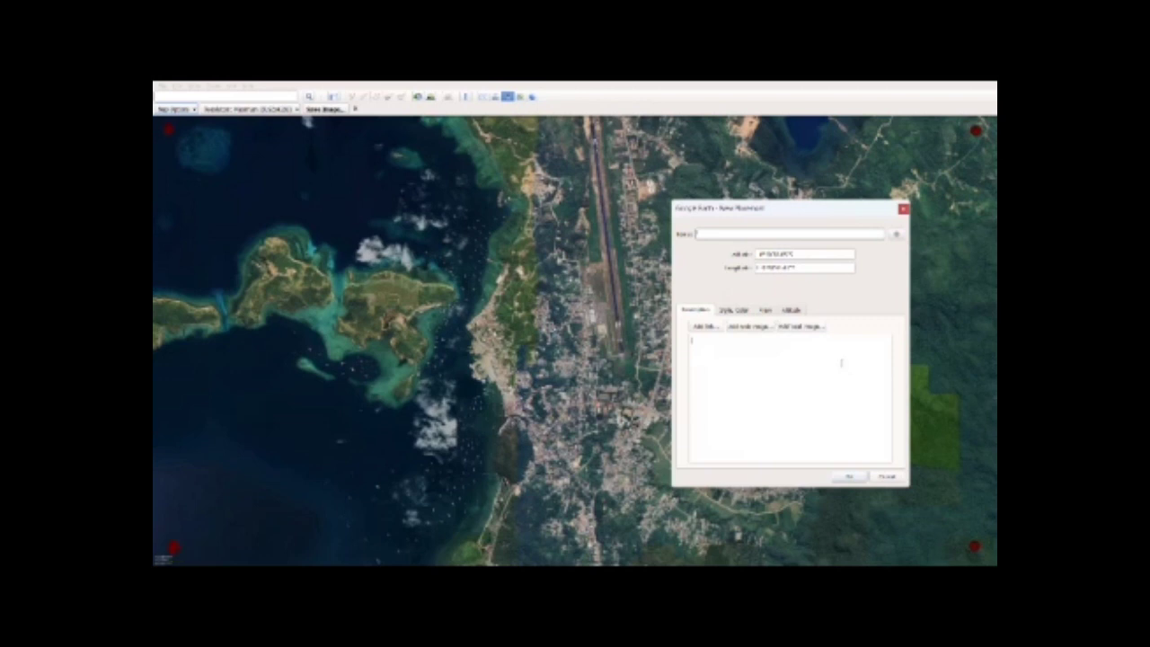
{"action": "left_click", "coordinate": [842, 478]}
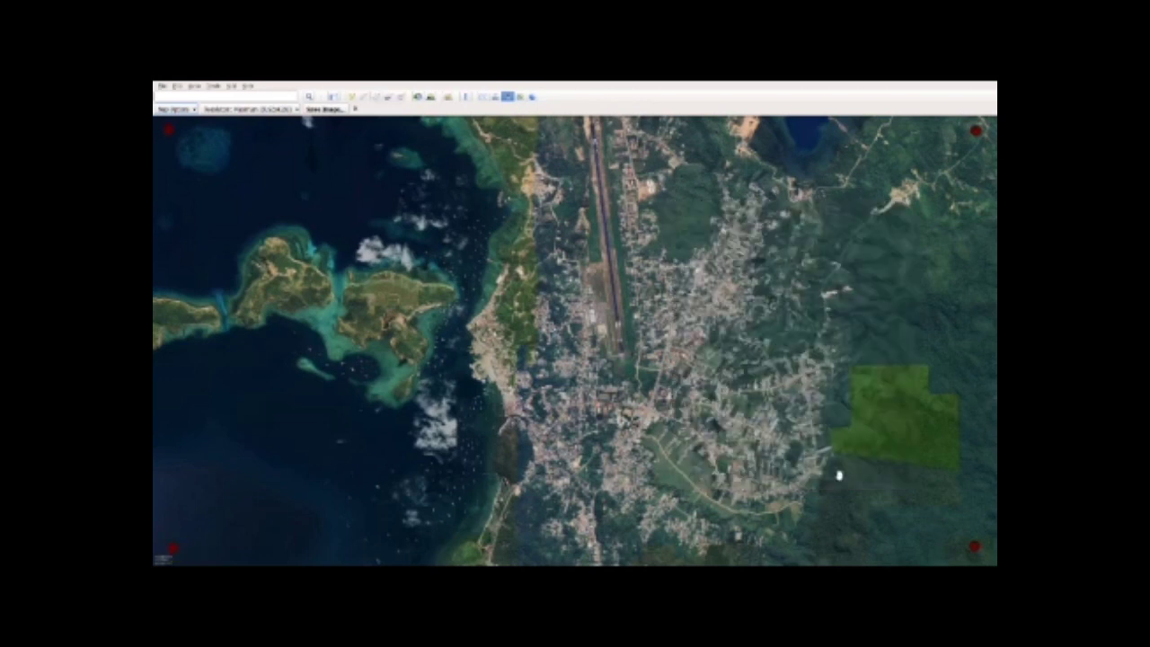
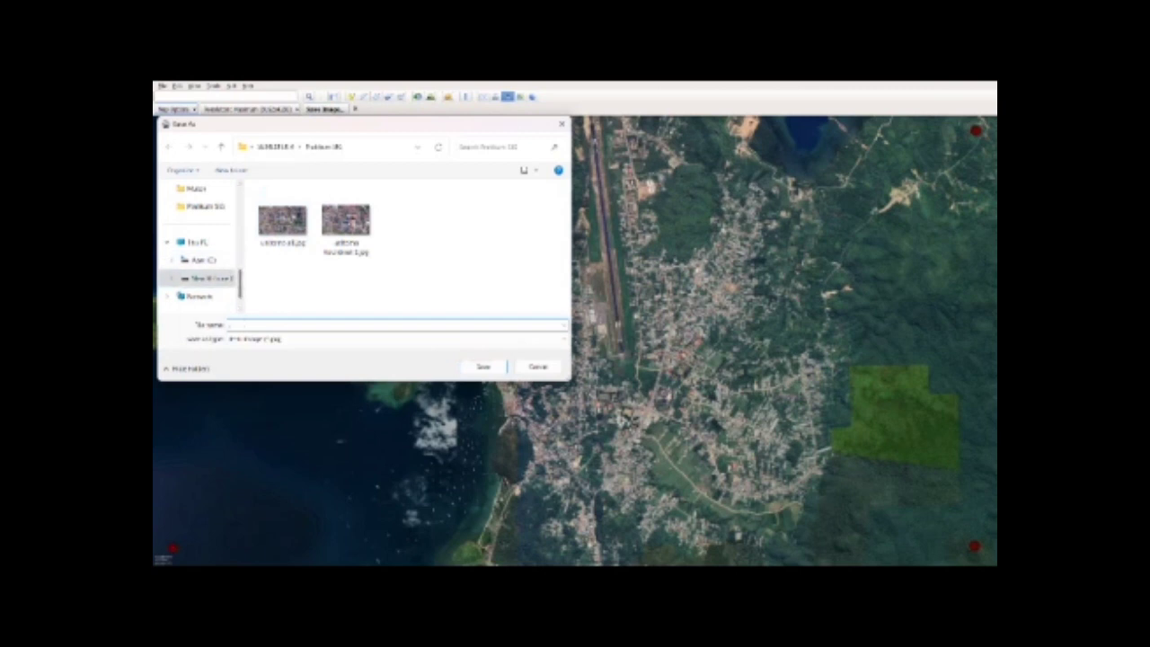
Enter CITRA SATELIT GOOGLE EARTH as the file name for the exported map image.
{"action": "type", "text": "CBSA"}
{"action": "type", "text": " 16"}
{"action": "type", "text": "01A"}
{"action": "type", "text": "QGIS"}
{"action": "type", "text": "_20"}
{"action": "type", "text": " EART"}
Save the map image as a JPG in the Perkuliahan > SEMESTER 4 > SIG > Tugas folder on New Volume (D:).
{"action": "left_click", "coordinate": [189, 279]}
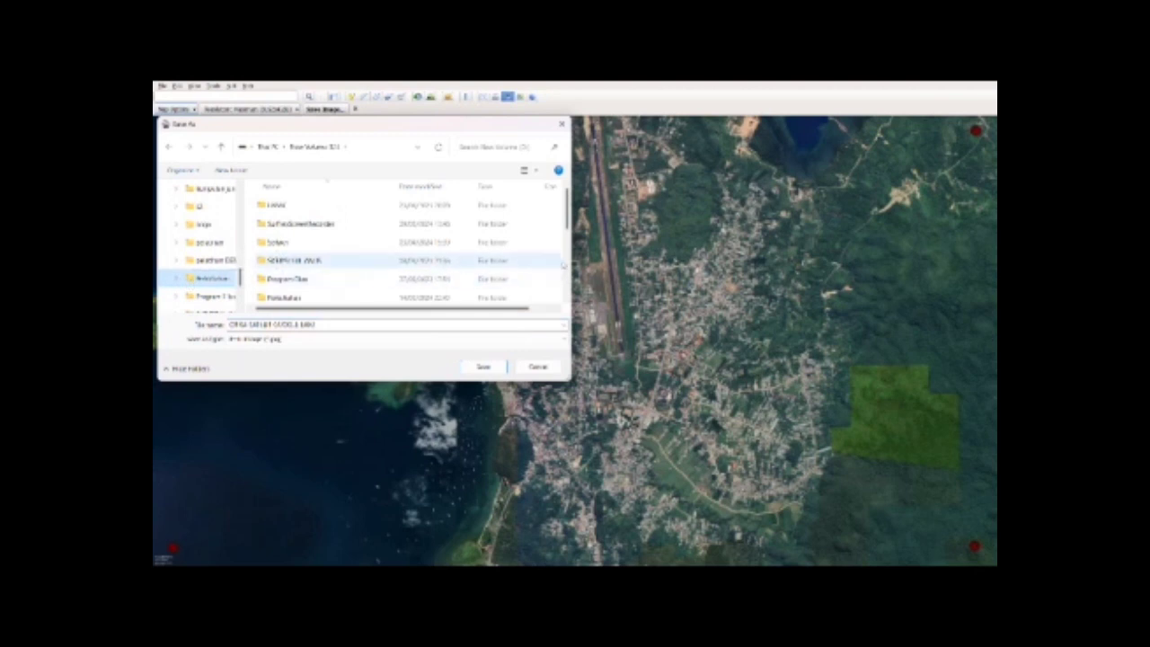
{"action": "scroll", "coordinate": [564, 266], "scroll_direction": "down", "scroll_amount": 2}
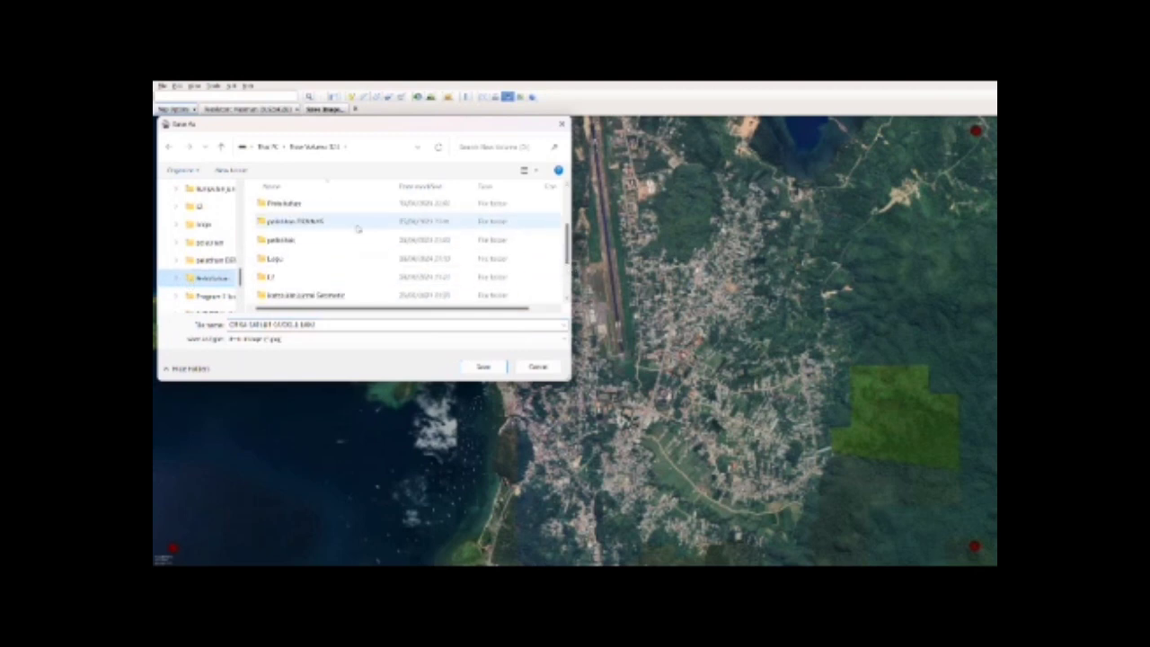
{"action": "double_click", "coordinate": [330, 205]}
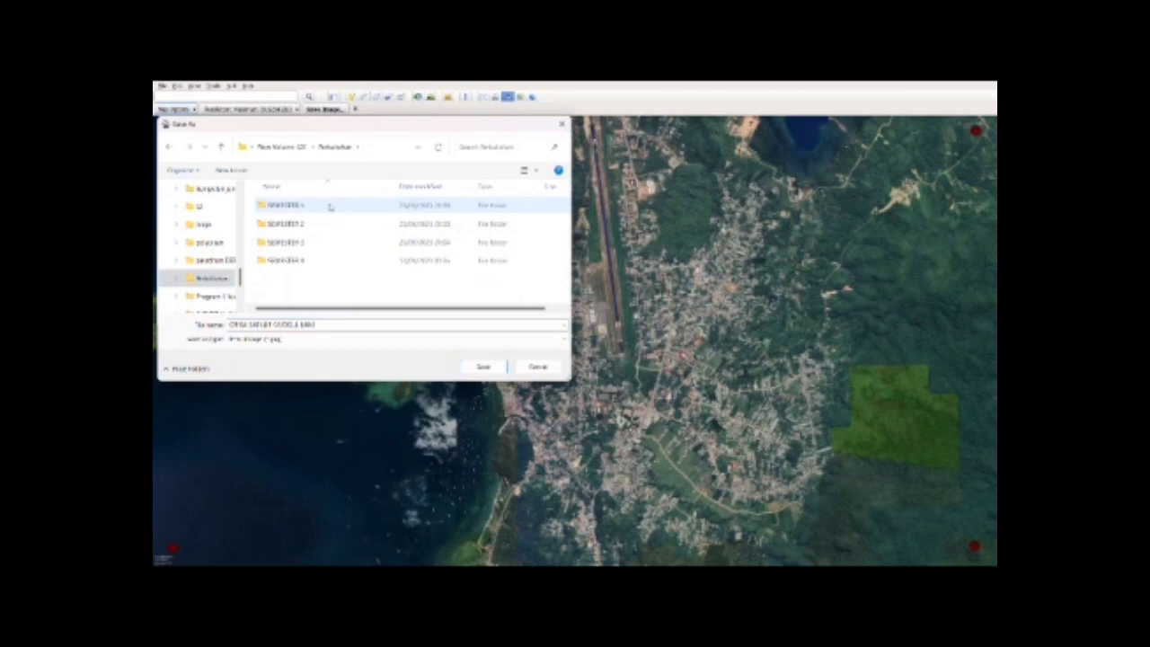
{"action": "double_click", "coordinate": [324, 260]}
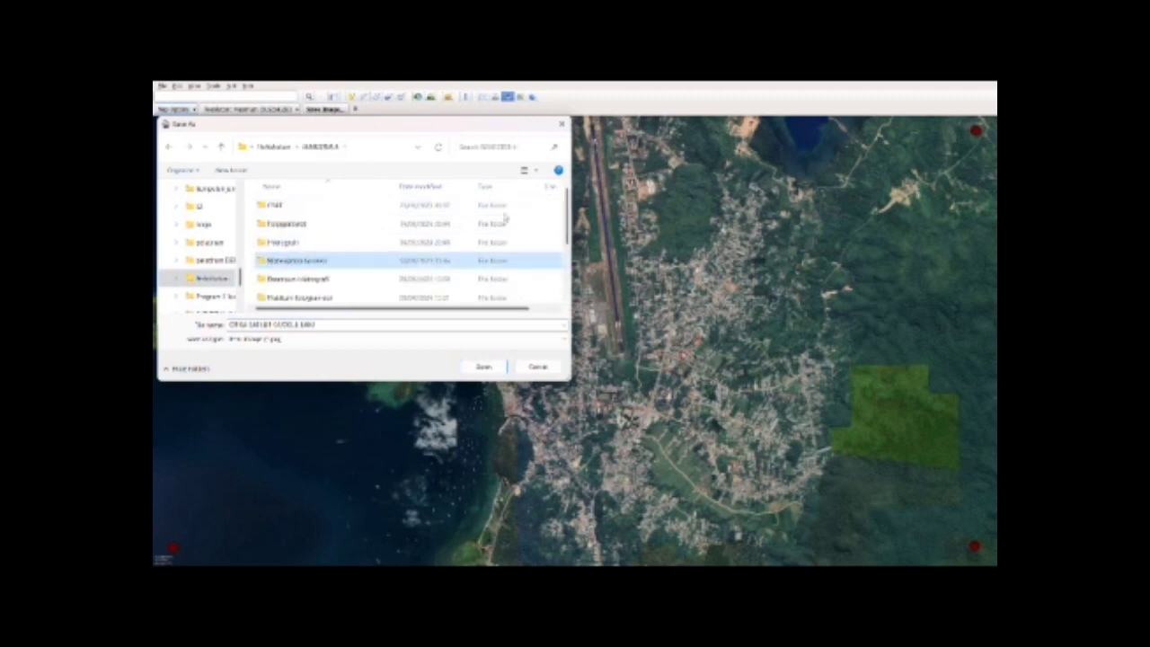
{"action": "scroll", "coordinate": [564, 266], "scroll_direction": "down", "scroll_amount": 2}
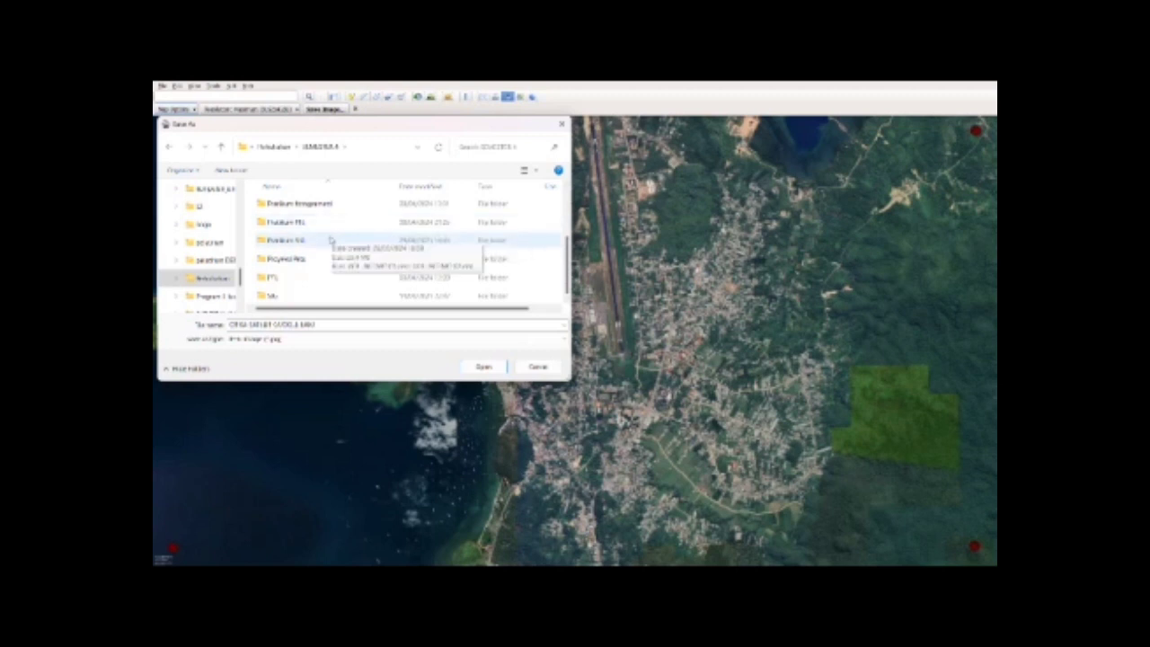
{"action": "double_click", "coordinate": [292, 297]}
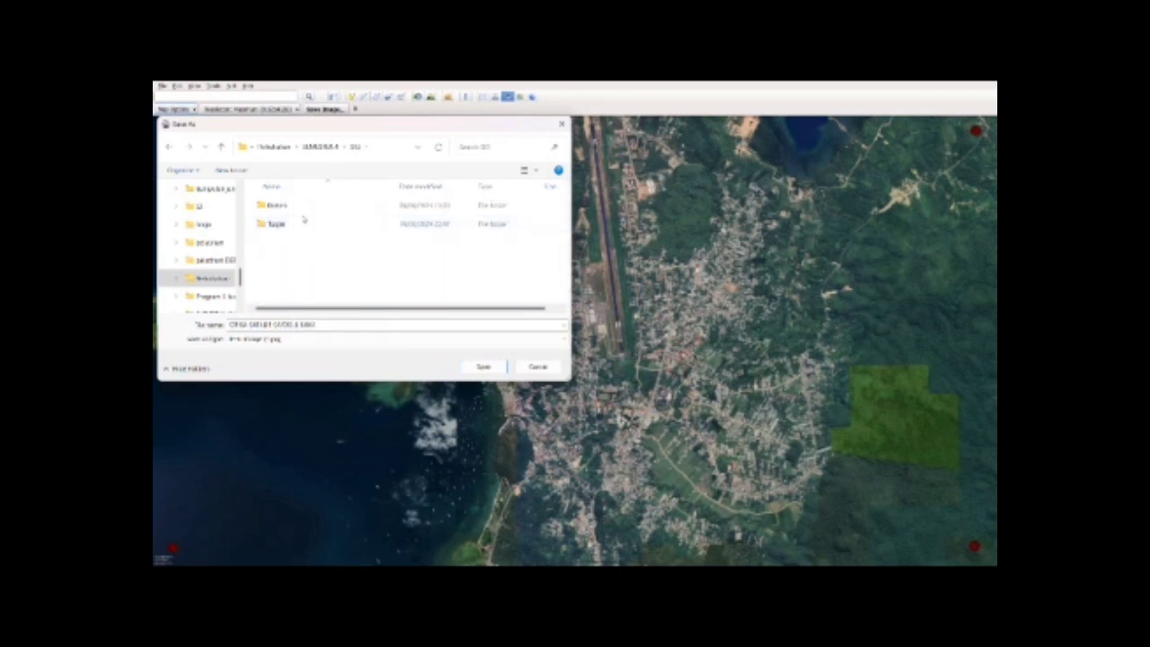
{"action": "left_click", "coordinate": [297, 225]}
{"action": "double_click", "coordinate": [296, 225]}
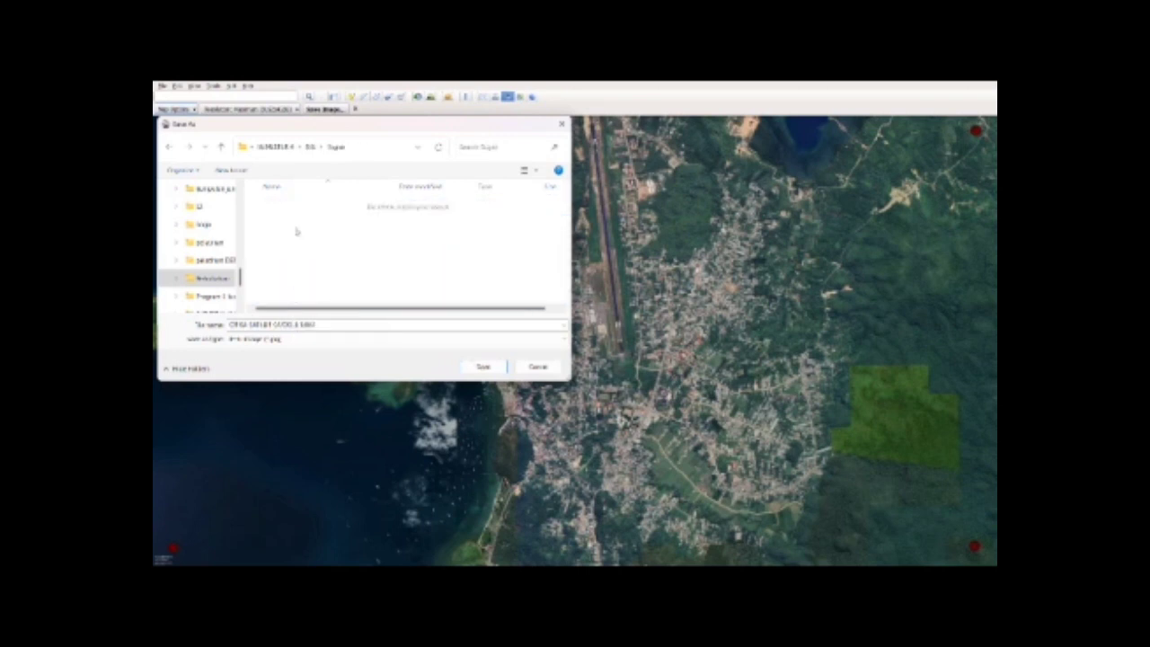
{"action": "left_click", "coordinate": [481, 368]}
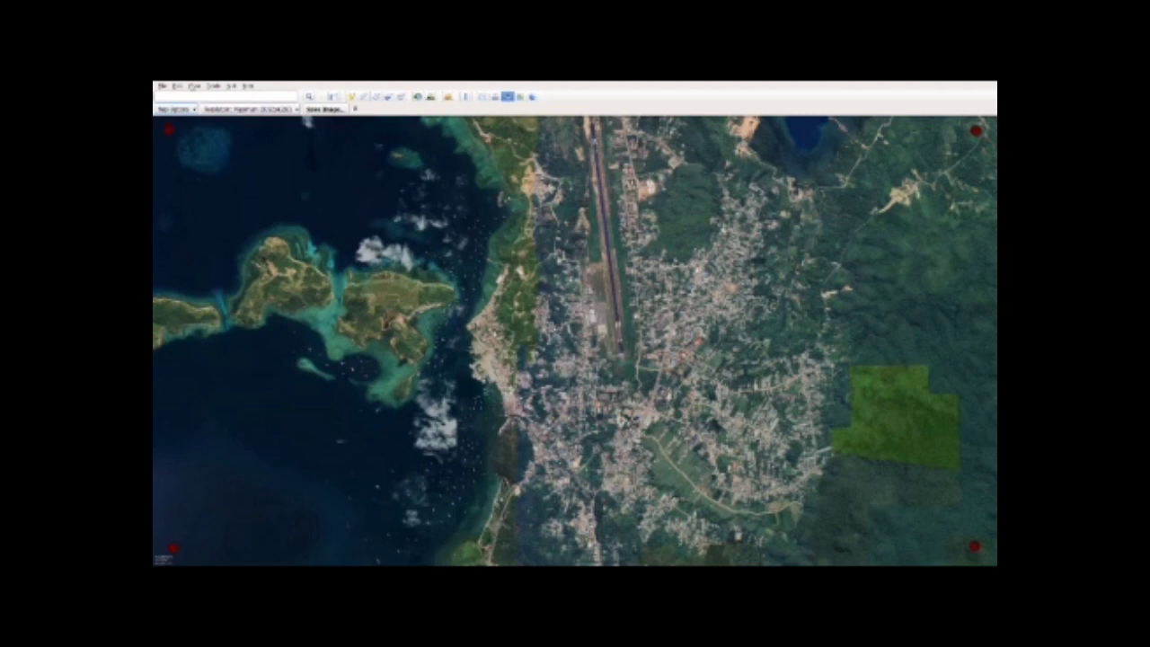
Show the sidebar and combine the four selected corner placemarks into one multi-geometry.
{"action": "left_click", "coordinate": [195, 86]}
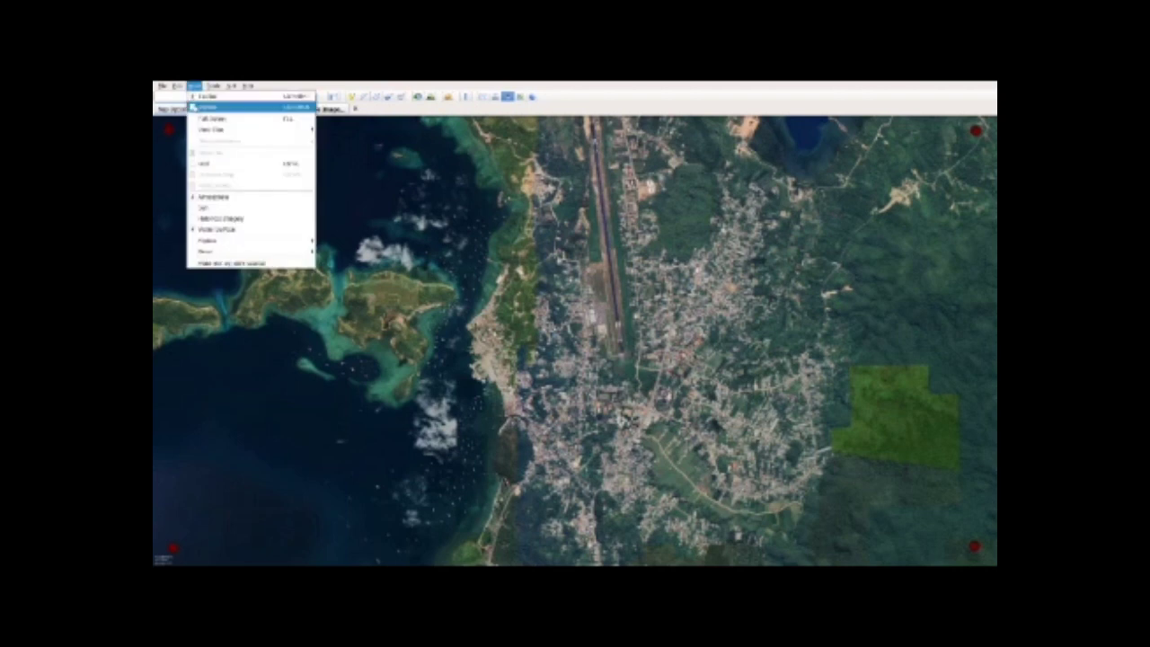
{"action": "left_click", "coordinate": [216, 107]}
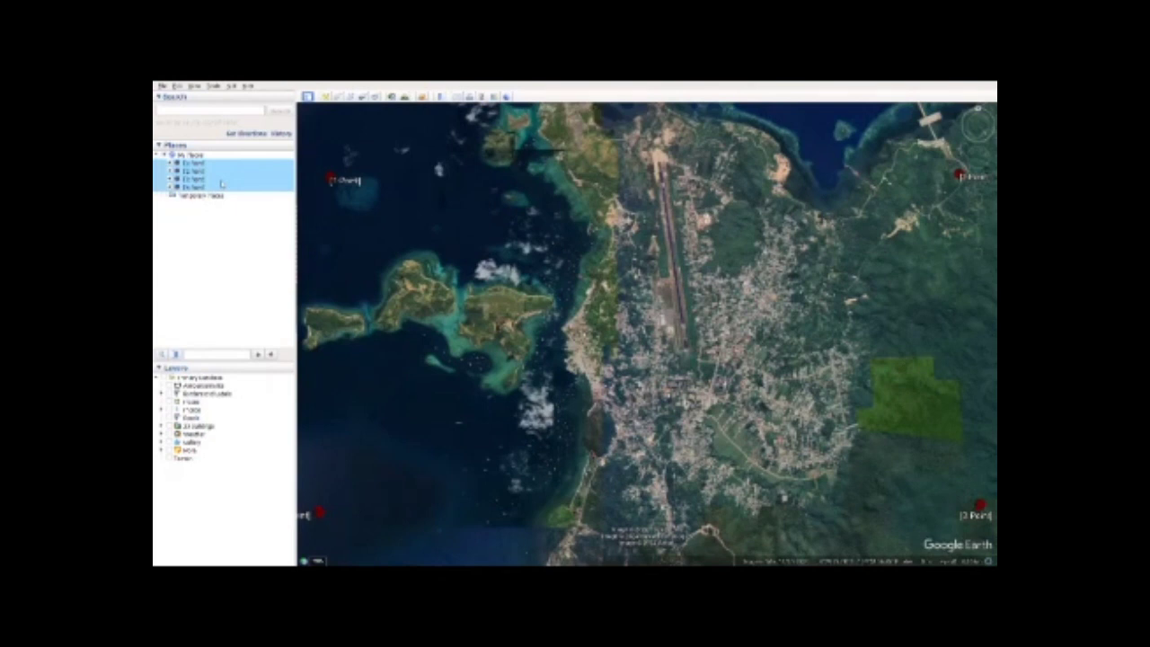
{"action": "right_click", "coordinate": [221, 183]}
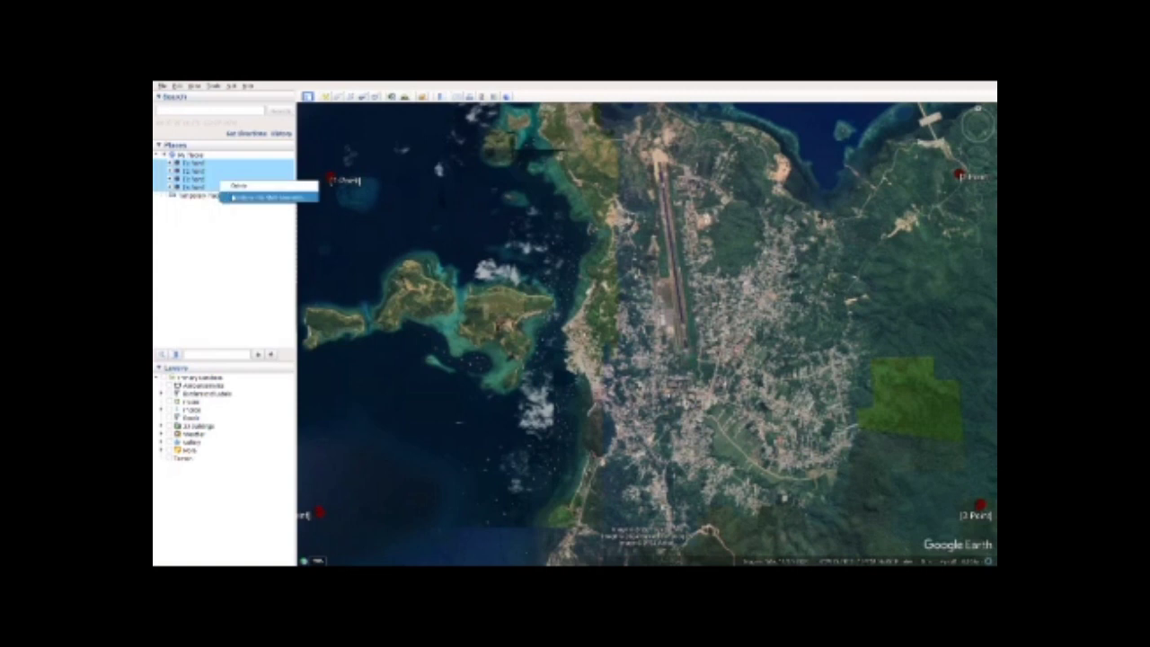
{"action": "left_click", "coordinate": [269, 197]}
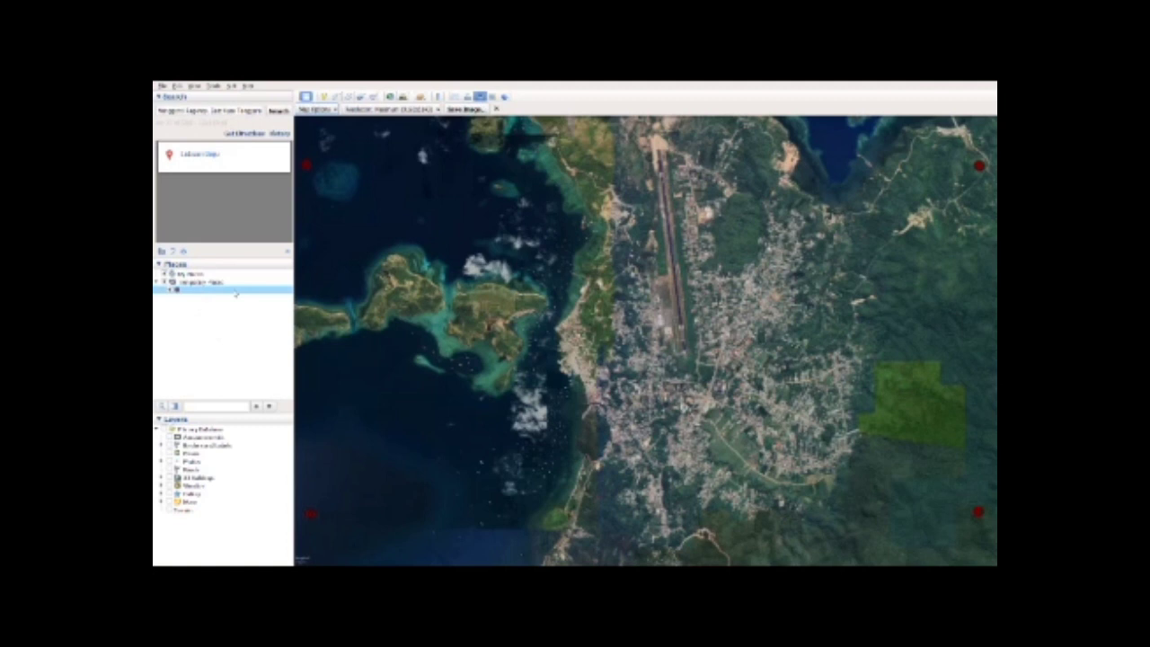
Start saving the combined placemark to a file and choose the Perkuliahan > SEMESTER 4 > SIG > Tugas folder as its destination.
{"action": "right_click", "coordinate": [235, 293]}
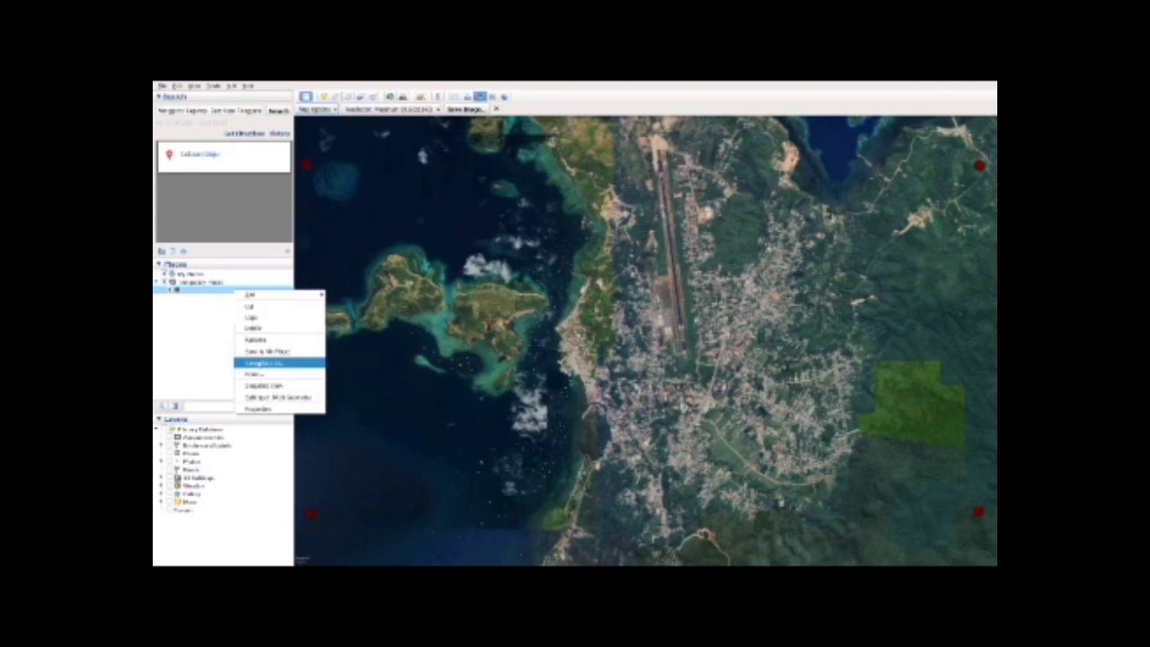
{"action": "left_click", "coordinate": [261, 362]}
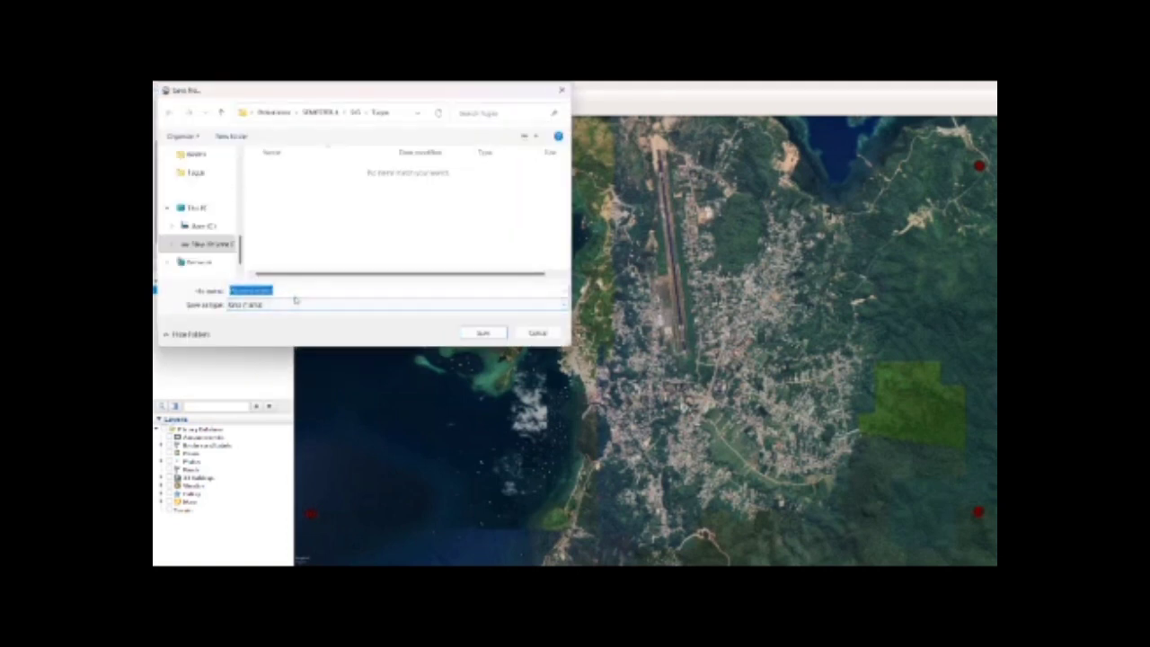
{"action": "left_click", "coordinate": [228, 249]}
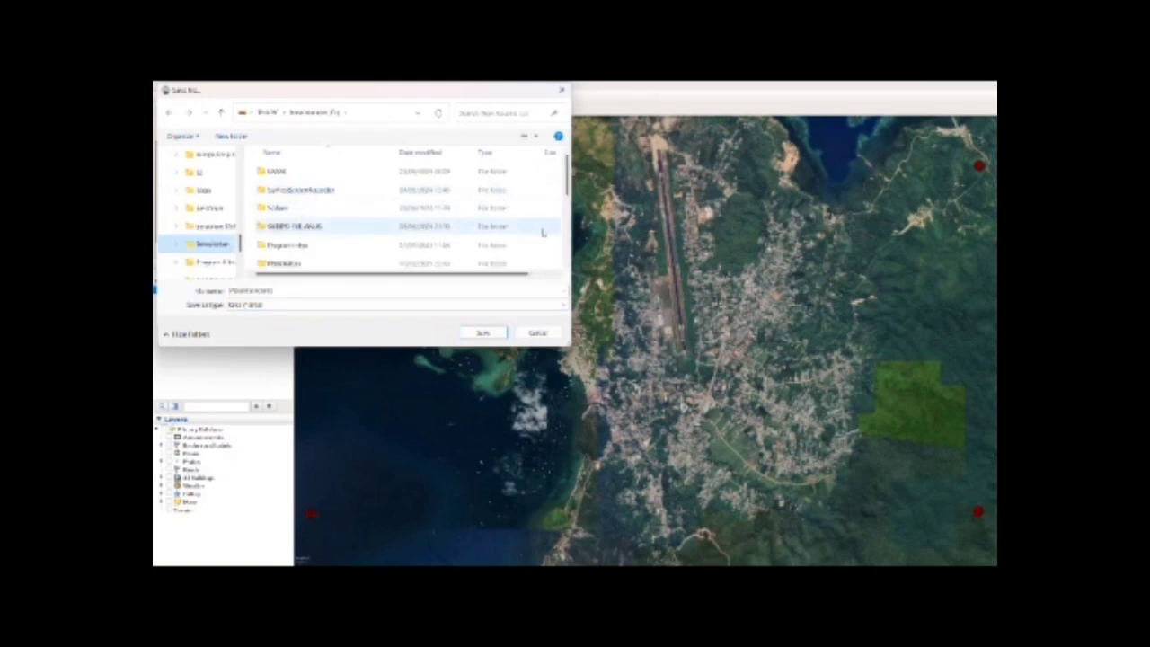
{"action": "scroll", "coordinate": [342, 198], "scroll_direction": "down", "scroll_amount": 3}
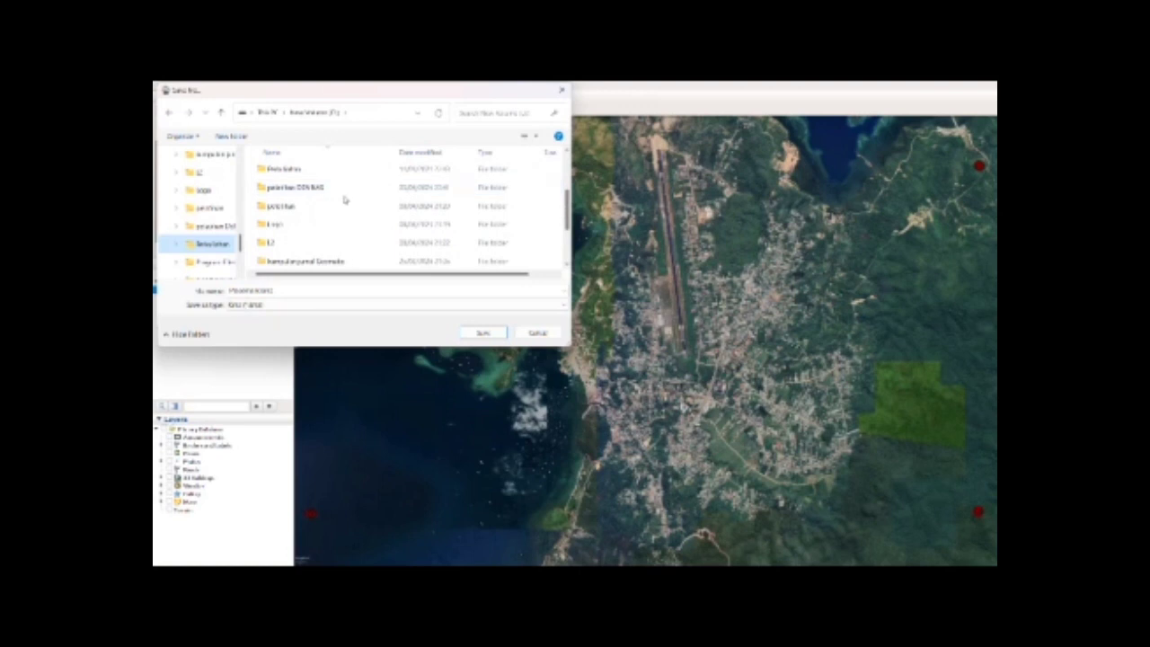
{"action": "double_click", "coordinate": [293, 172]}
{"action": "double_click", "coordinate": [303, 227]}
{"action": "scroll", "coordinate": [409, 225], "scroll_direction": "down", "scroll_amount": 3}
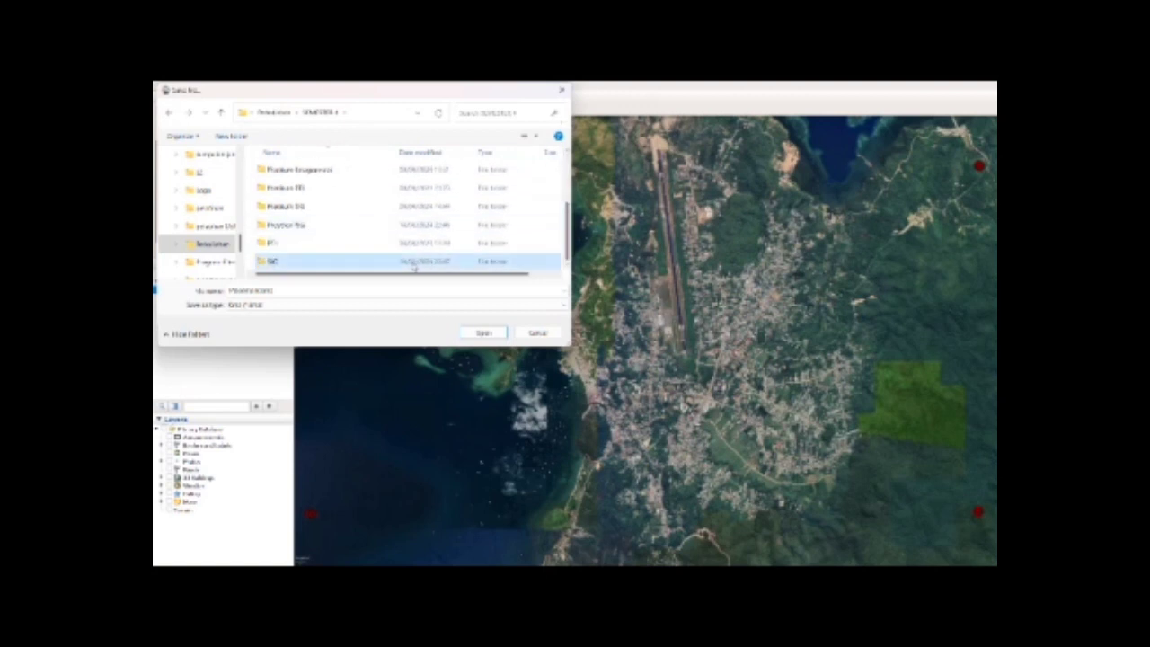
{"action": "double_click", "coordinate": [413, 266]}
{"action": "double_click", "coordinate": [301, 172]}
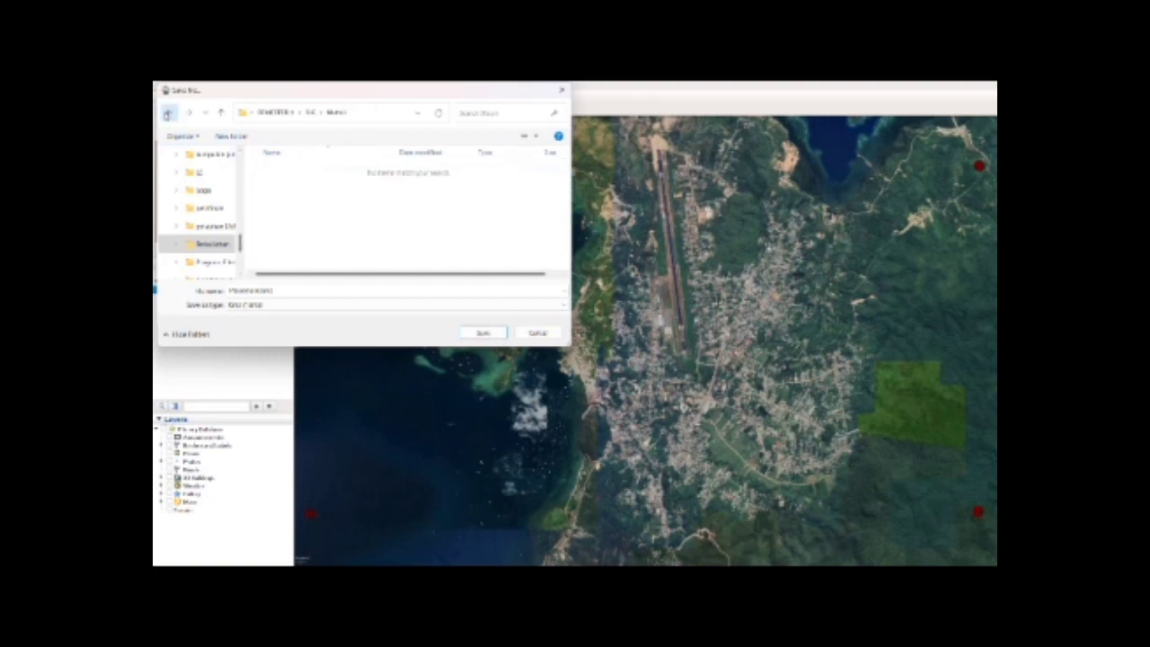
{"action": "left_click", "coordinate": [167, 114]}
{"action": "double_click", "coordinate": [278, 189]}
Set the placemark file's type to KML and save it.
{"action": "left_click", "coordinate": [565, 306]}
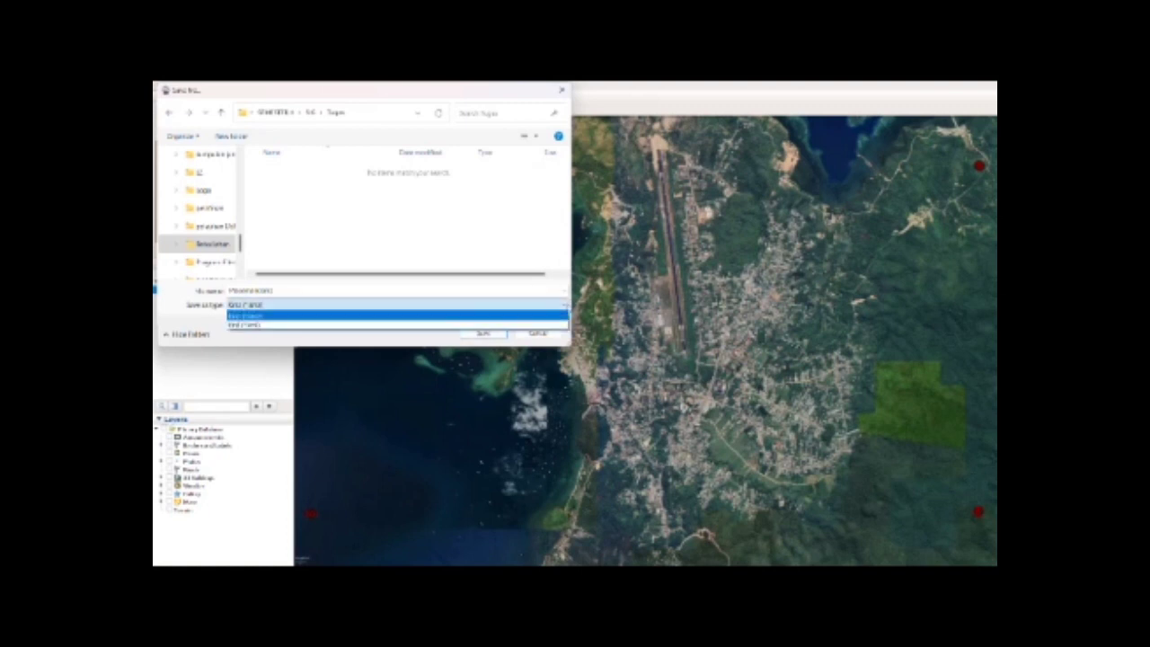
{"action": "left_click", "coordinate": [441, 325]}
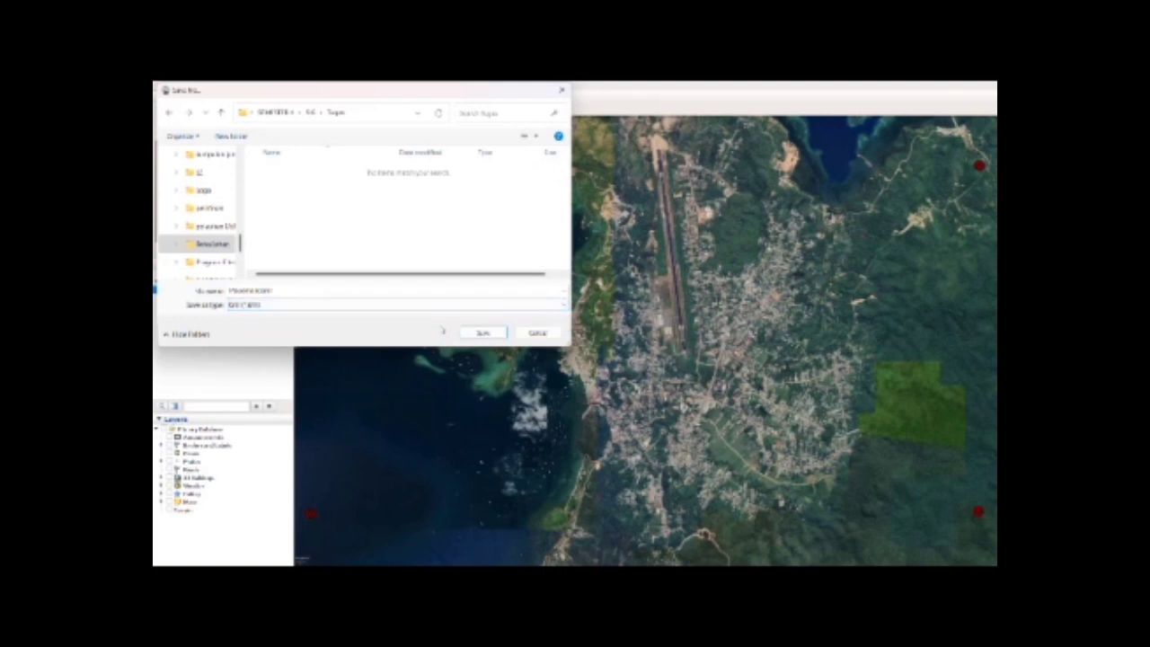
{"action": "left_click", "coordinate": [489, 333]}
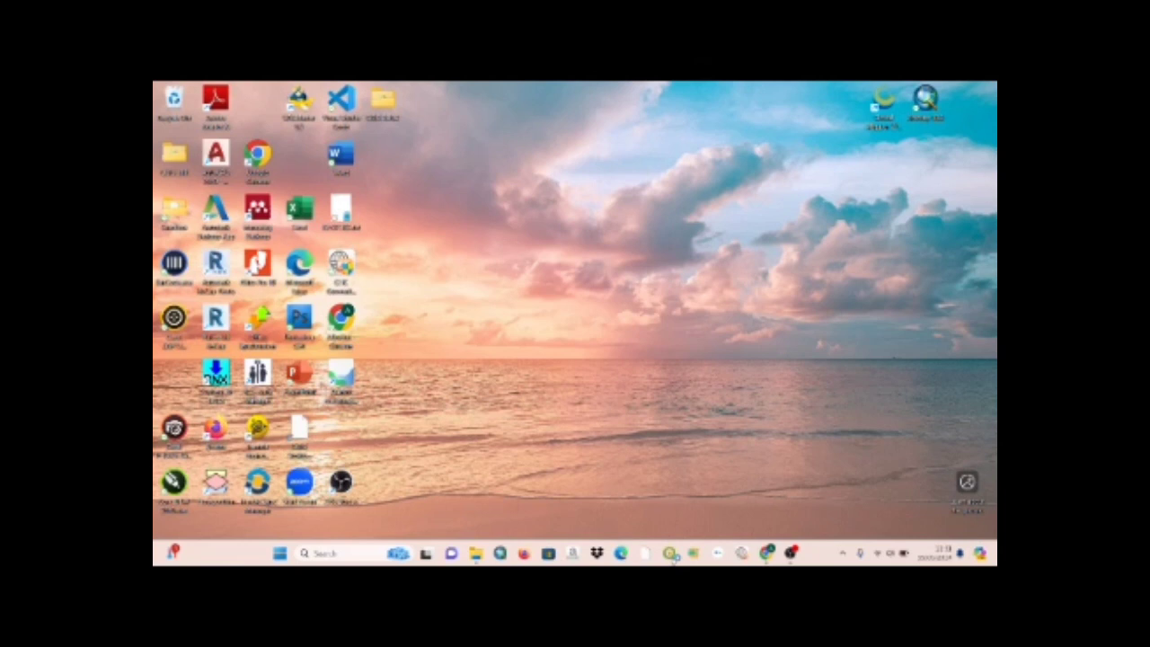
Open QGIS 3.36 and choose the placemark KML in the Tugas folder as the vector dataset to load.
{"action": "left_click", "coordinate": [670, 553]}
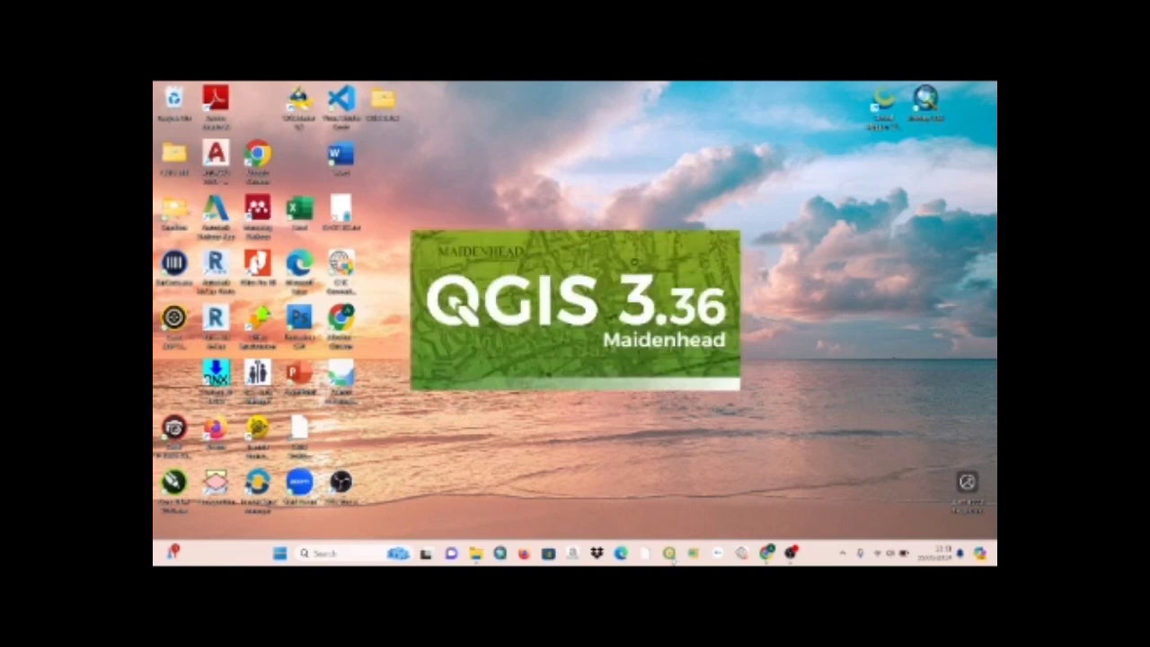
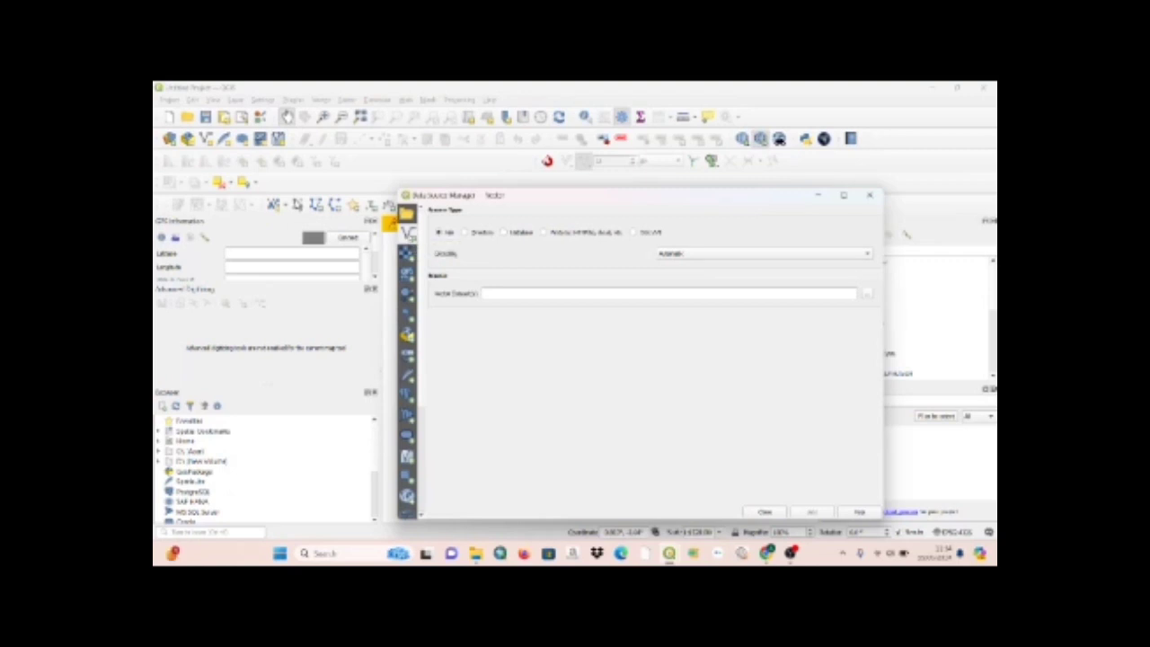
{"action": "left_click", "coordinate": [867, 295]}
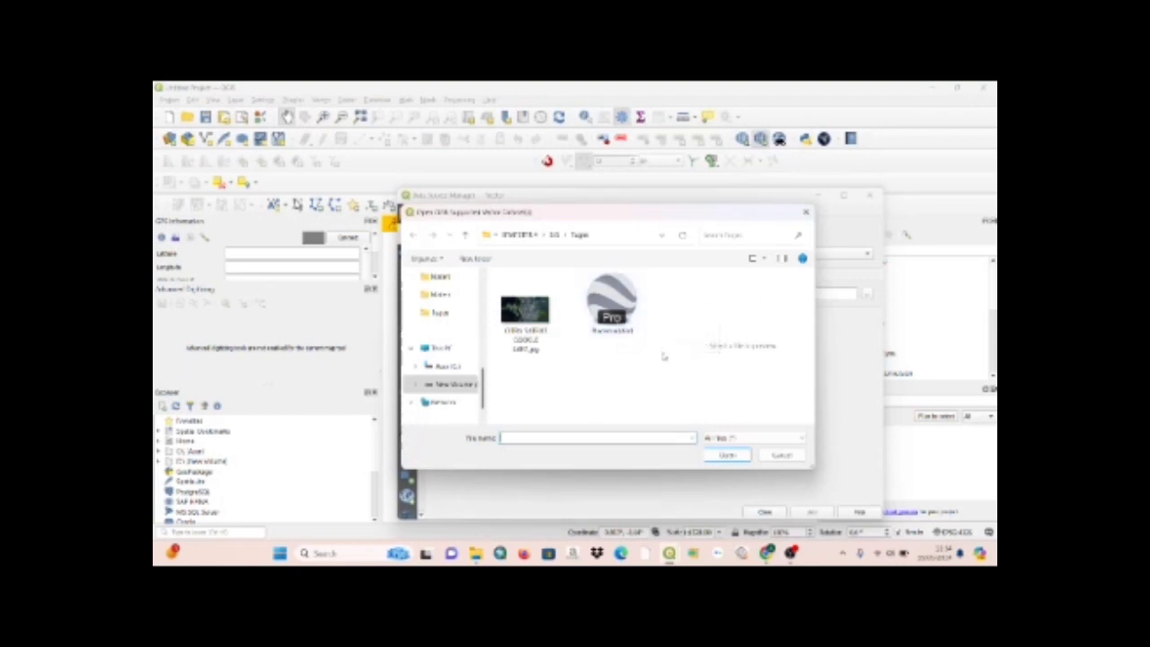
{"action": "left_click", "coordinate": [600, 290]}
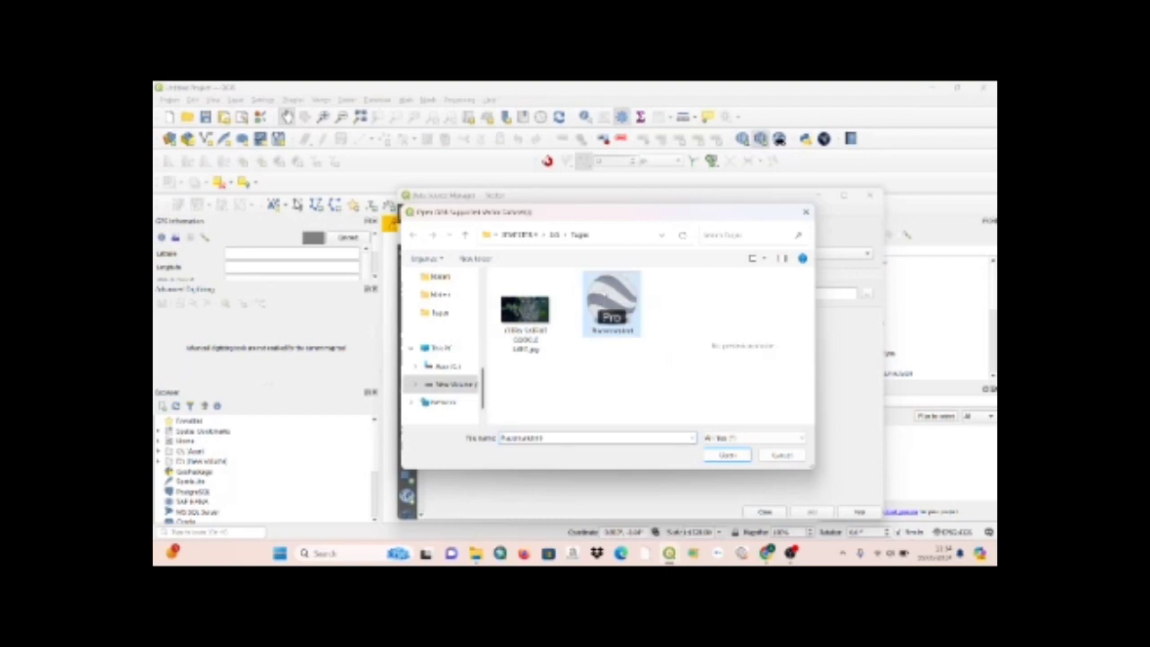
{"action": "left_click", "coordinate": [729, 455]}
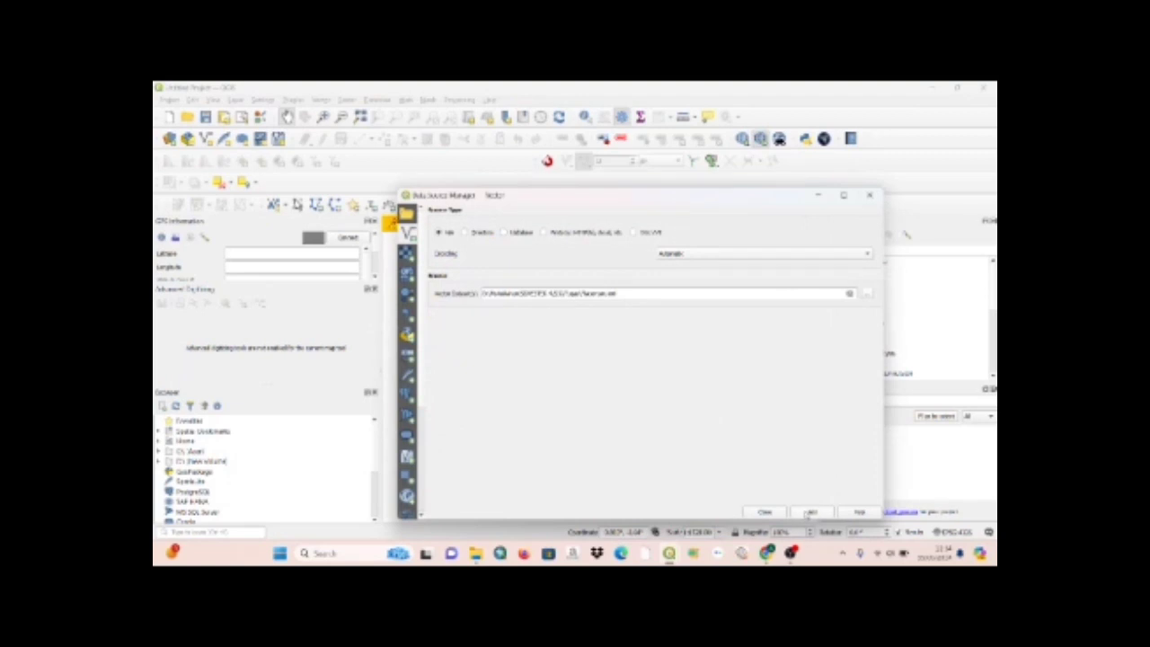
Add the placemark item from the KML as a map layer and close the Data Source Manager.
{"action": "left_click", "coordinate": [808, 512]}
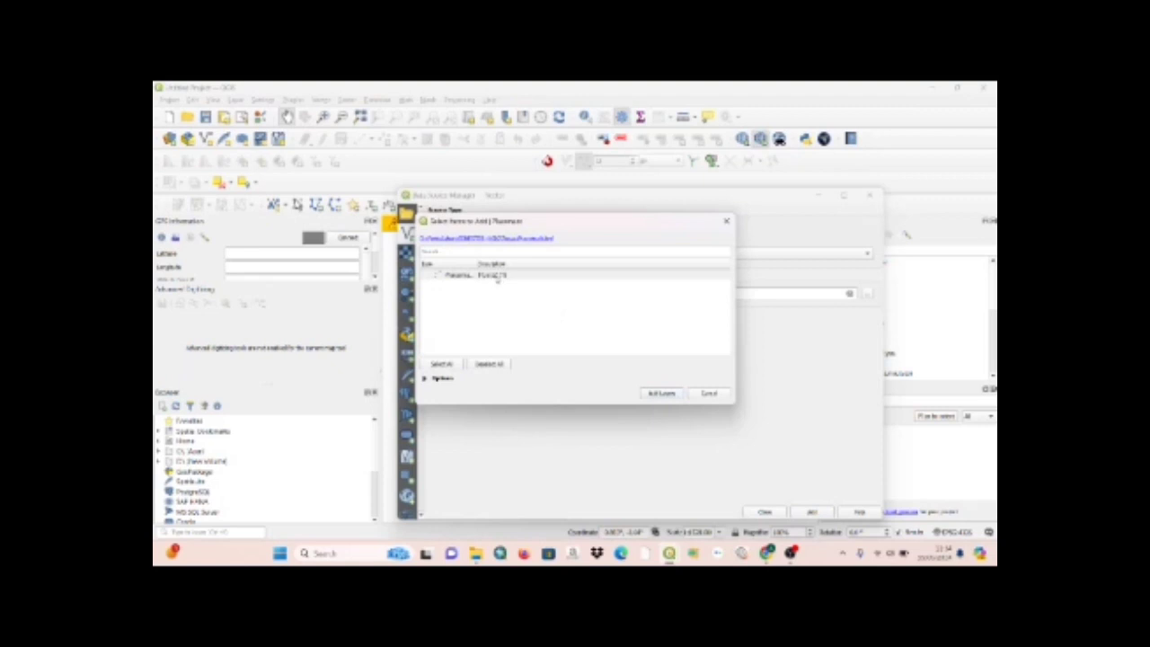
{"action": "left_click", "coordinate": [495, 275]}
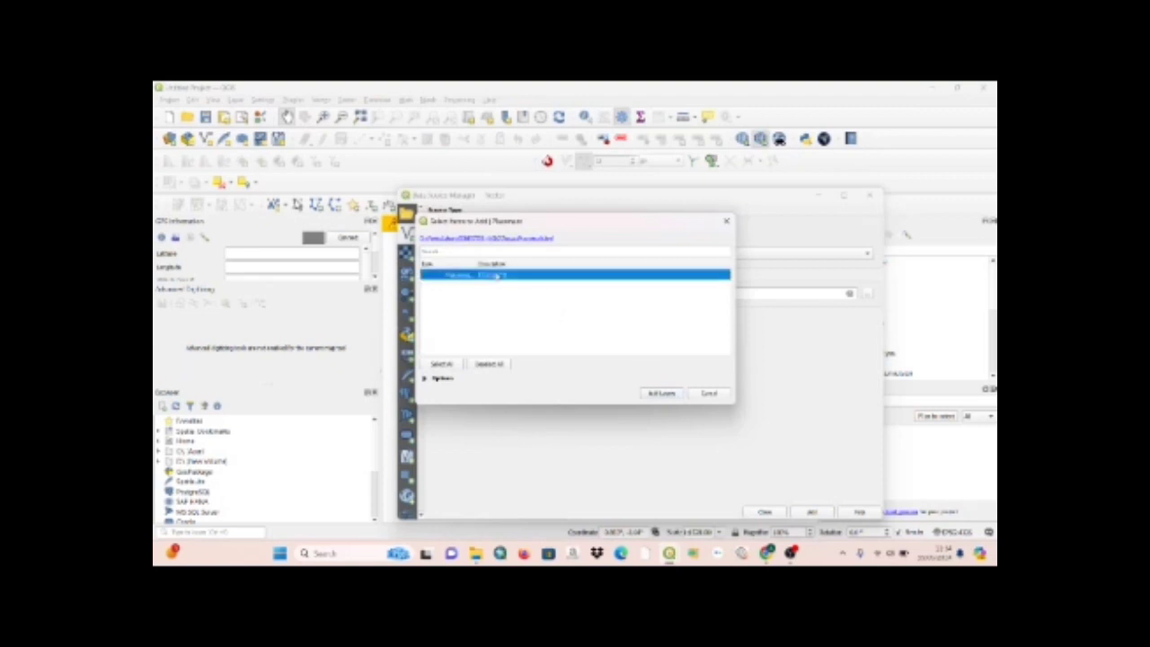
{"action": "left_click", "coordinate": [663, 394]}
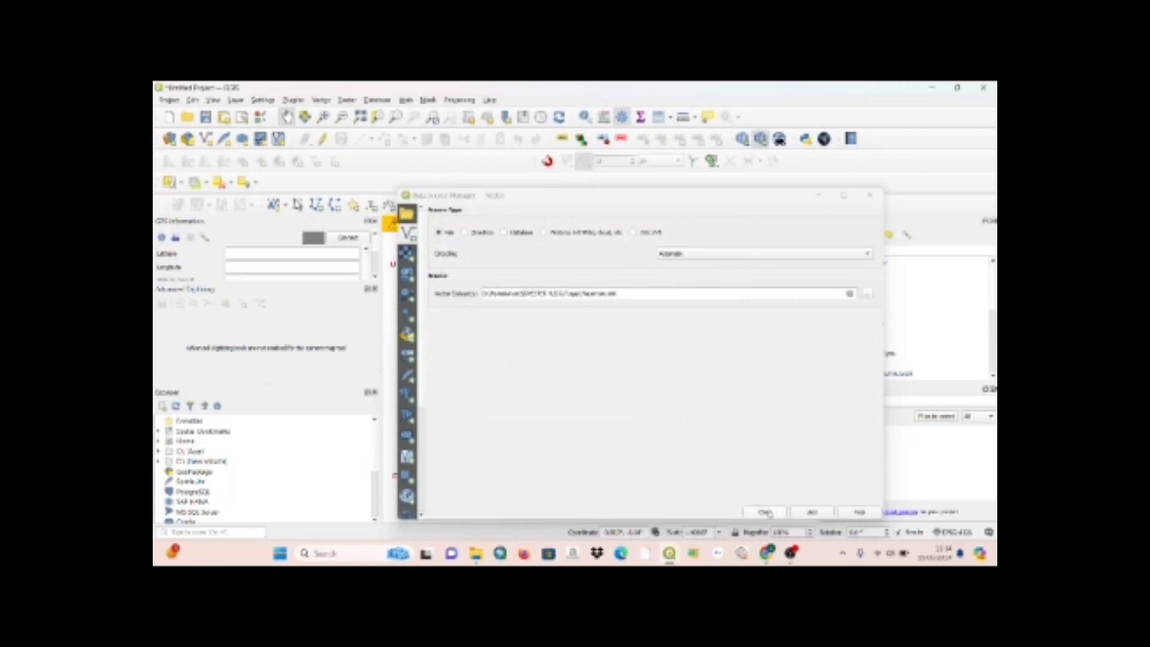
{"action": "left_click", "coordinate": [765, 512]}
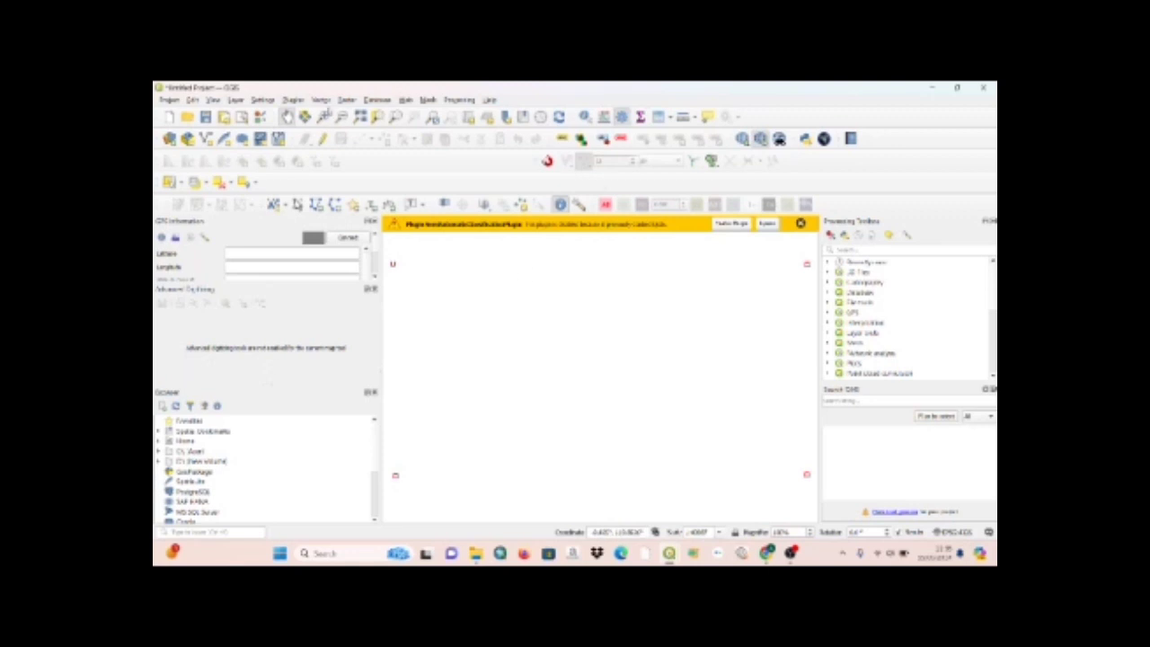
Check the raster tools and the plugin list for the Freehand Raster Georeferencer plugin.
{"action": "left_click", "coordinate": [347, 100]}
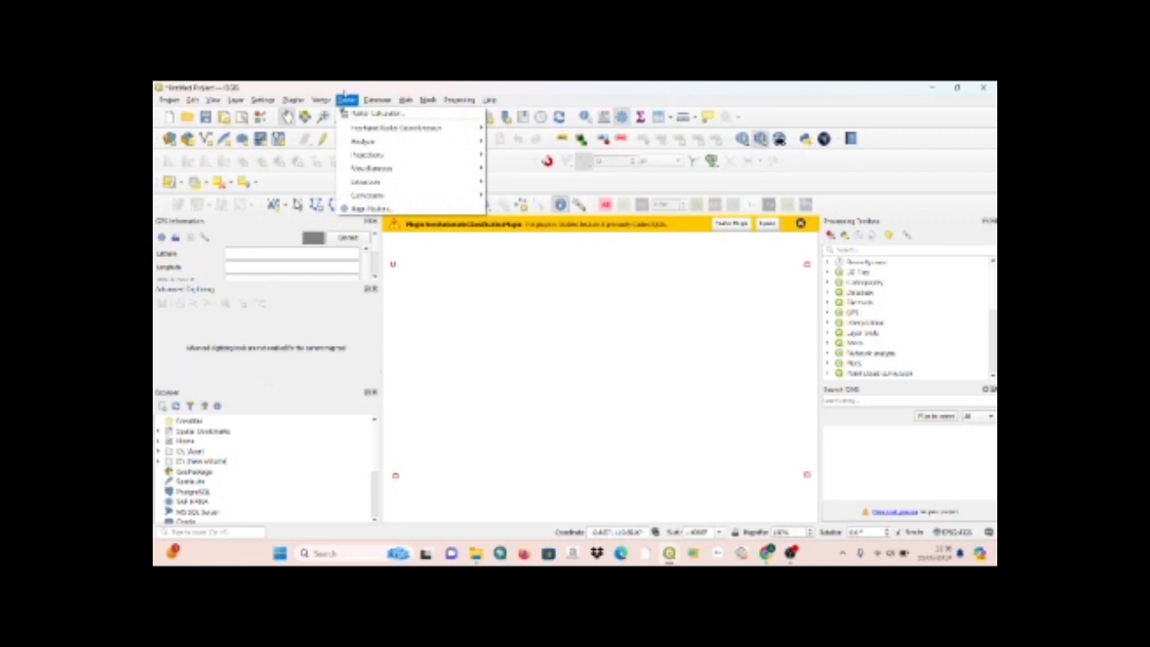
{"action": "mouse_move", "coordinate": [429, 131]}
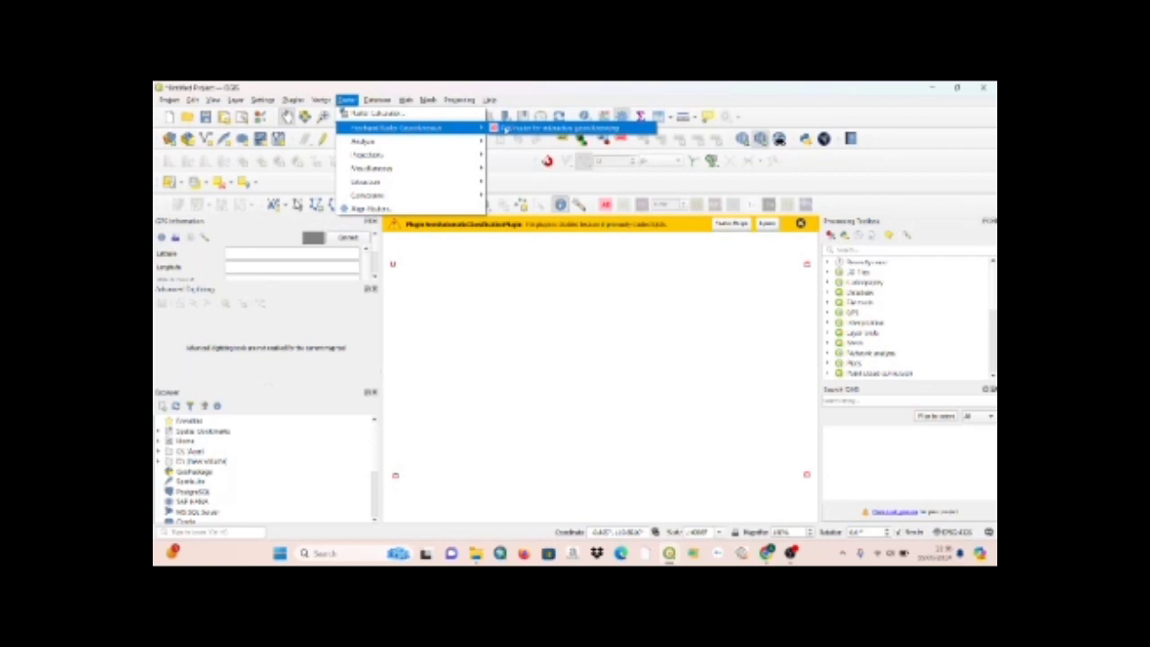
{"action": "left_click", "coordinate": [302, 113]}
{"action": "left_click", "coordinate": [294, 99]}
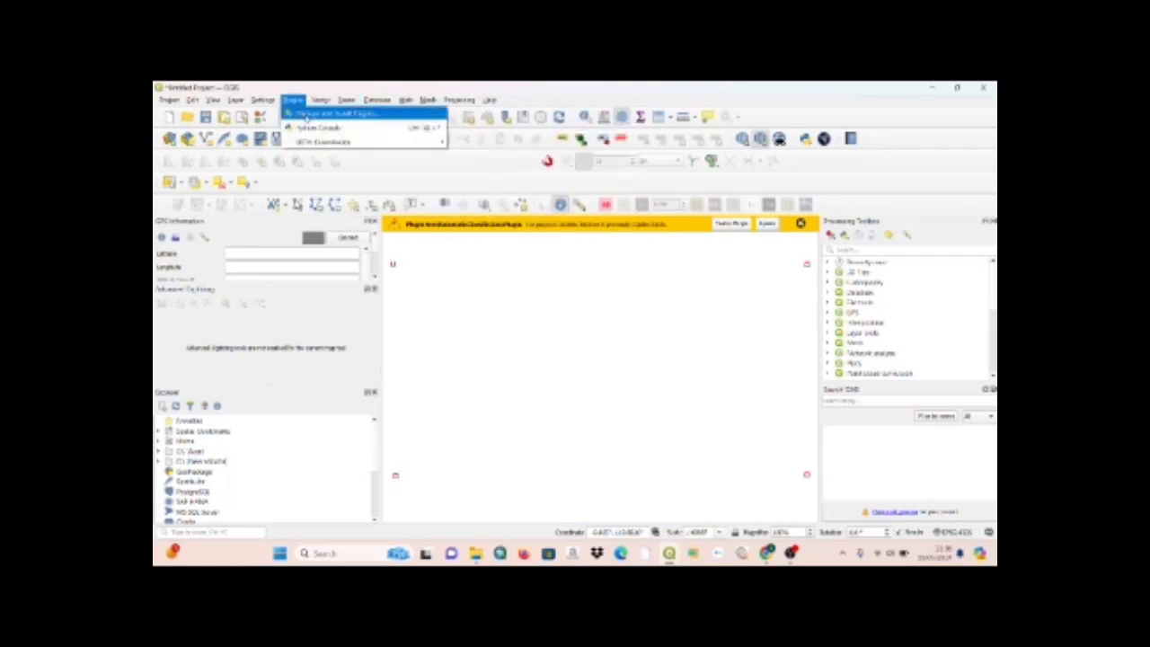
{"action": "left_click", "coordinate": [362, 116]}
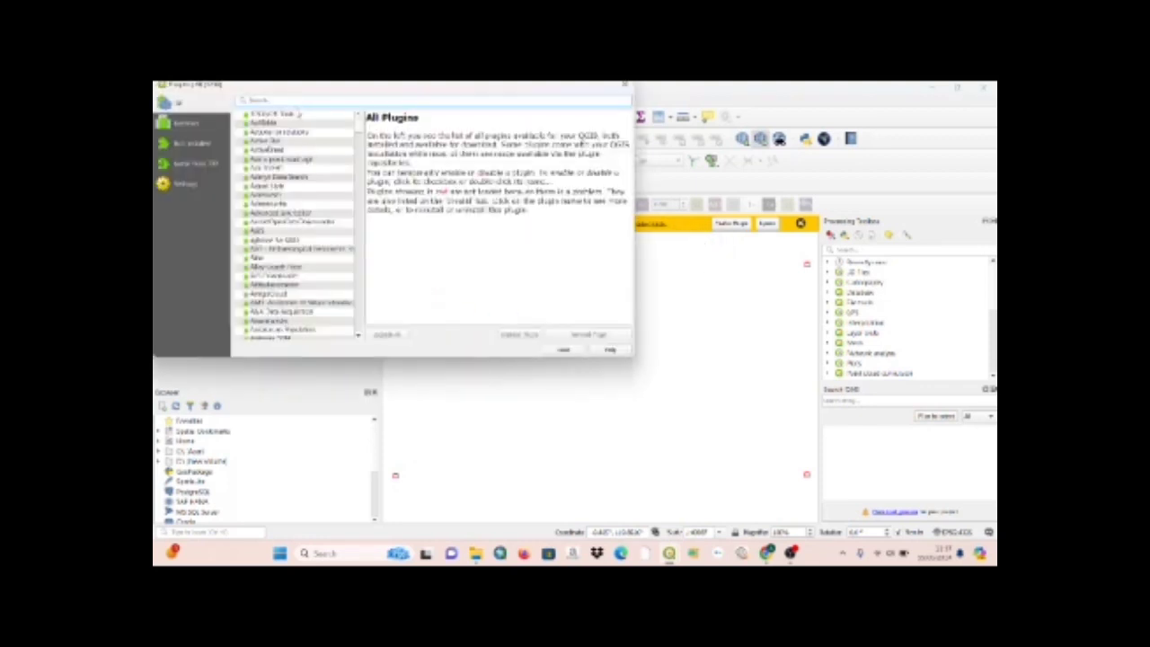
{"action": "type", "text": "q"}
{"action": "key", "text": "BackSpace"}
{"action": "scroll", "coordinate": [355, 131], "scroll_direction": "down", "scroll_amount": 15}
{"action": "scroll", "coordinate": [356, 224], "scroll_direction": "down", "scroll_amount": 10}
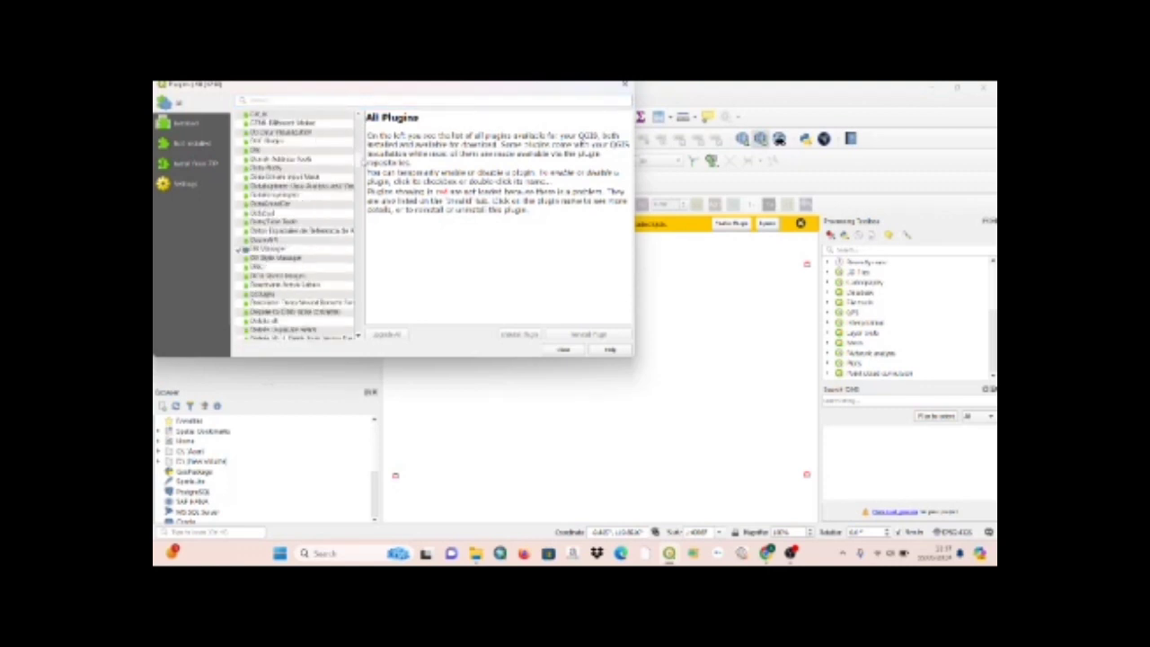
{"action": "scroll", "coordinate": [296, 225], "scroll_direction": "down", "scroll_amount": 15}
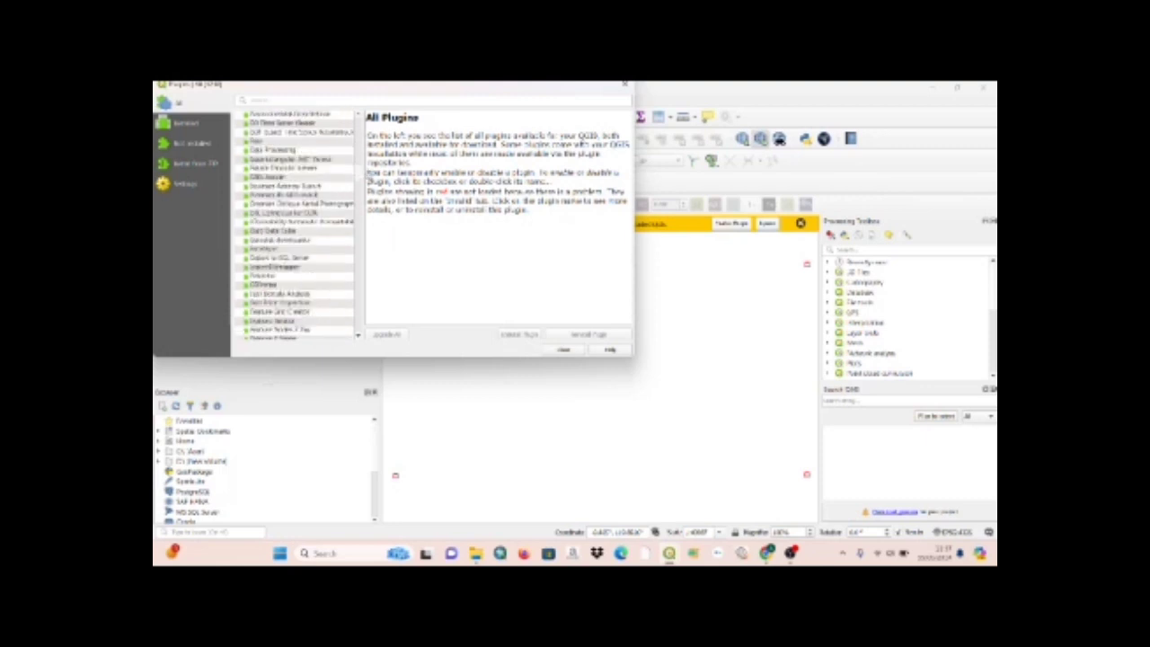
{"action": "scroll", "coordinate": [297, 224], "scroll_direction": "down", "scroll_amount": 5}
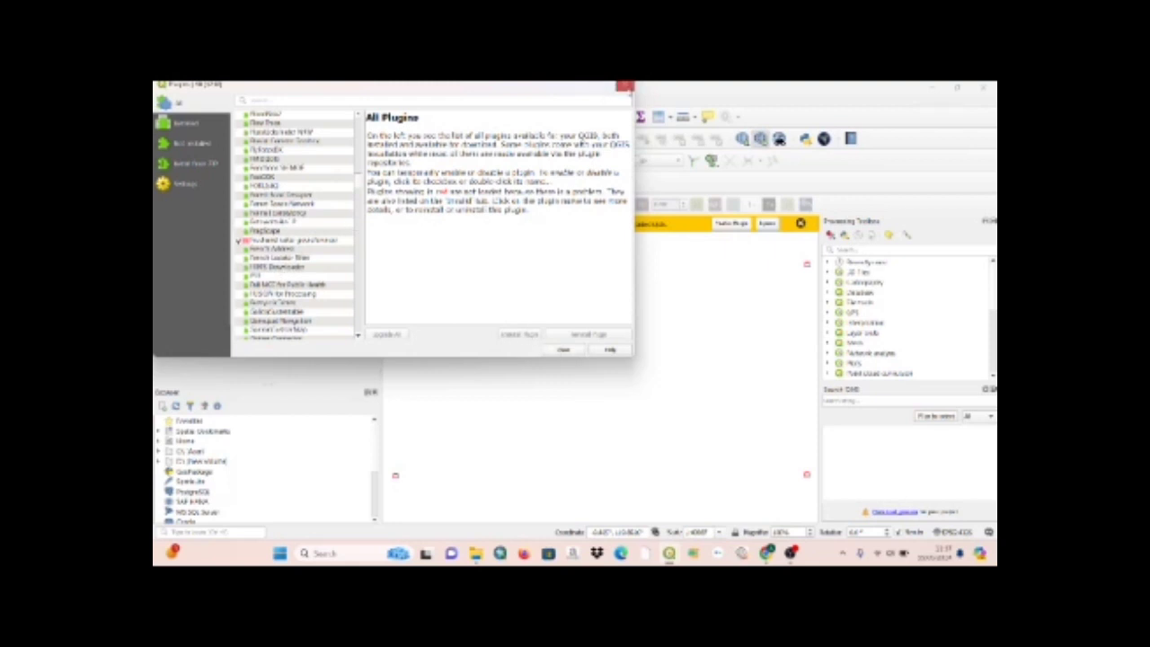
{"action": "left_click", "coordinate": [625, 85]}
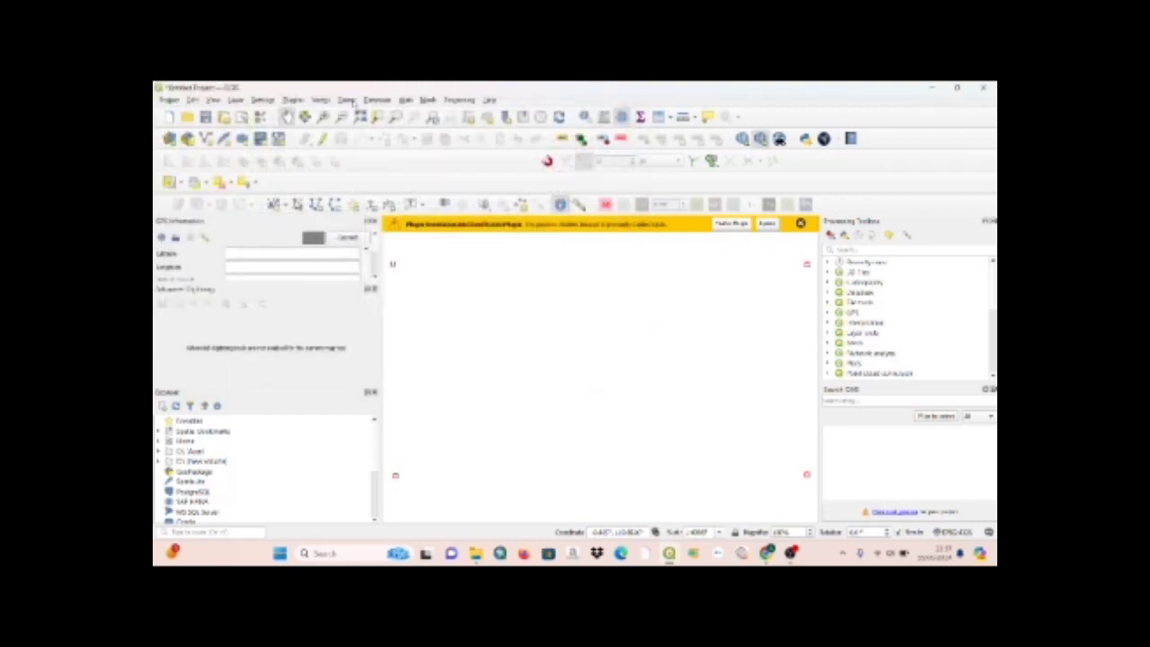
Start adding a raster for interactive georeferencing with Freehand Raster Georeferencer and browse for its image file.
{"action": "left_click", "coordinate": [348, 101]}
{"action": "mouse_move", "coordinate": [376, 129]}
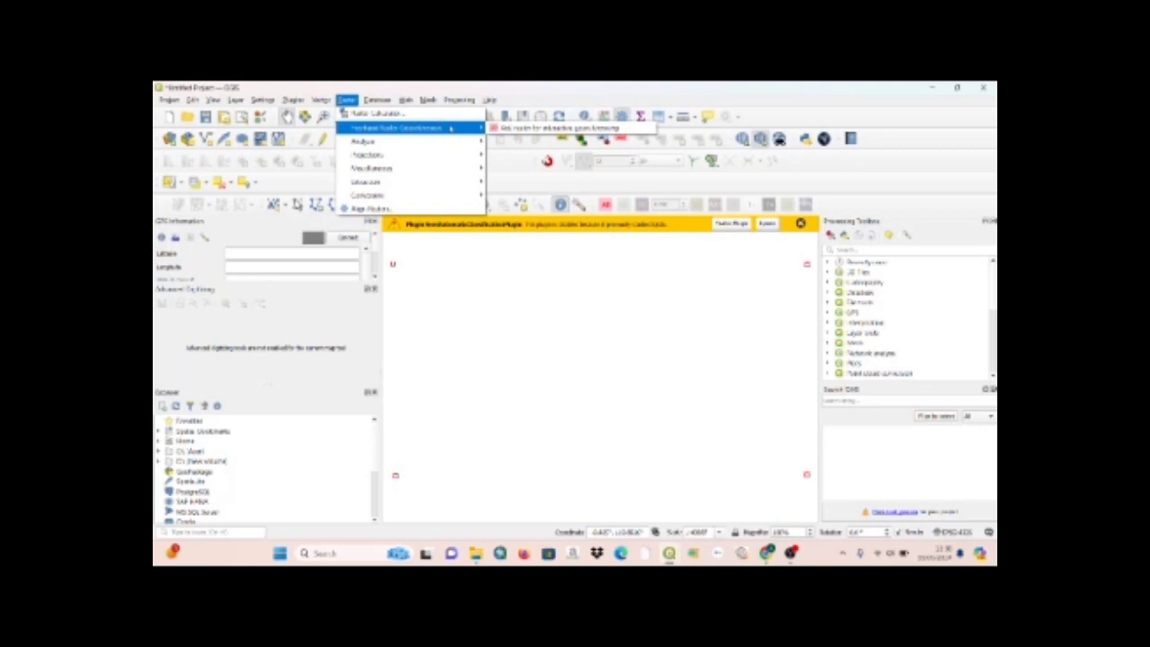
{"action": "left_click", "coordinate": [526, 127]}
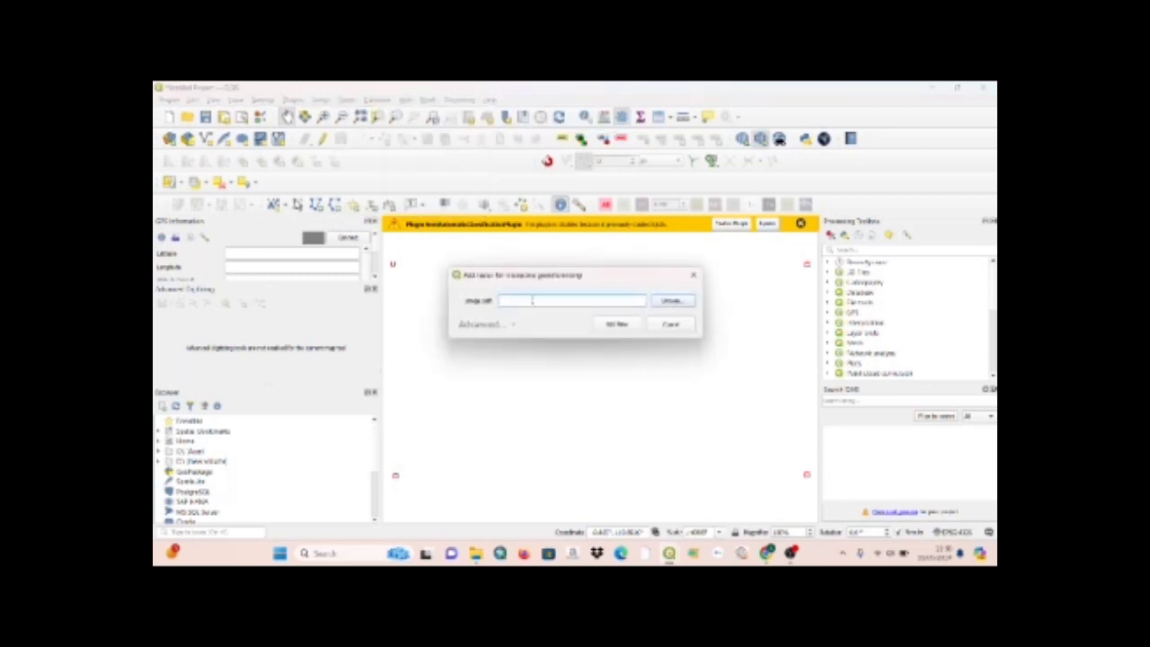
{"action": "type", "text": "a"}
{"action": "left_click", "coordinate": [667, 301]}
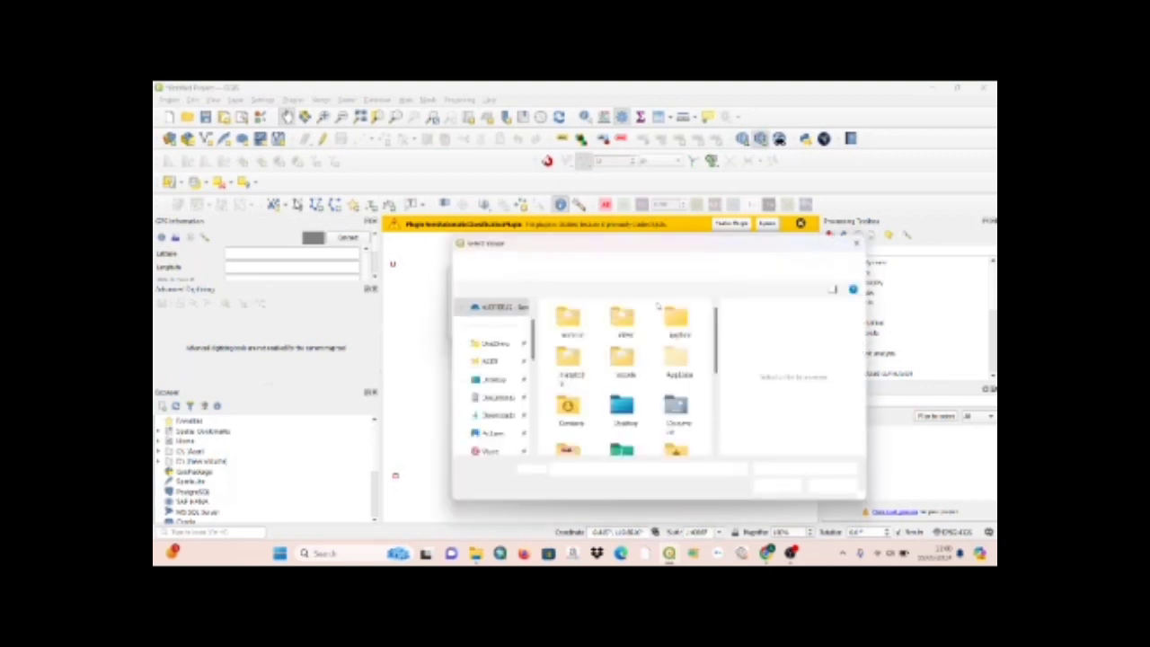
Go to the Perkuliahan > SEMESTER 4 > SIG > Tugas folder on New Volume (D:) in the image selection dialog.
{"action": "scroll", "coordinate": [506, 364], "scroll_direction": "down", "scroll_amount": 3}
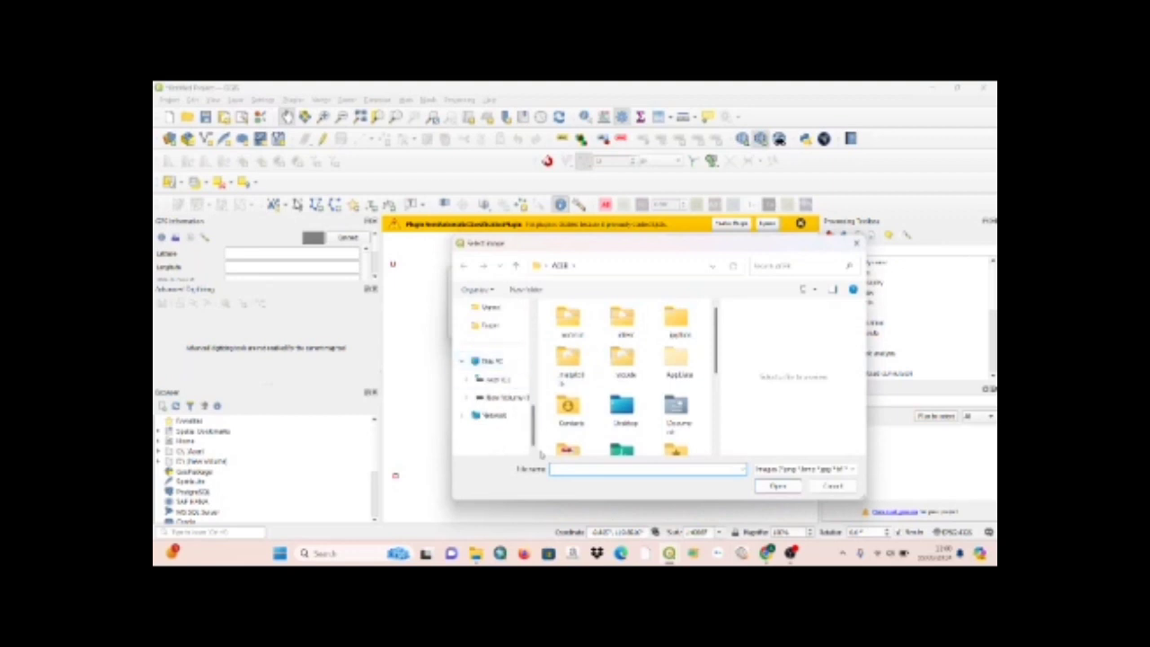
{"action": "left_click", "coordinate": [511, 398]}
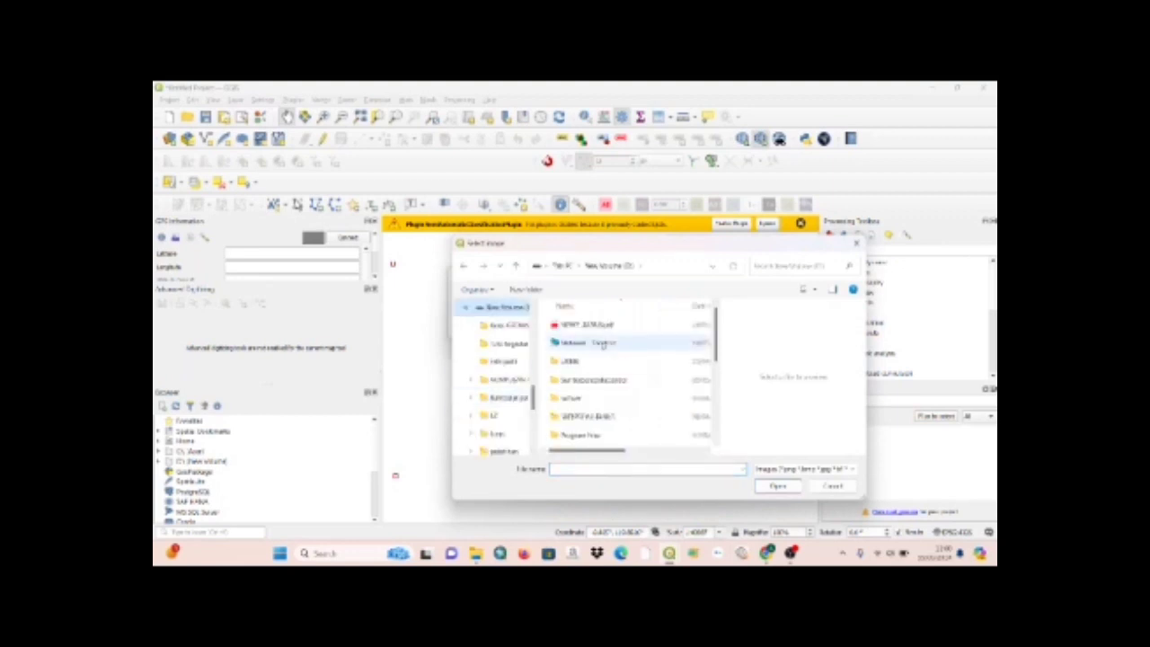
{"action": "scroll", "coordinate": [591, 346], "scroll_direction": "down", "scroll_amount": 3}
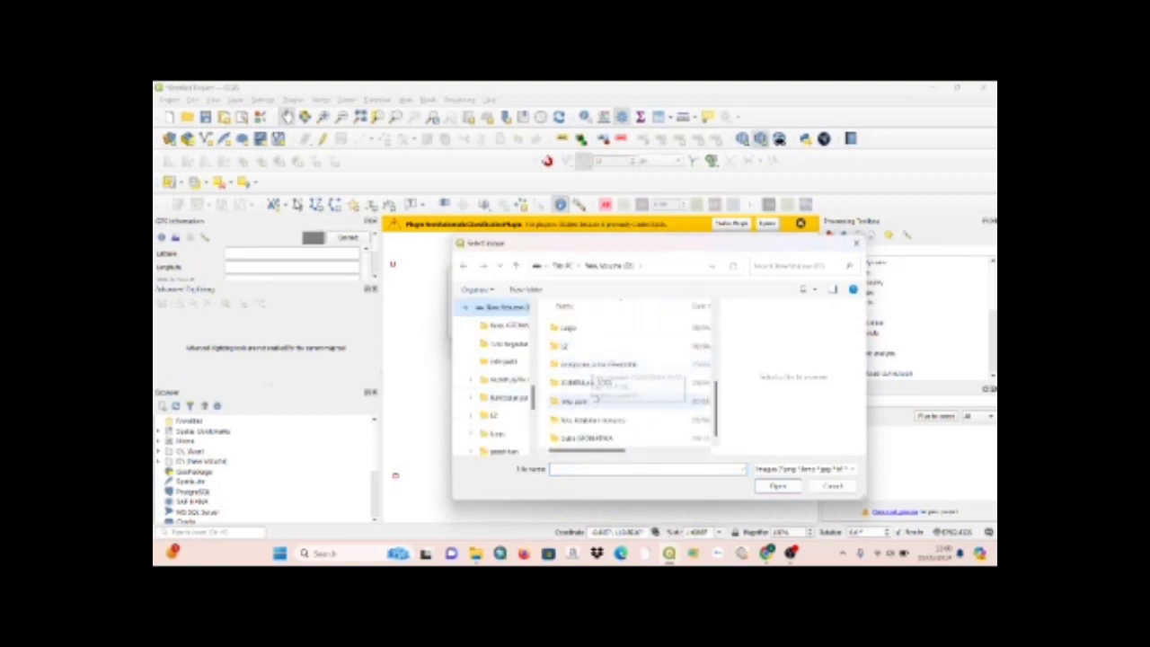
{"action": "scroll", "coordinate": [584, 395], "scroll_direction": "up", "scroll_amount": 3}
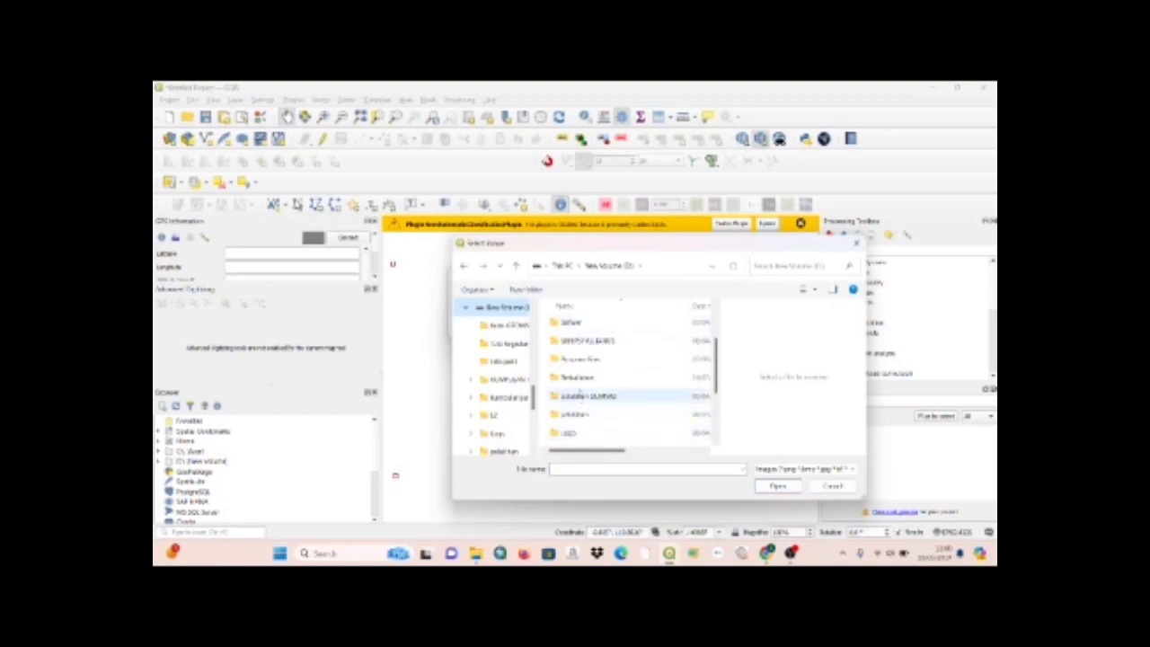
{"action": "double_click", "coordinate": [577, 379]}
{"action": "double_click", "coordinate": [577, 379]}
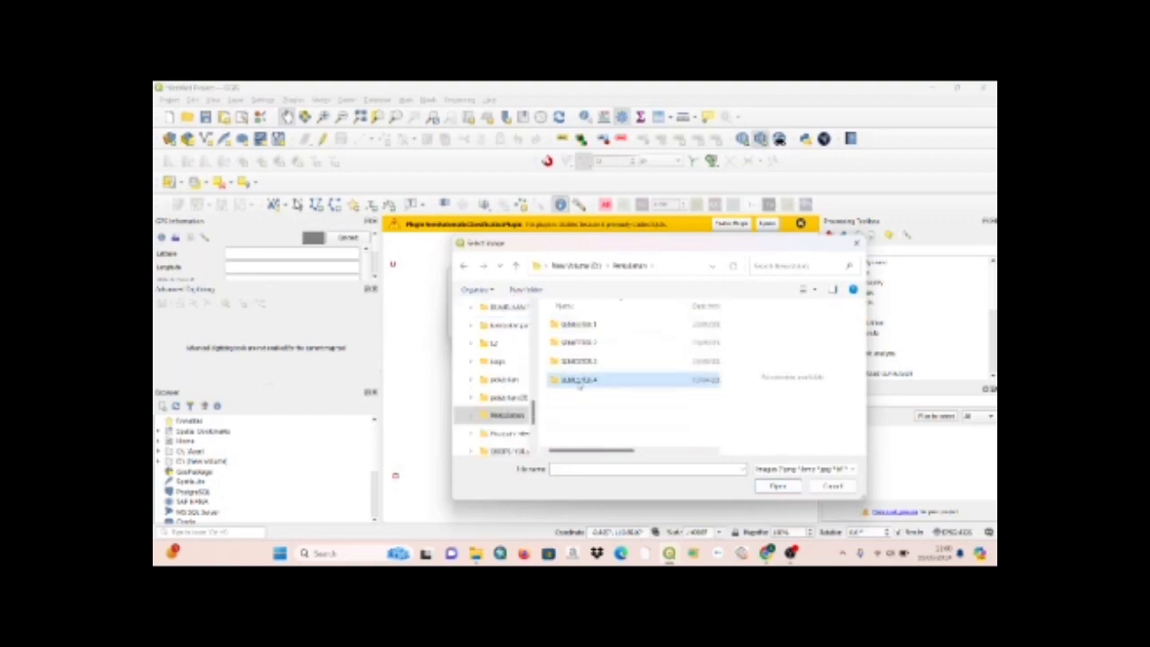
{"action": "scroll", "coordinate": [578, 422], "scroll_direction": "down", "scroll_amount": 3}
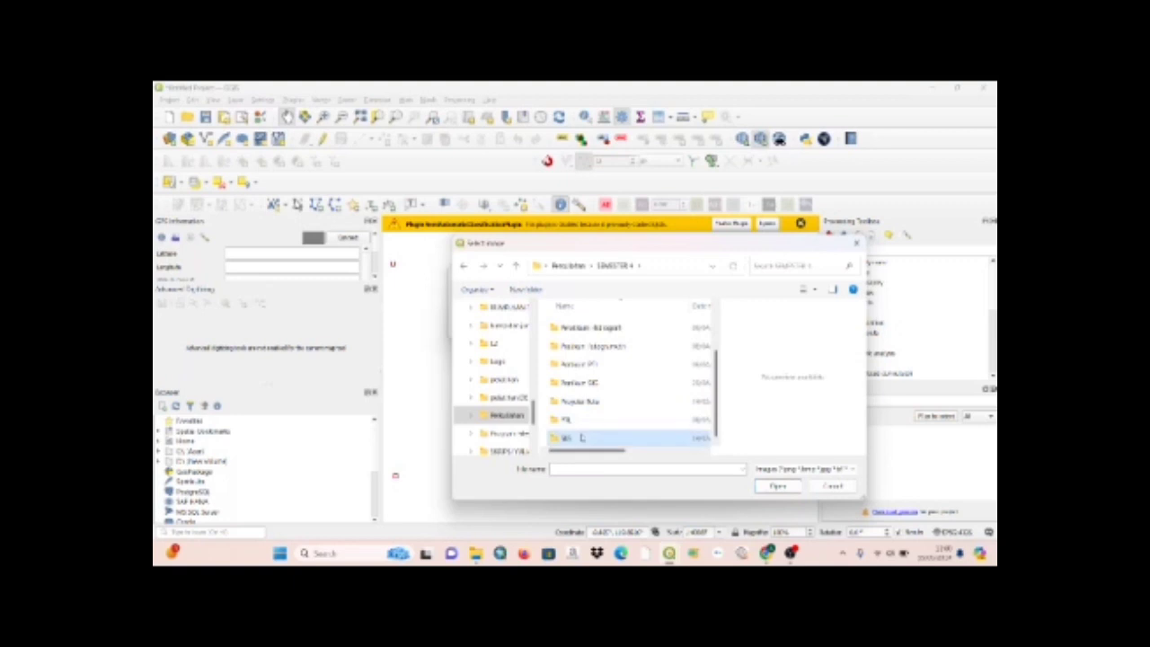
{"action": "double_click", "coordinate": [579, 437]}
{"action": "double_click", "coordinate": [570, 342]}
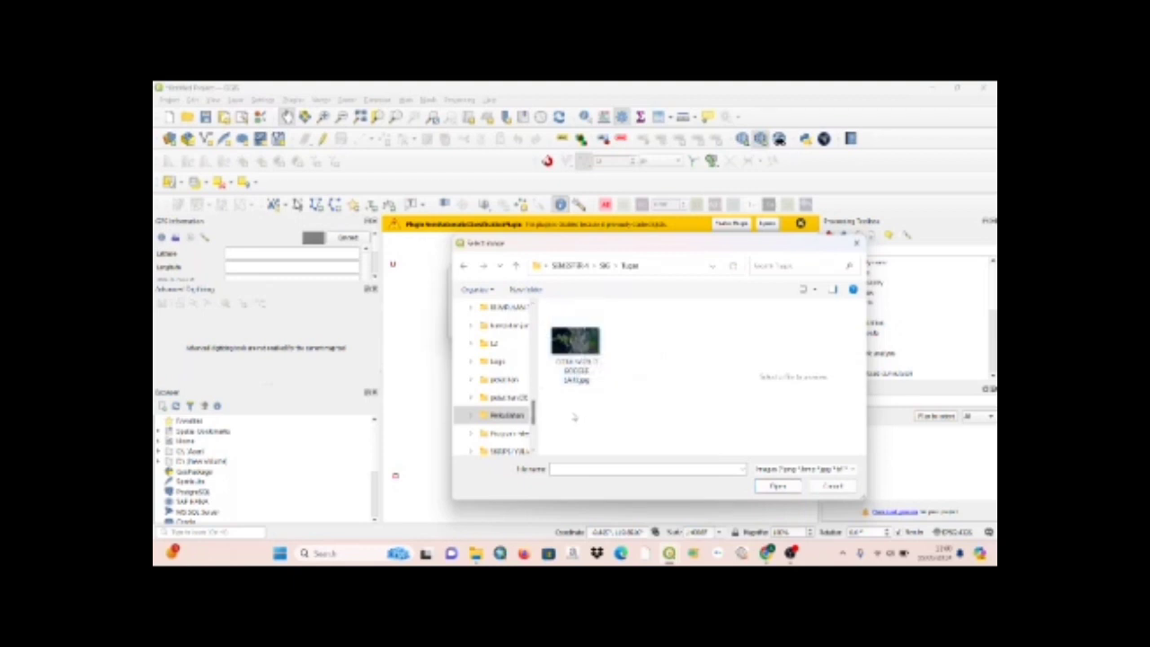
Select CITRA SATELIT GOOGLE EARTH.jpg and add it as a new raster for georeferencing.
{"action": "left_click", "coordinate": [576, 351]}
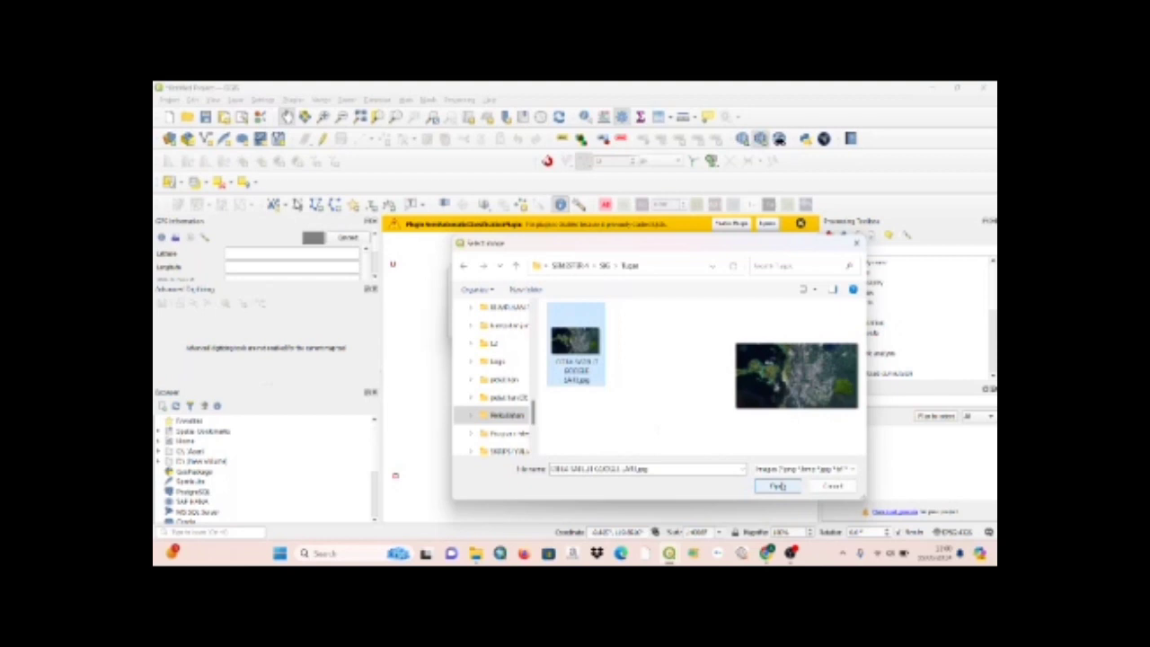
{"action": "left_click", "coordinate": [778, 486]}
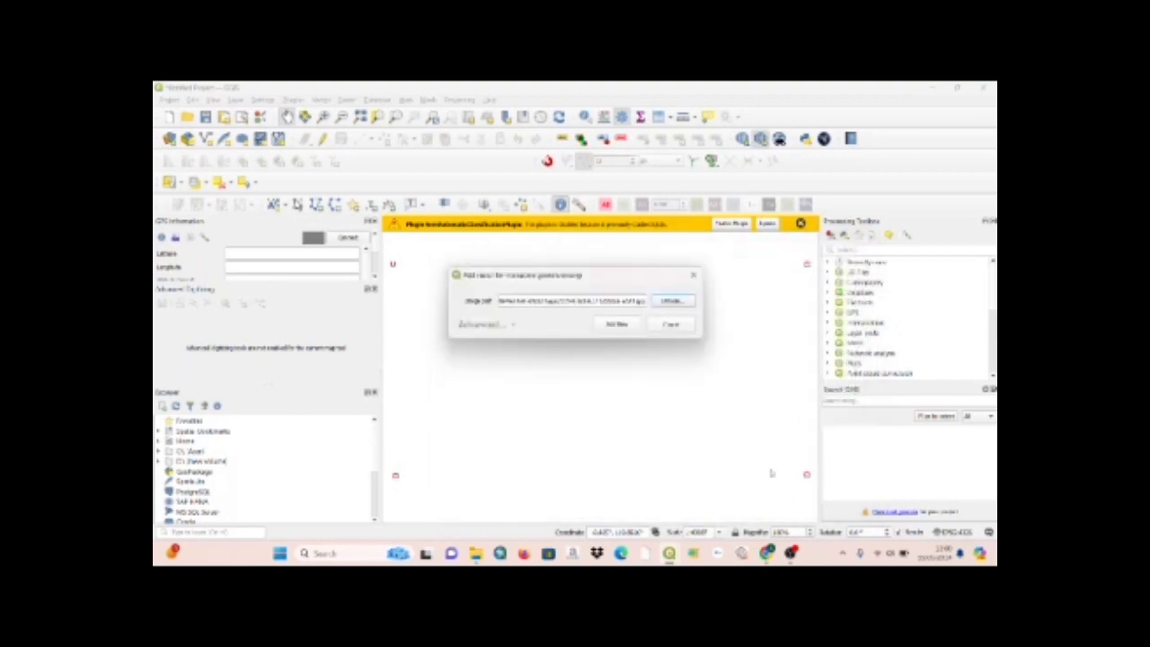
{"action": "left_click", "coordinate": [617, 324]}
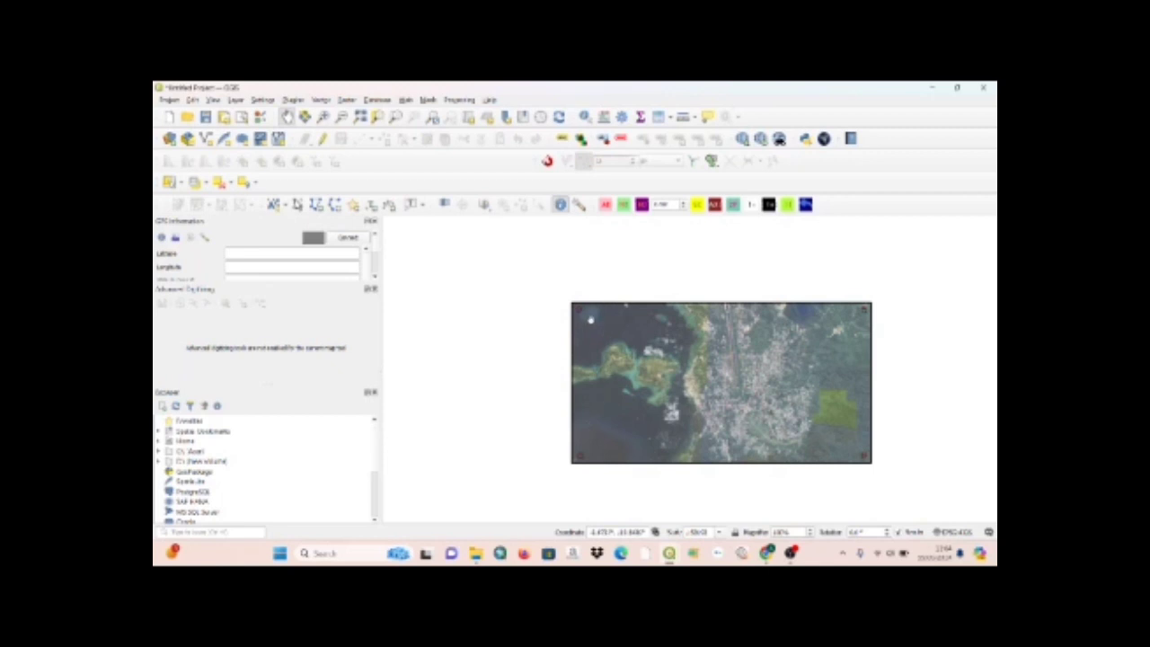
Examine how the satellite image's upper-left corner marker lines up with the KML placemark point.
{"action": "scroll", "coordinate": [590, 314], "scroll_direction": "up", "scroll_amount": 1}
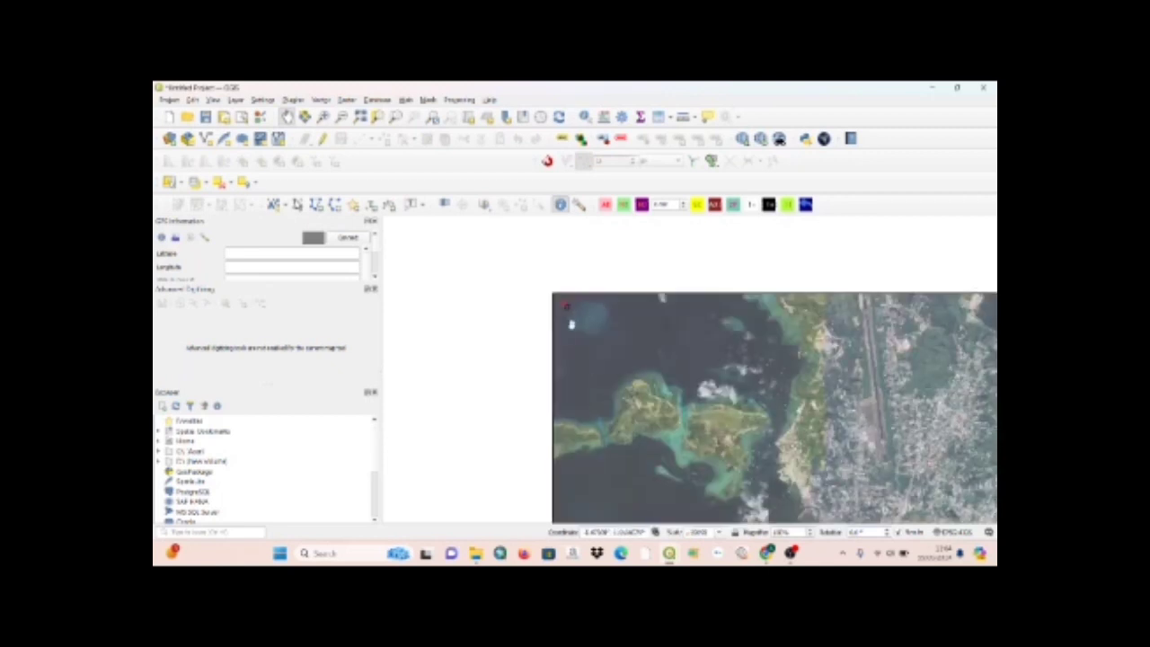
{"action": "scroll", "coordinate": [568, 310], "scroll_direction": "up", "scroll_amount": 1}
{"action": "scroll", "coordinate": [563, 290], "scroll_direction": "up", "scroll_amount": 1}
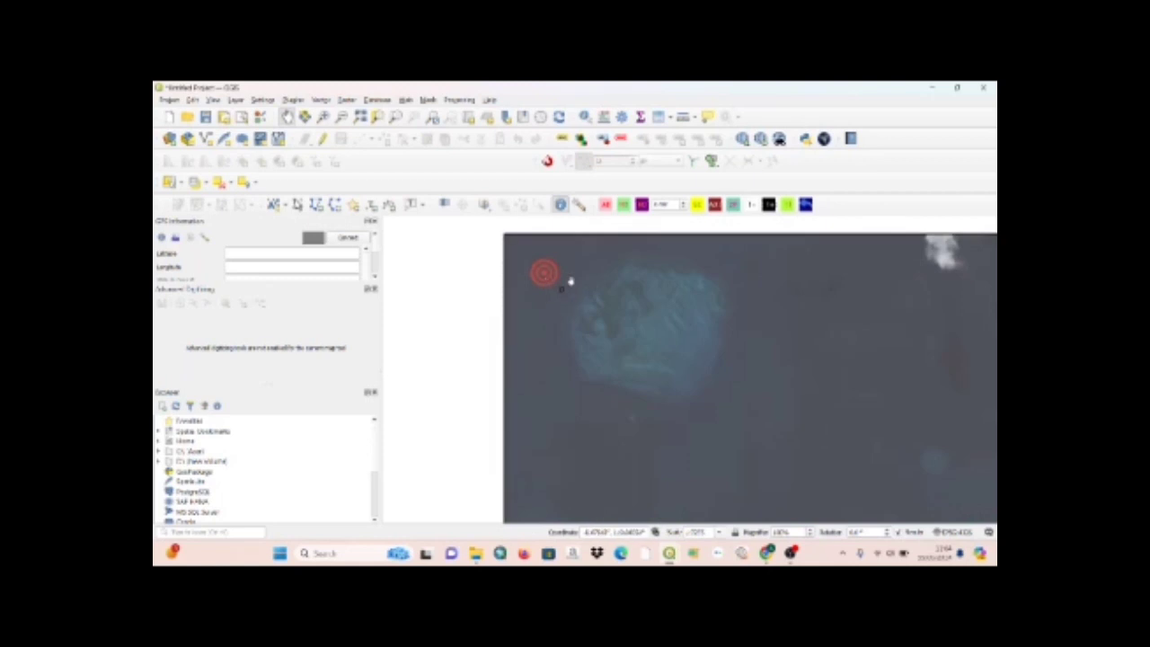
{"action": "scroll", "coordinate": [562, 291], "scroll_direction": "up", "scroll_amount": 1}
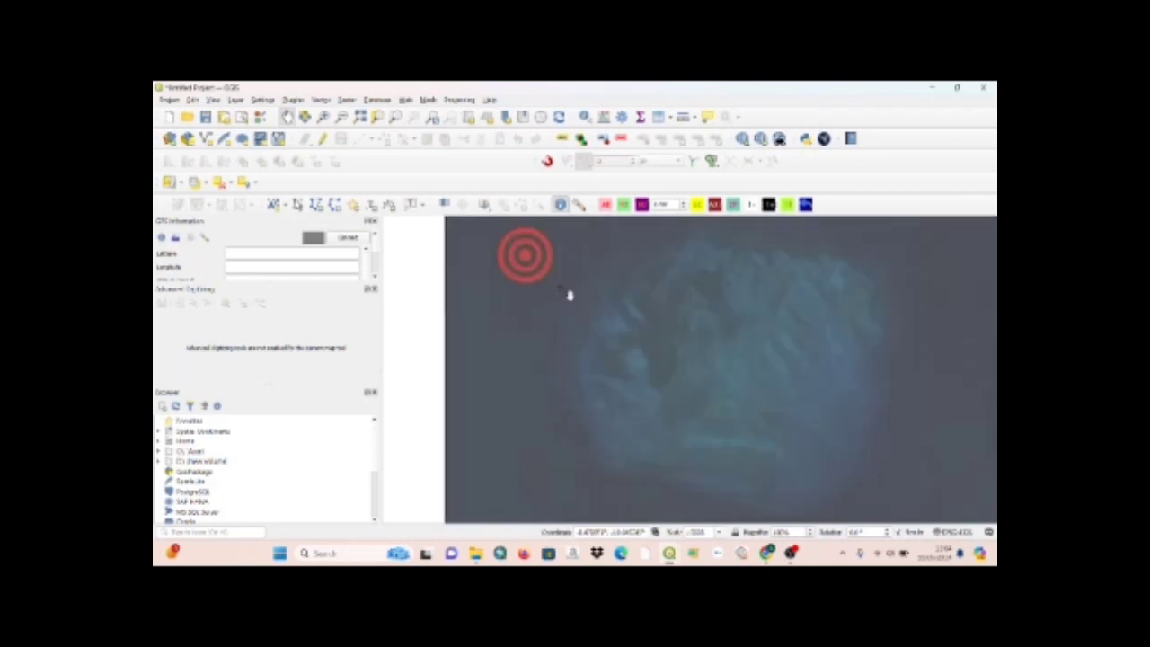
{"action": "scroll", "coordinate": [570, 297], "scroll_direction": "up", "scroll_amount": 1}
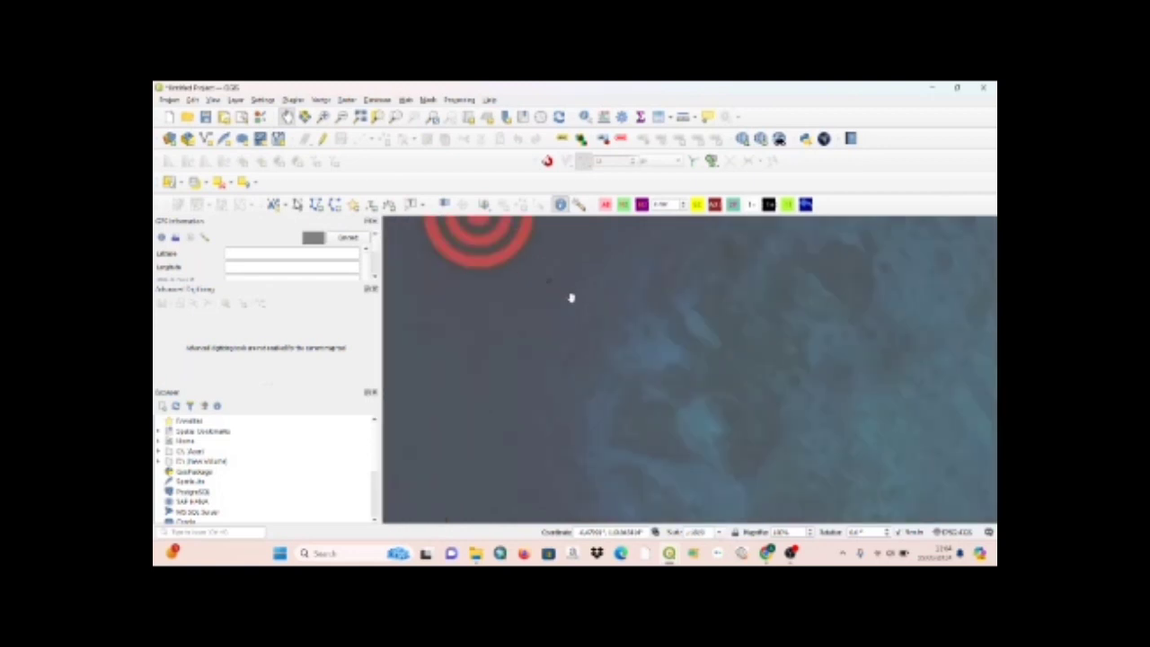
{"action": "scroll", "coordinate": [567, 279], "scroll_direction": "down", "scroll_amount": 2}
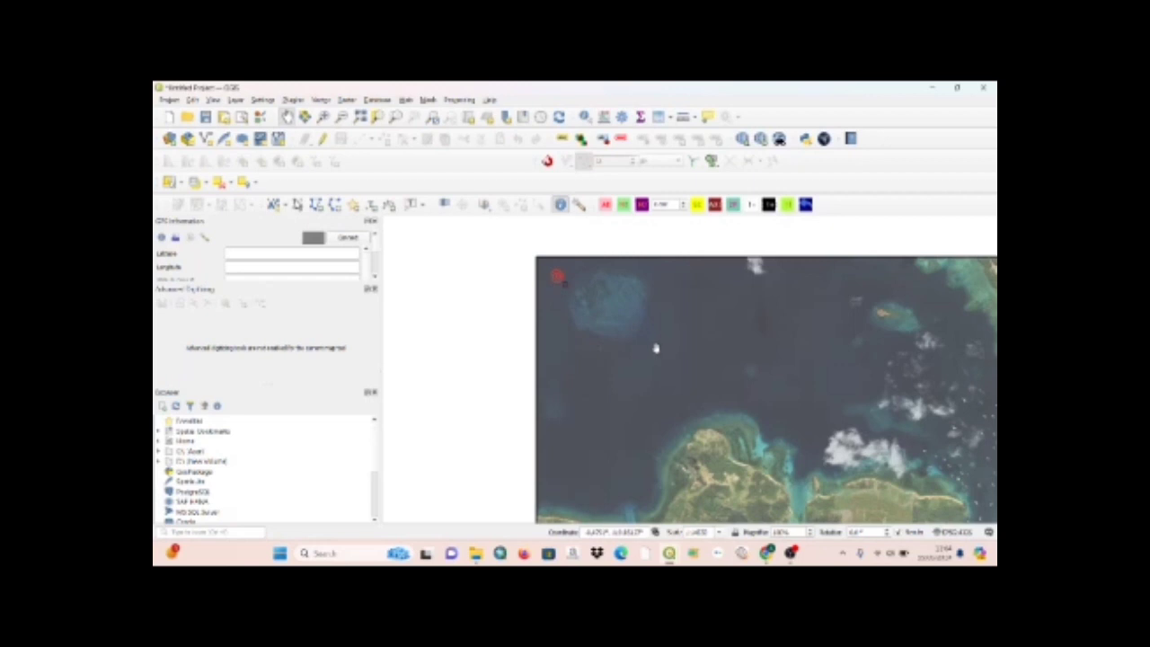
{"action": "left_click_drag", "start_coordinate": [656, 348], "coordinate": [603, 334]}
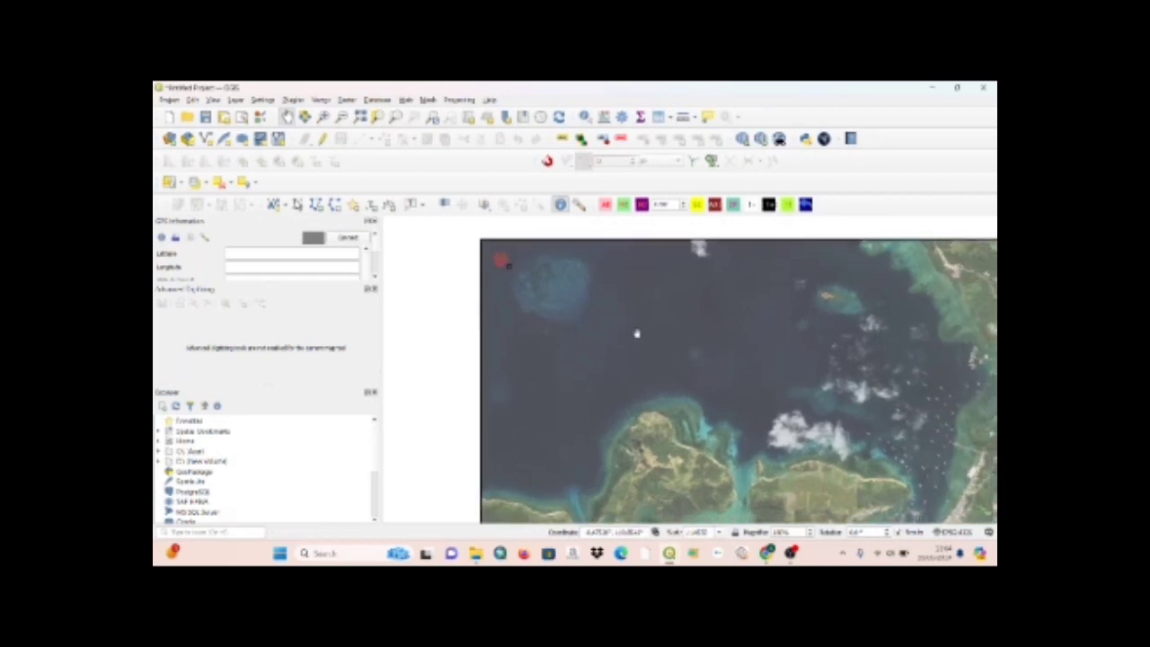
{"action": "scroll", "coordinate": [650, 329], "scroll_direction": "down", "scroll_amount": 5}
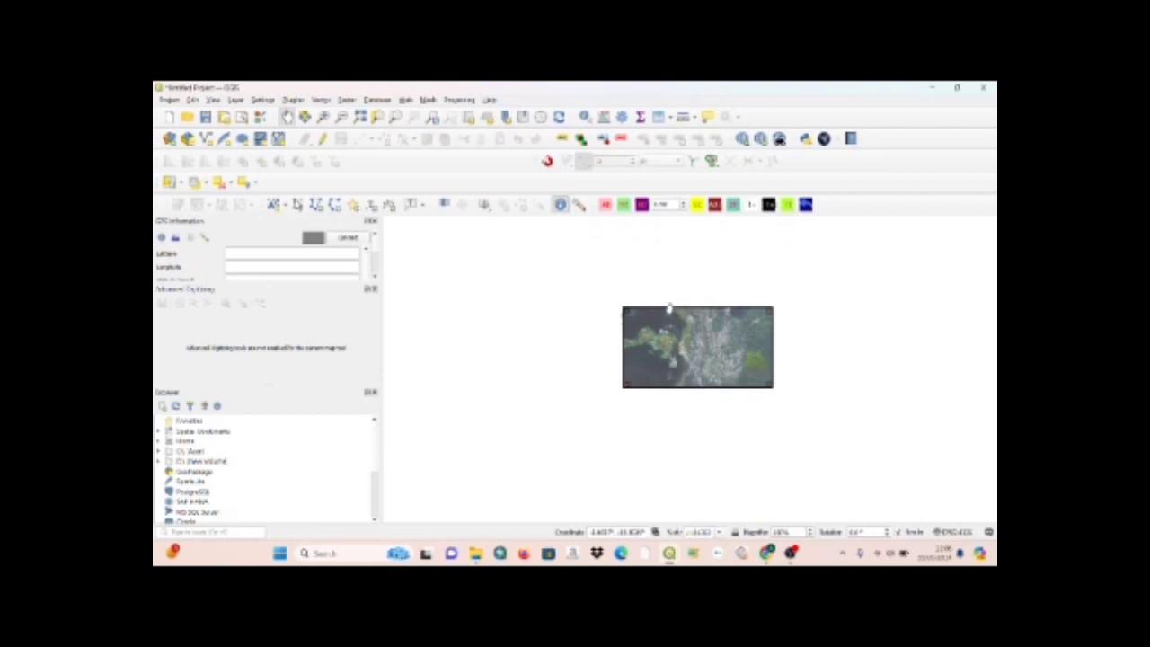
{"action": "scroll", "coordinate": [669, 308], "scroll_direction": "up", "scroll_amount": 1}
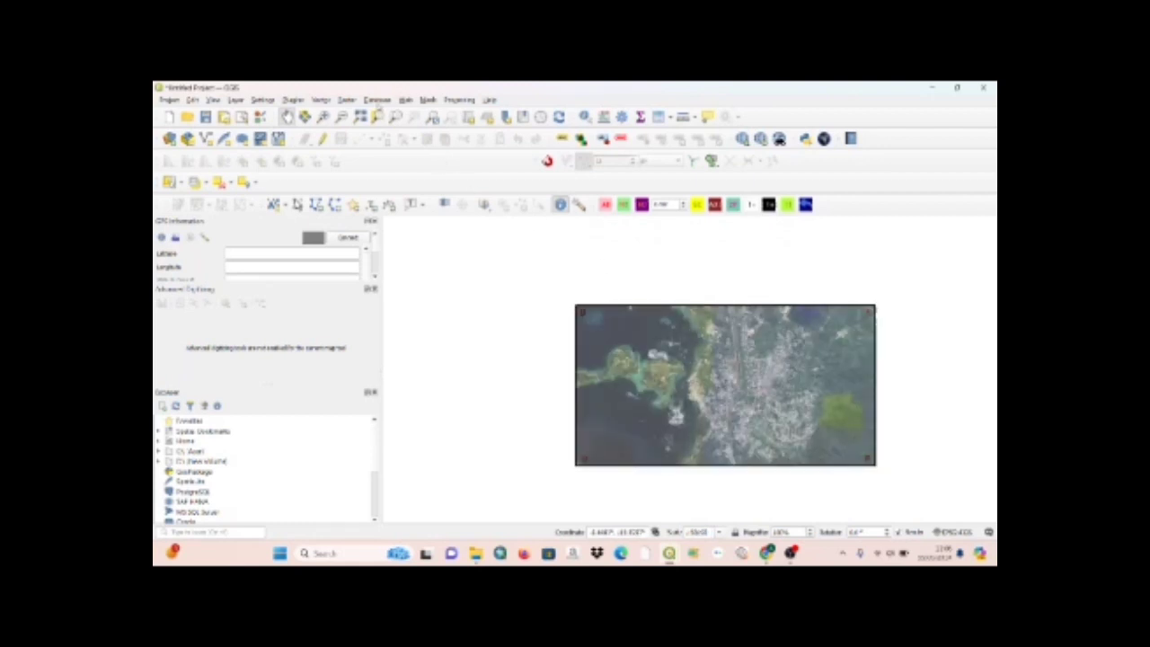
{"action": "left_click", "coordinate": [346, 101]}
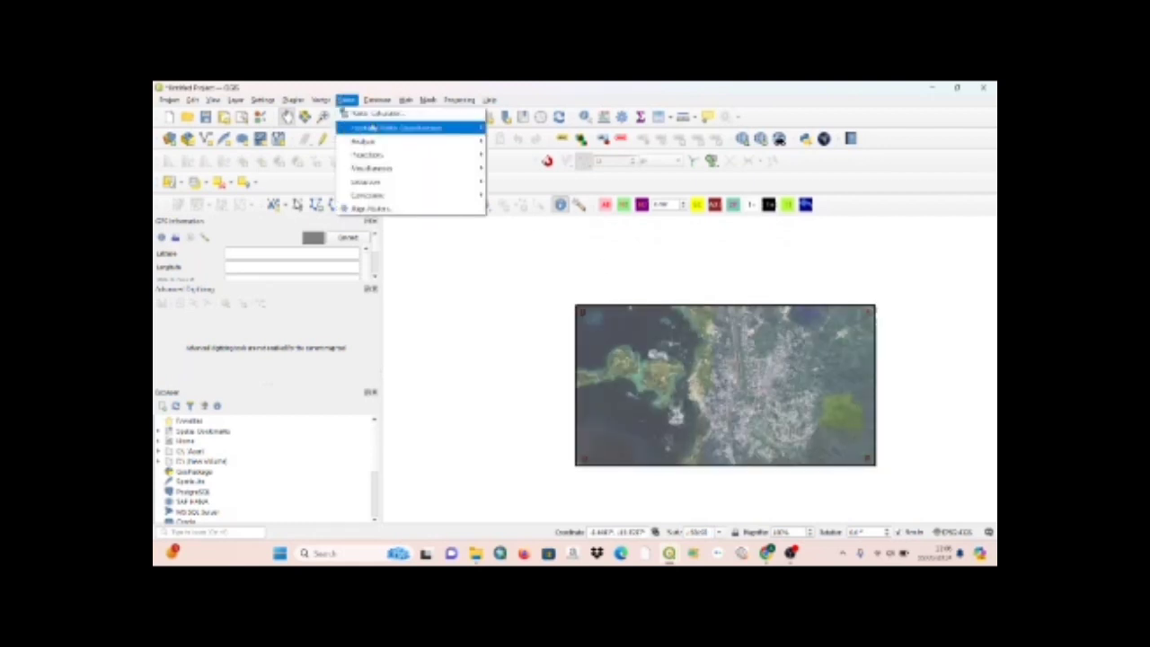
{"action": "mouse_move", "coordinate": [373, 128]}
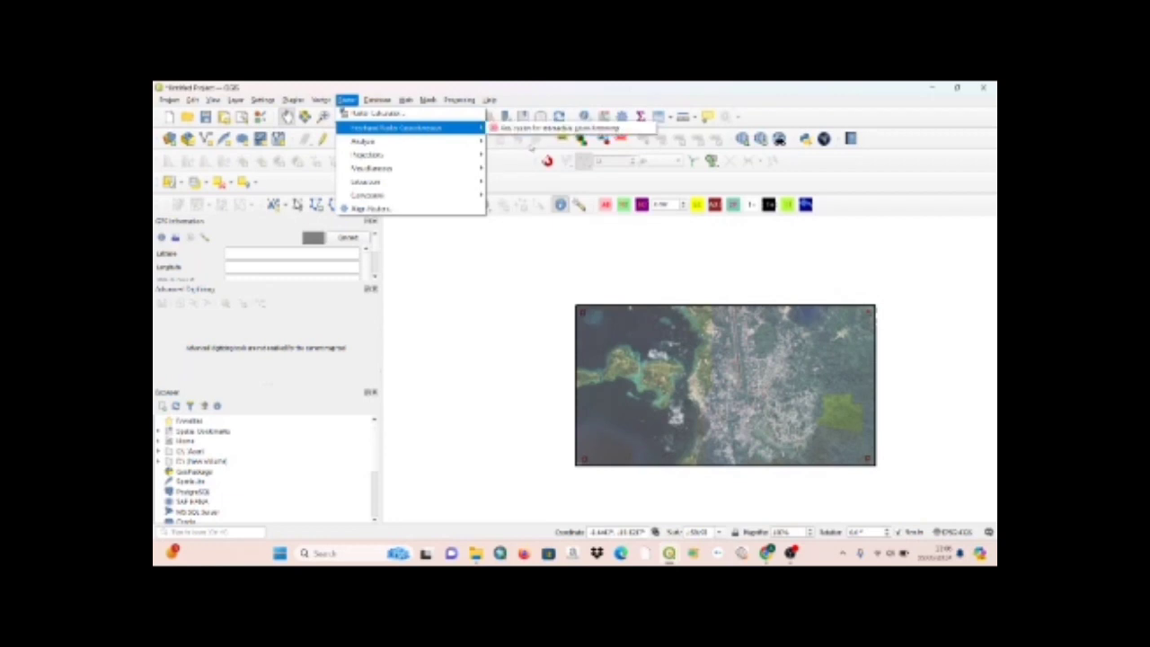
{"action": "left_click", "coordinate": [835, 184]}
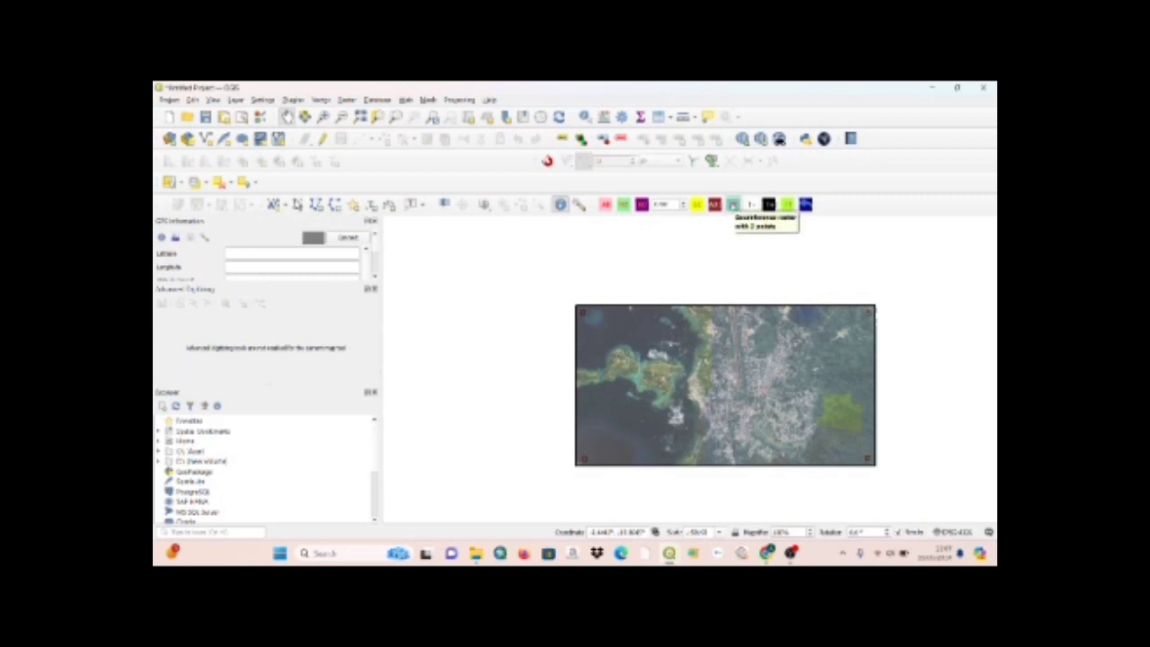
Use Georeference raster with 2 points to match the centre of the upper-left target marker to its KML placemark point.
{"action": "left_click", "coordinate": [733, 205]}
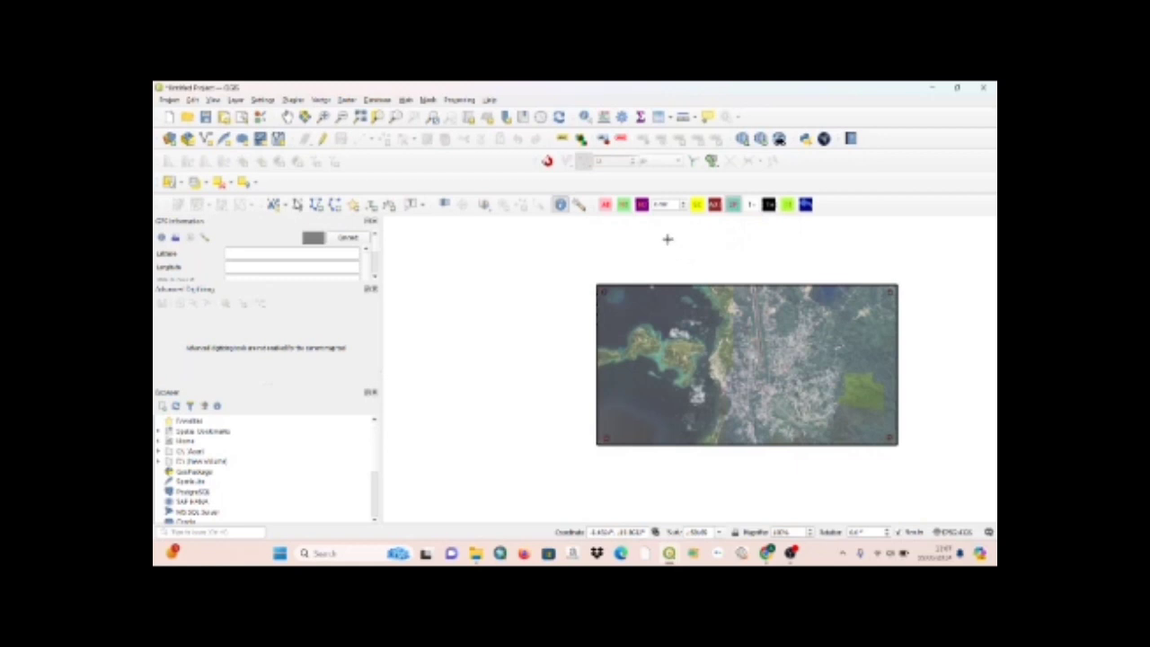
{"action": "scroll", "coordinate": [608, 292], "scroll_direction": "up", "scroll_amount": 2}
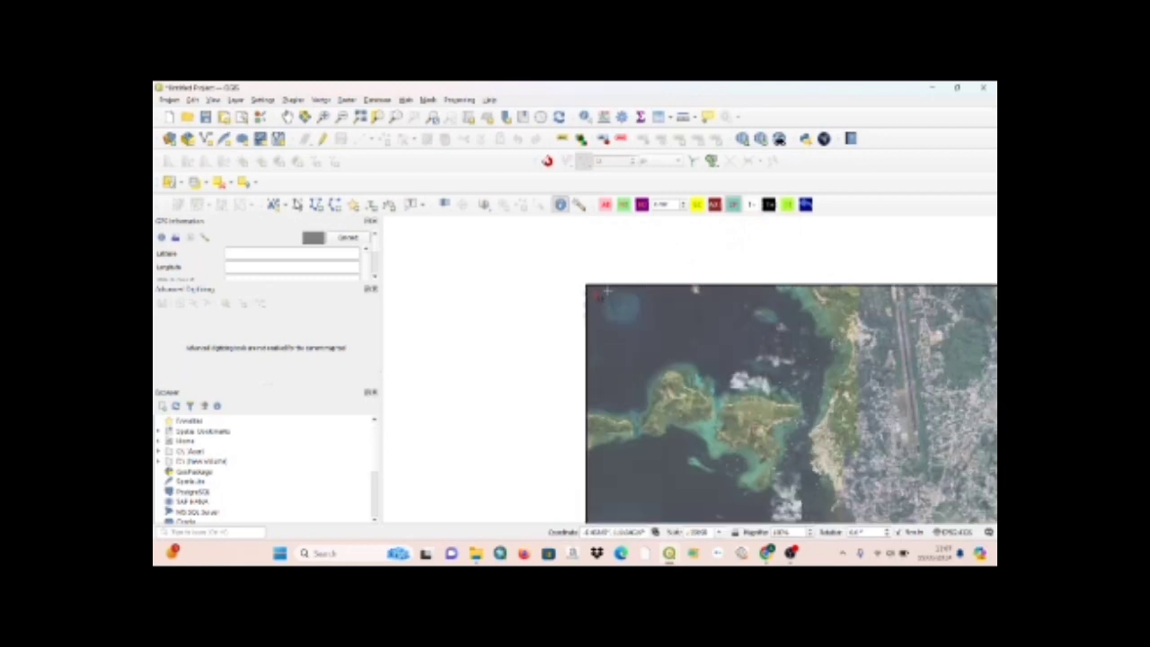
{"action": "scroll", "coordinate": [602, 308], "scroll_direction": "up", "scroll_amount": 2}
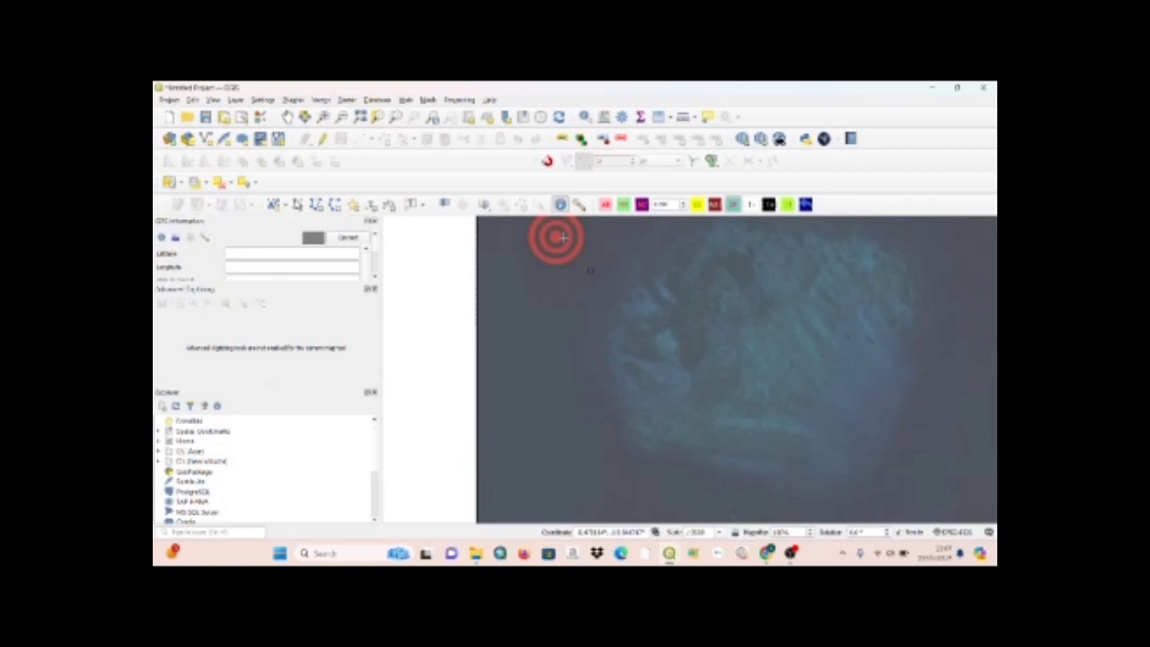
{"action": "scroll", "coordinate": [561, 236], "scroll_direction": "up", "scroll_amount": 1}
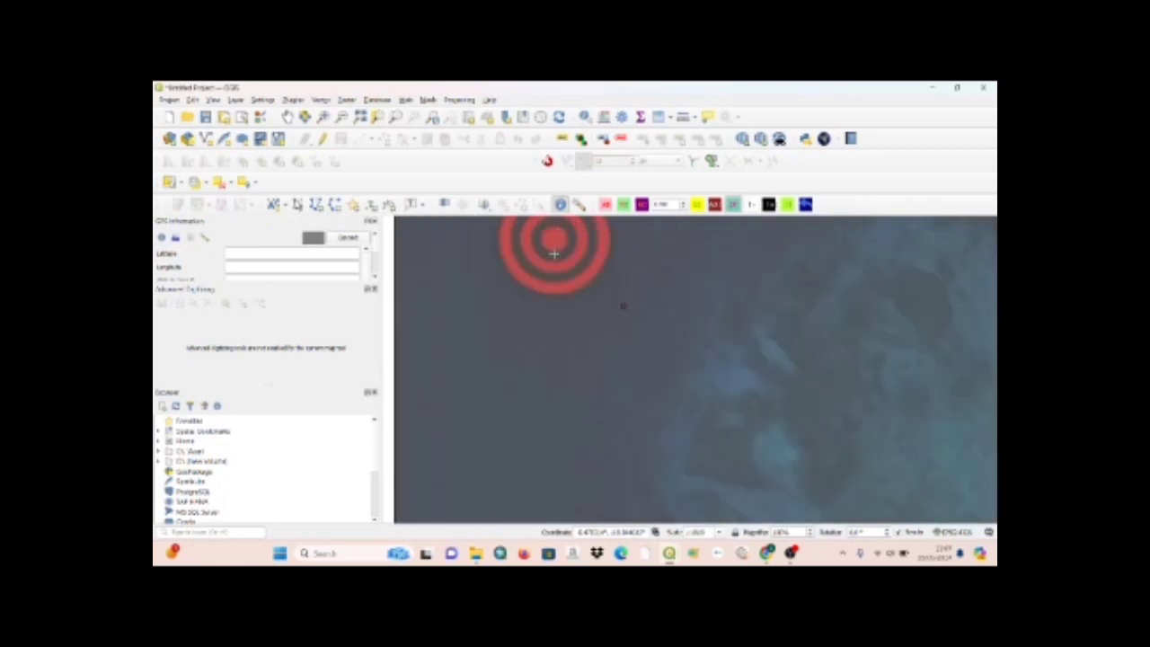
{"action": "scroll", "coordinate": [554, 254], "scroll_direction": "up", "scroll_amount": 1}
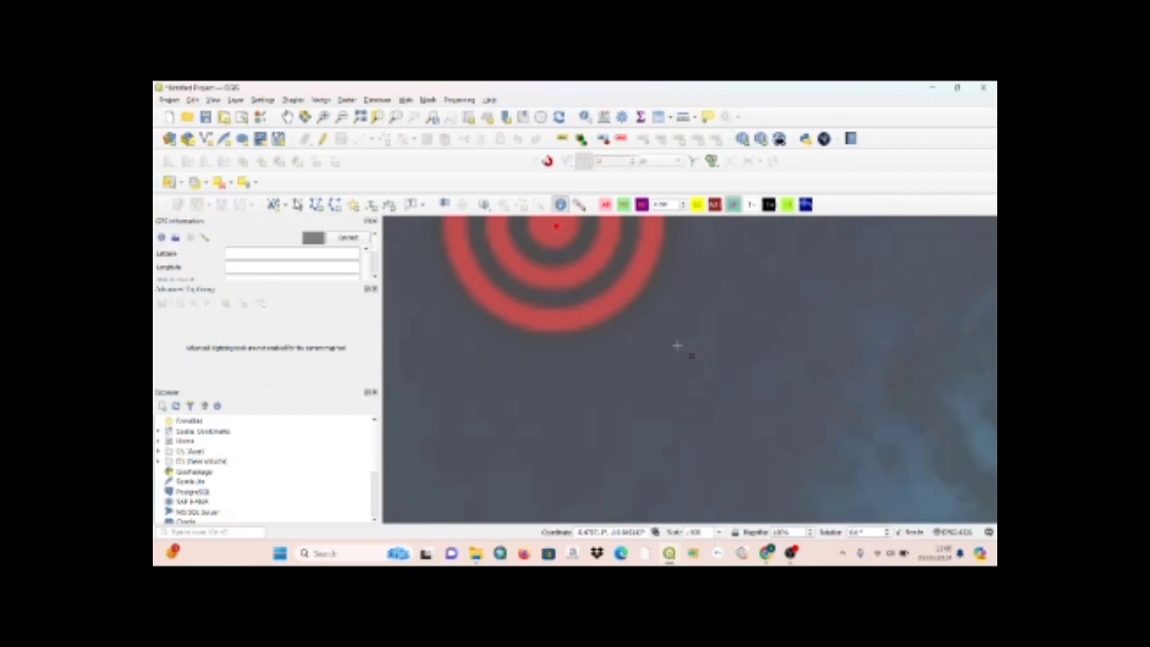
{"action": "scroll", "coordinate": [689, 355], "scroll_direction": "up", "scroll_amount": 3}
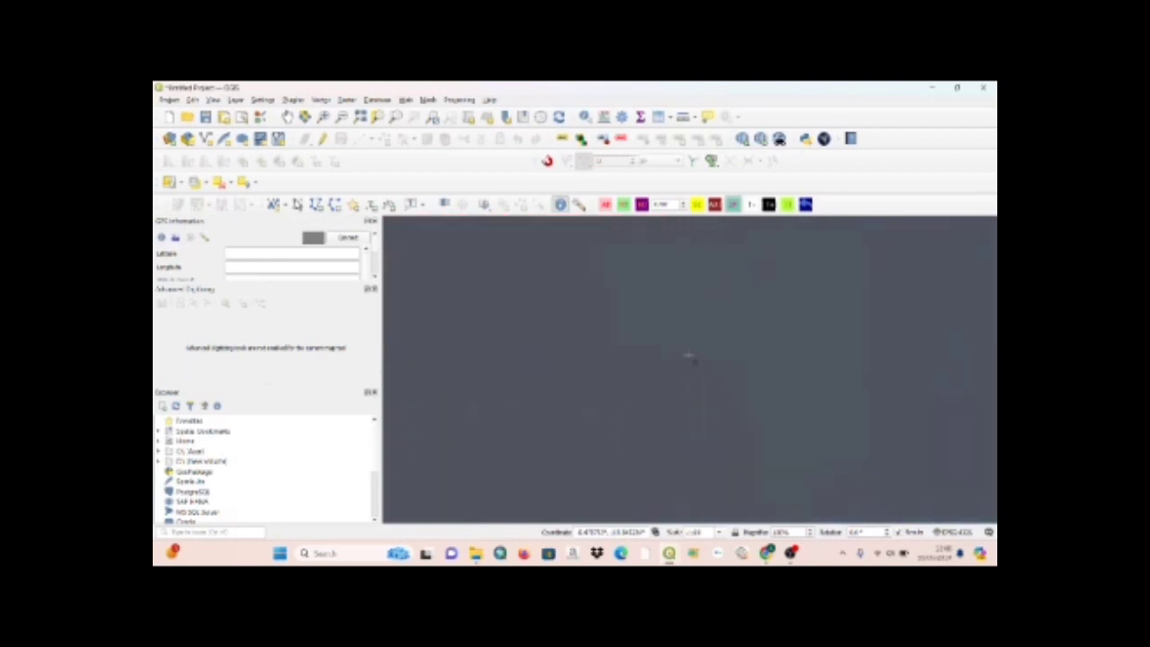
{"action": "scroll", "coordinate": [694, 363], "scroll_direction": "down", "scroll_amount": 3}
{"action": "scroll", "coordinate": [694, 363], "scroll_direction": "up", "scroll_amount": 3}
Match the lower-left target marker's centre to its KML placemark as the second point of the two-point georeferencing.
{"action": "scroll", "coordinate": [576, 423], "scroll_direction": "down", "scroll_amount": 3}
{"action": "scroll", "coordinate": [583, 403], "scroll_direction": "down", "scroll_amount": 3}
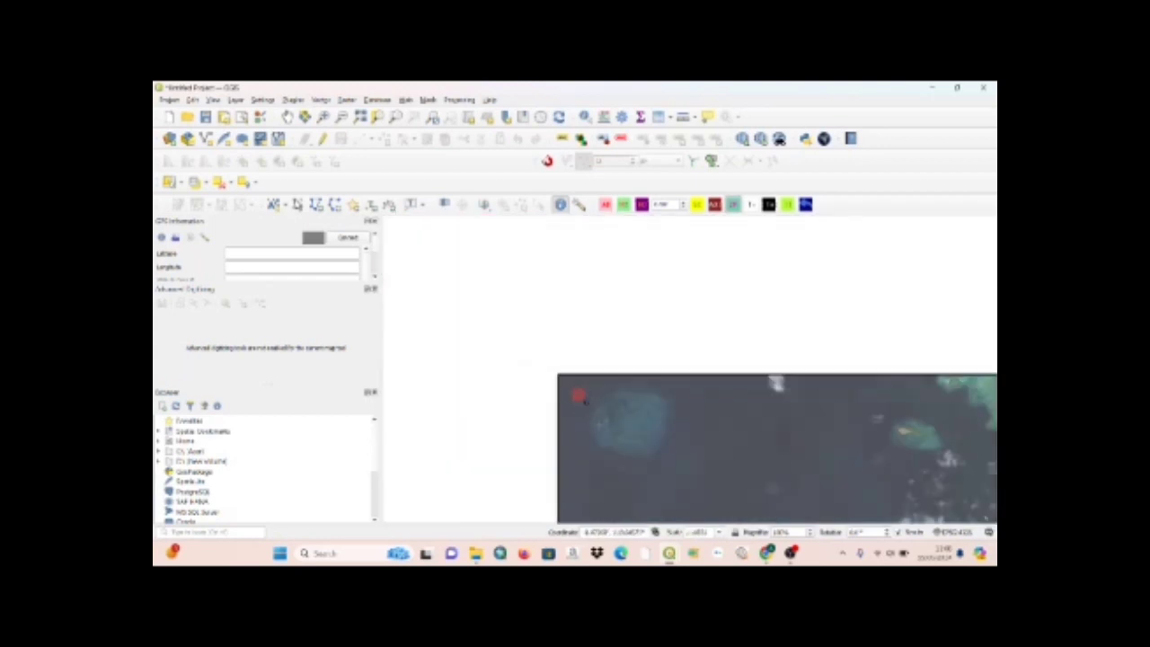
{"action": "left_click_drag", "start_coordinate": [596, 411], "coordinate": [575, 233]}
{"action": "left_click_drag", "start_coordinate": [587, 390], "coordinate": [518, 333]}
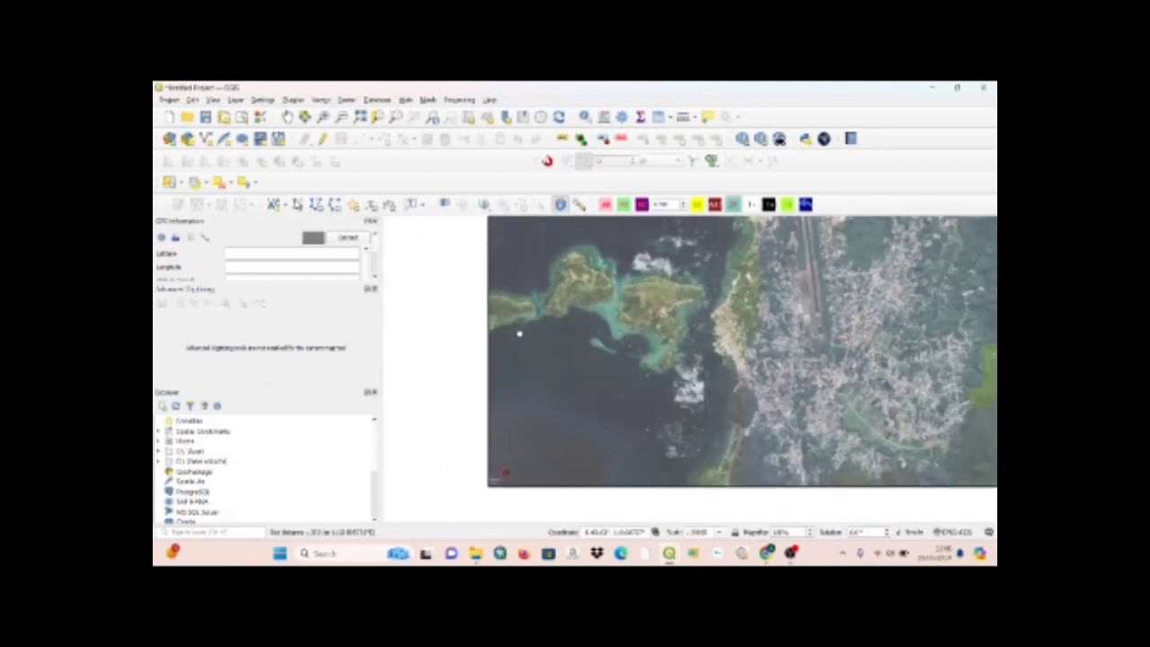
{"action": "scroll", "coordinate": [506, 464], "scroll_direction": "up", "scroll_amount": 3}
{"action": "scroll", "coordinate": [503, 477], "scroll_direction": "up", "scroll_amount": 3}
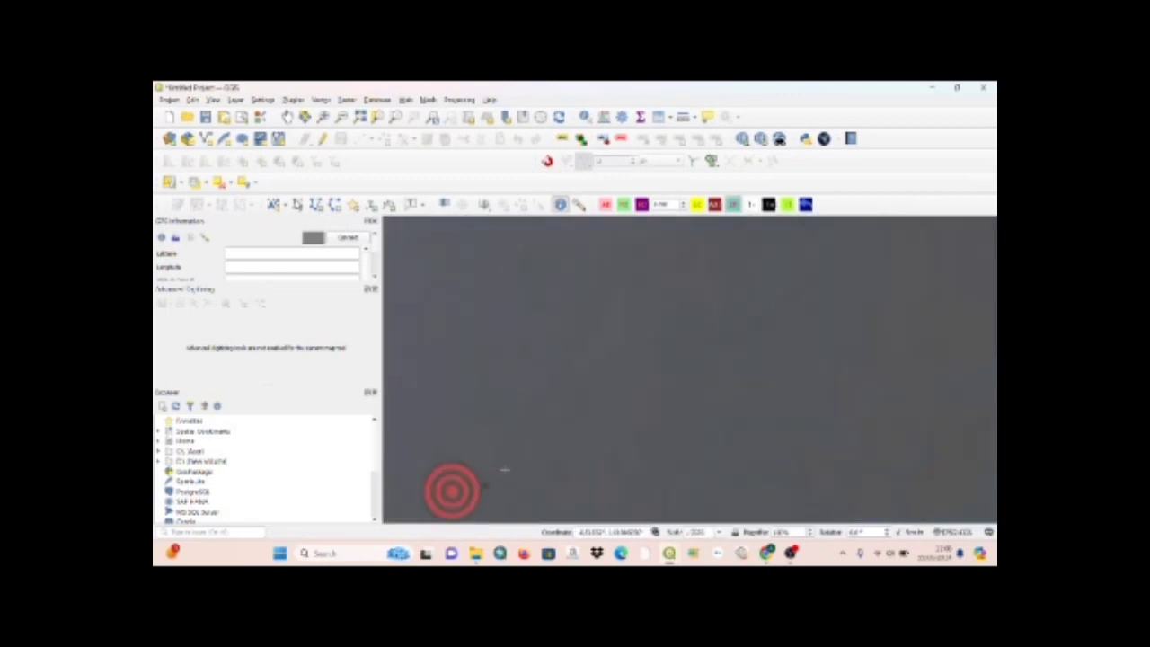
{"action": "left_click_drag", "start_coordinate": [522, 431], "coordinate": [578, 351]}
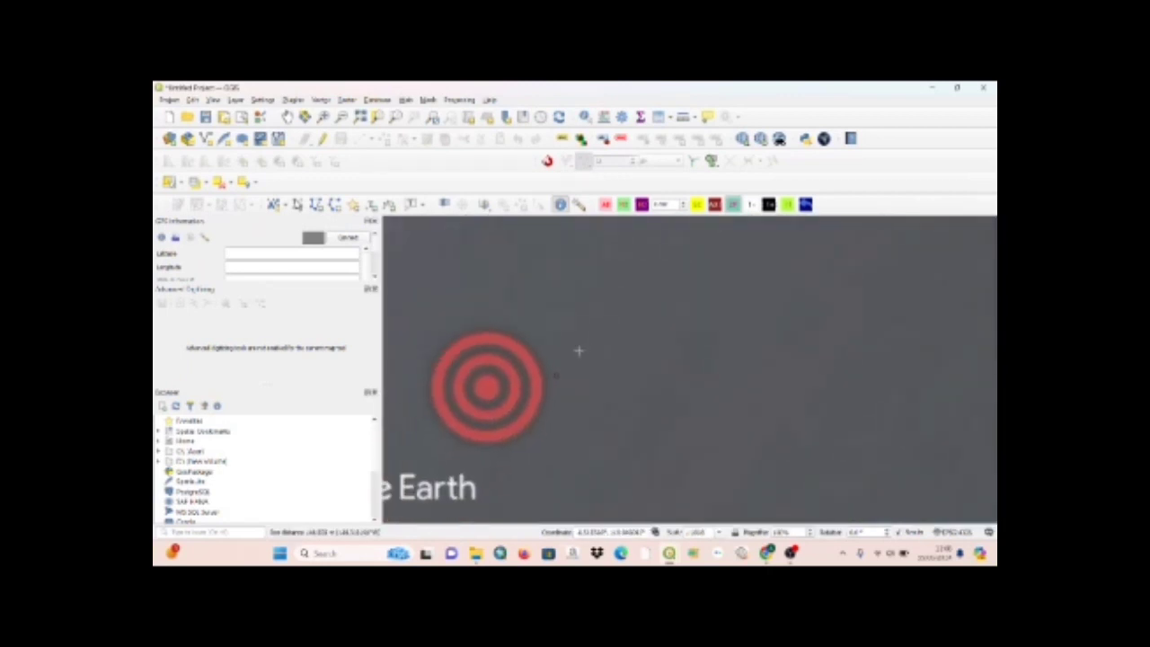
{"action": "scroll", "coordinate": [487, 385], "scroll_direction": "up", "scroll_amount": 1}
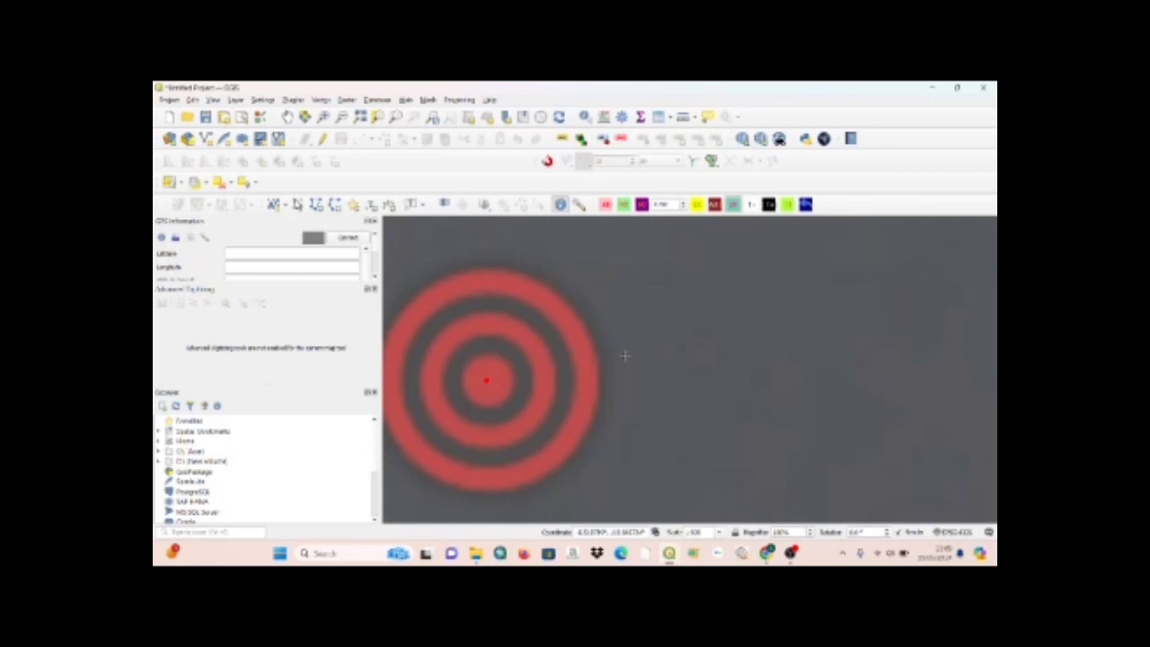
{"action": "left_click", "coordinate": [625, 356]}
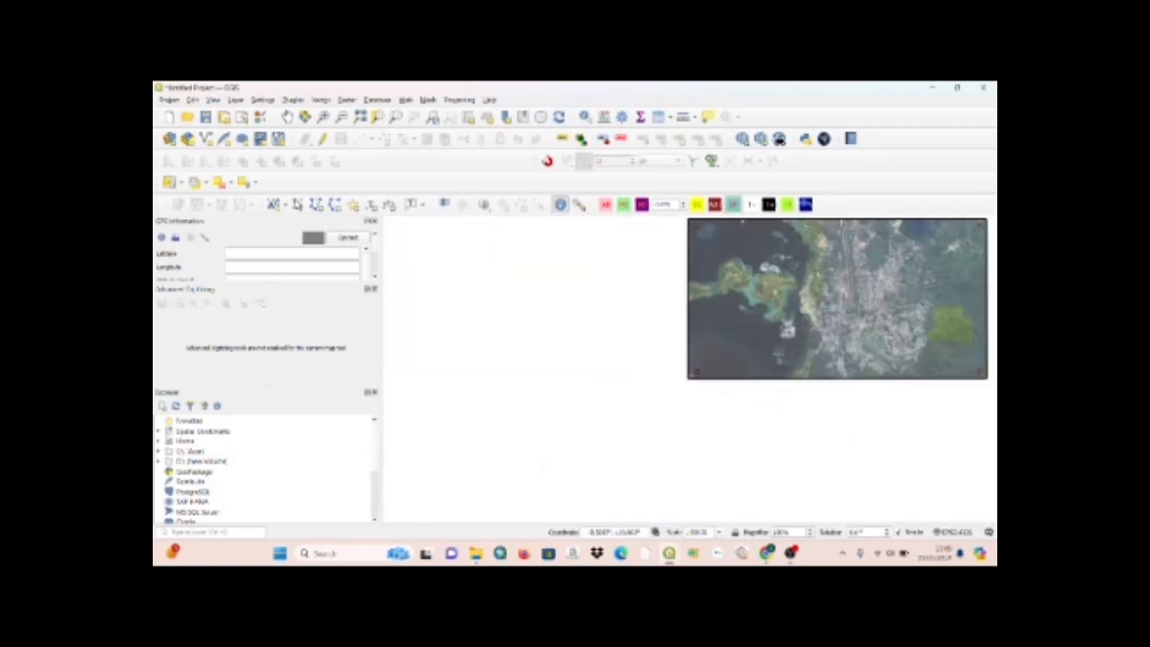
Match the centre of the lower-right target marker to its KML placemark as the first point of another two-point adjustment.
{"action": "left_click_drag", "start_coordinate": [780, 354], "coordinate": [515, 440]}
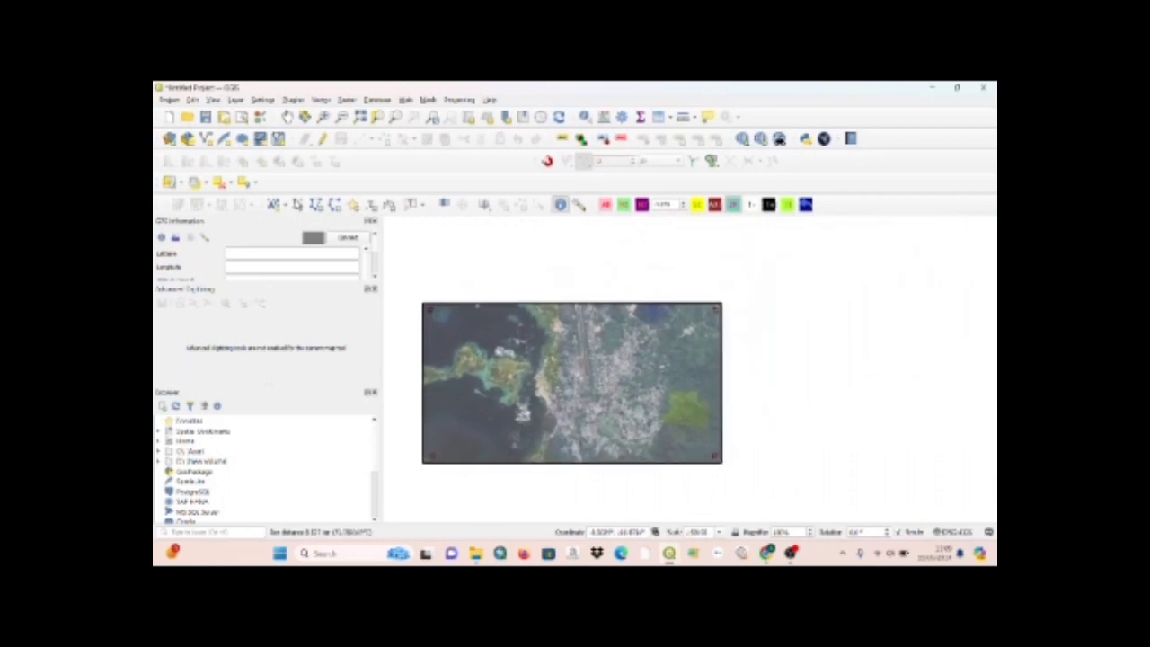
{"action": "scroll", "coordinate": [715, 457], "scroll_direction": "up", "scroll_amount": 2}
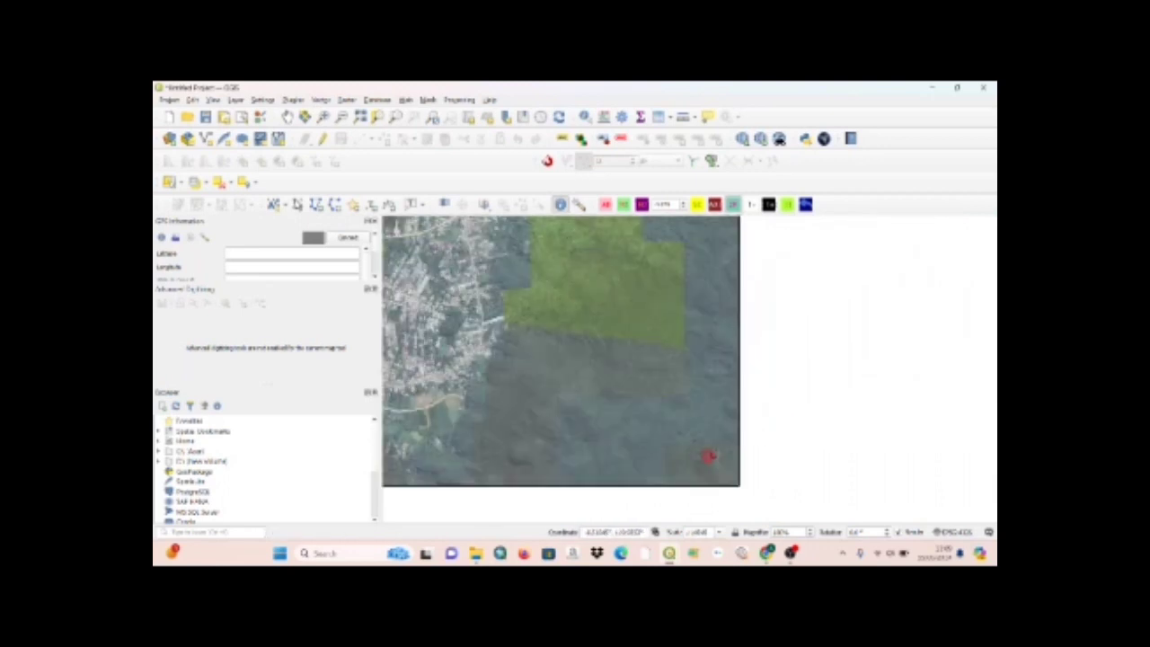
{"action": "scroll", "coordinate": [709, 456], "scroll_direction": "up", "scroll_amount": 4}
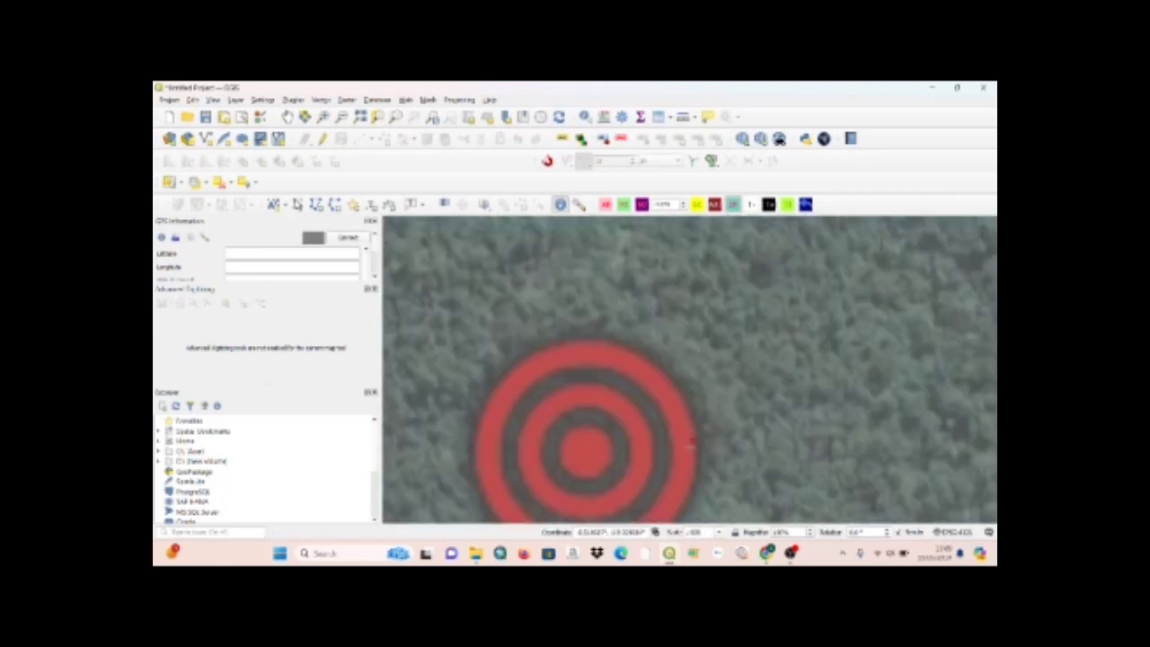
{"action": "scroll", "coordinate": [691, 442], "scroll_direction": "up", "scroll_amount": 1}
{"action": "scroll", "coordinate": [648, 453], "scroll_direction": "down", "scroll_amount": 1}
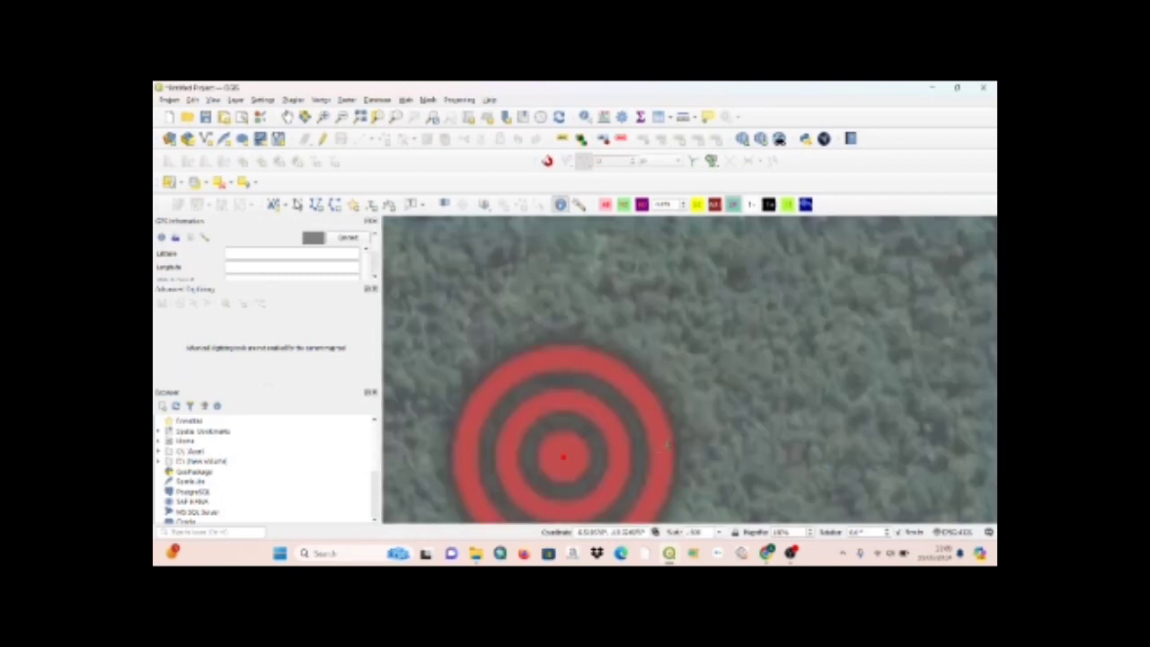
{"action": "left_click", "coordinate": [670, 445]}
Match the centre of the upper-right target marker to its KML placemark to complete the two-point adjustment.
{"action": "scroll", "coordinate": [739, 343], "scroll_direction": "down", "scroll_amount": 2}
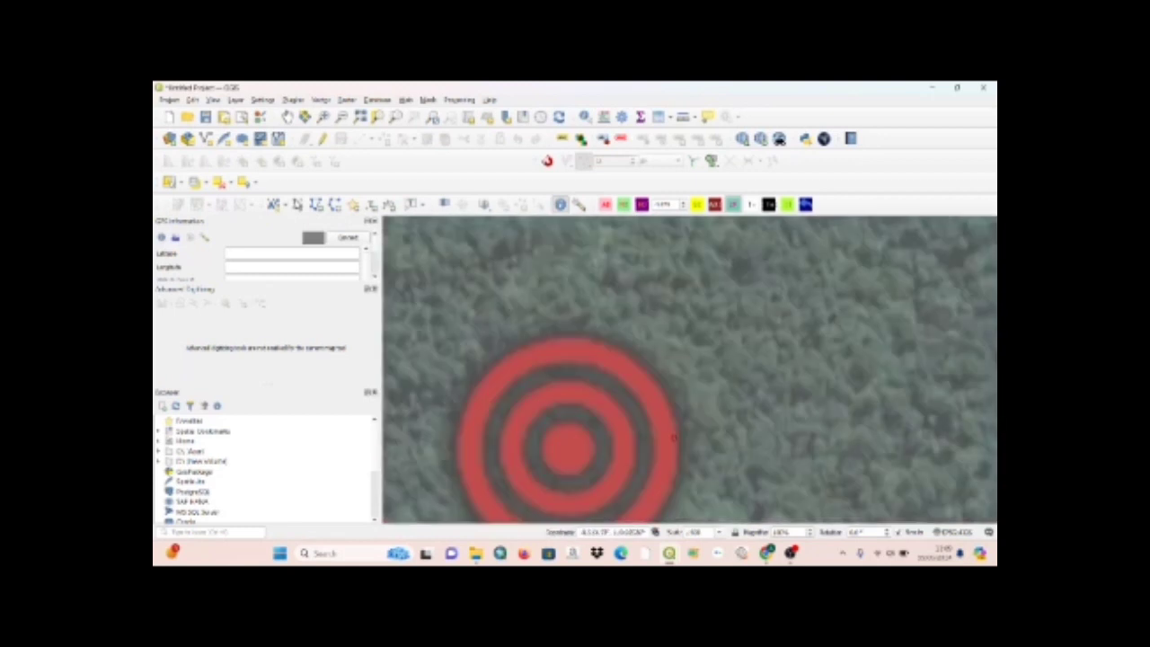
{"action": "left_click_drag", "start_coordinate": [745, 365], "coordinate": [718, 544]}
{"action": "left_click_drag", "start_coordinate": [776, 386], "coordinate": [786, 426]}
{"action": "scroll", "coordinate": [786, 427], "scroll_direction": "down", "scroll_amount": 4}
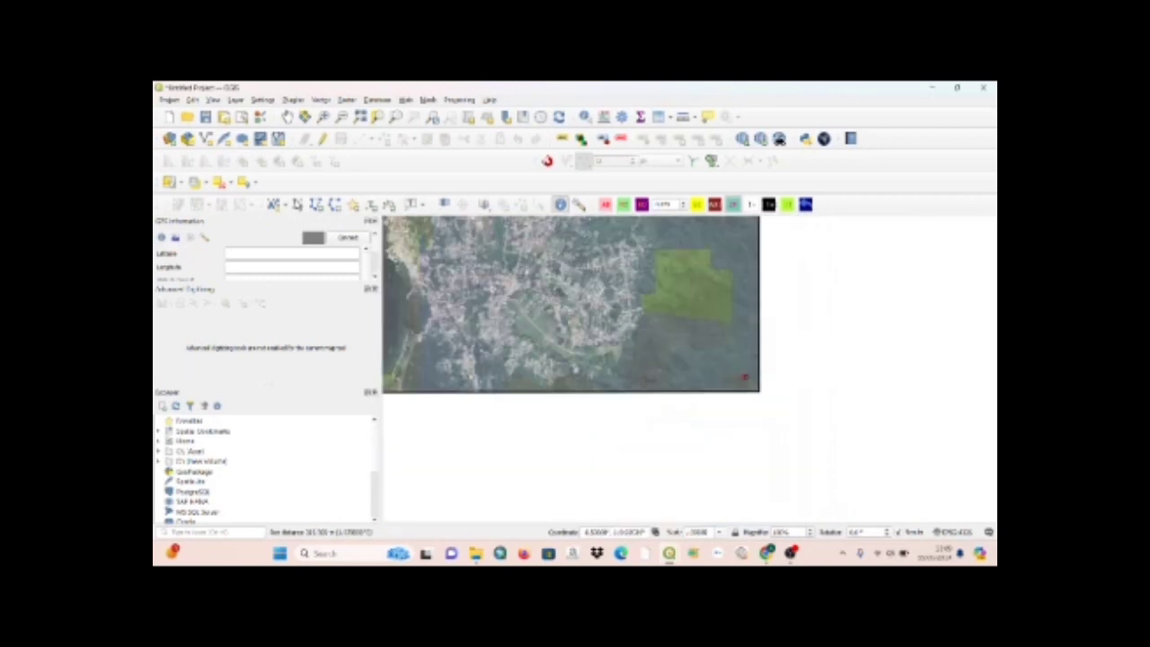
{"action": "left_click_drag", "start_coordinate": [725, 289], "coordinate": [693, 482]}
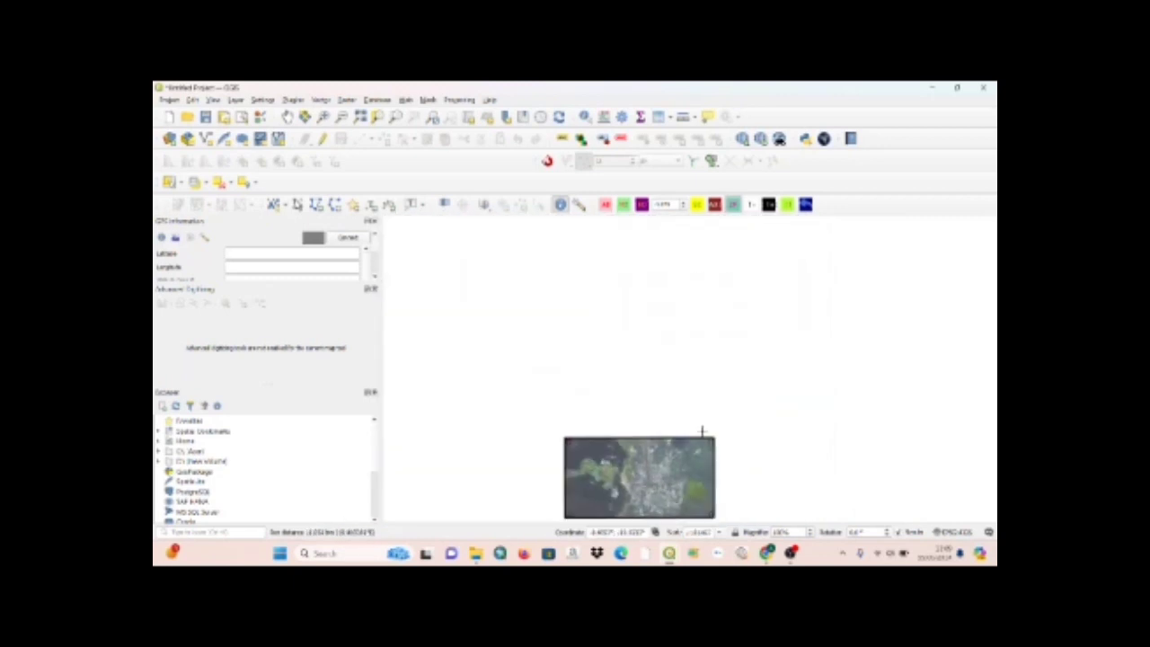
{"action": "scroll", "coordinate": [703, 441], "scroll_direction": "up", "scroll_amount": 3}
{"action": "scroll", "coordinate": [733, 422], "scroll_direction": "up", "scroll_amount": 4}
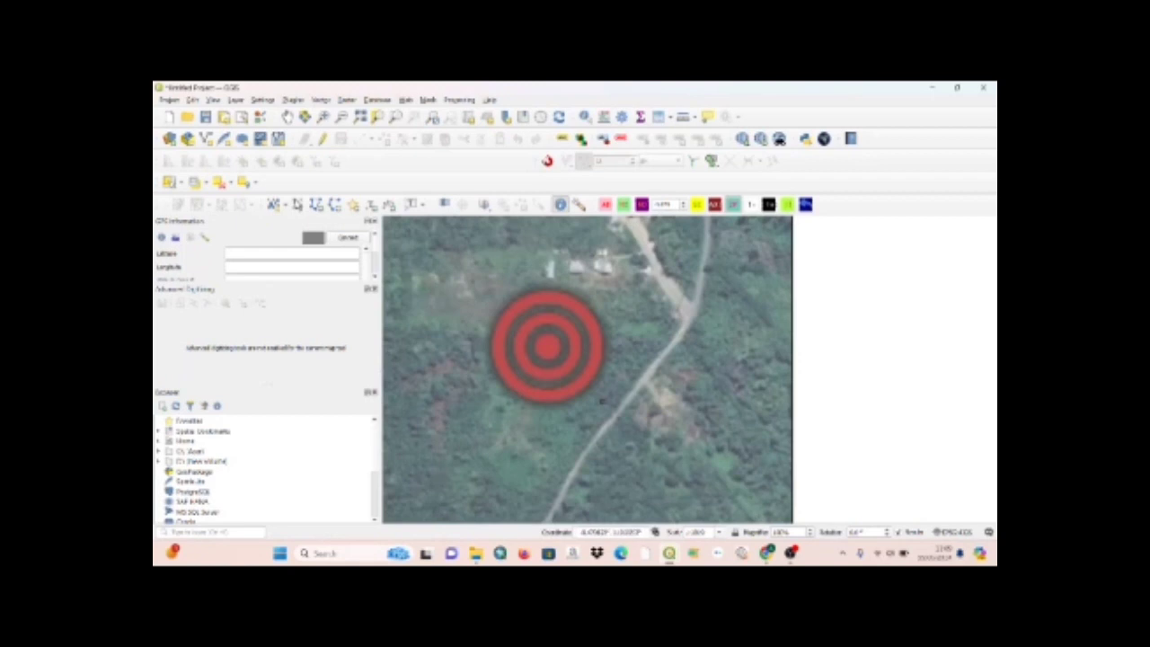
{"action": "scroll", "coordinate": [613, 388], "scroll_direction": "up", "scroll_amount": 2}
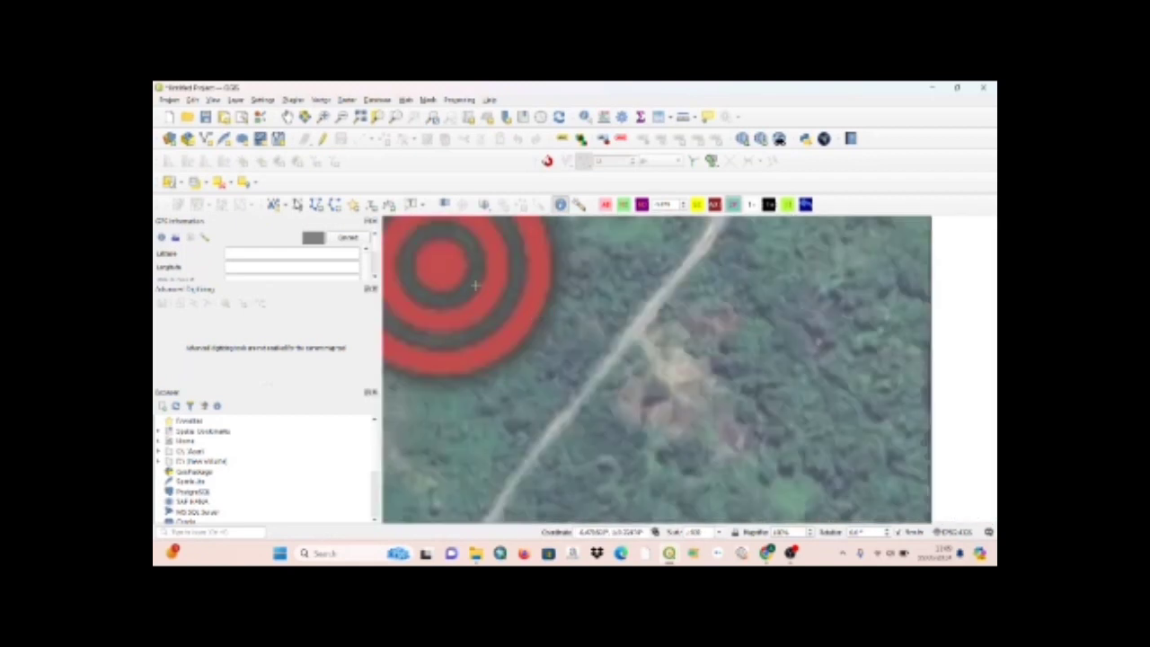
{"action": "left_click_drag", "start_coordinate": [476, 296], "coordinate": [524, 333]}
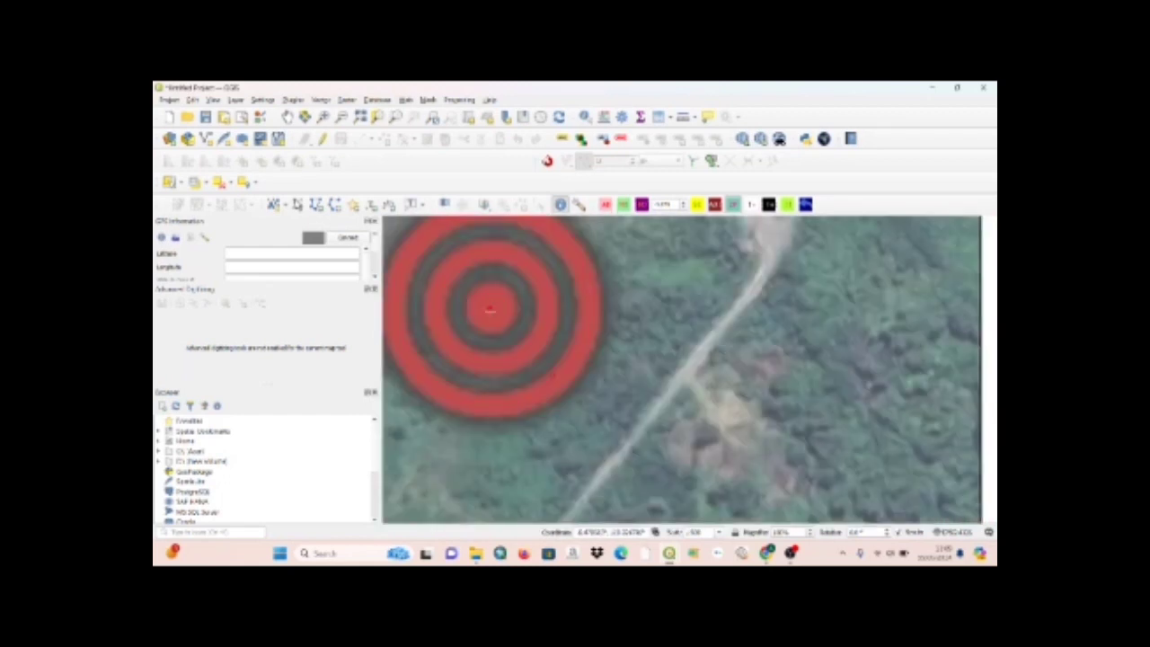
{"action": "scroll", "coordinate": [551, 374], "scroll_direction": "up", "scroll_amount": 1}
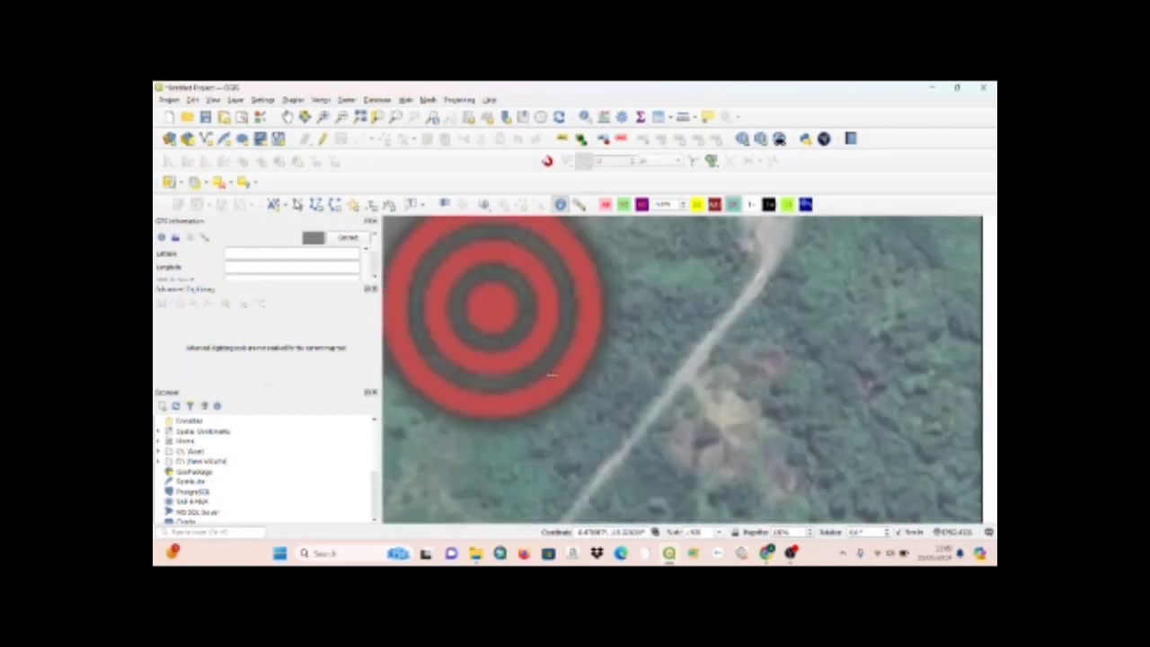
Start exporting the georeferenced raster with a world file and browse for its output image path.
{"action": "scroll", "coordinate": [550, 374], "scroll_direction": "down", "scroll_amount": 4}
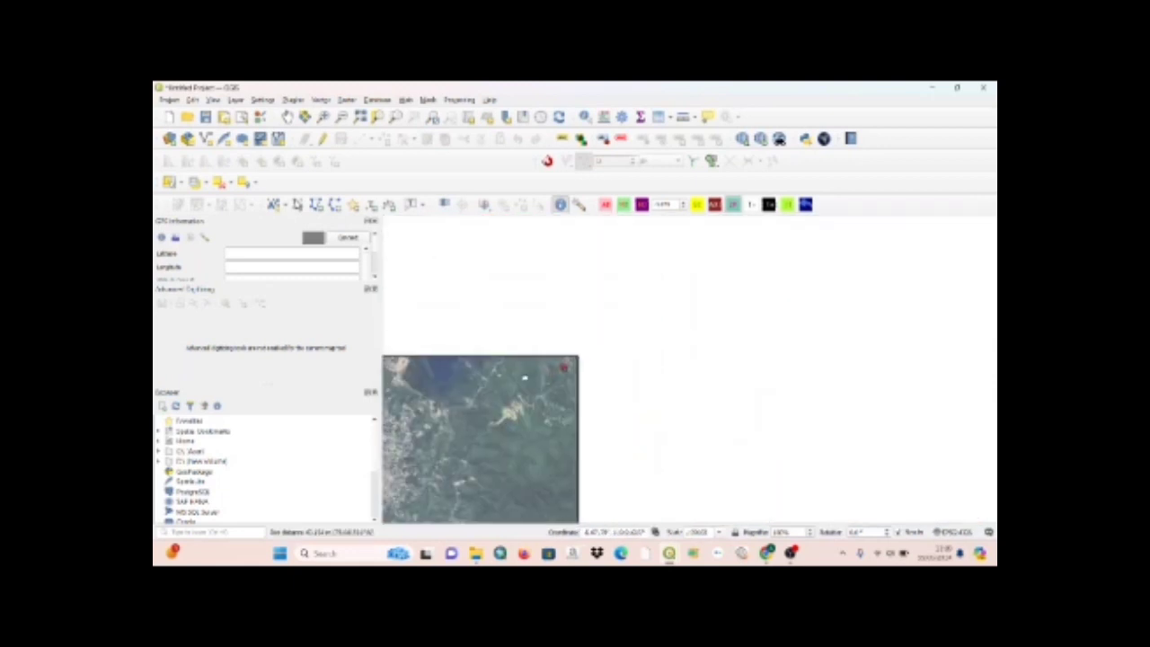
{"action": "scroll", "coordinate": [625, 336], "scroll_direction": "down", "scroll_amount": 2}
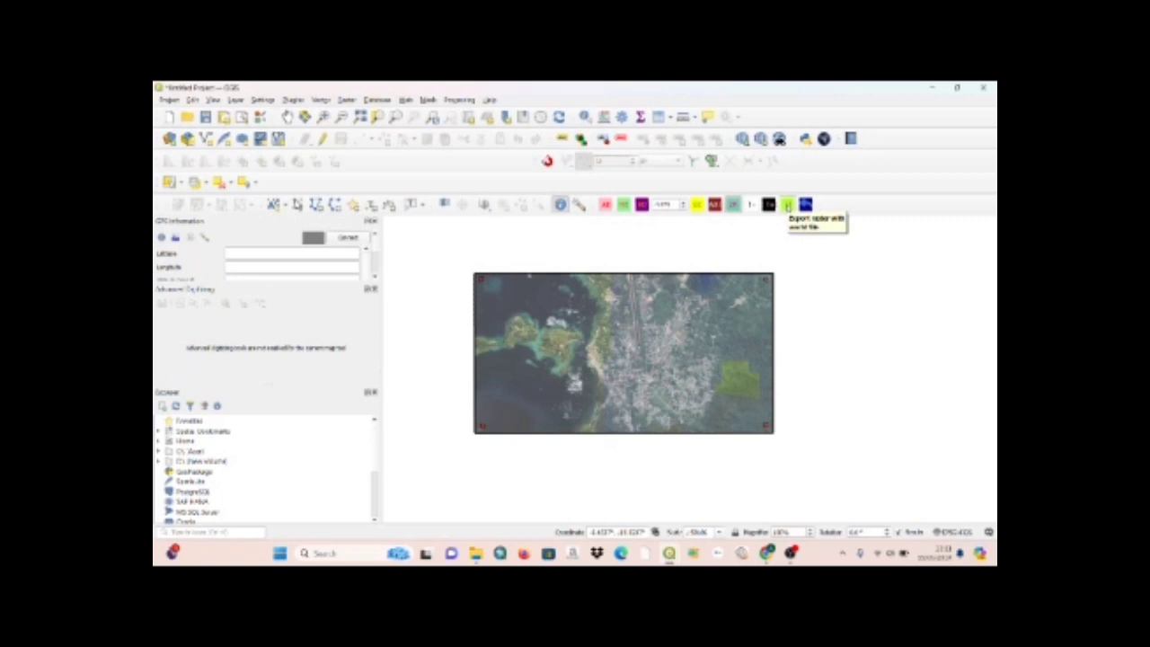
{"action": "left_click", "coordinate": [788, 206]}
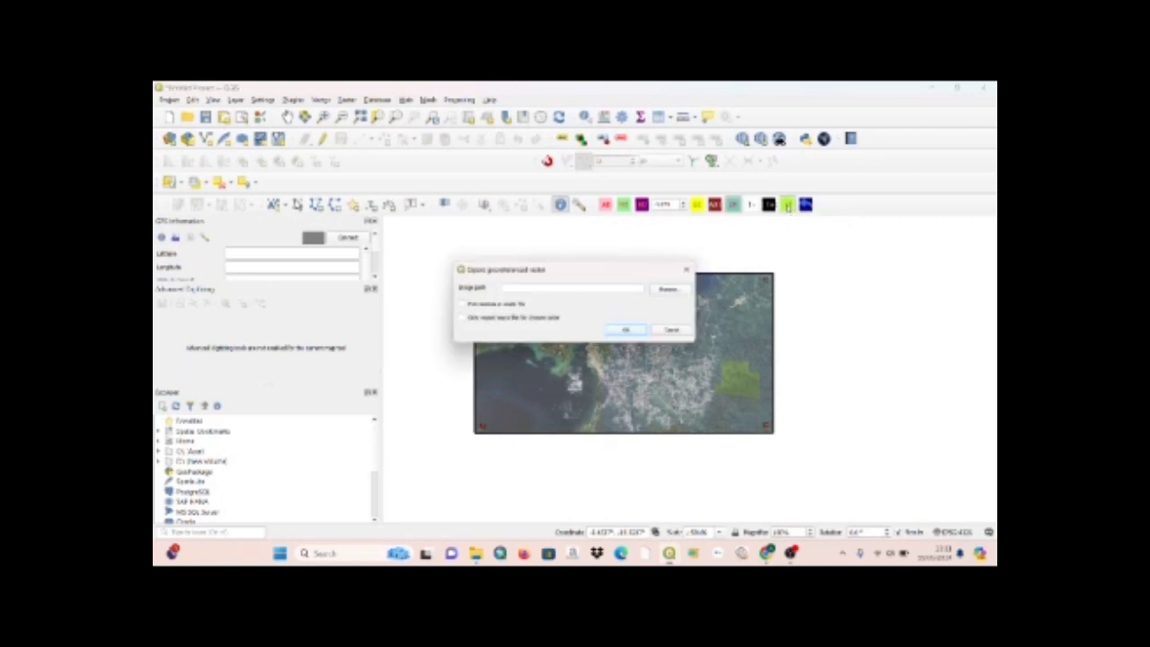
{"action": "left_click", "coordinate": [673, 291]}
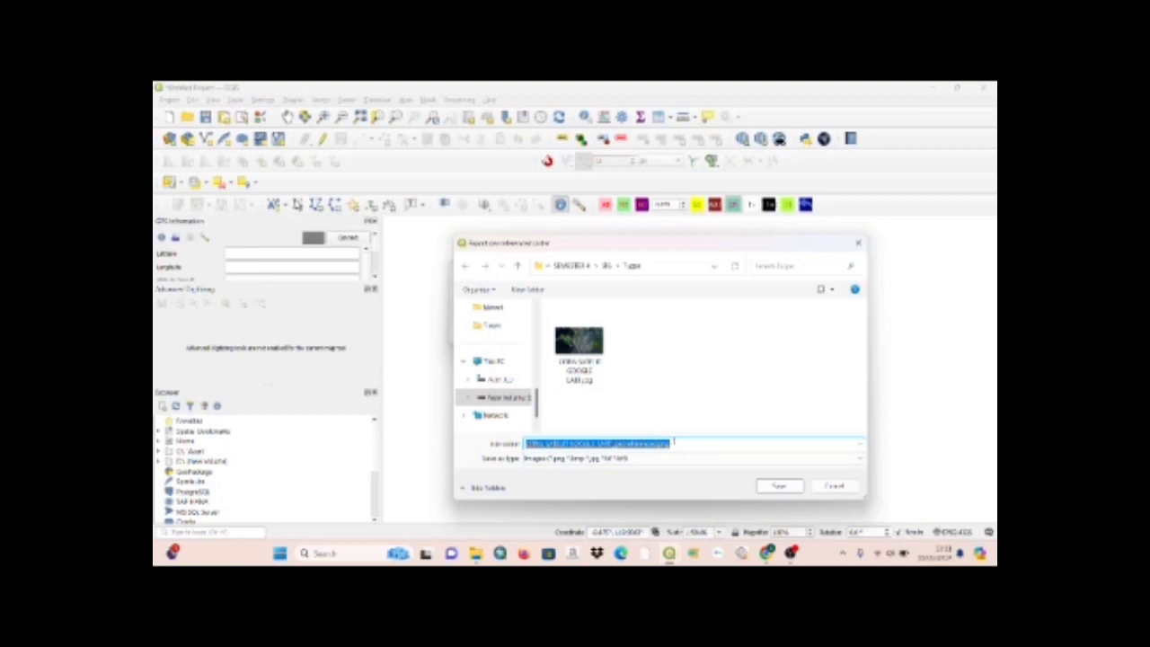
{"action": "left_click", "coordinate": [673, 442]}
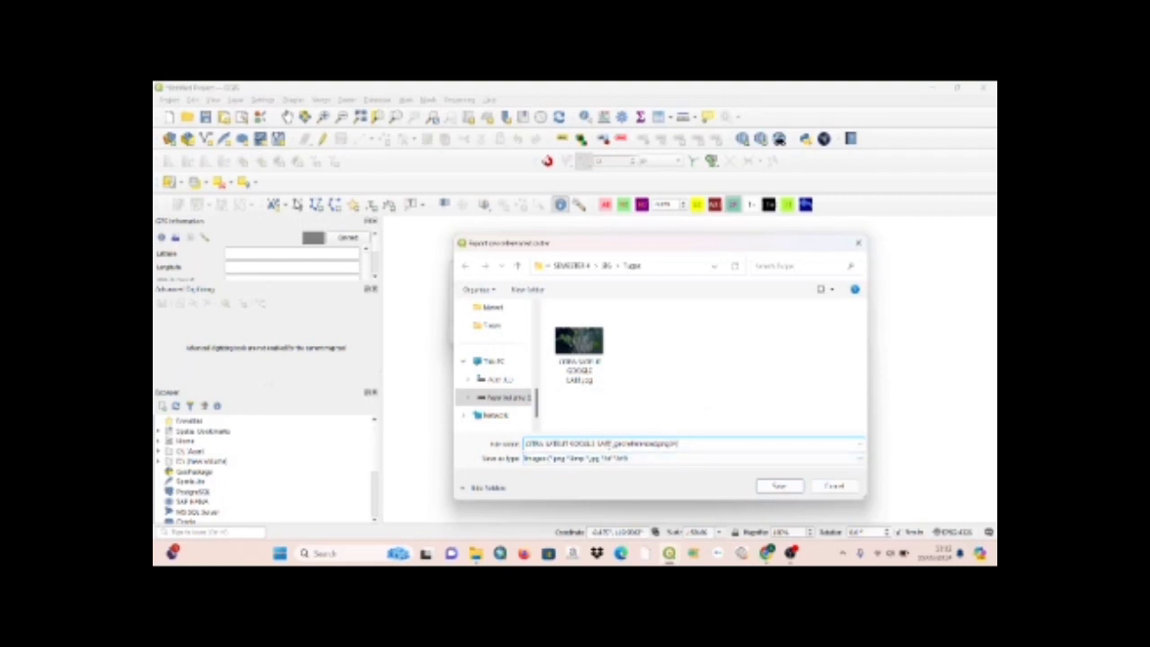
{"action": "left_click", "coordinate": [627, 443]}
{"action": "type", "text": "CP"}
{"action": "key", "text": "BackSpace"}
{"action": "key", "text": "BackSpace"}
{"action": "type", "text": ".tif"}
{"action": "key", "text": "BackSpace"}
{"action": "key", "text": "BackSpace"}
{"action": "key", "text": "BackSpace"}
{"action": "key", "text": "BackSpace"}
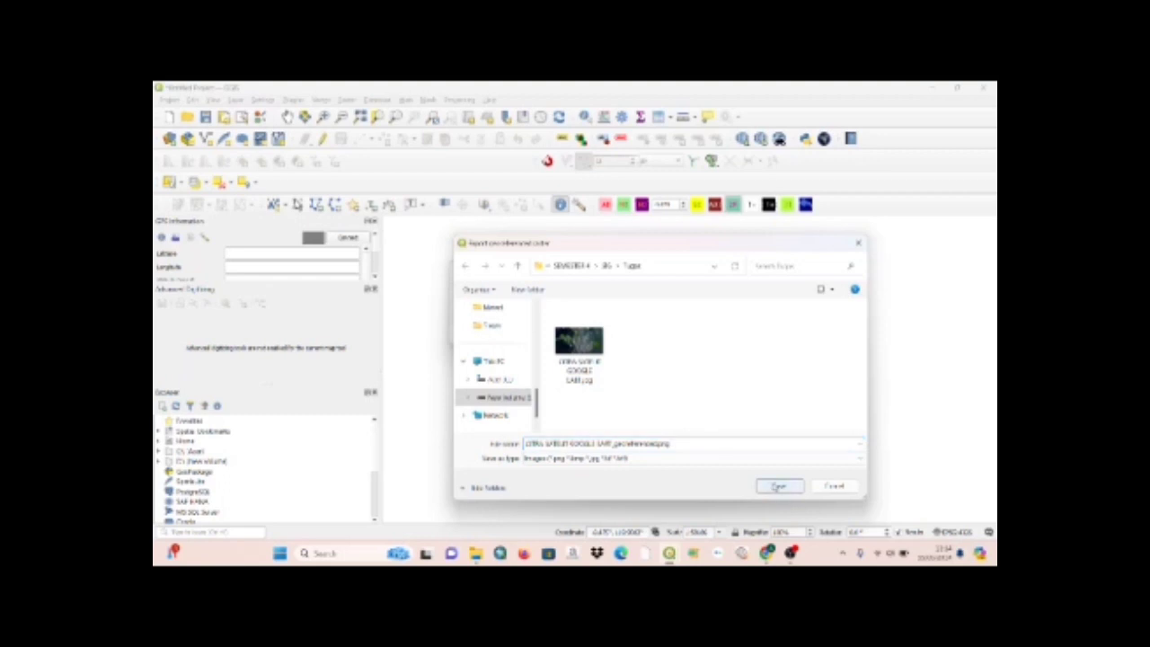
Save the export as CITRA SATELIT GOOGLE EART_georeferenced.png in the Tugas folder and run the raster export.
{"action": "left_click", "coordinate": [778, 486]}
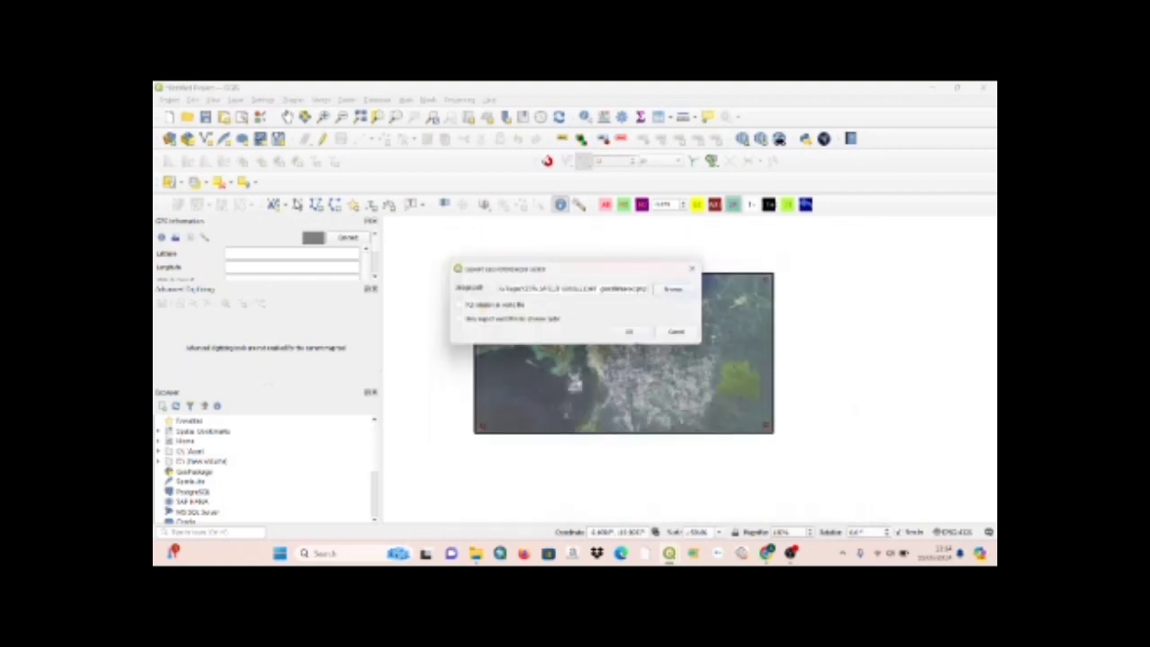
{"action": "left_click", "coordinate": [632, 334]}
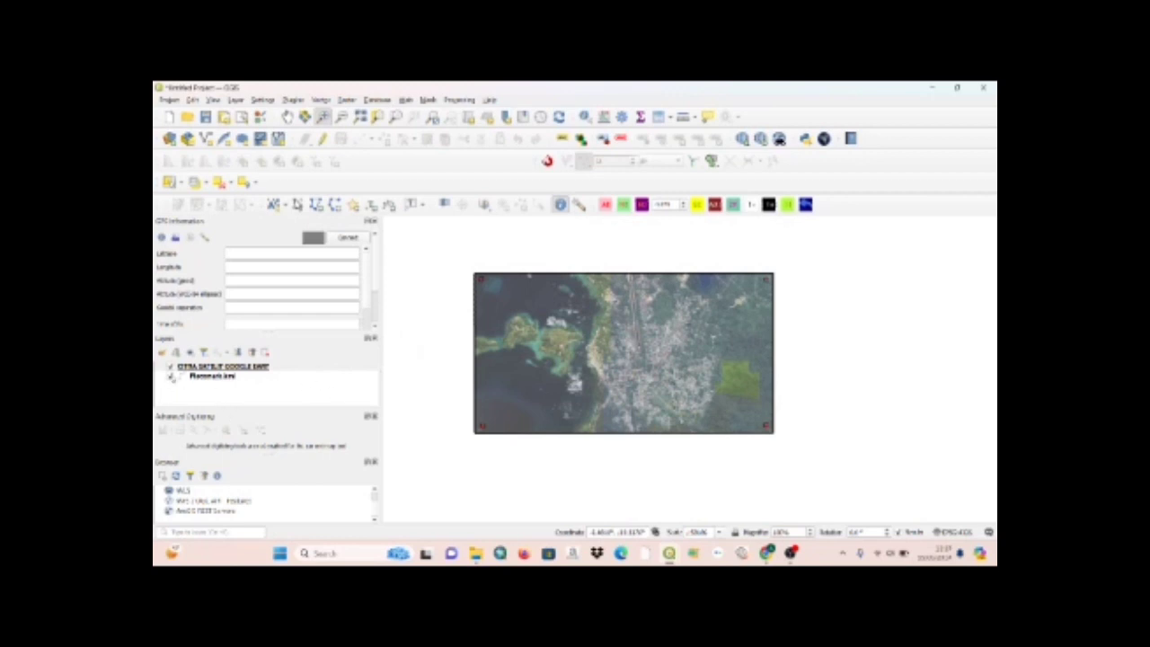
Remove the CITRA SATELIT GOOGLE EART raster layer and the Placemark.kml layer from the project.
{"action": "left_click", "coordinate": [170, 367]}
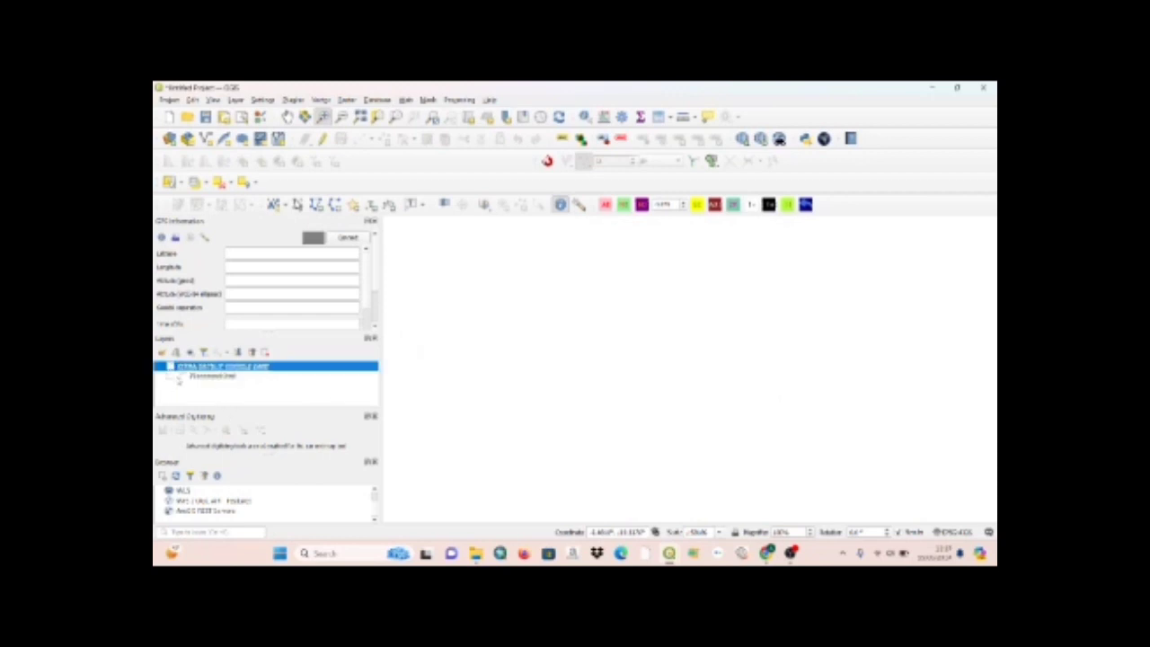
{"action": "right_click", "coordinate": [185, 367]}
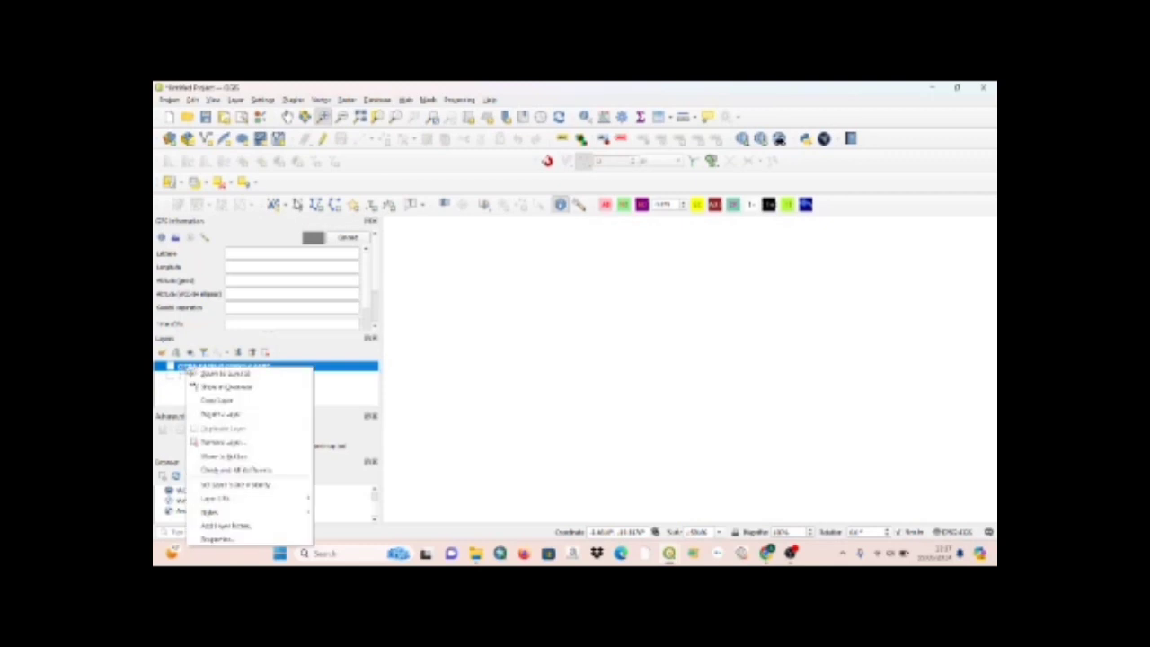
{"action": "left_click", "coordinate": [229, 443]}
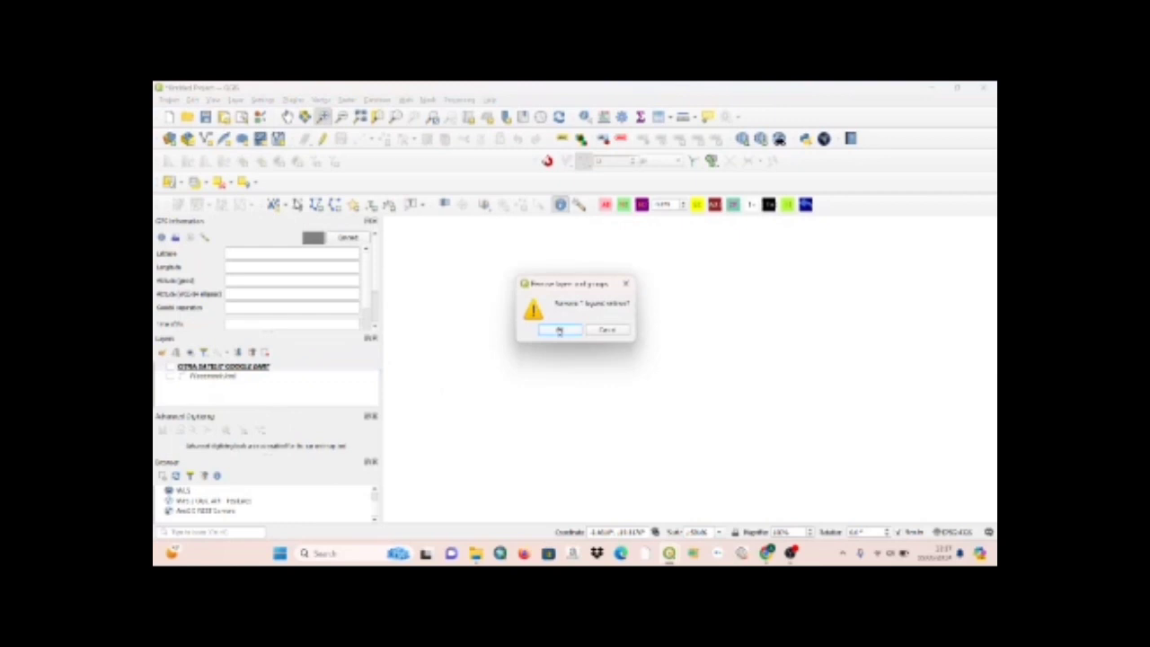
{"action": "left_click", "coordinate": [559, 330]}
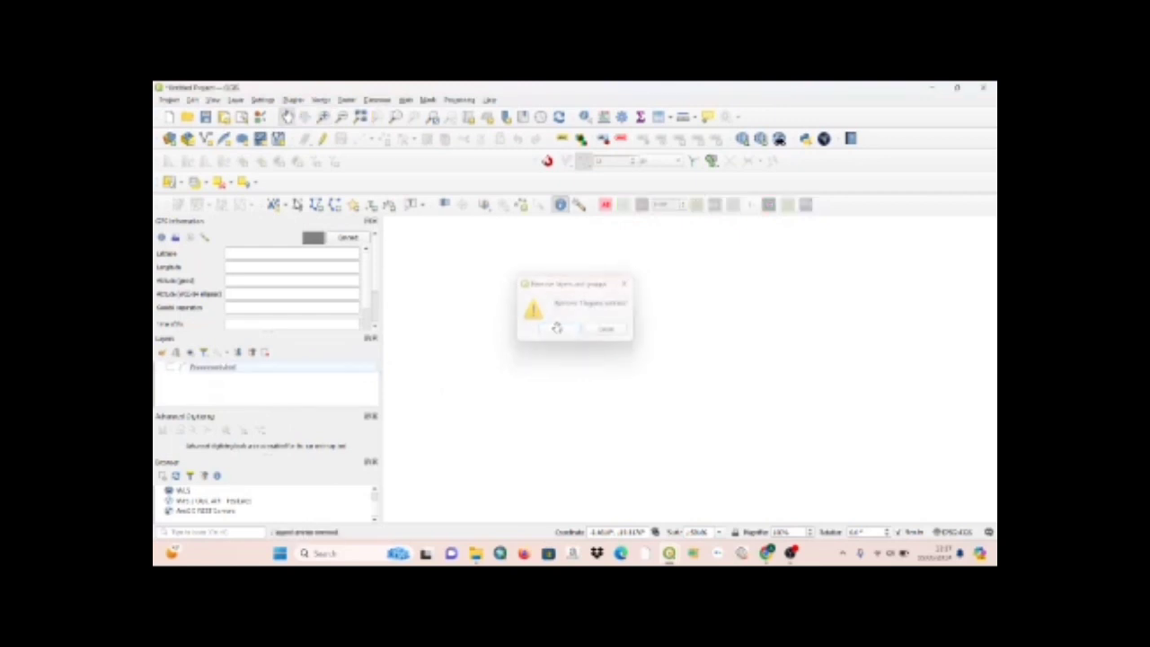
{"action": "left_click", "coordinate": [212, 370]}
{"action": "right_click", "coordinate": [212, 369]}
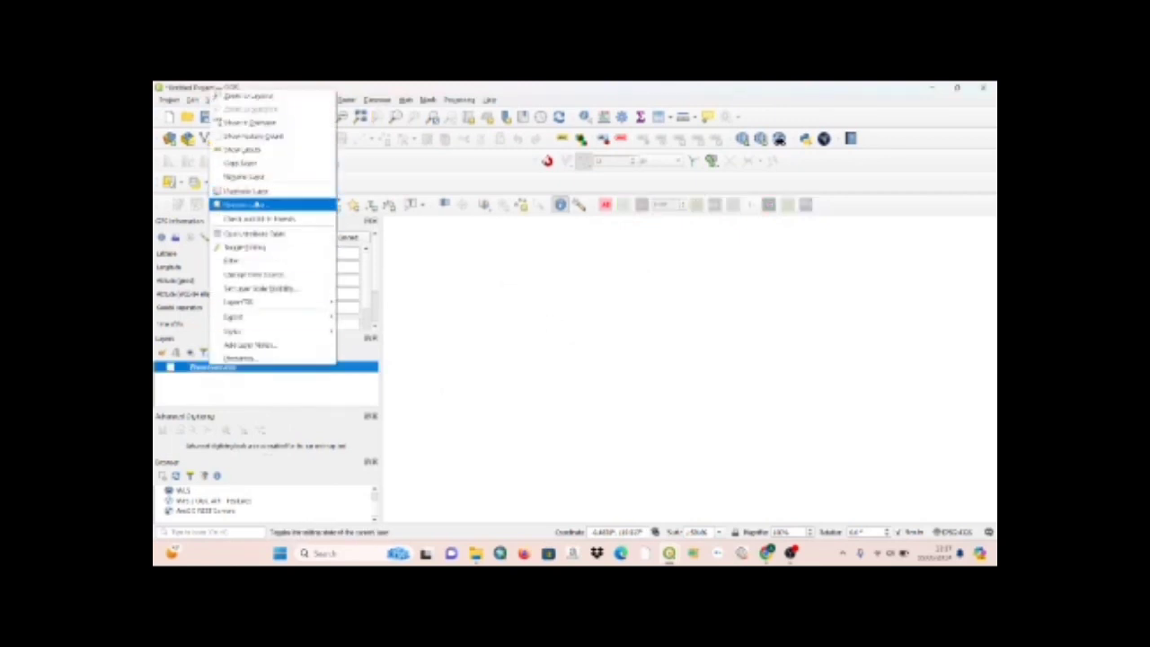
{"action": "left_click", "coordinate": [259, 206]}
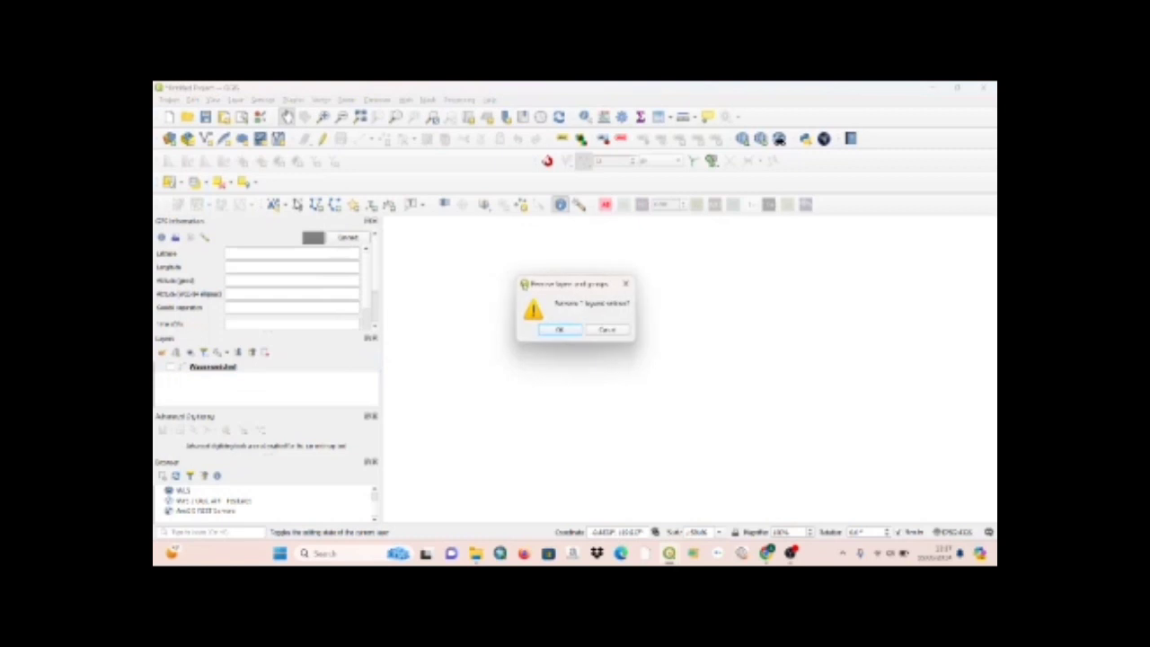
{"action": "left_click", "coordinate": [558, 329]}
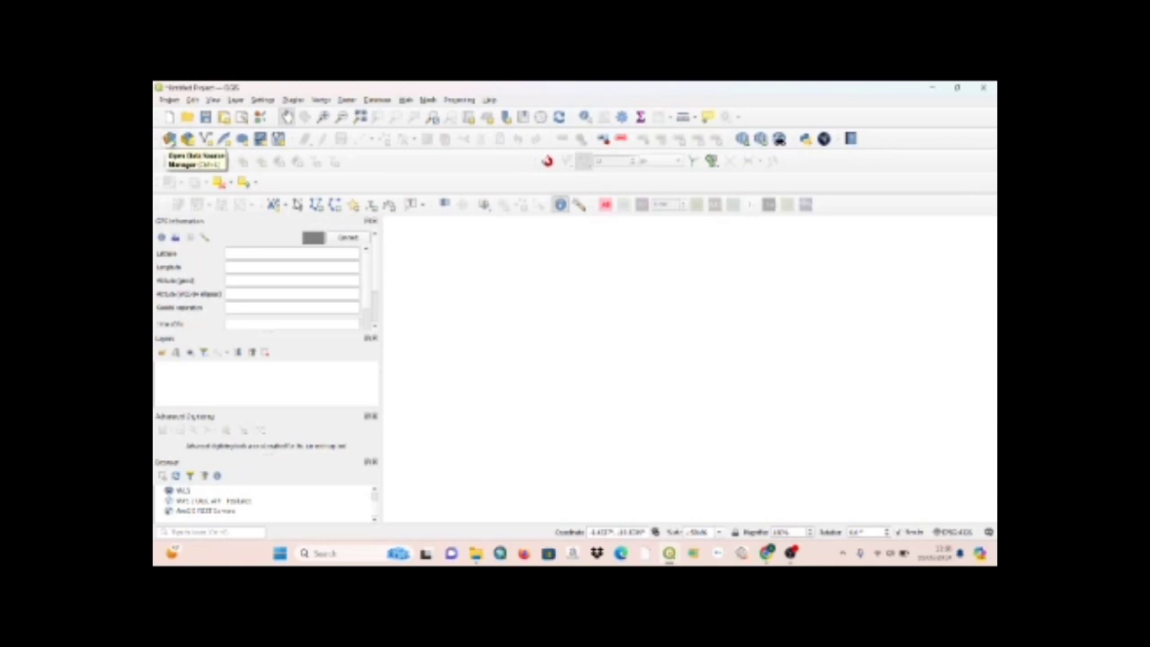
Load the exported CITRA SATELIT GOOGLE EART_georeferenced.png from the Tugas folder as a raster layer.
{"action": "left_click", "coordinate": [169, 139]}
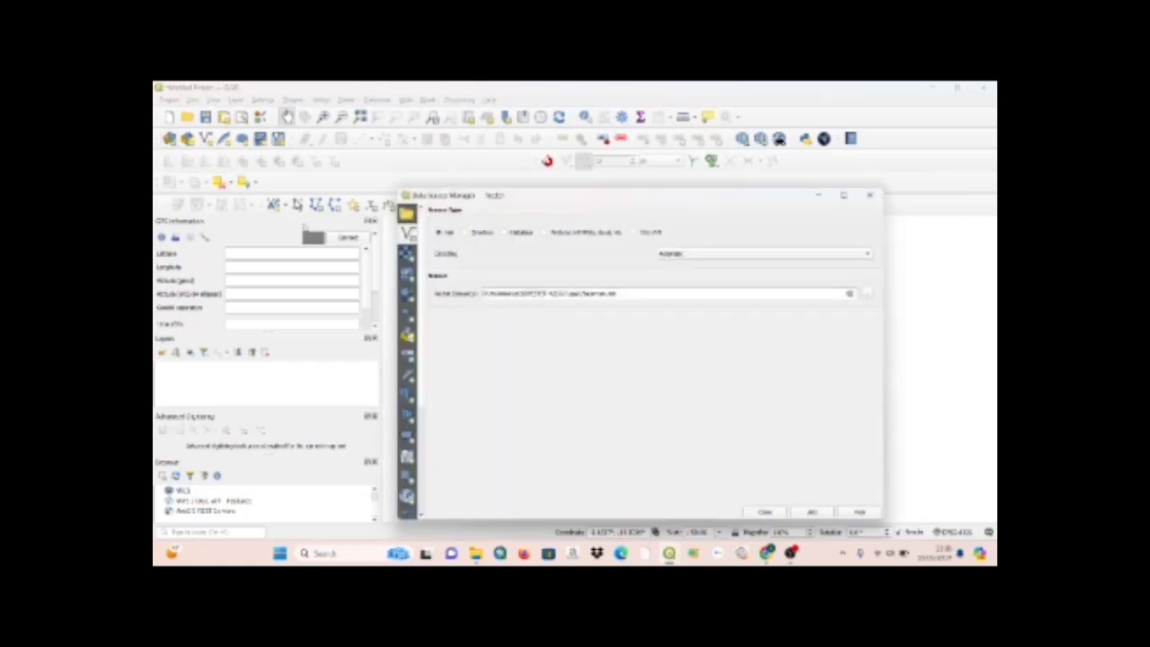
{"action": "left_click", "coordinate": [408, 254]}
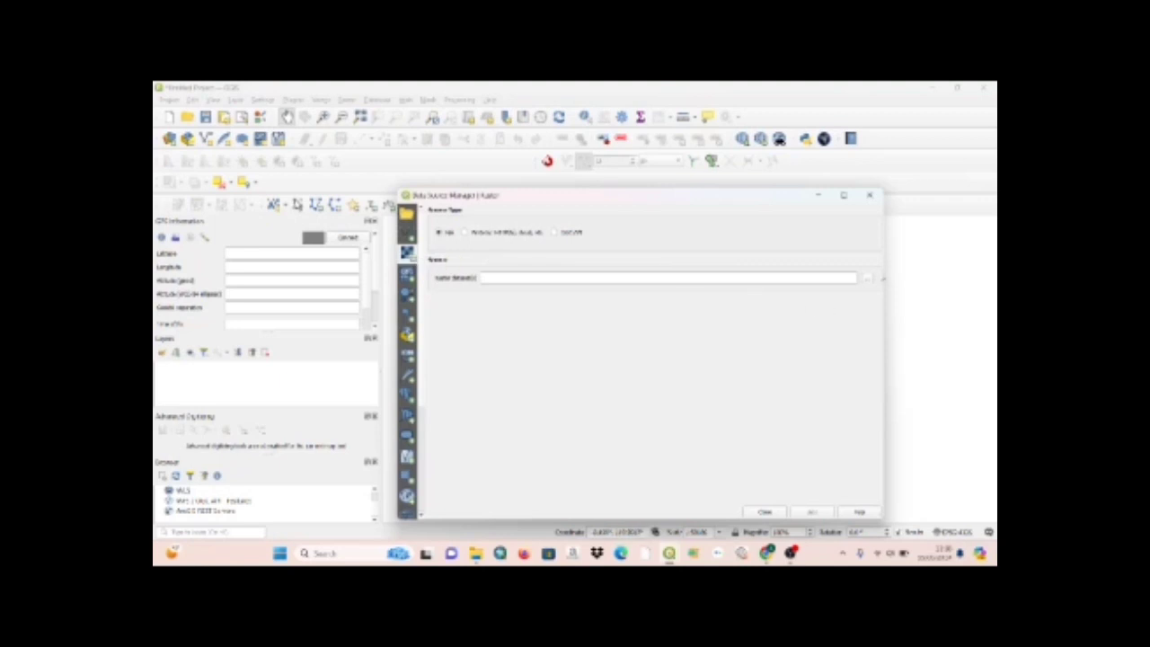
{"action": "left_click", "coordinate": [871, 280]}
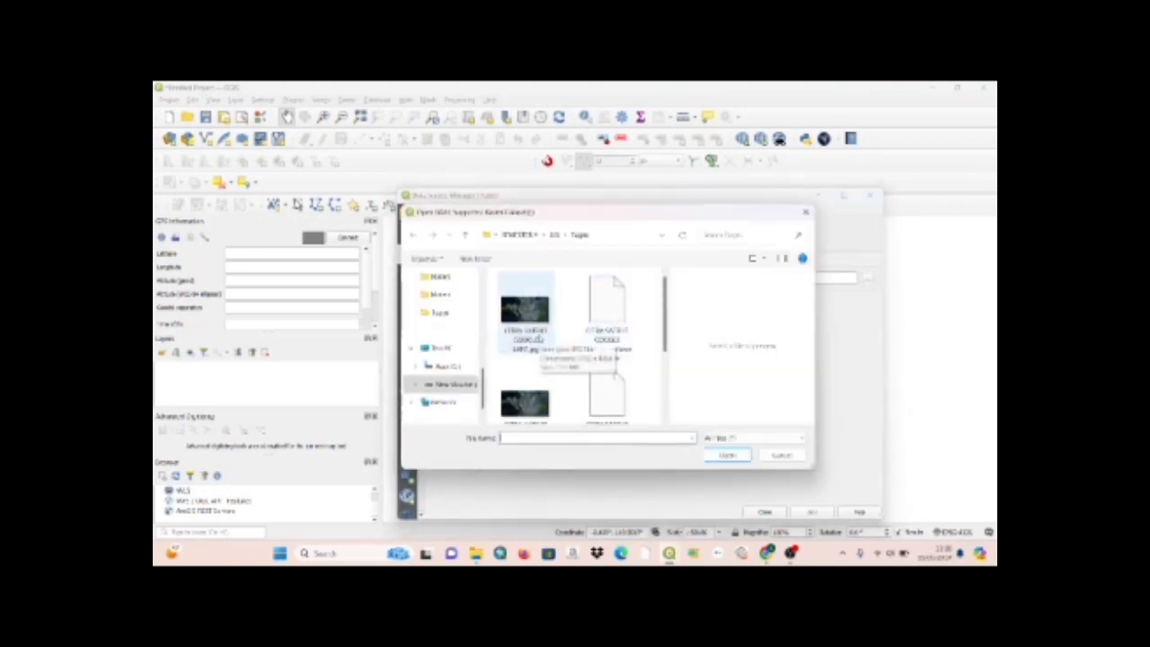
{"action": "scroll", "coordinate": [557, 355], "scroll_direction": "down", "scroll_amount": 1}
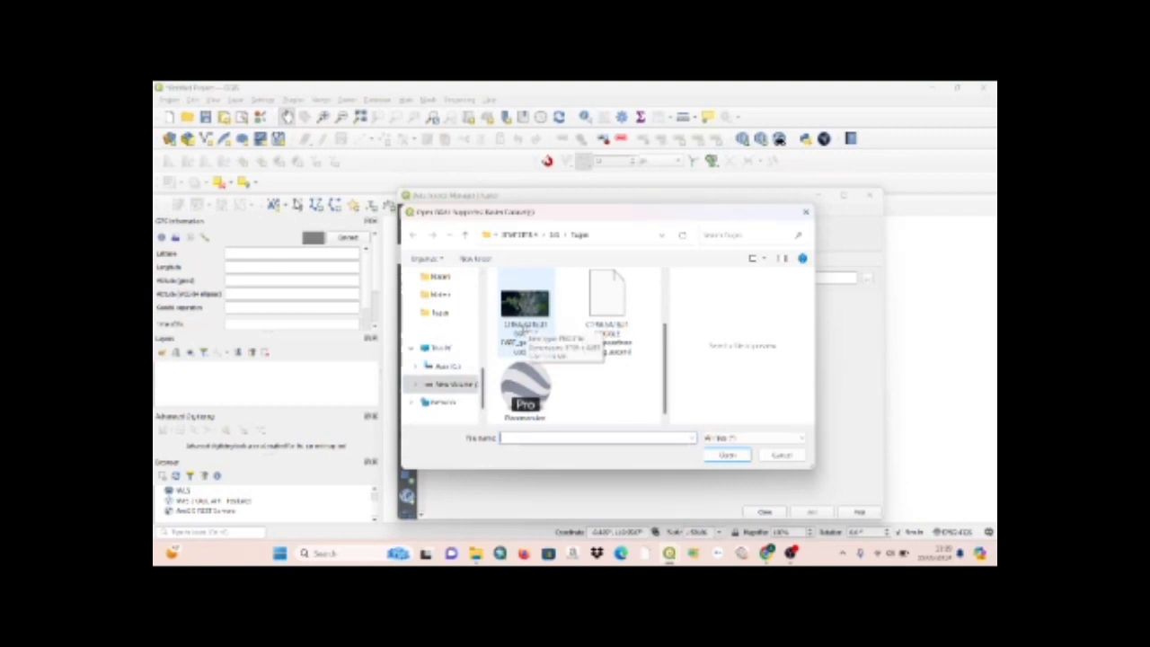
{"action": "scroll", "coordinate": [530, 334], "scroll_direction": "down", "scroll_amount": 1}
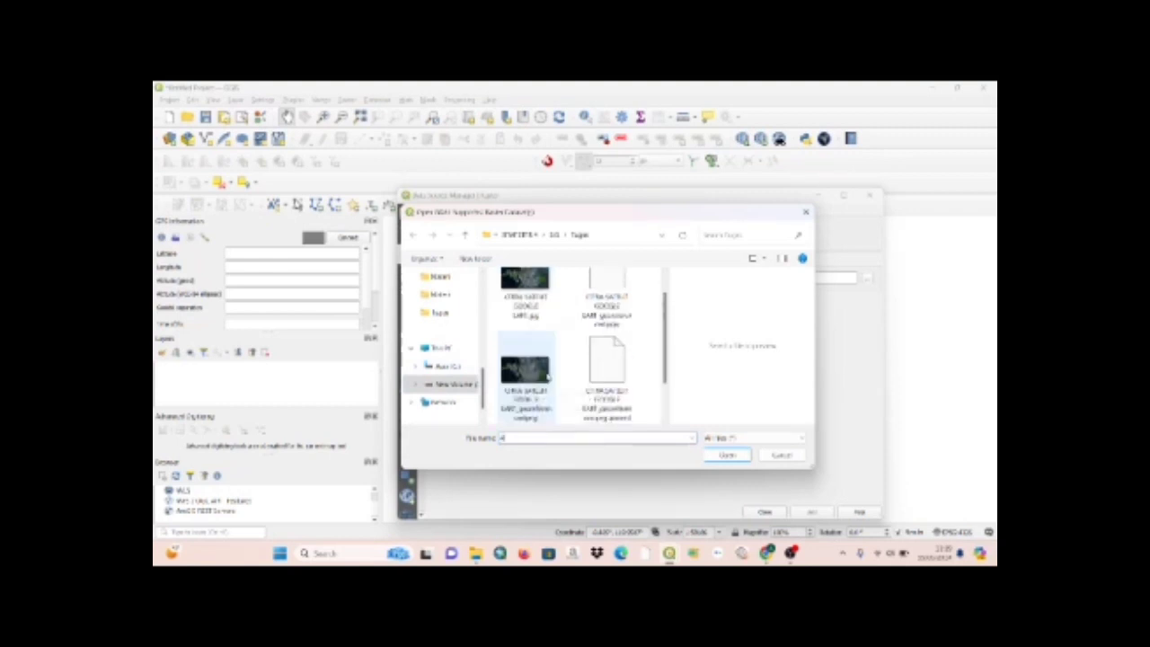
{"action": "left_click", "coordinate": [526, 373]}
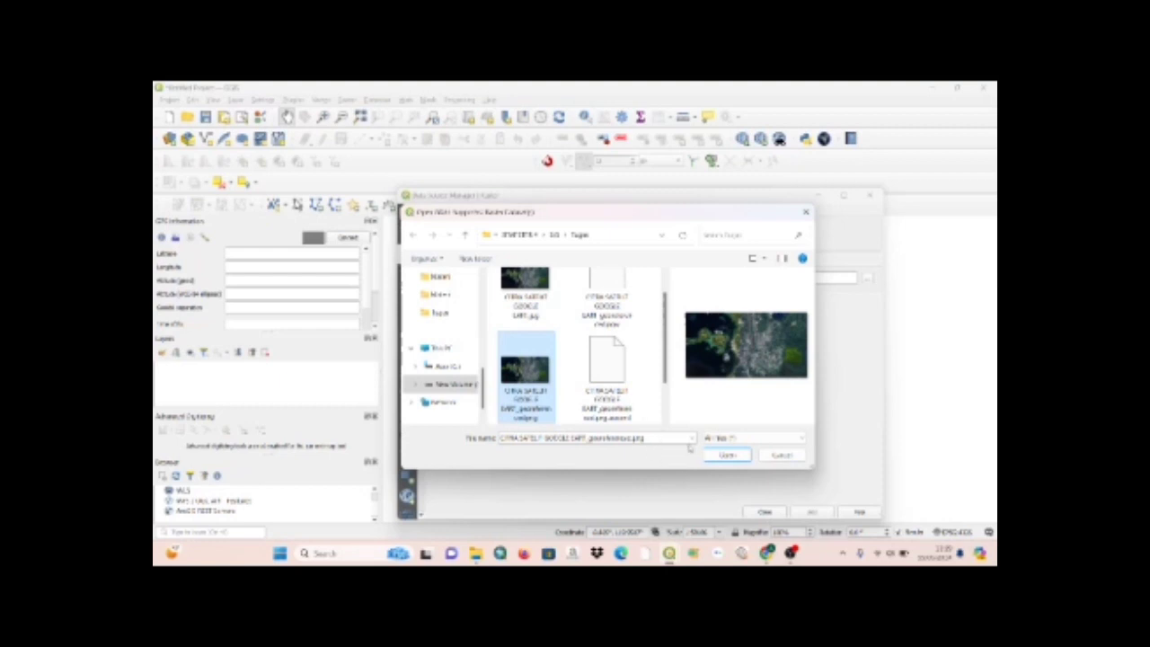
{"action": "left_click", "coordinate": [733, 455]}
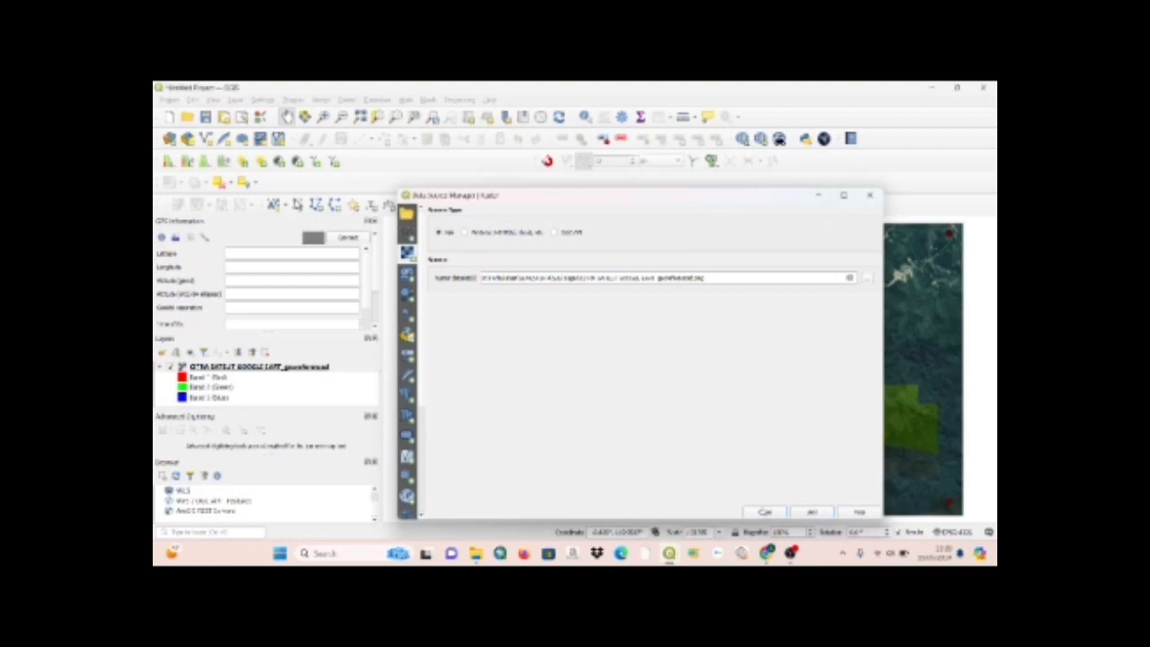
{"action": "left_click", "coordinate": [765, 511]}
Examine the loaded georeferenced raster as a whole and its upper-left target marker up close.
{"action": "scroll", "coordinate": [532, 372], "scroll_direction": "down", "scroll_amount": 3}
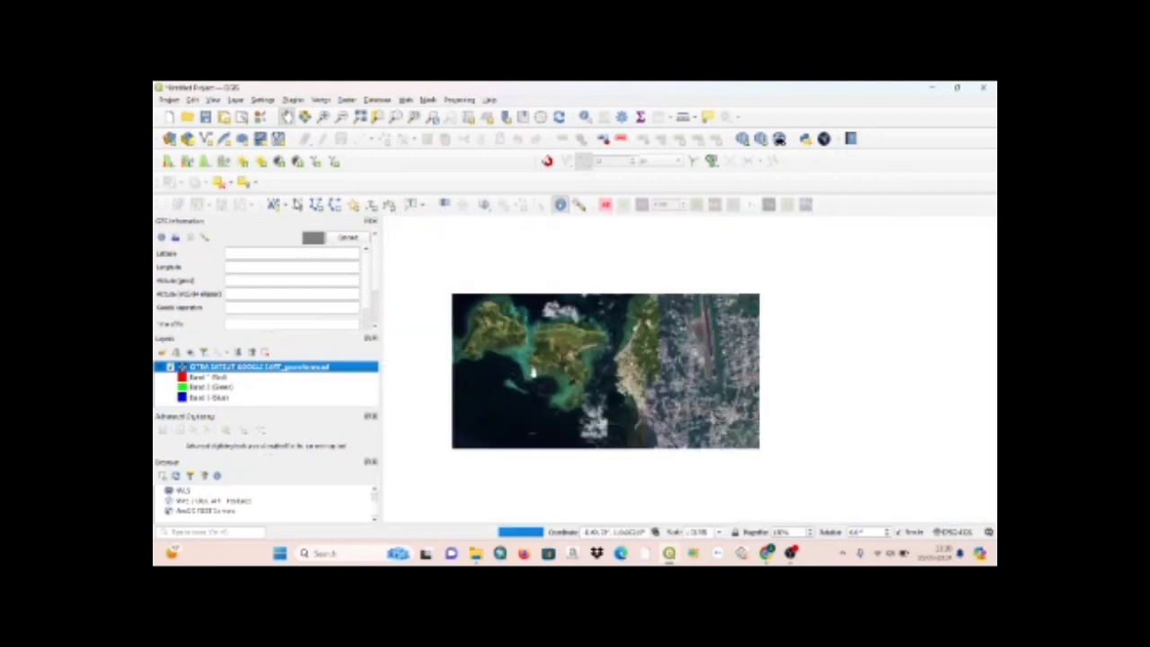
{"action": "scroll", "coordinate": [533, 373], "scroll_direction": "up", "scroll_amount": 3}
{"action": "scroll", "coordinate": [508, 400], "scroll_direction": "down", "scroll_amount": 3}
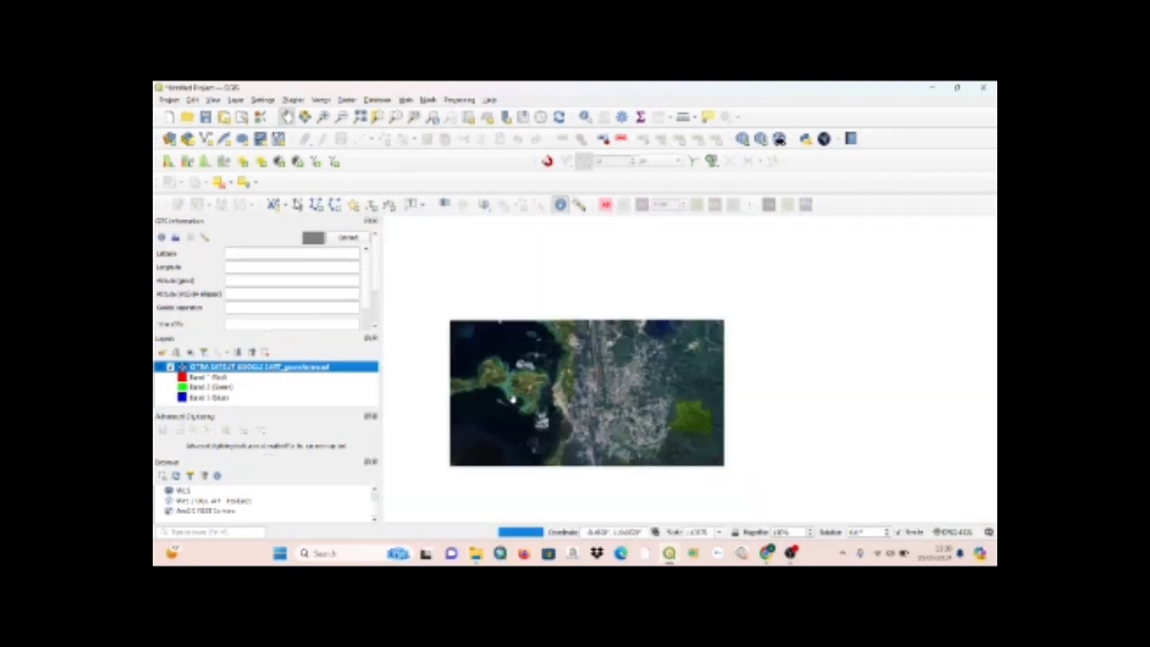
{"action": "scroll", "coordinate": [512, 400], "scroll_direction": "up", "scroll_amount": 1}
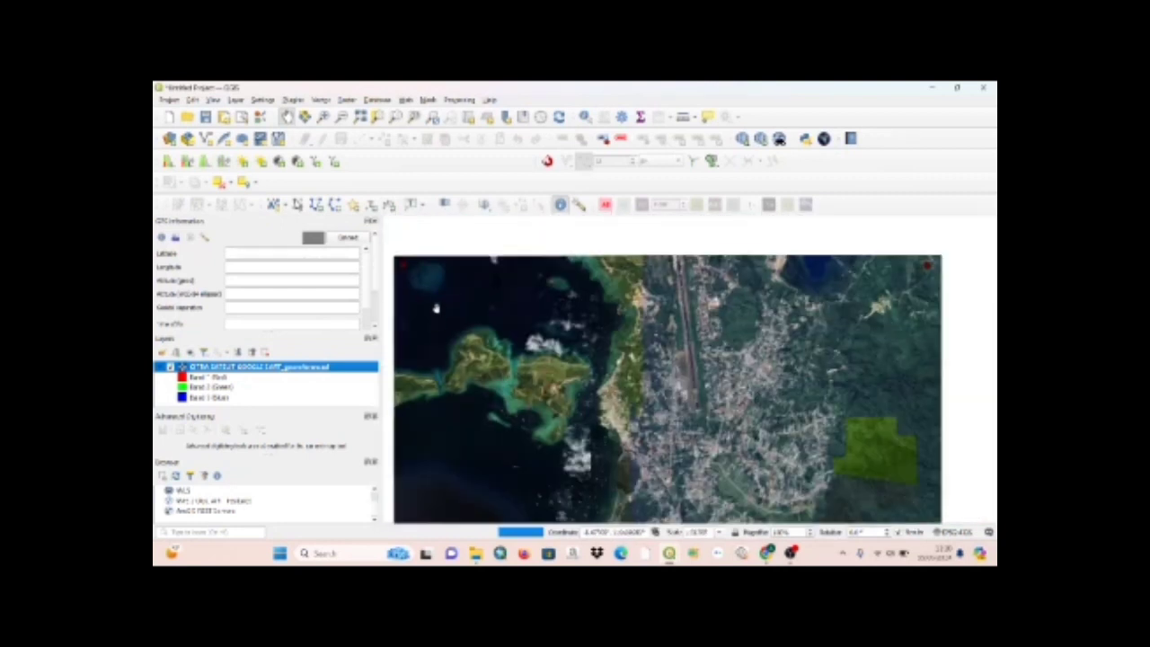
{"action": "scroll", "coordinate": [435, 305], "scroll_direction": "up", "scroll_amount": 2}
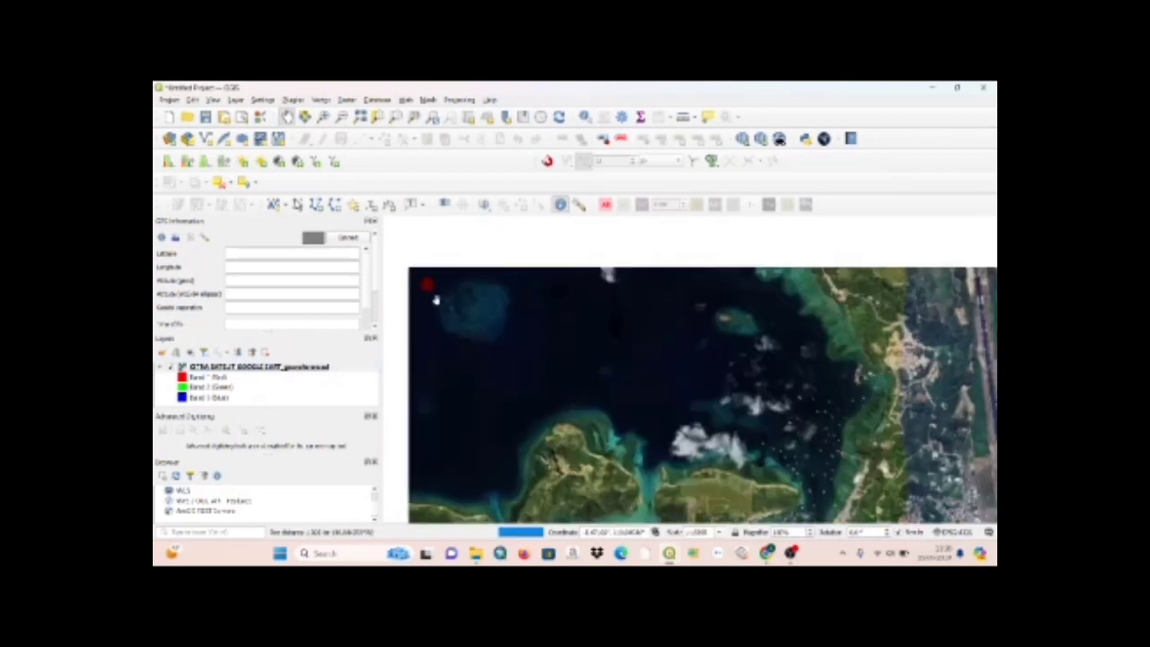
{"action": "scroll", "coordinate": [435, 301], "scroll_direction": "up", "scroll_amount": 3}
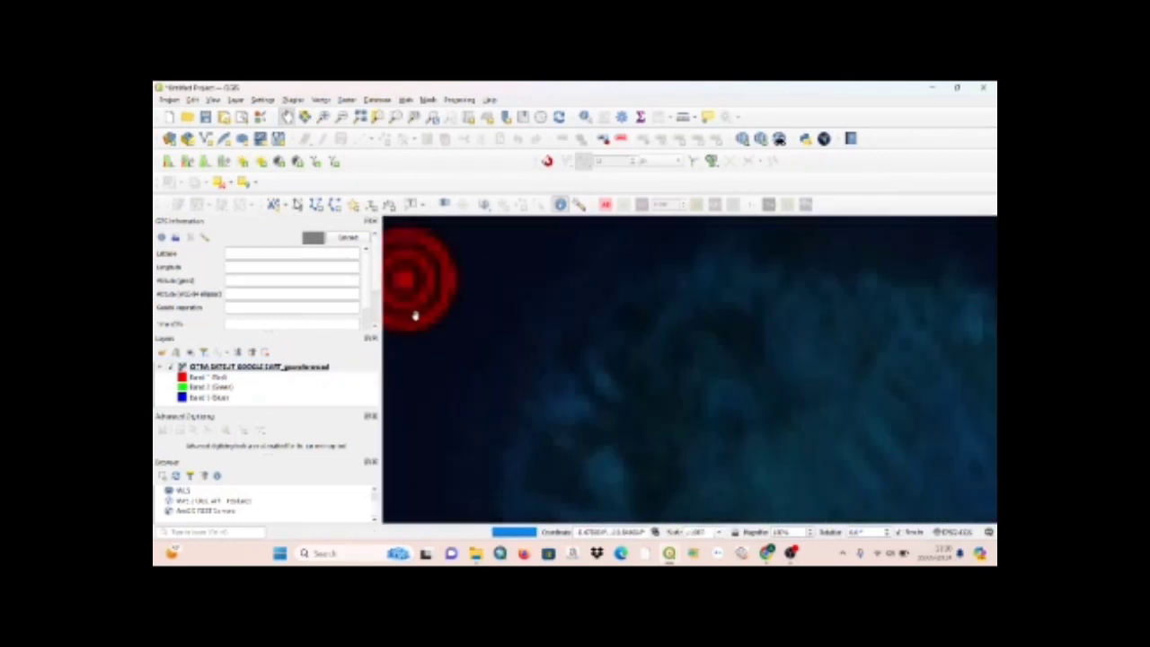
{"action": "scroll", "coordinate": [413, 281], "scroll_direction": "down", "scroll_amount": 5}
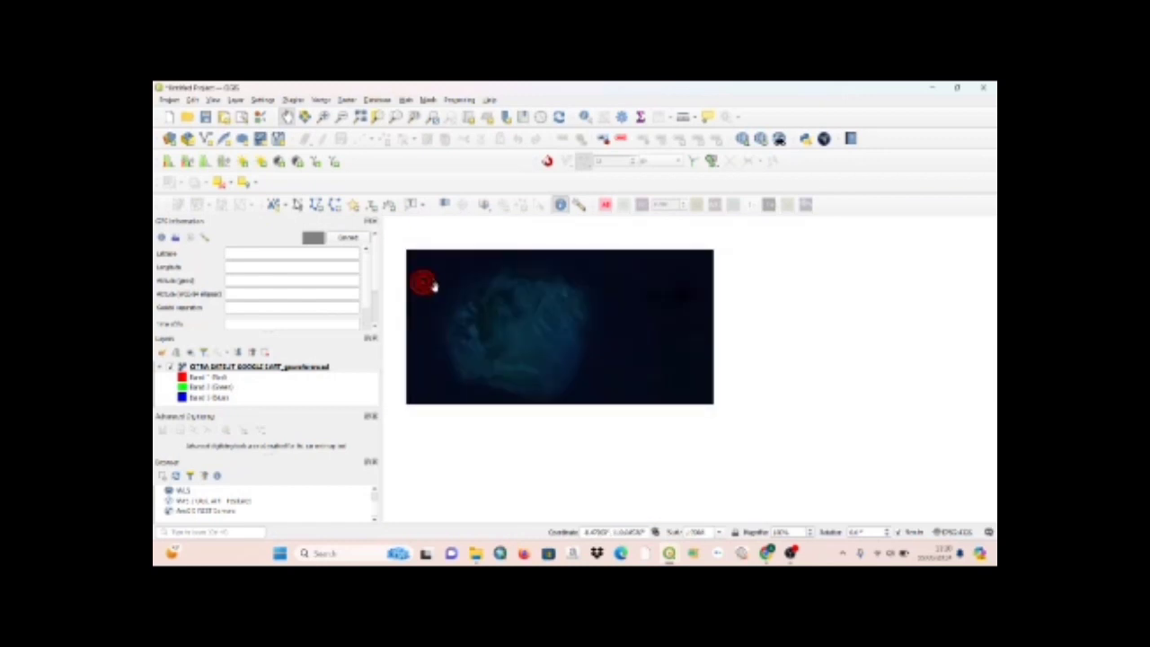
{"action": "scroll", "coordinate": [495, 370], "scroll_direction": "down", "scroll_amount": 1}
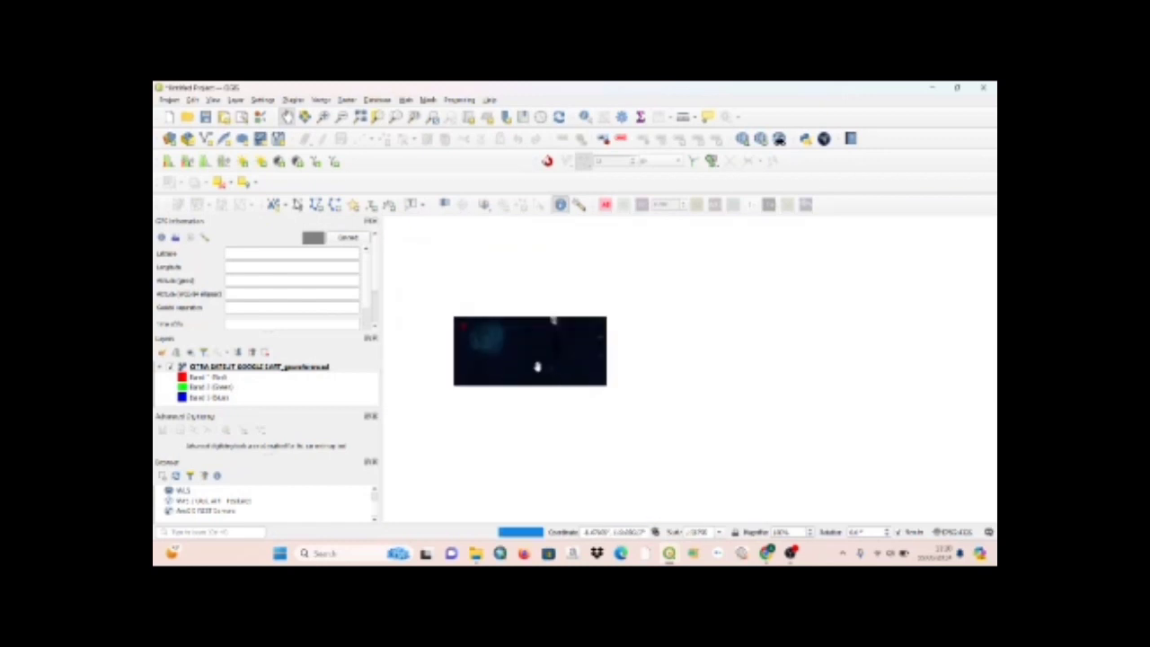
{"action": "scroll", "coordinate": [538, 367], "scroll_direction": "down", "scroll_amount": 2}
{"action": "scroll", "coordinate": [544, 376], "scroll_direction": "up", "scroll_amount": 3}
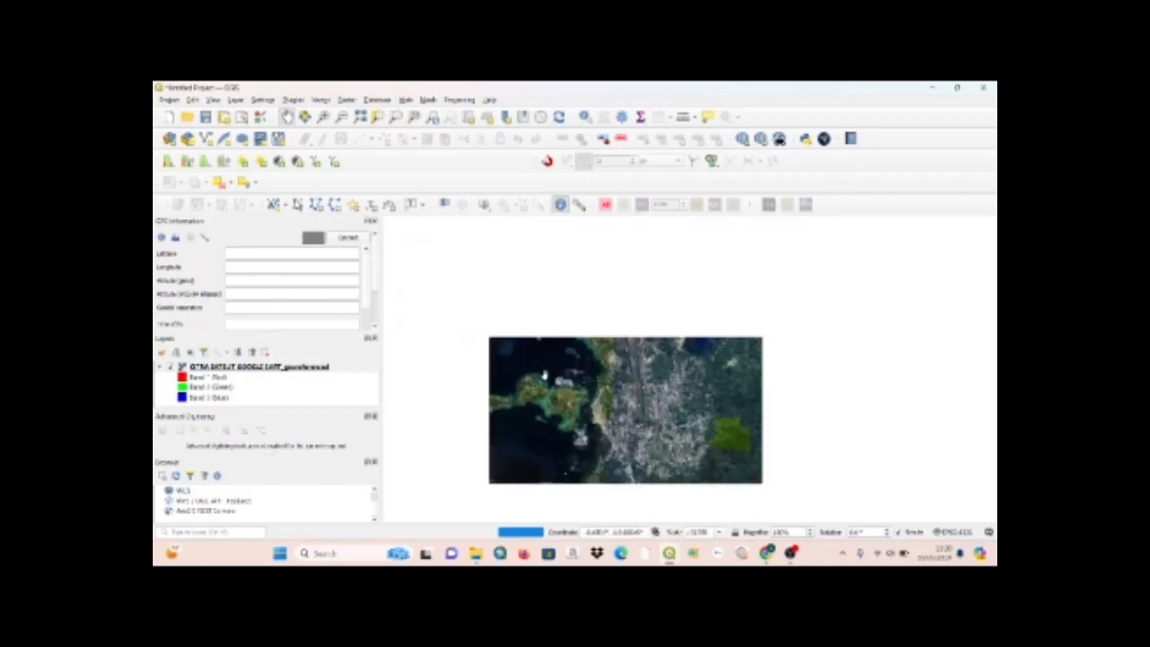
{"action": "scroll", "coordinate": [543, 376], "scroll_direction": "up", "scroll_amount": 1}
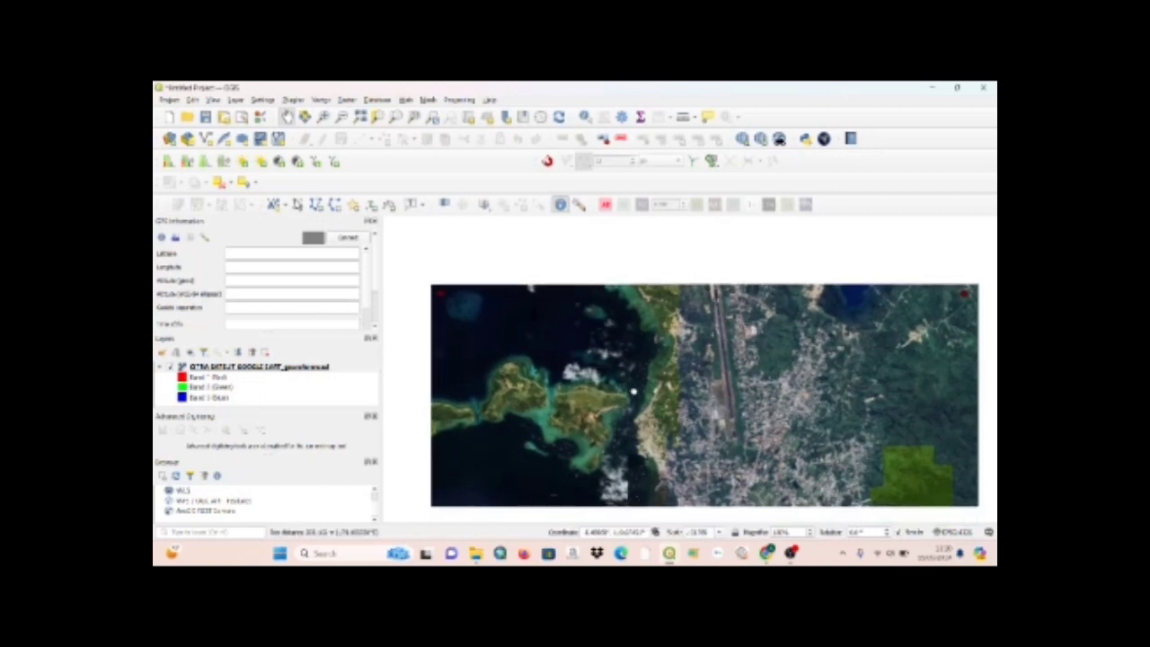
{"action": "left_click_drag", "start_coordinate": [634, 392], "coordinate": [619, 370]}
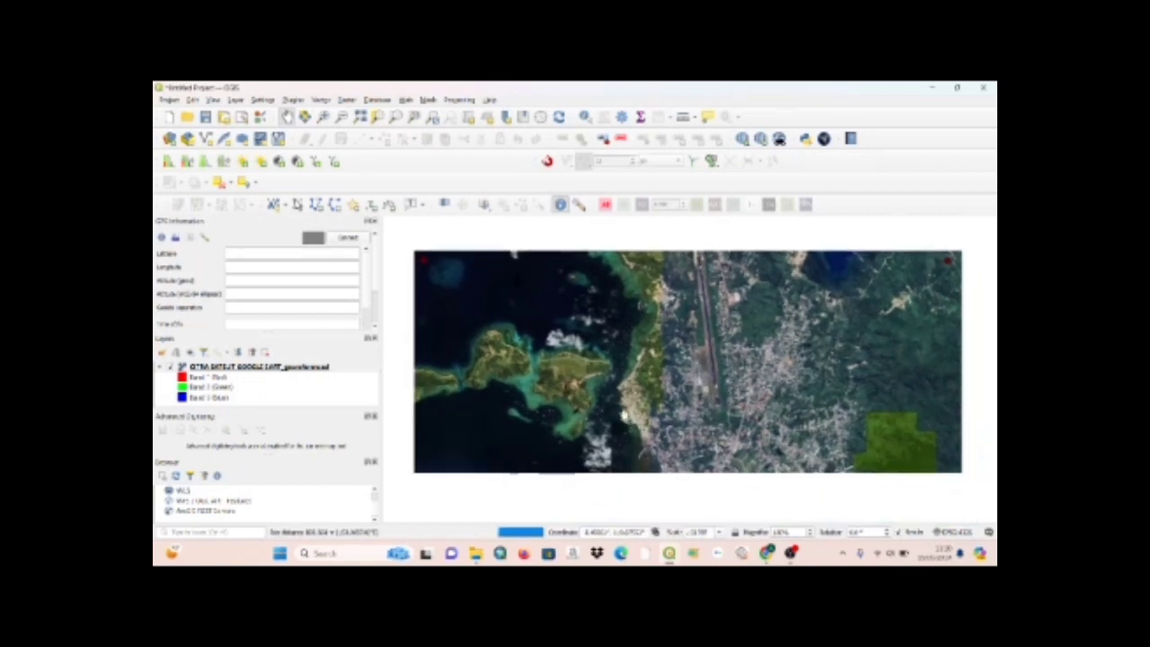
{"action": "scroll", "coordinate": [654, 354], "scroll_direction": "down", "scroll_amount": 1}
Close the Advanced Digitizing and GPS Information panels and place the Browser panel above the Layers panel.
{"action": "left_click", "coordinate": [370, 416]}
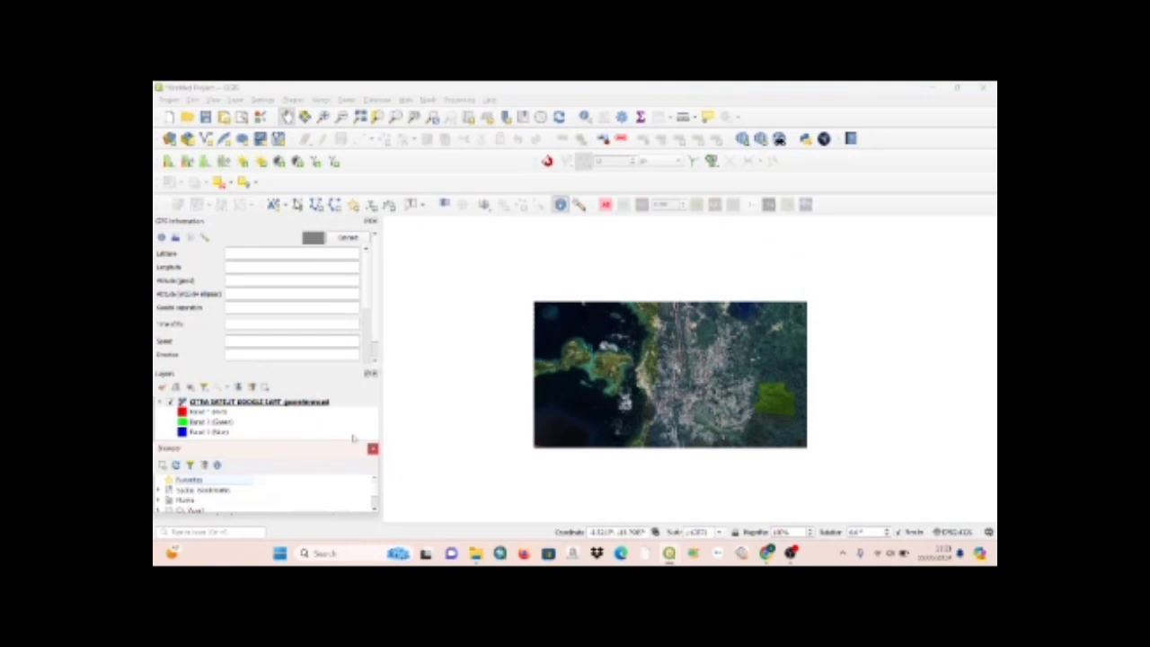
{"action": "left_click_drag", "start_coordinate": [372, 442], "coordinate": [386, 265]}
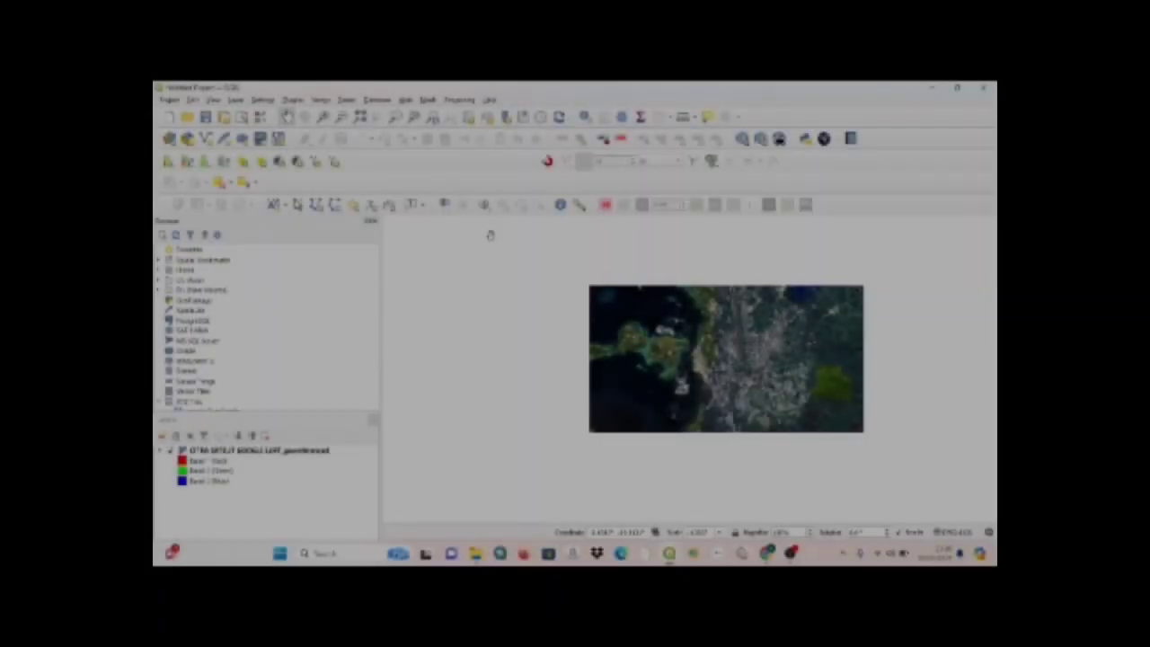
Add the Google Satellite basemap from QuickMapServices beneath the georeferenced raster.
{"action": "left_click", "coordinate": [405, 99]}
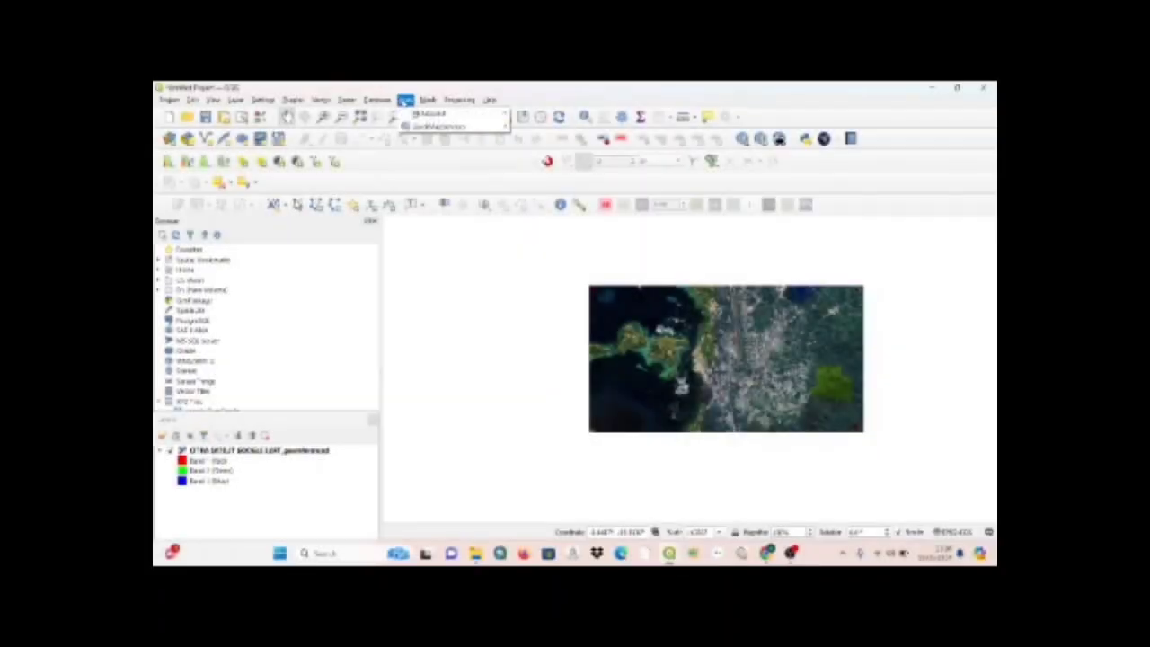
{"action": "mouse_move", "coordinate": [422, 127]}
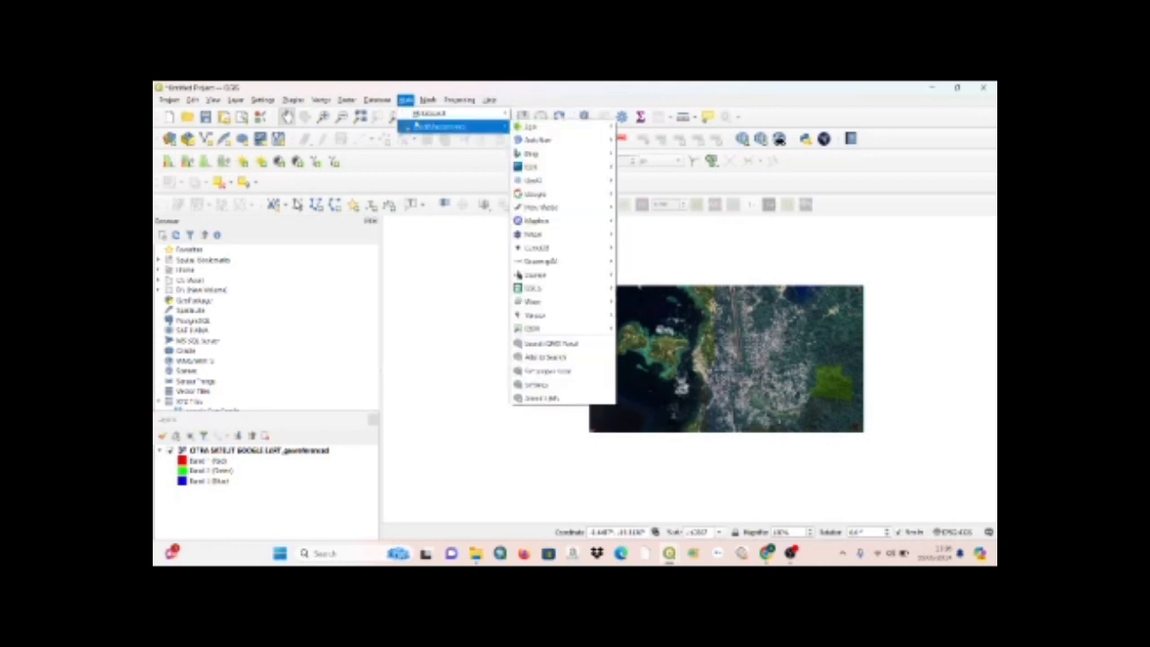
{"action": "mouse_move", "coordinate": [537, 195]}
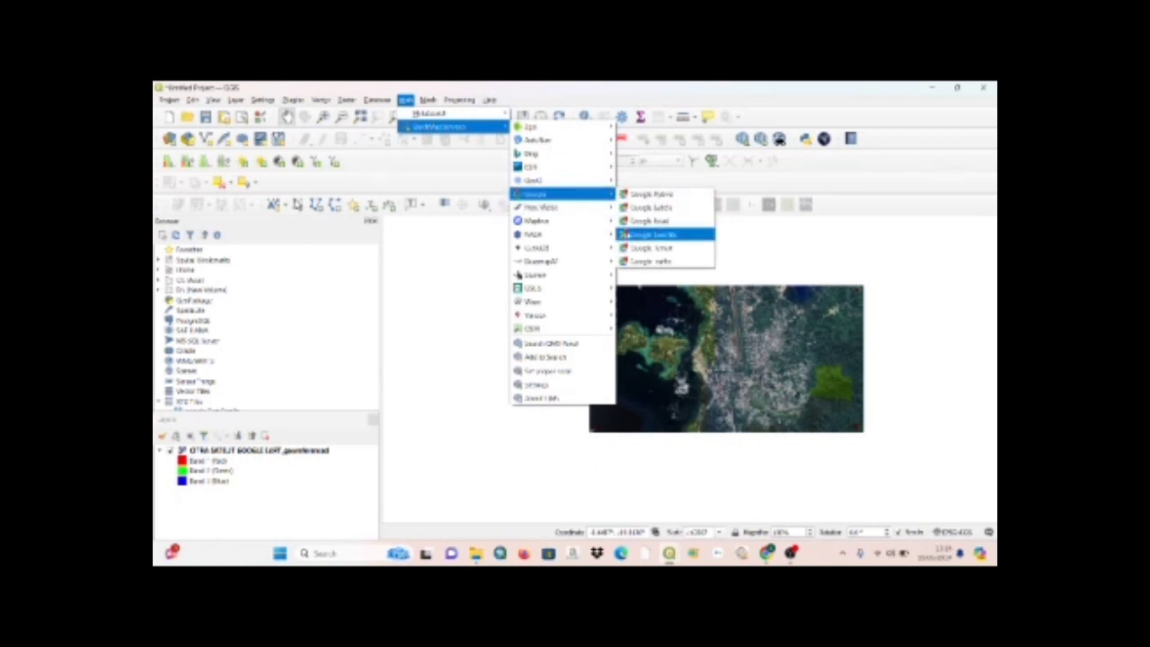
{"action": "left_click", "coordinate": [626, 234]}
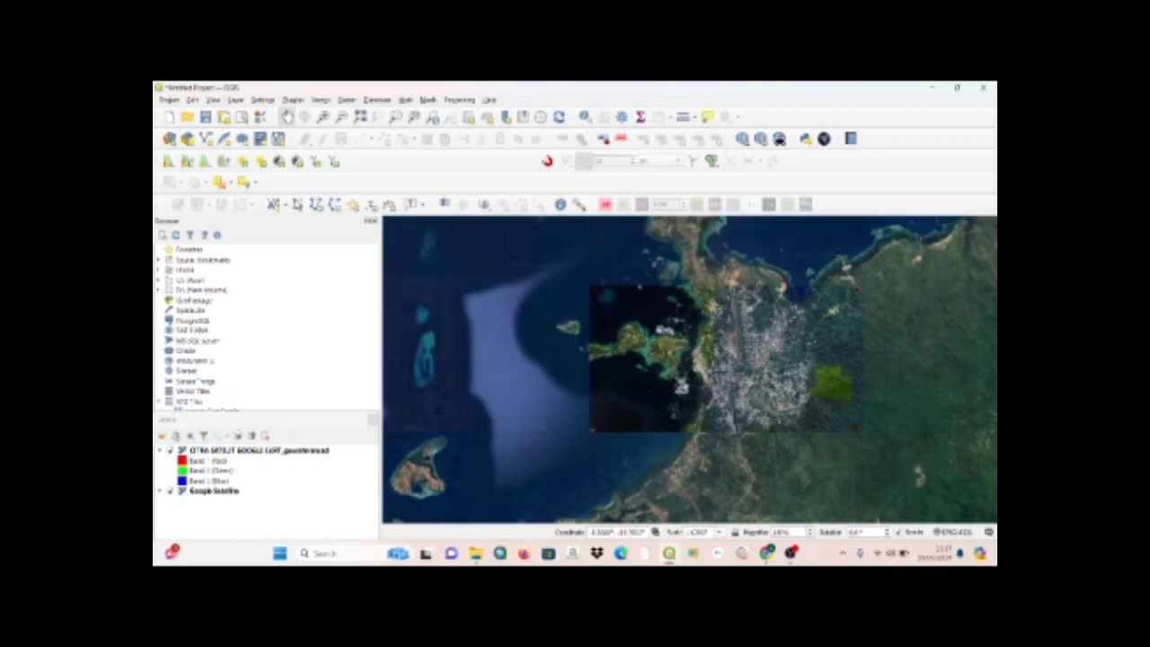
Toggle the visibility of the Google Satellite basemap and the georeferenced raster off and on to compare their alignment.
{"action": "left_click", "coordinate": [172, 490]}
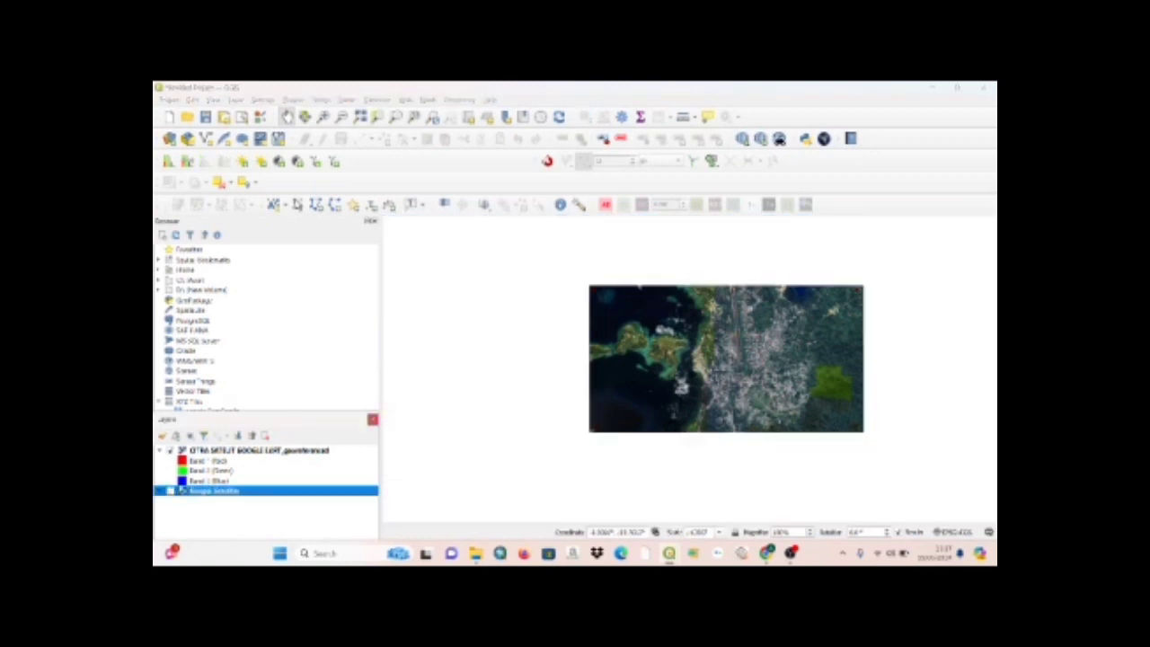
{"action": "left_click", "coordinate": [172, 490]}
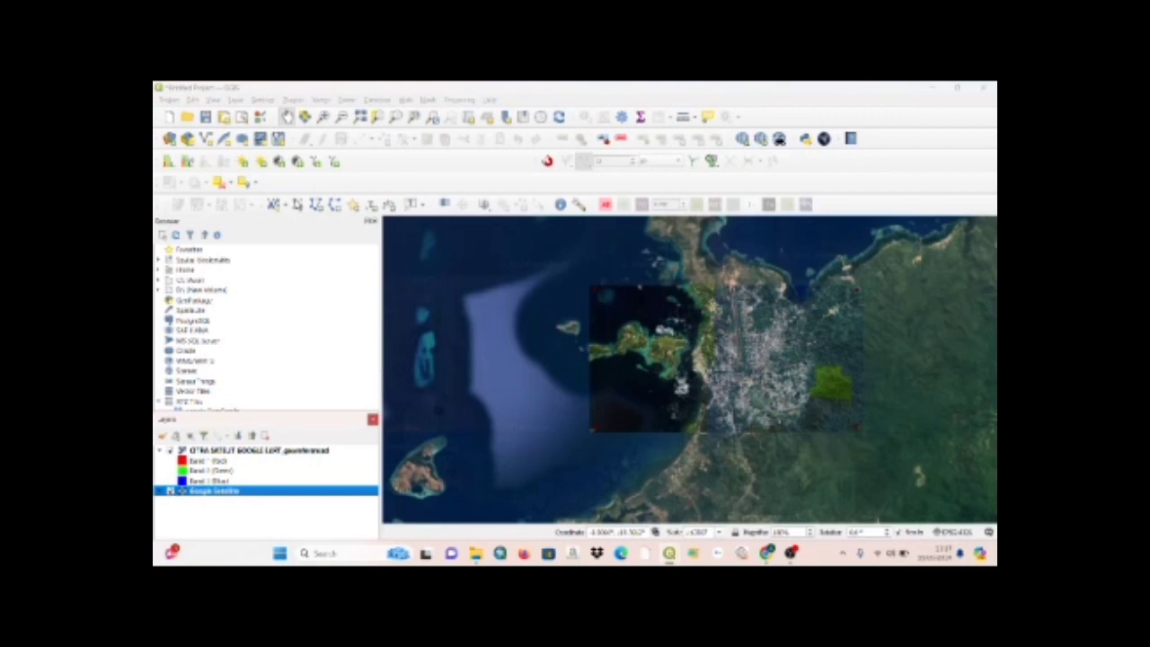
{"action": "left_click", "coordinate": [170, 450]}
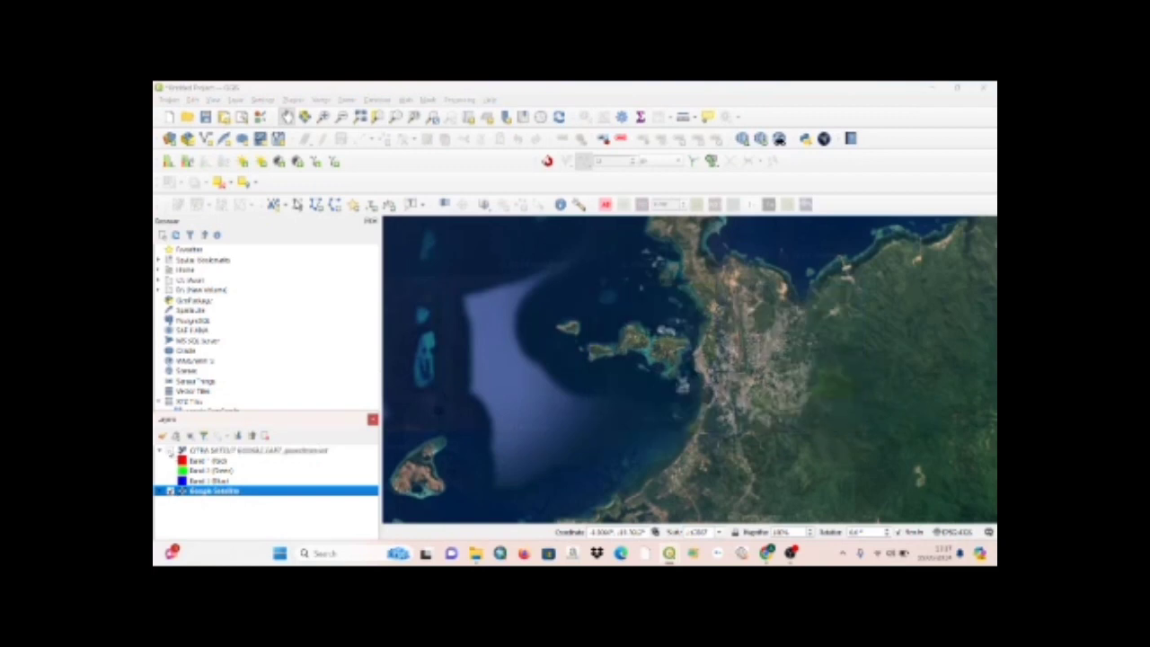
{"action": "left_click", "coordinate": [171, 451]}
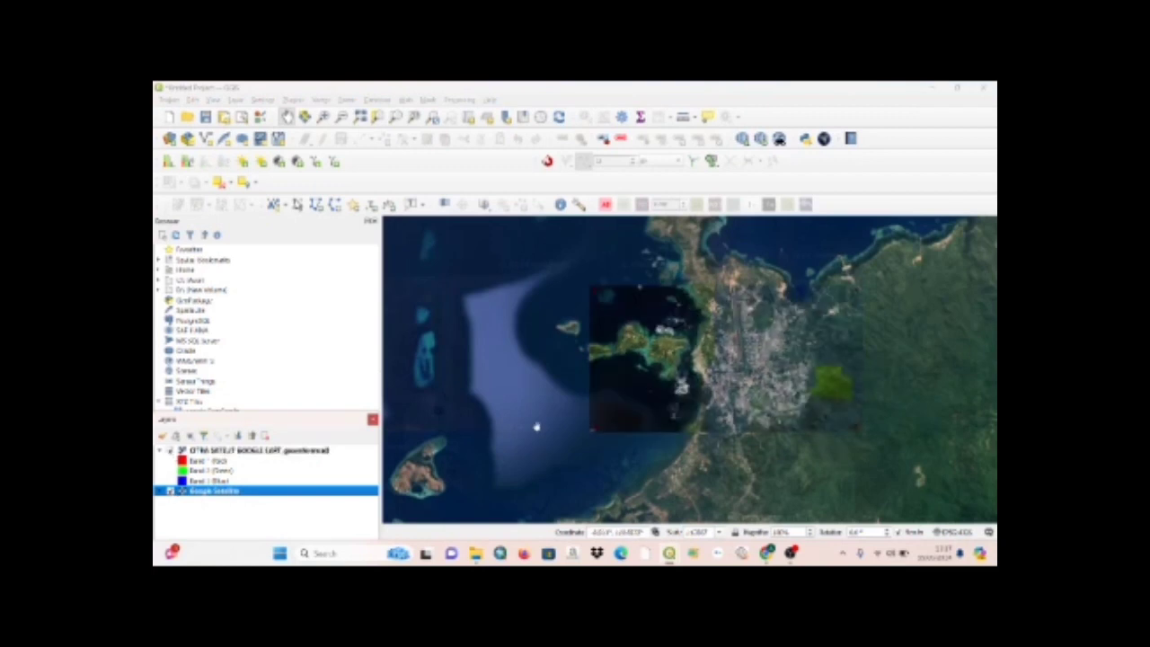